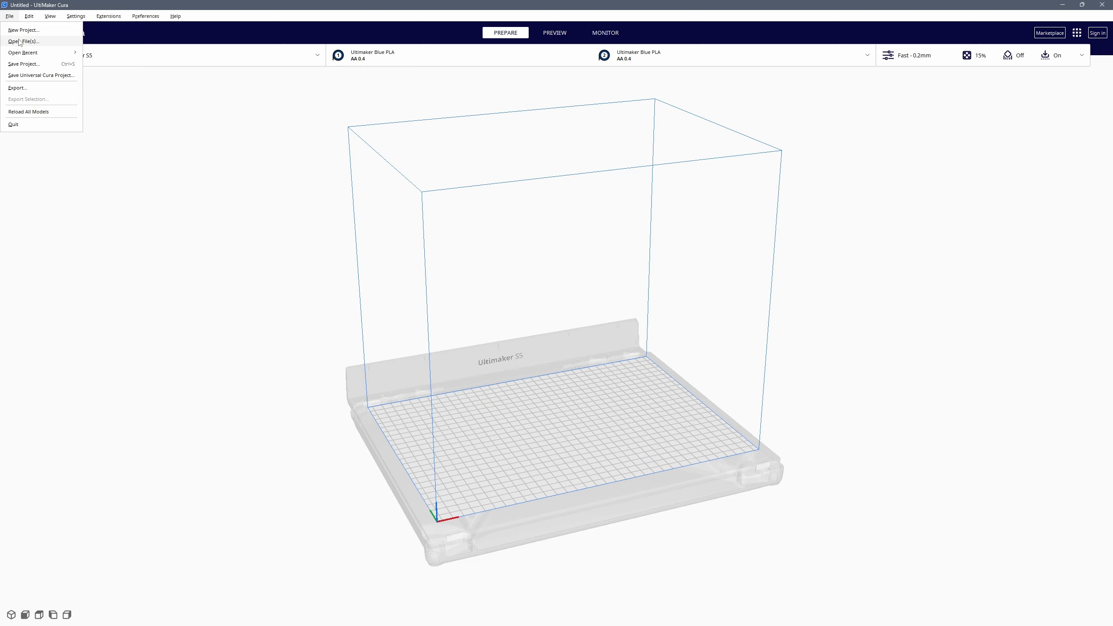
Step: Load helix_statue.obj and cube.obj from the models_to_convert folder onto the Ultimaker Cura build plate
left_click(700, 613)
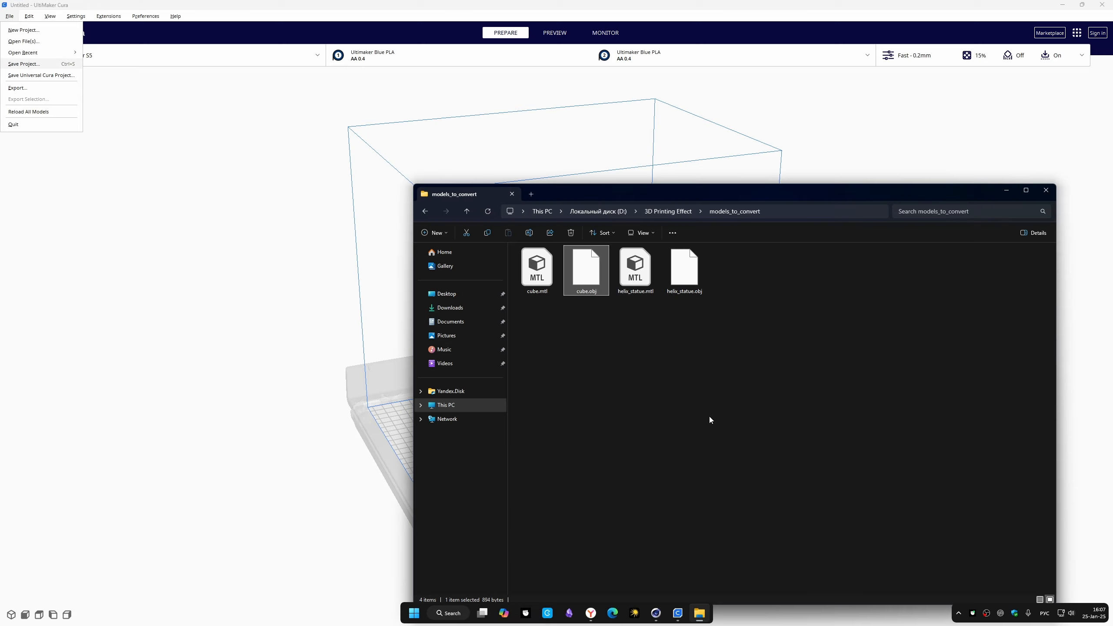
left_click_drag(669, 268, 363, 314)
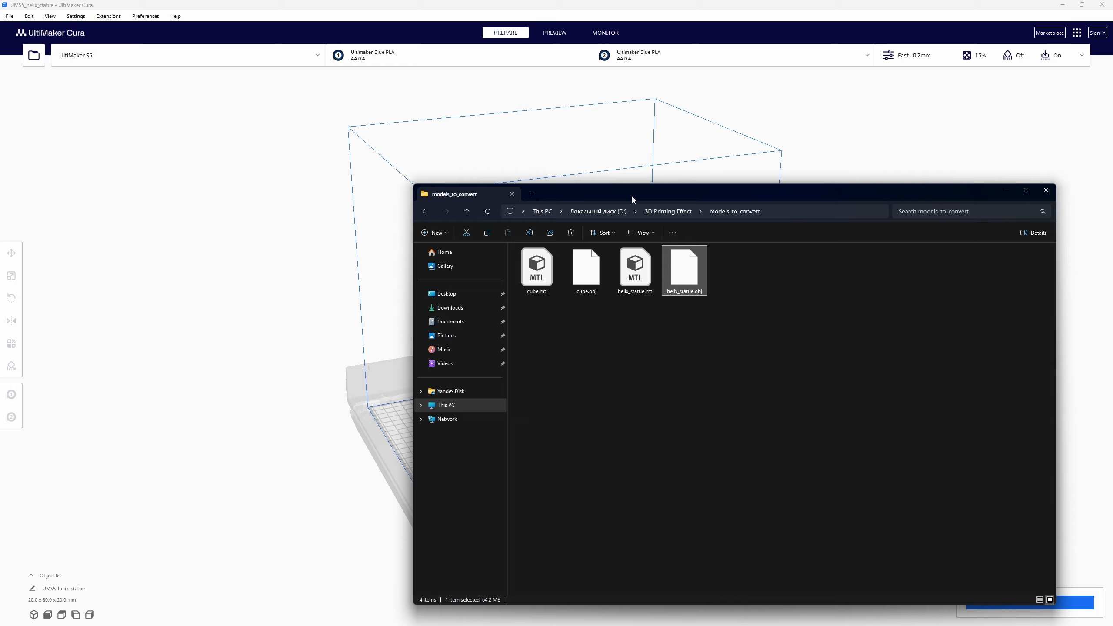
left_click_drag(586, 269, 374, 314)
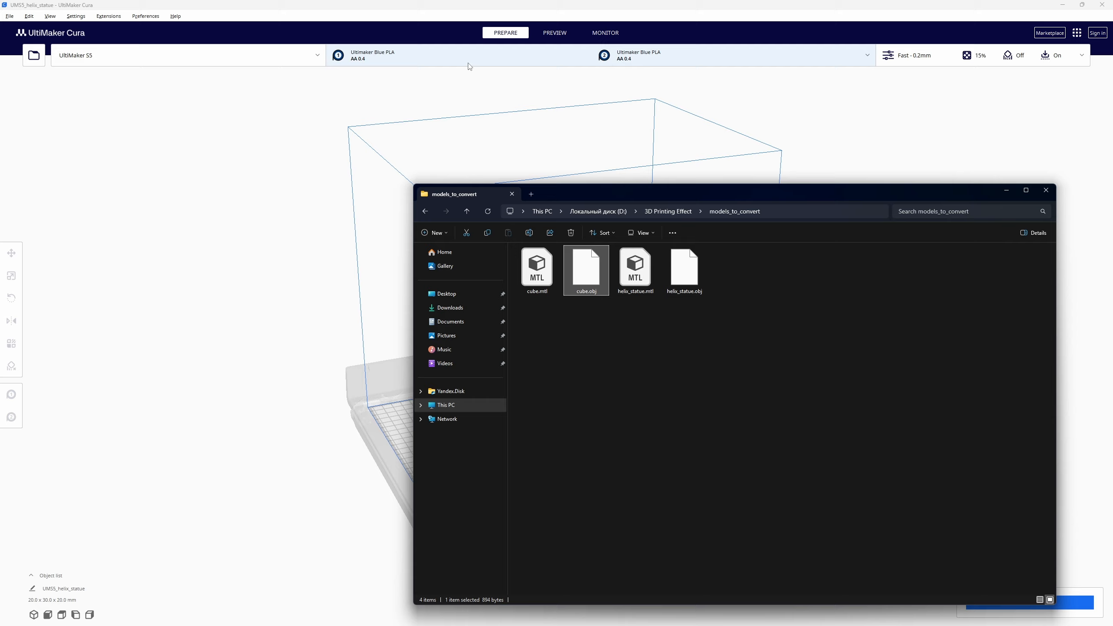
left_click(473, 8)
right_click_drag(579, 394, 419, 411)
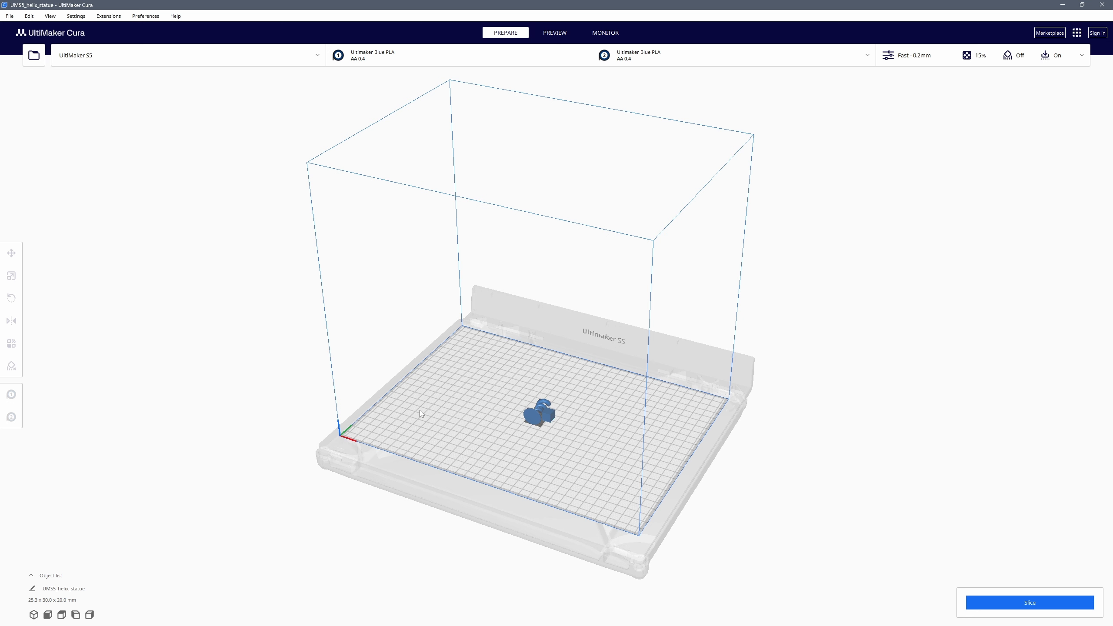
scroll(473, 374, "up", 3)
Step: Scale the cube up uniformly to about 106 mm per side and move it along X, clear of the helix statue
left_click(545, 476)
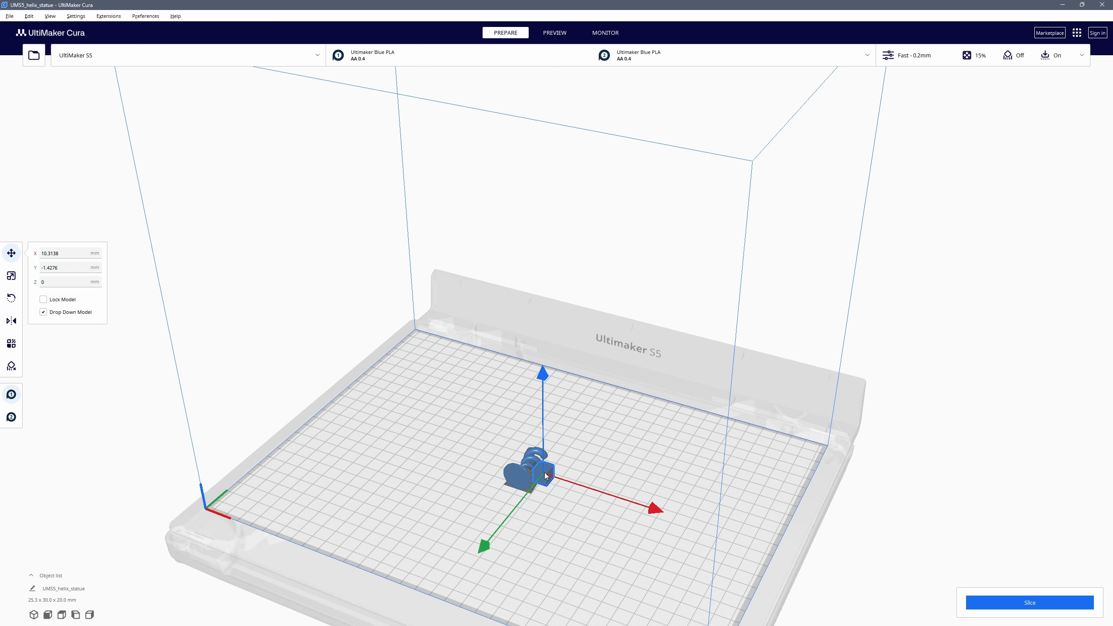
left_click(11, 276)
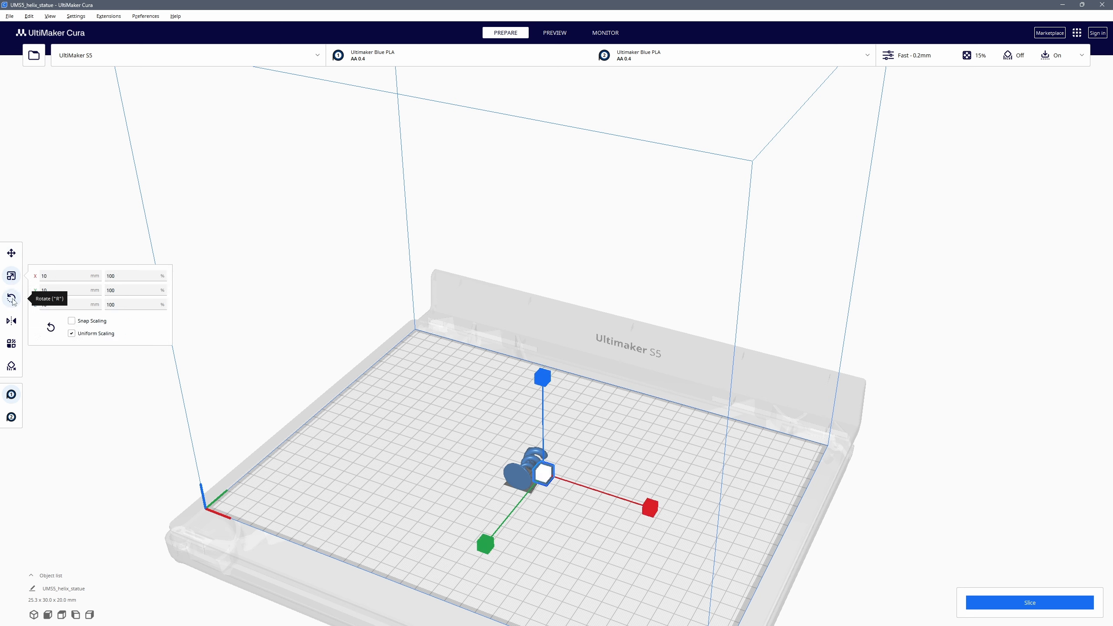
left_click(11, 299)
scroll(548, 410, "down", 3)
middle_click_drag(529, 461, 533, 388)
scroll(551, 408, "up", 3)
right_click_drag(534, 388, 570, 386)
scroll(565, 380, "down", 3)
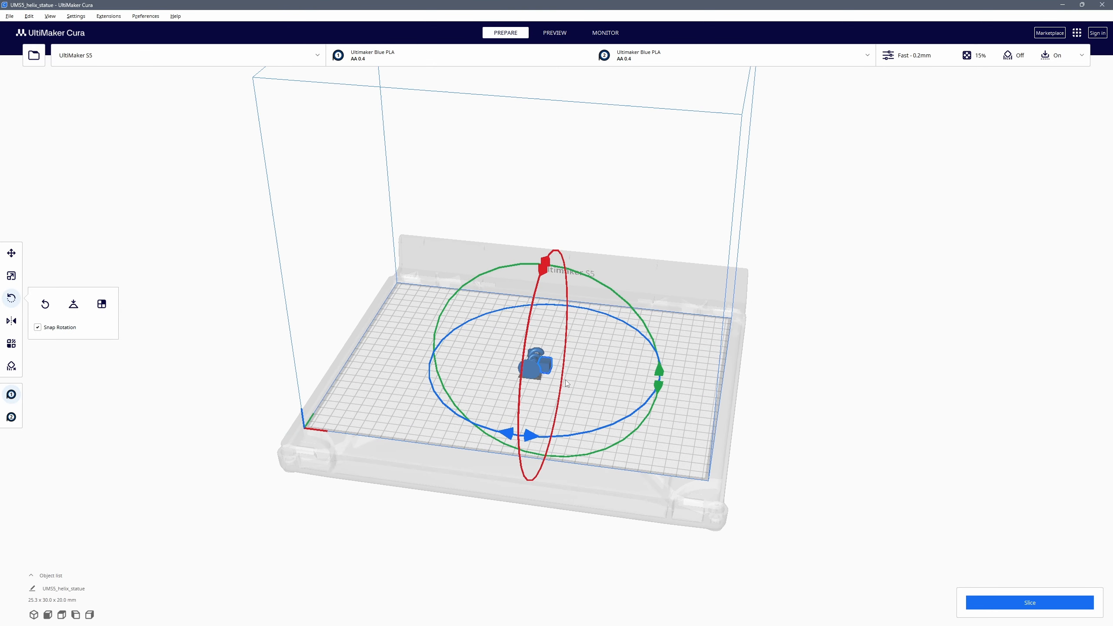
left_click(12, 278)
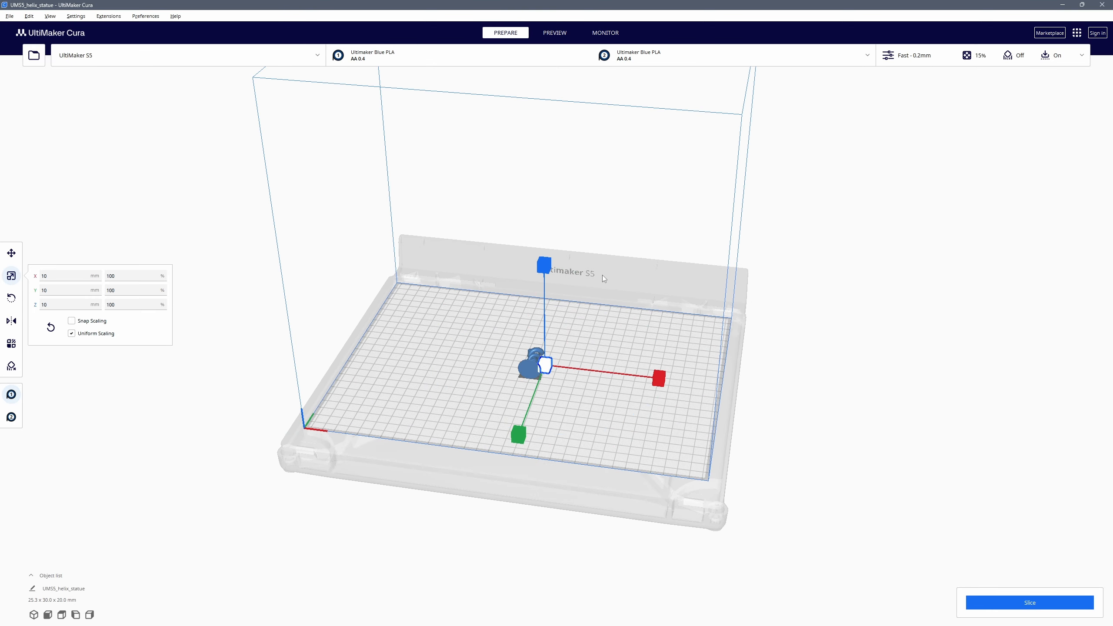
left_click_drag(546, 263, 592, 154)
right_click_drag(578, 246, 644, 214)
left_click(11, 253)
left_click_drag(653, 324, 721, 319)
Step: Rotate the helix statue about the X axis so that it stands upright on its round base
left_click(531, 378)
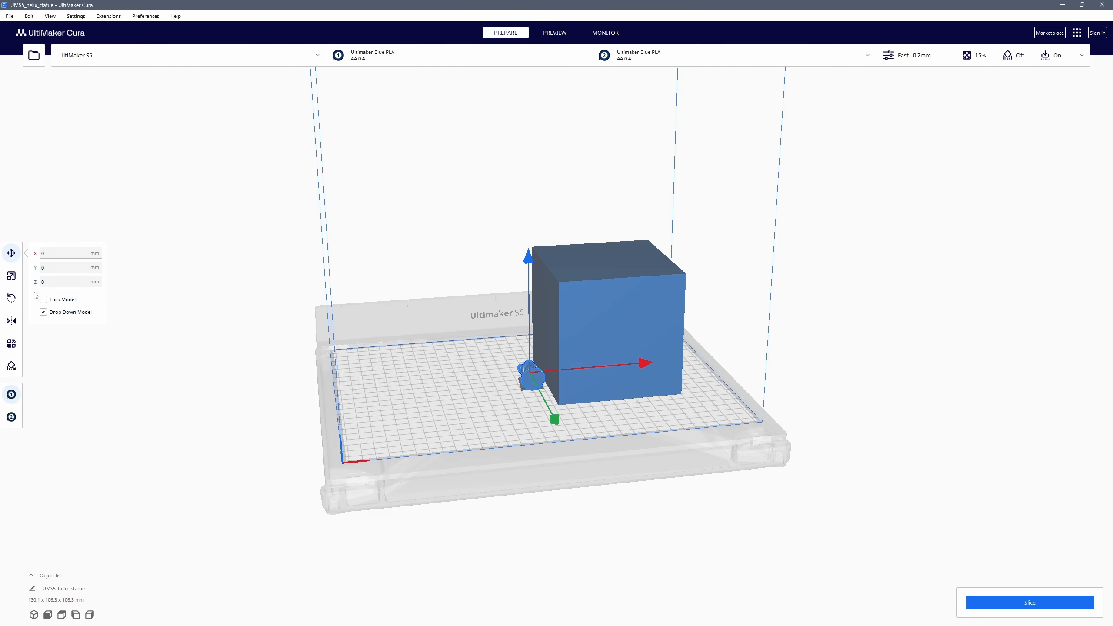
left_click(11, 276)
left_click_drag(528, 262, 572, 427)
left_click(12, 298)
Step: Move the helix statue along X away from the cube and scale it up uniformly to about 179 mm tall
left_click(11, 253)
left_click_drag(635, 340, 553, 345)
left_click(11, 276)
left_click_drag(443, 233, 439, 153)
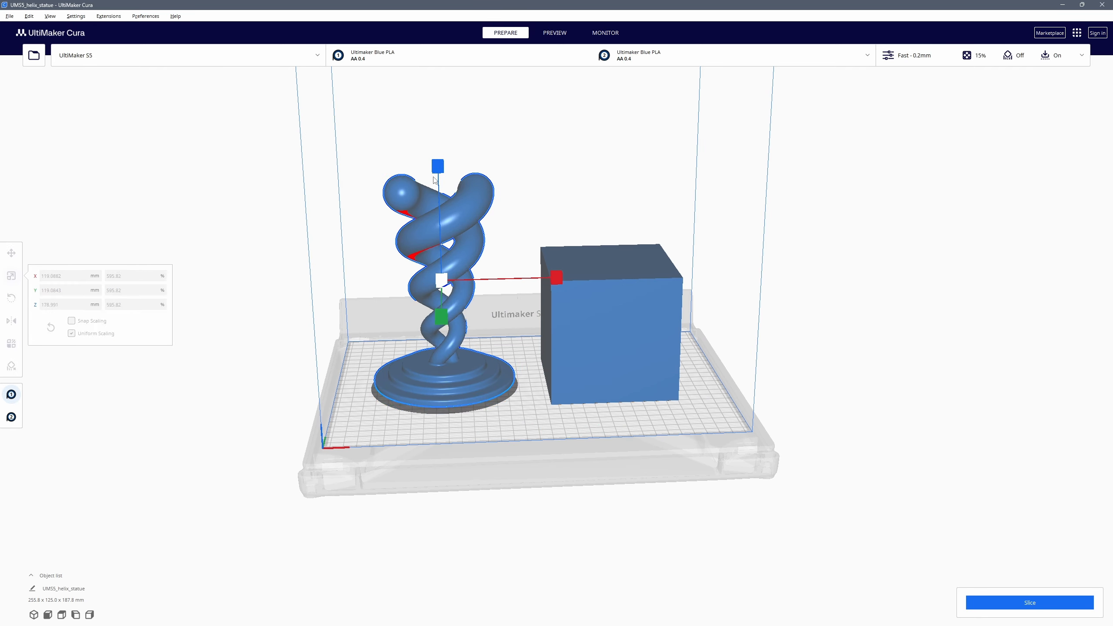
left_click(613, 333)
right_click_drag(616, 297, 703, 293)
left_click(838, 285)
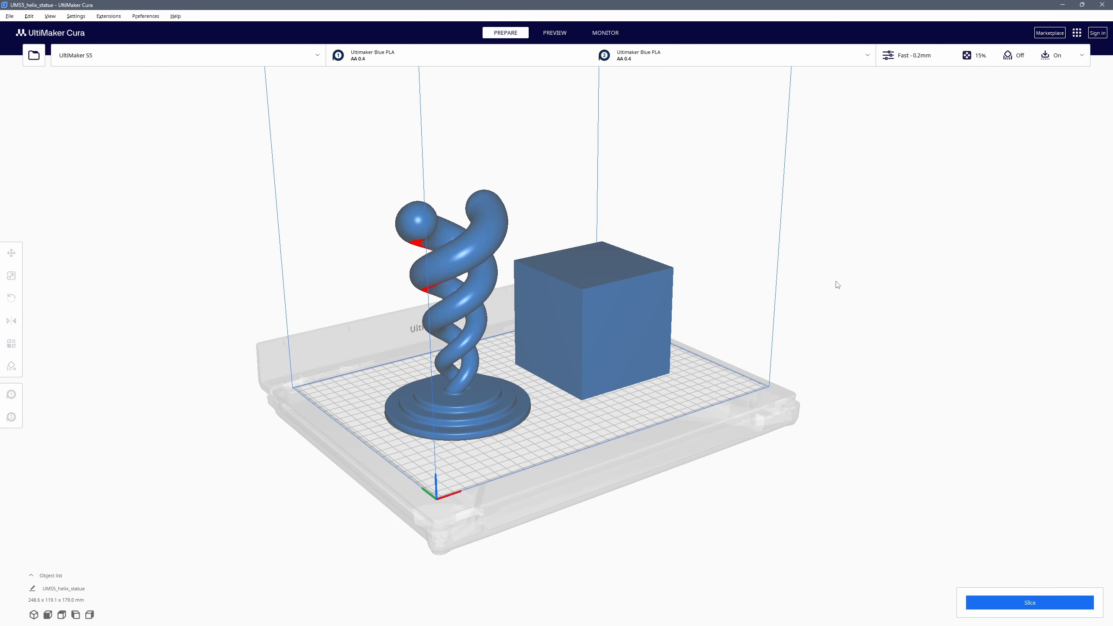
Step: Set the print resolution to Extra Fast - 0.3mm in the Balanced profile and slice both models
left_click(949, 58)
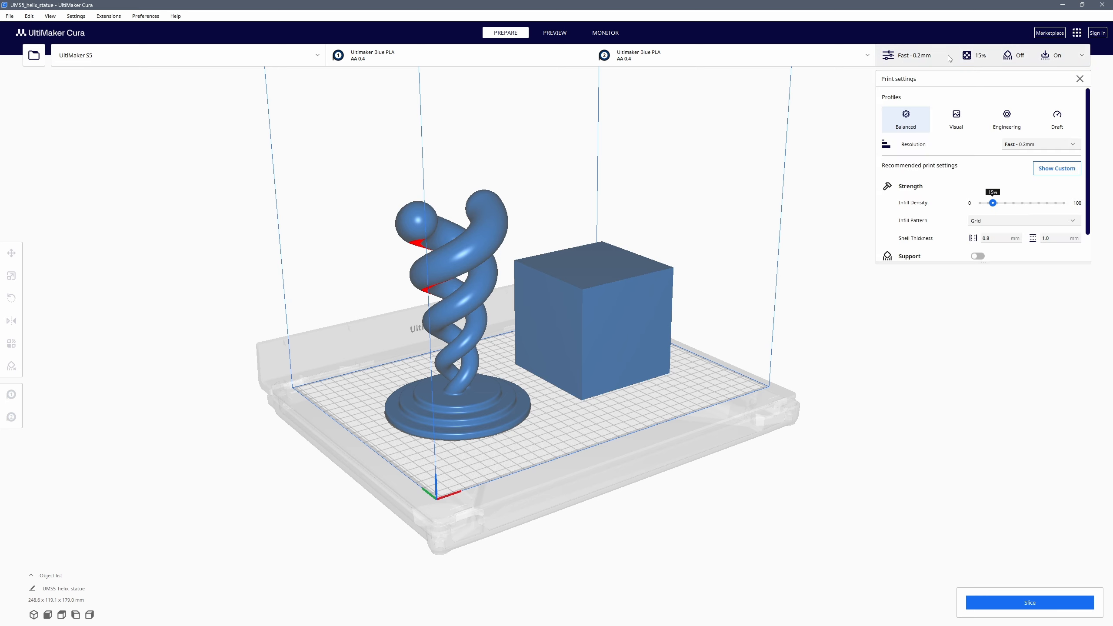
left_click(1015, 143)
left_click(1030, 202)
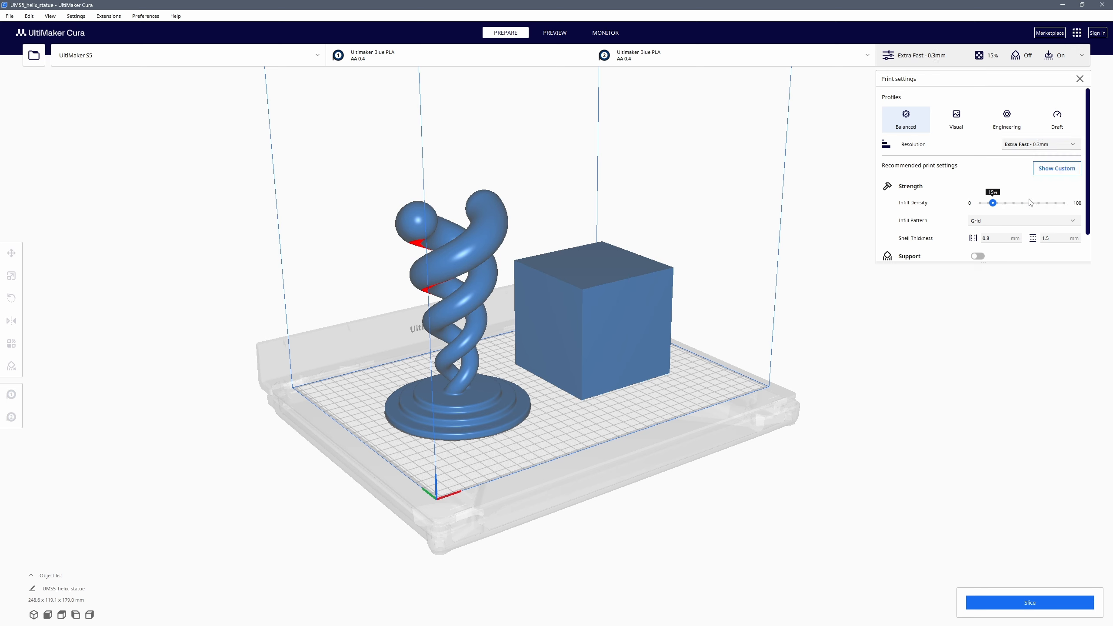
left_click(1005, 604)
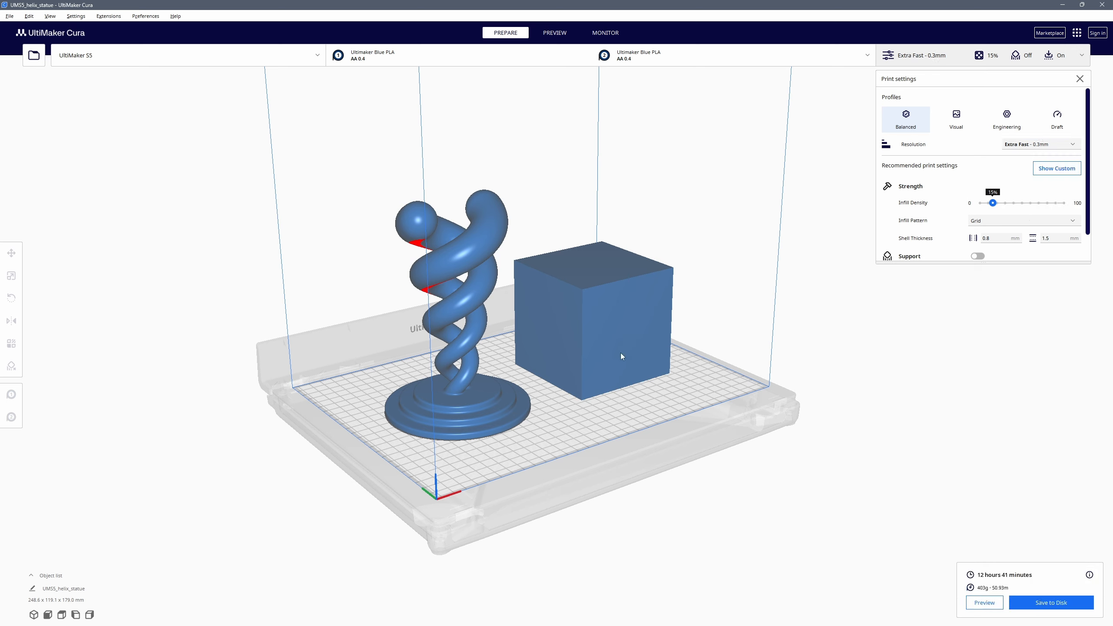
Step: Preview the sliced models in layer view and examine the layer lines on the statue and cube up close
left_click(554, 34)
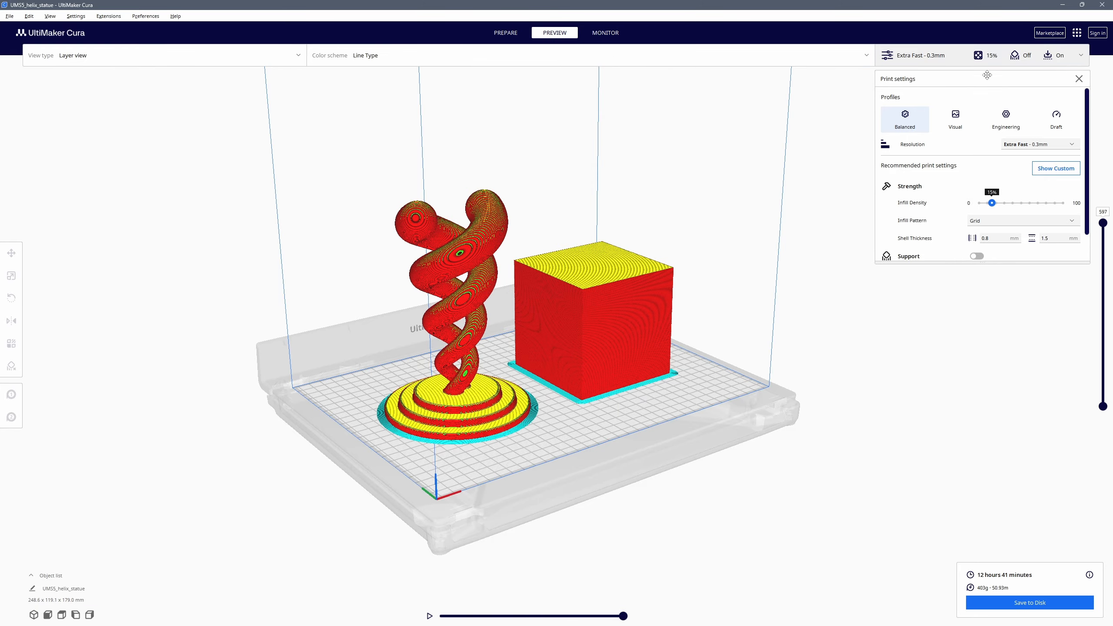
left_click(1078, 80)
scroll(495, 276, "up", 10)
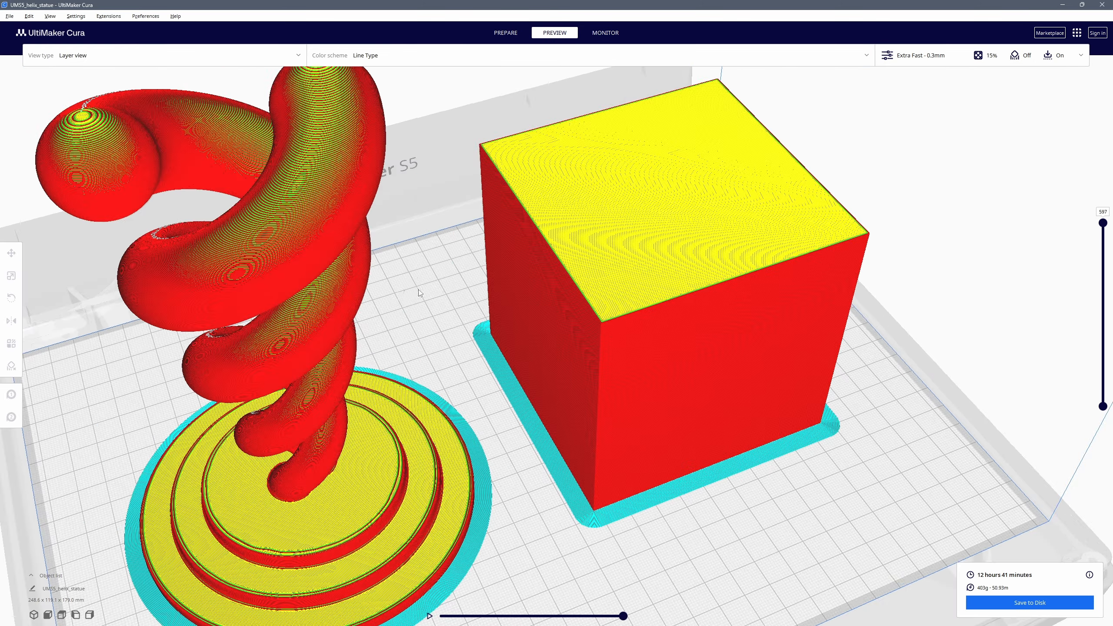
scroll(327, 270, "up", 10)
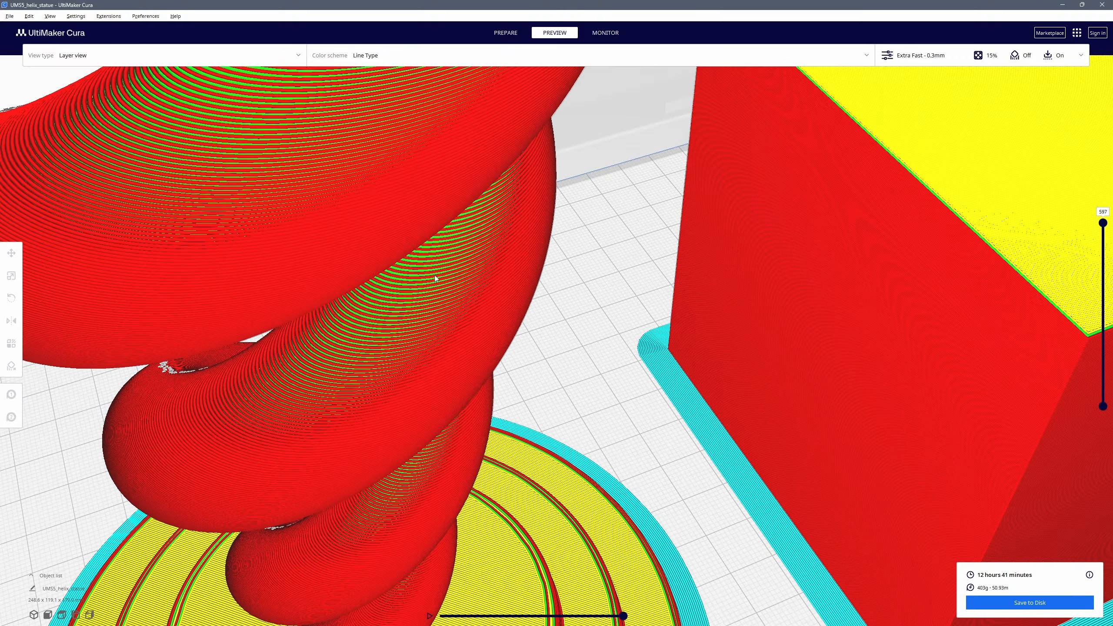
scroll(441, 238, "down", 15)
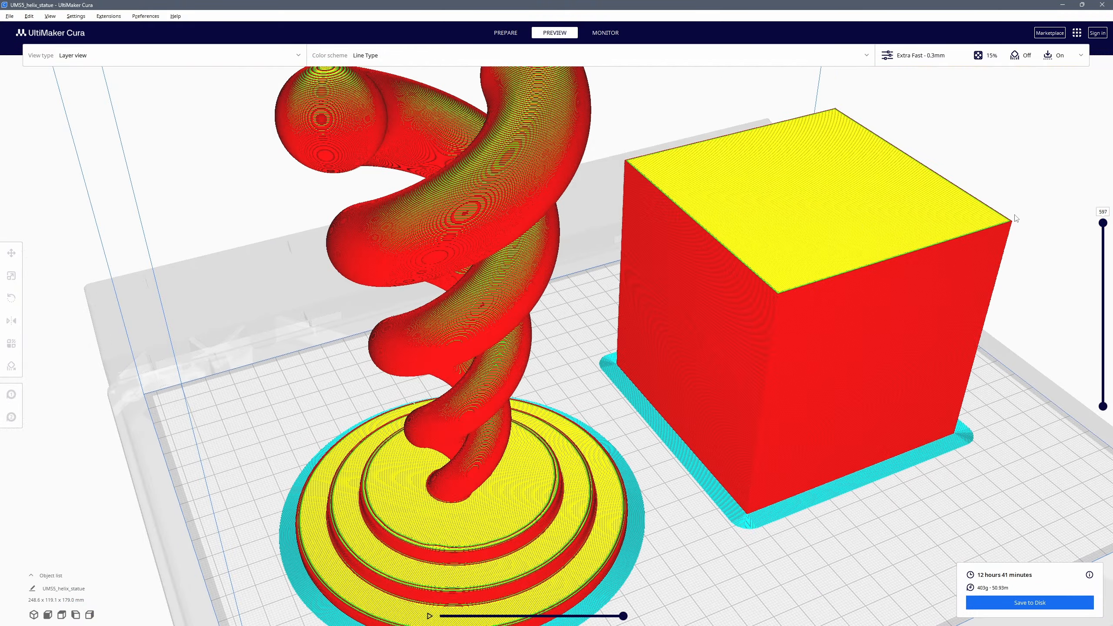
Step: Lower the visible layers to 211 and examine the infill inside the cube and the helix statue
left_click_drag(1103, 223, 1103, 340)
right_click_drag(802, 268, 646, 303)
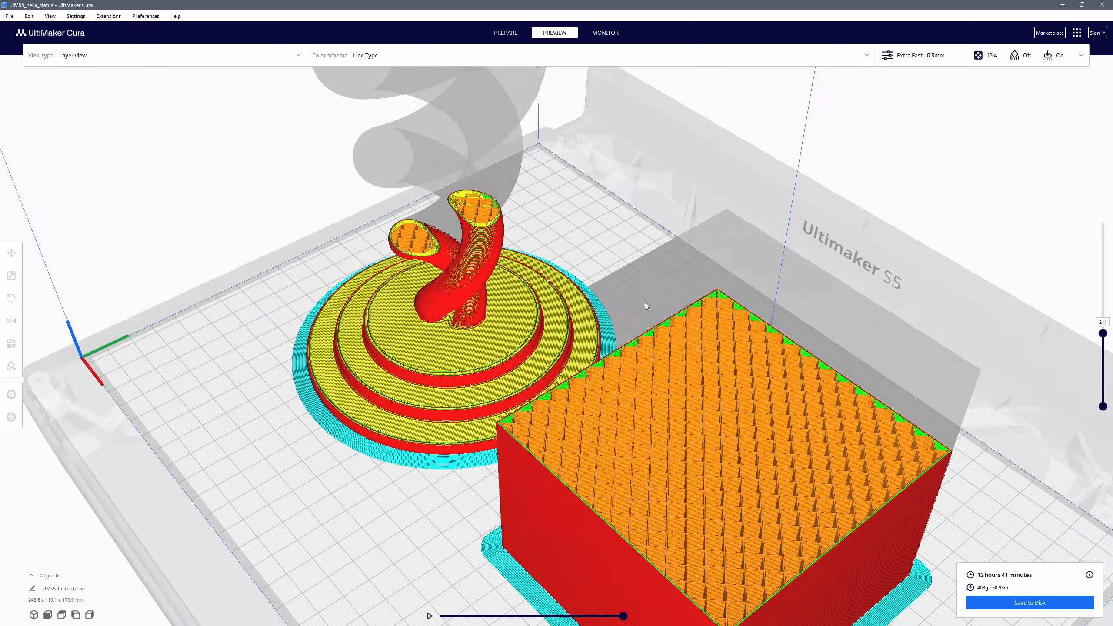
middle_click_drag(650, 416, 659, 295)
scroll(661, 299, "up", 5)
right_click_drag(660, 298, 687, 288)
middle_click_drag(675, 294, 660, 377)
scroll(660, 378, "down", 4)
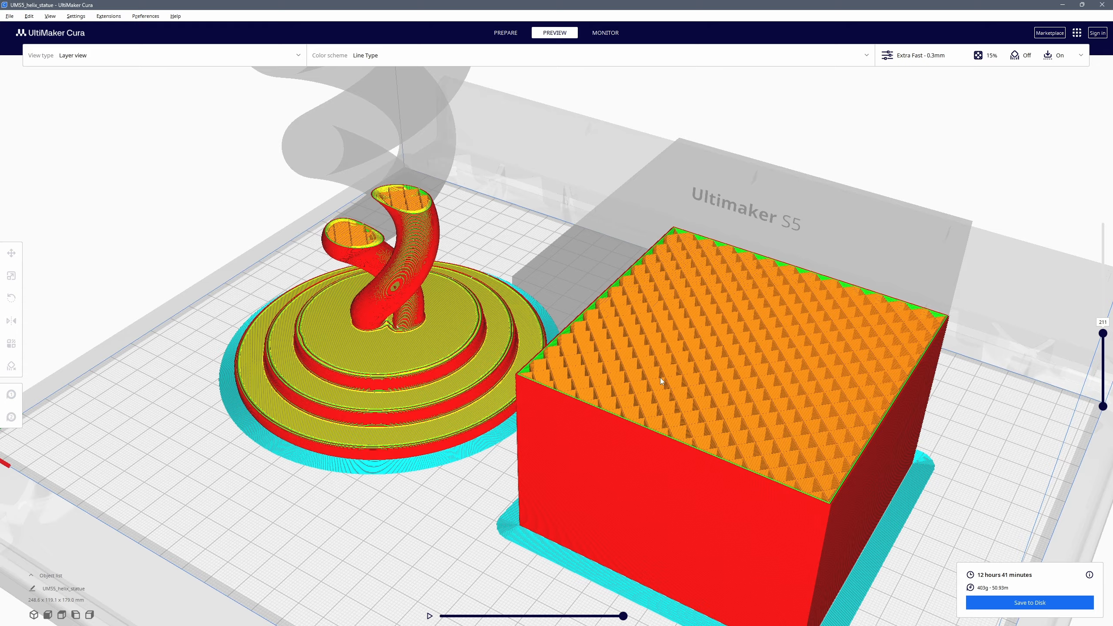
right_click_drag(660, 377, 777, 382)
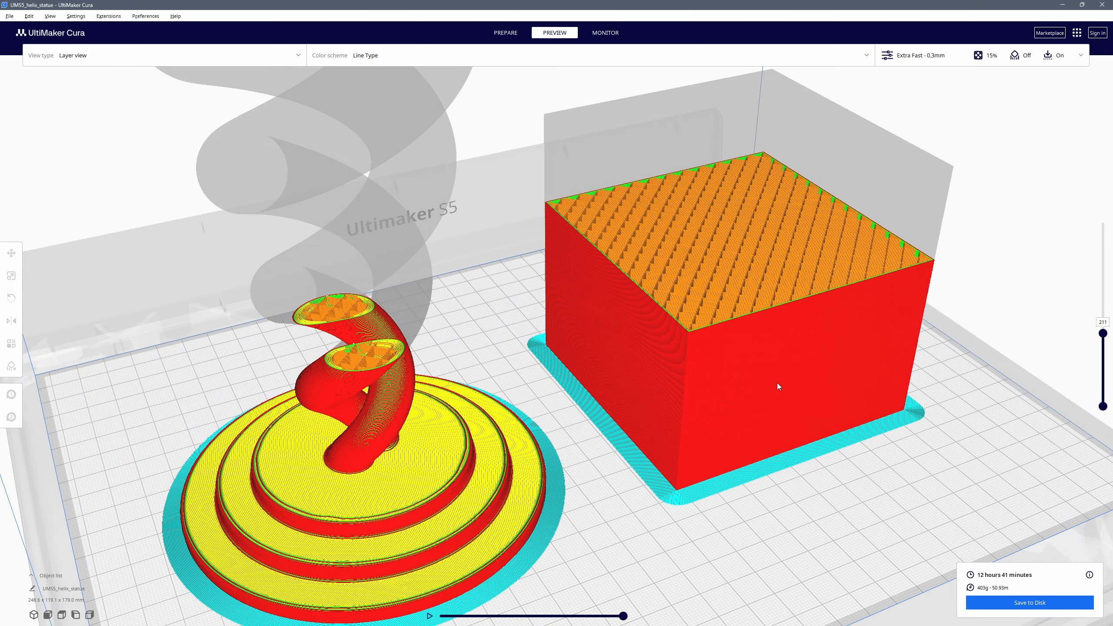
Step: Restore the full layer range, set a custom layer height of 1 mm under Quality and slice the models again
left_click(919, 55)
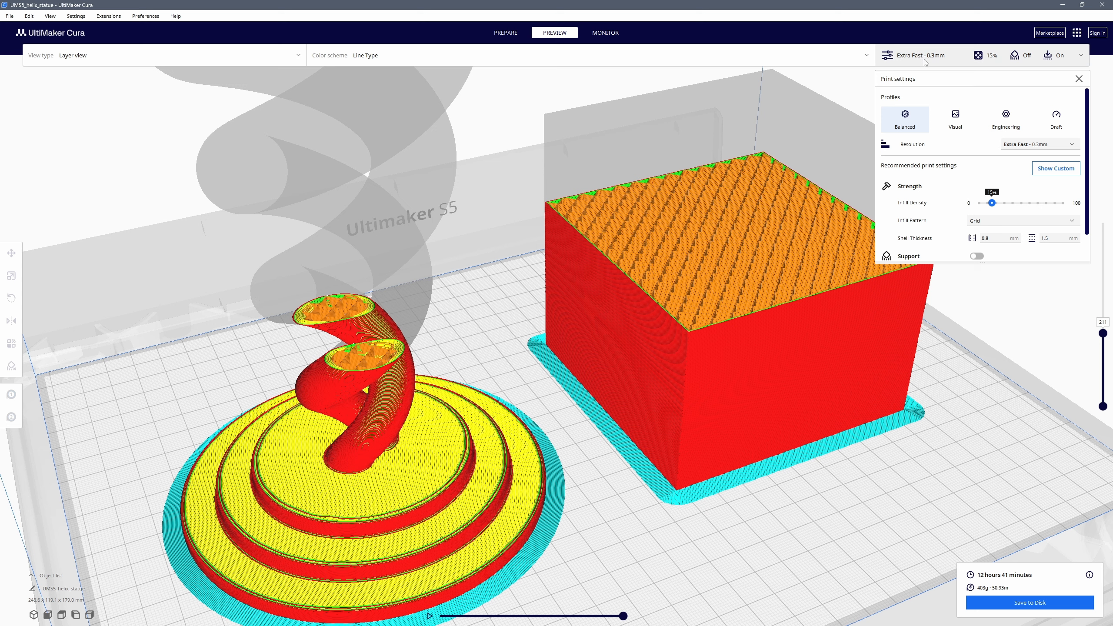
left_click(1050, 170)
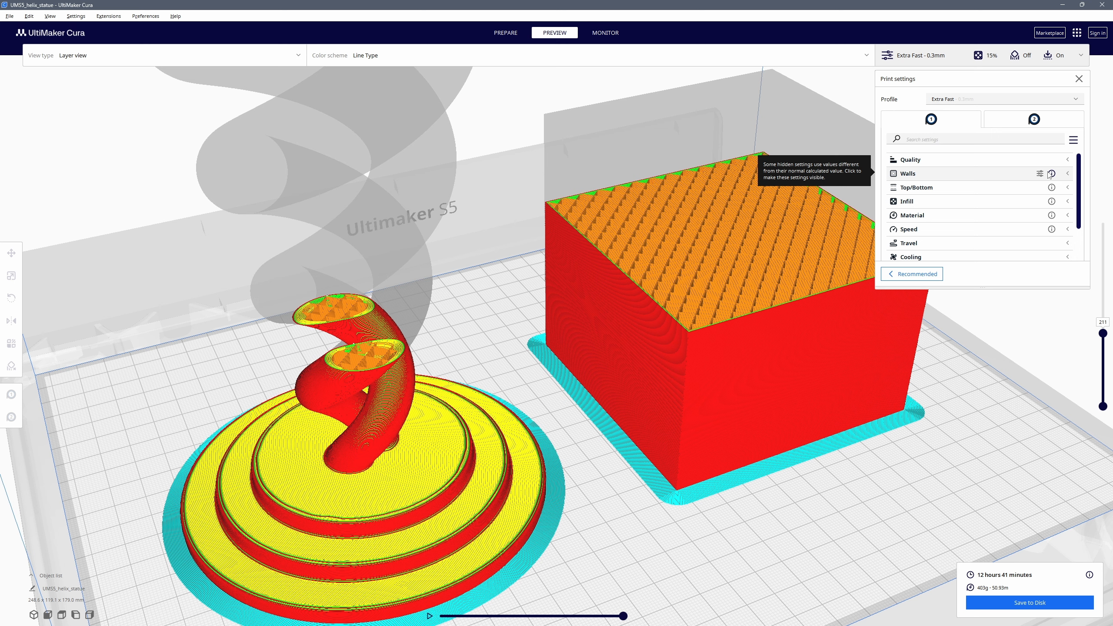
left_click(936, 161)
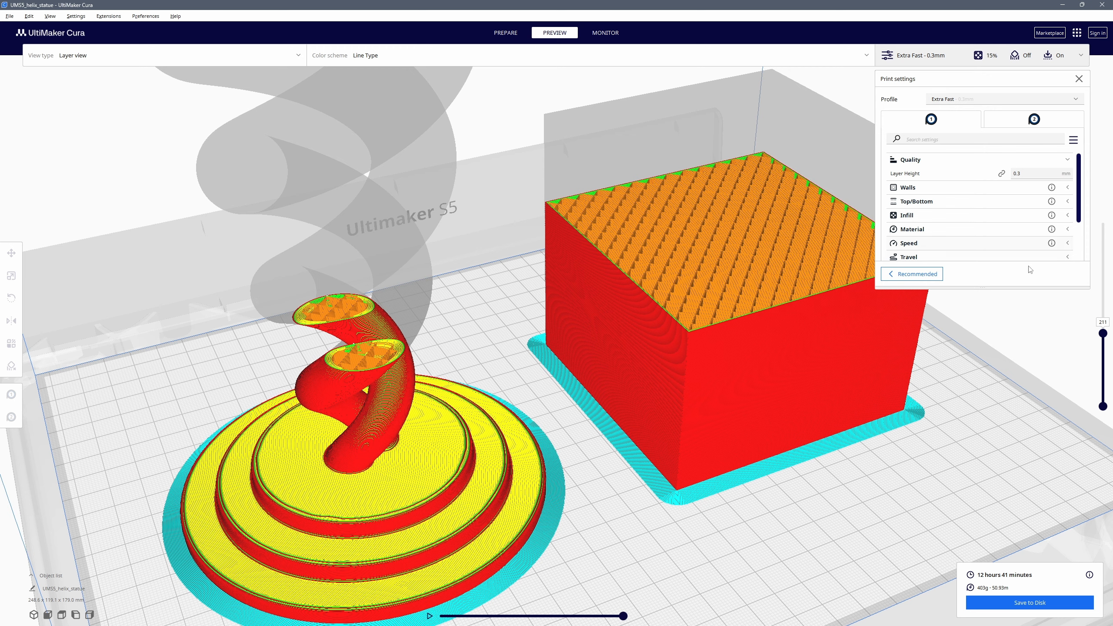
left_click_drag(1103, 333, 1104, 213)
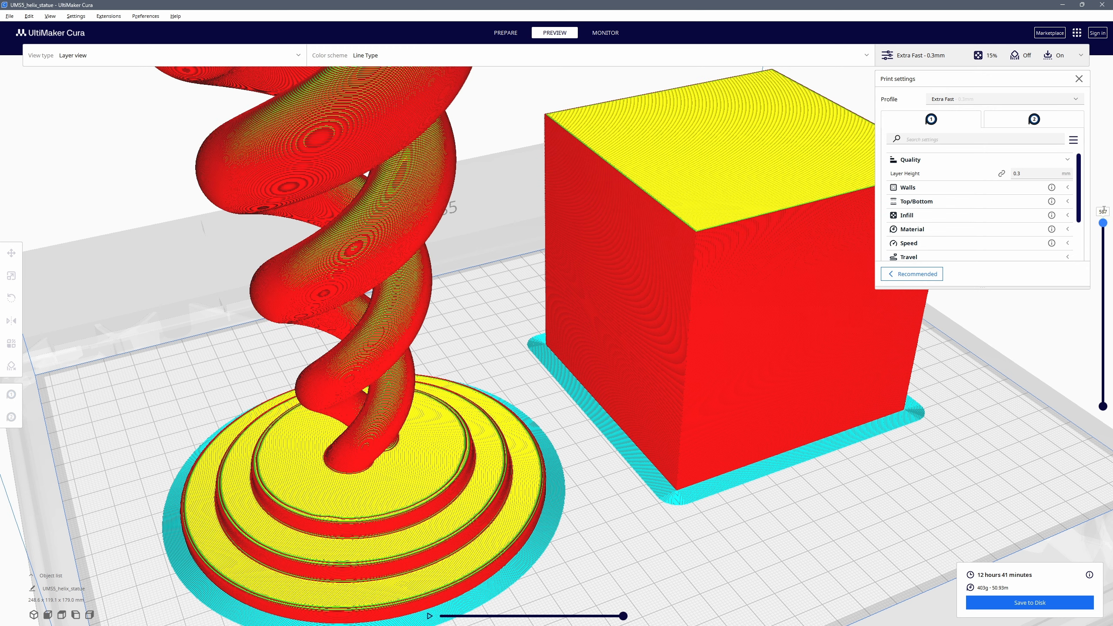
left_click_drag(1030, 174, 990, 172)
type("1")
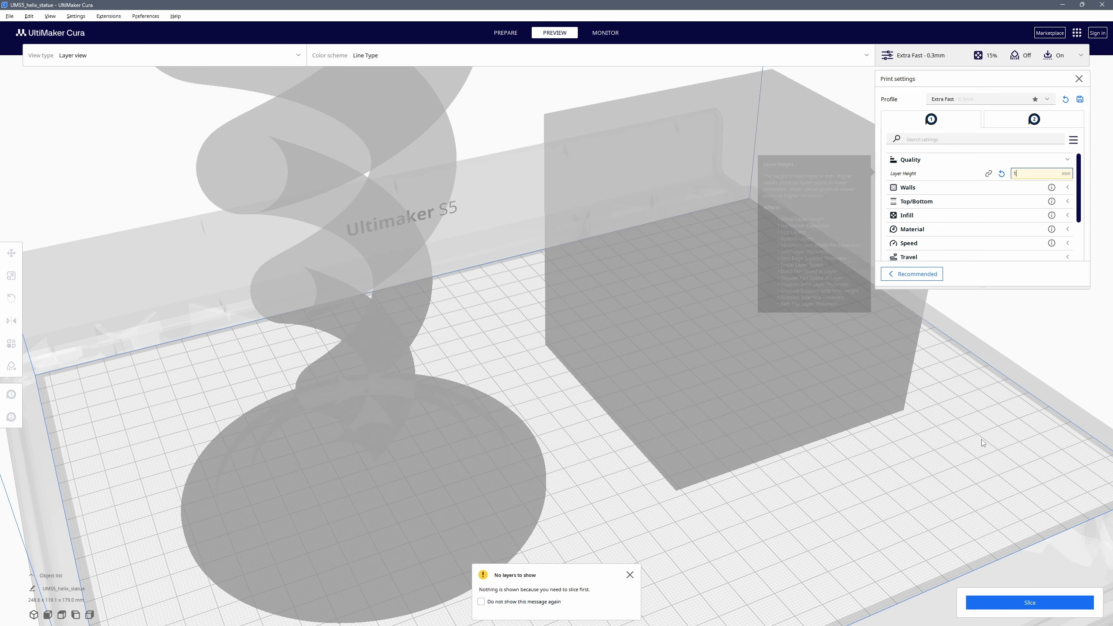
left_click(1007, 604)
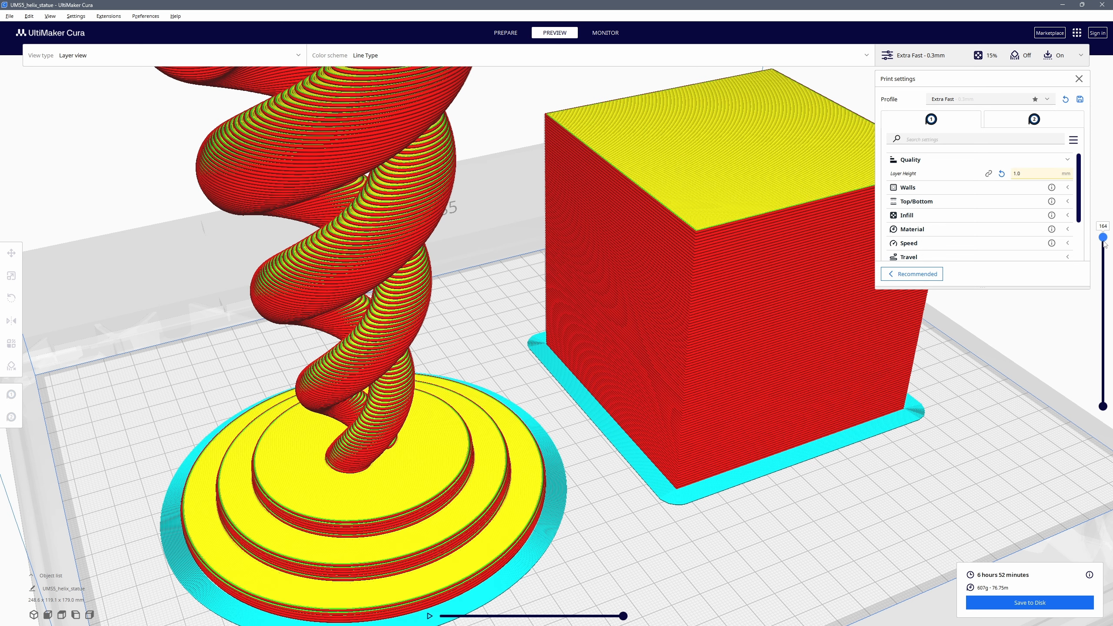
Step: Lower the visible layers to 85 and examine the statue's layer lines and cut-open strands up close
left_click_drag(1105, 231, 1104, 320)
scroll(369, 326, "up", 5)
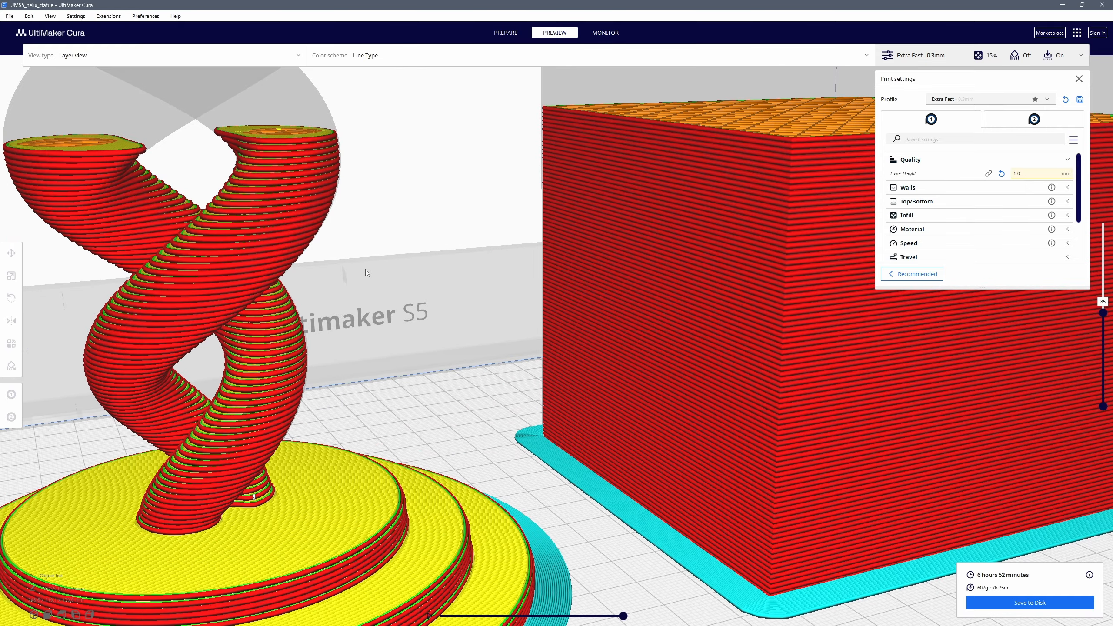
scroll(431, 282, "up", 3)
scroll(500, 263, "up", 3)
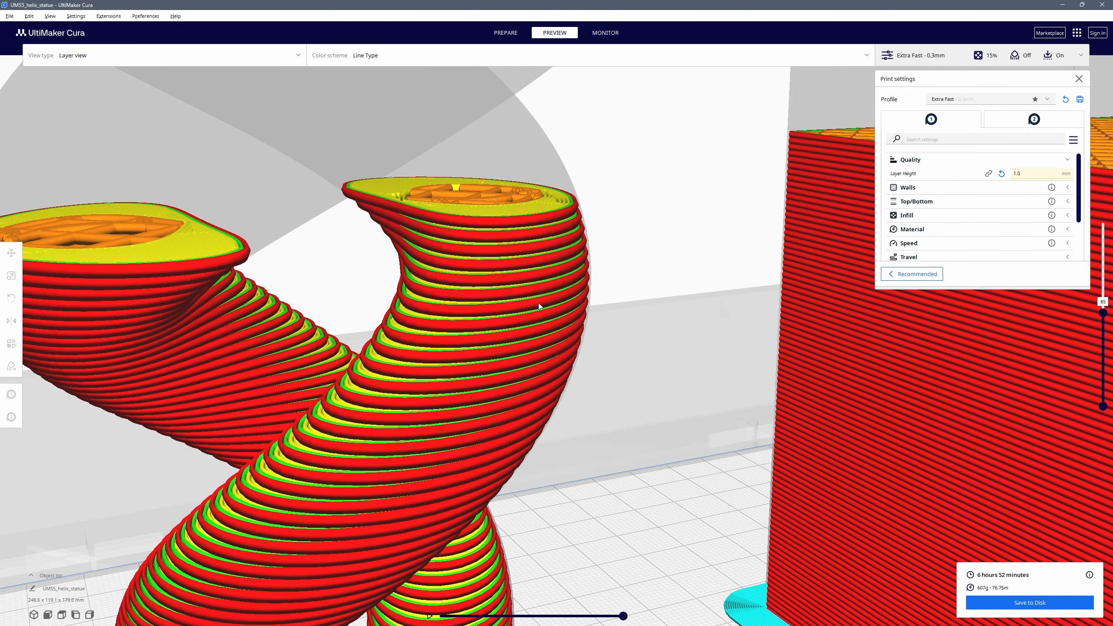
scroll(503, 282, "up", 5)
middle_click_drag(494, 262, 516, 298)
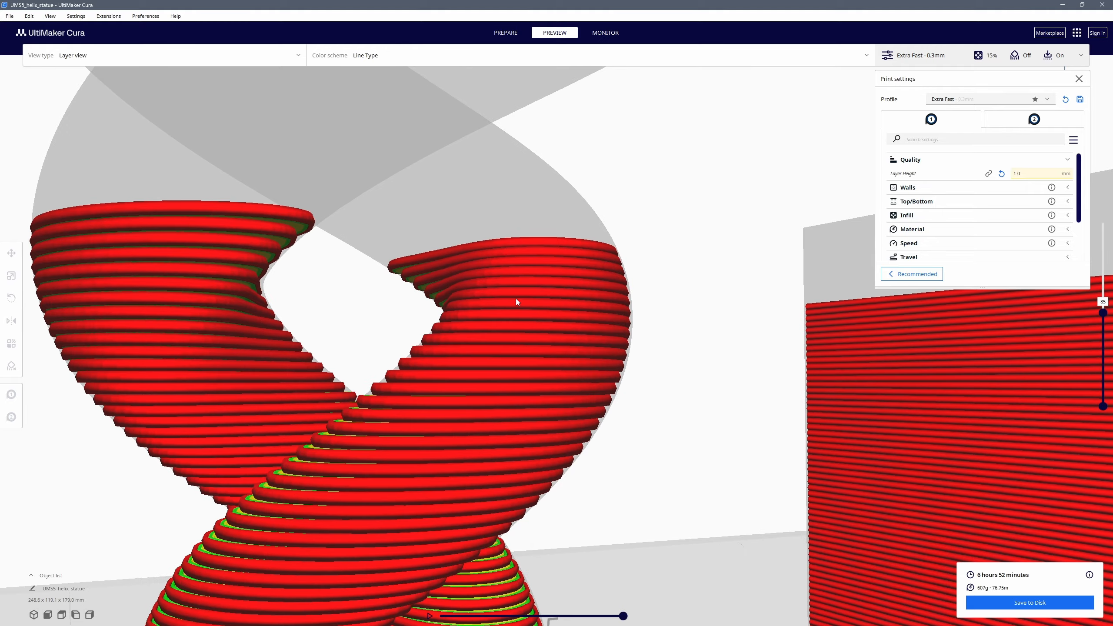
right_click_drag(515, 299, 563, 497)
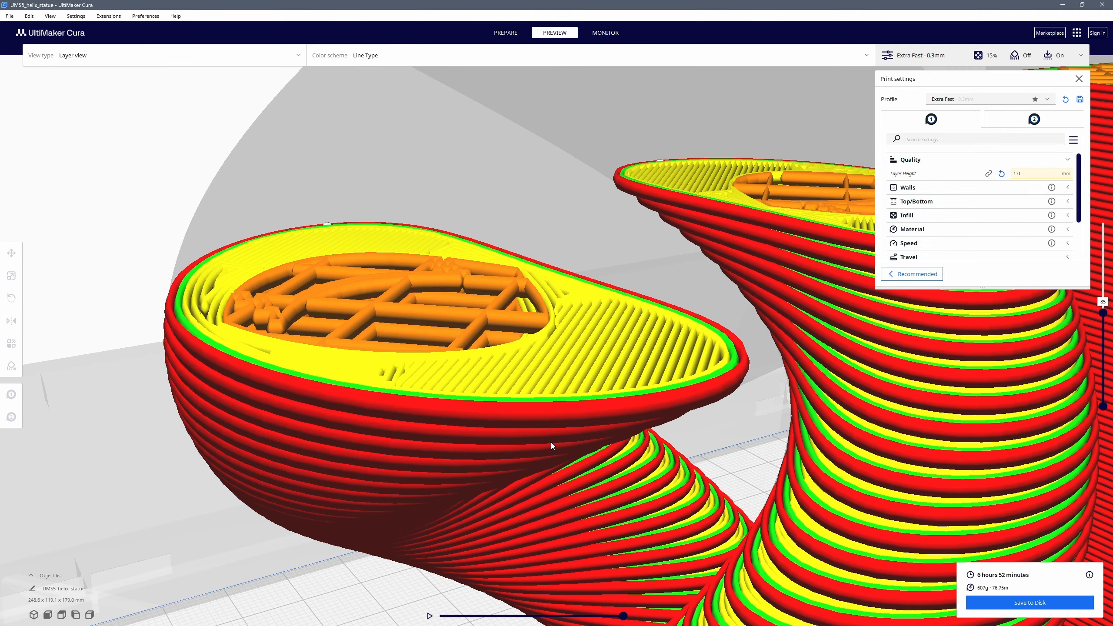
right_click_drag(490, 361, 533, 363)
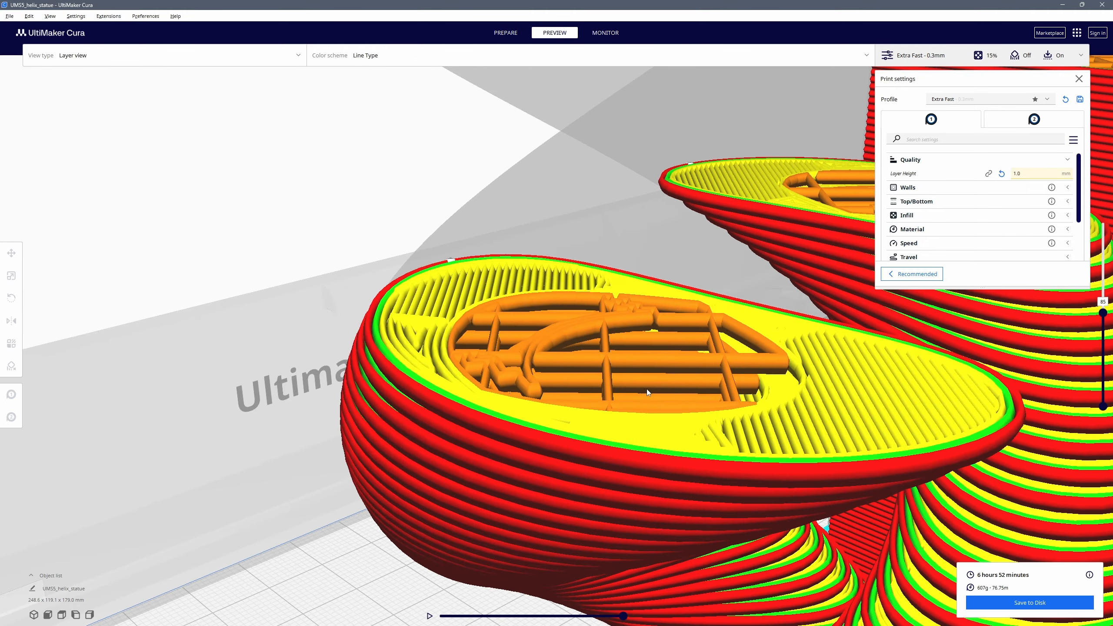
Step: Raise the visible layers to 97 and examine the infill inside the statue's strands from several angles
middle_click_drag(647, 389, 517, 369)
scroll(506, 370, "up", 5)
right_click_drag(462, 465, 414, 332)
right_click_drag(274, 290, 300, 293)
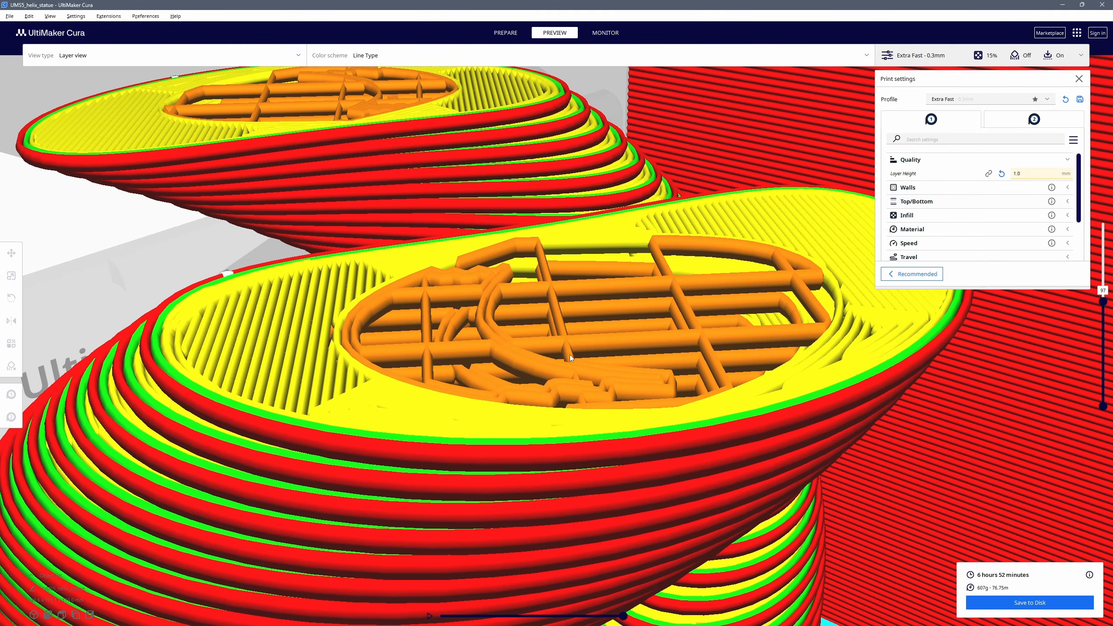
right_click_drag(570, 356, 517, 349)
scroll(517, 349, "down", 5)
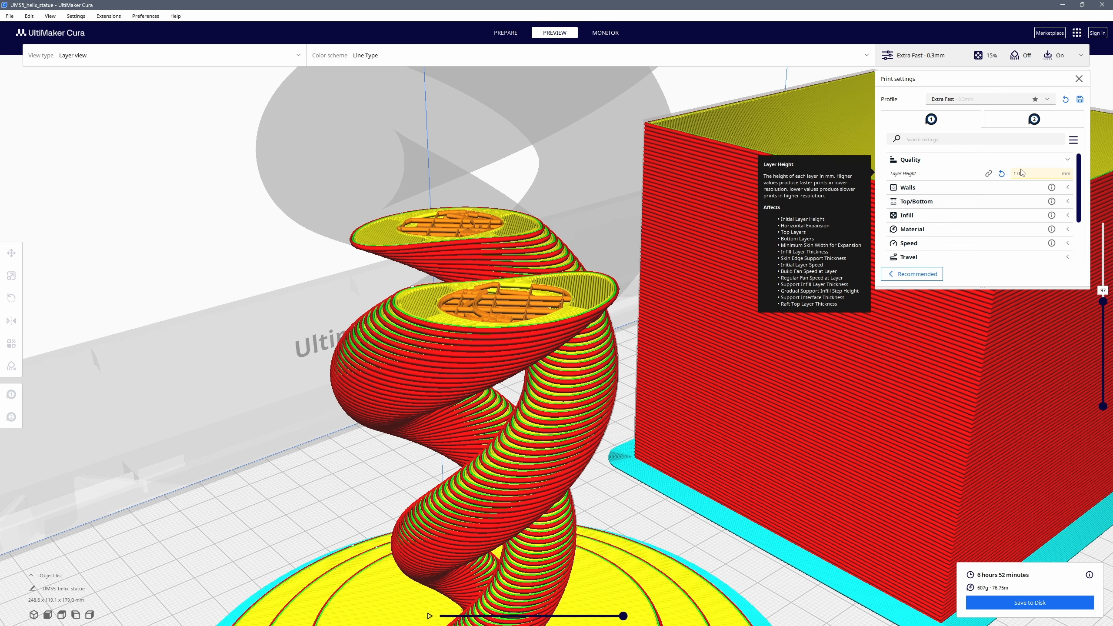
Step: Restore the full layer range, clear the statue's selection and bring both complete models into view
left_click(501, 313)
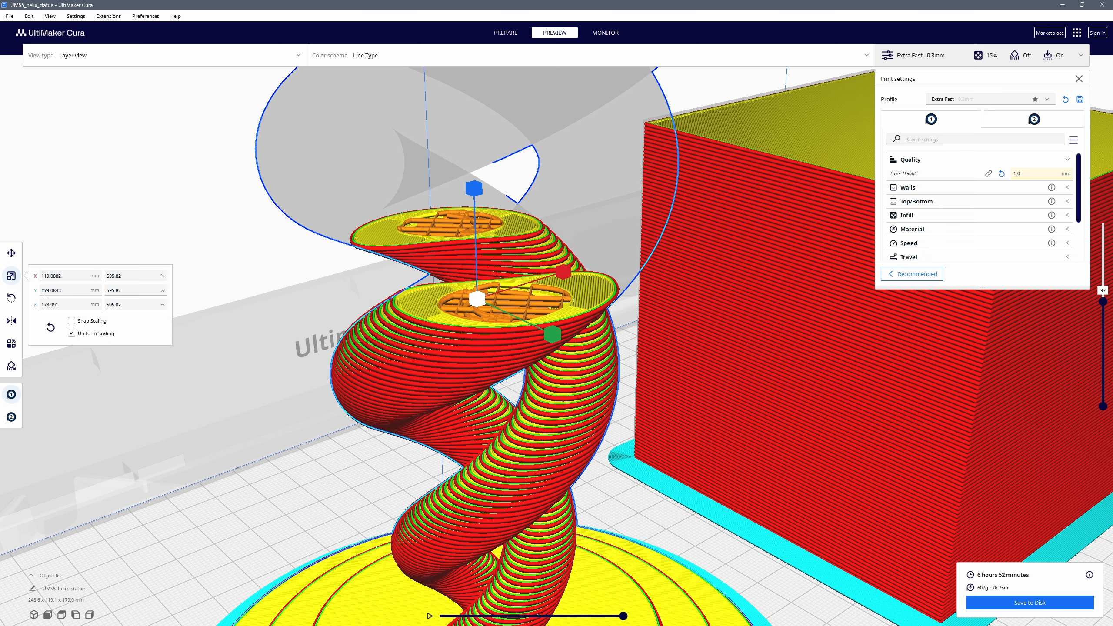
left_click_drag(1102, 302, 1103, 223)
left_click(629, 354)
scroll(630, 354, "down", 2)
middle_click_drag(629, 354, 625, 405)
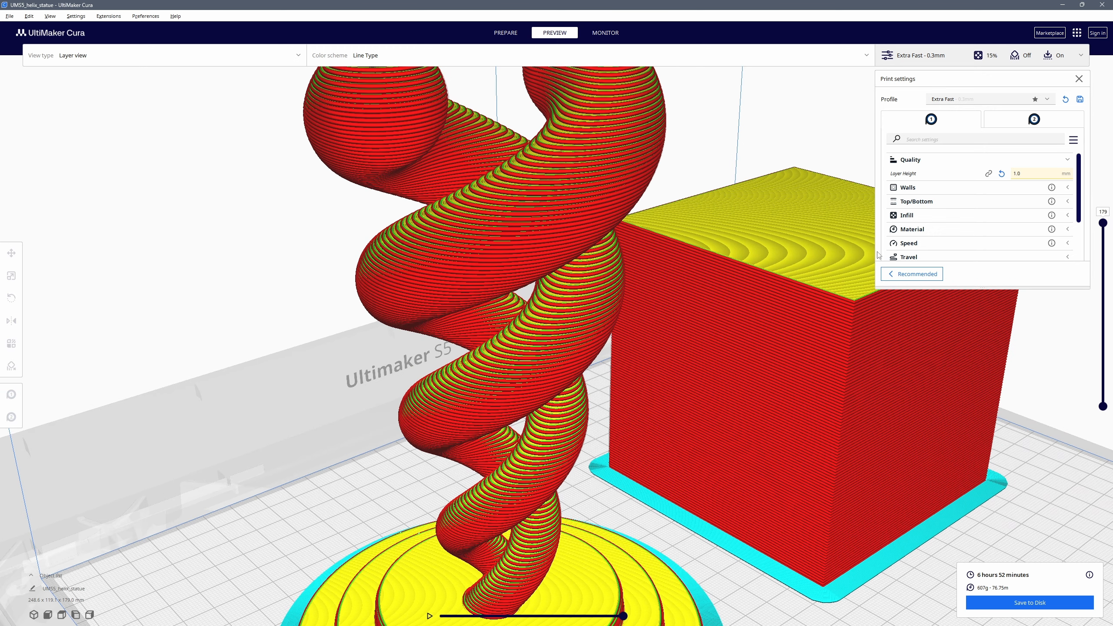
Step: Set the layer height to 0.8 mm, slice the models again and look over the finished layers
left_click_drag(1028, 173, 946, 175)
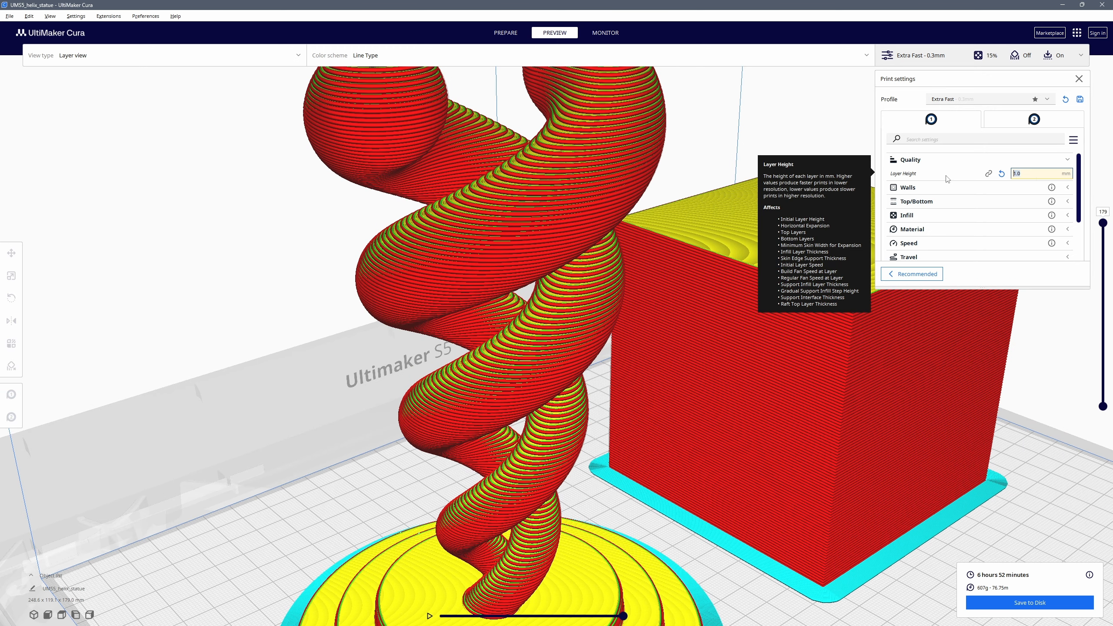
type("0.8")
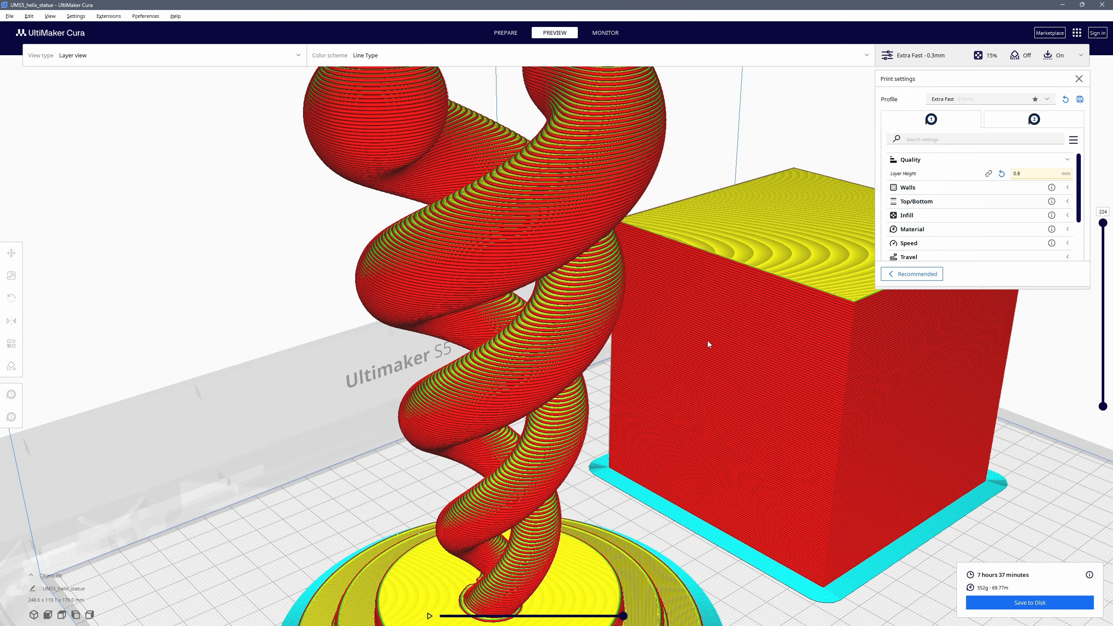
scroll(512, 353, "down", 5)
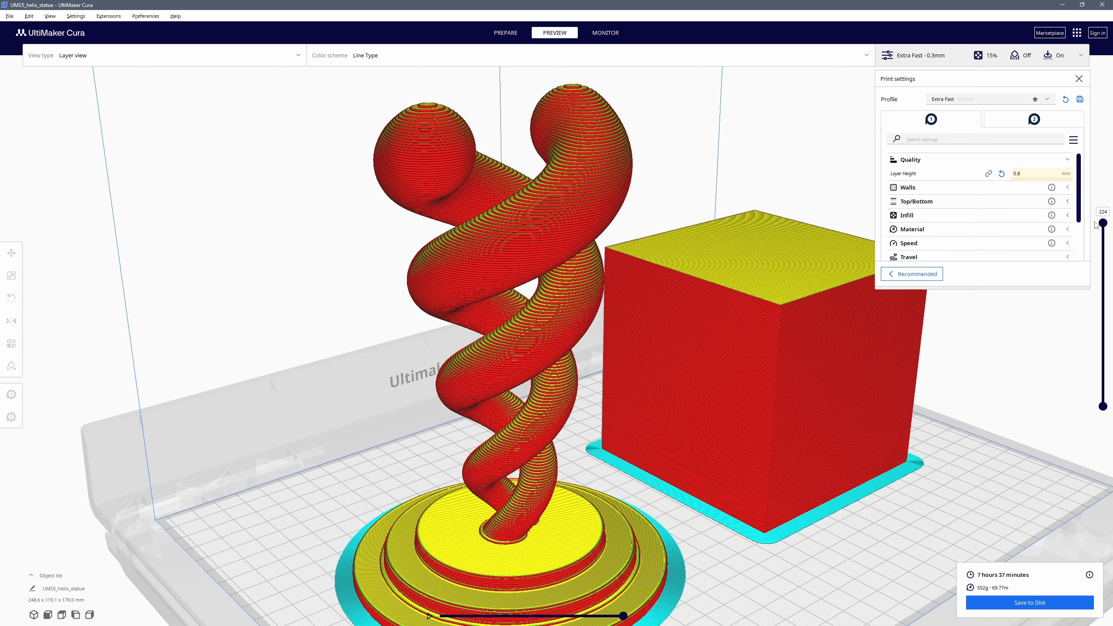
mouse_move(1103, 222)
left_mouse_down()
mouse_move(1100, 412)
mouse_move(1092, 378)
mouse_move(1103, 223)
left_mouse_up()
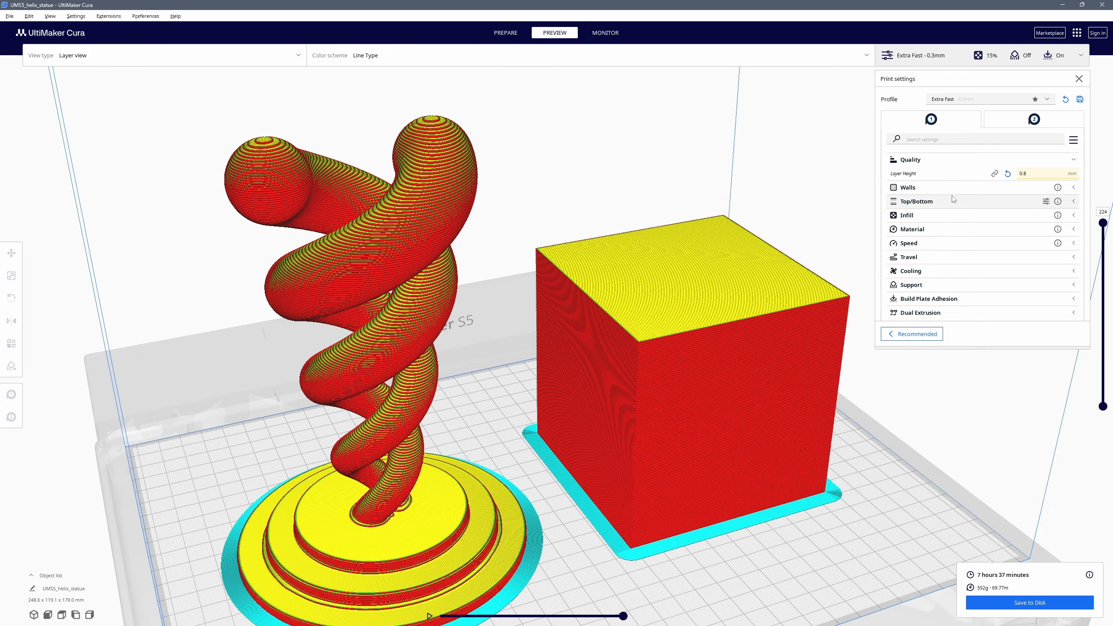
Step: Open the Walls settings, lower the visible layers to 104 and examine the wall lines at the cube's corner
left_click(948, 188)
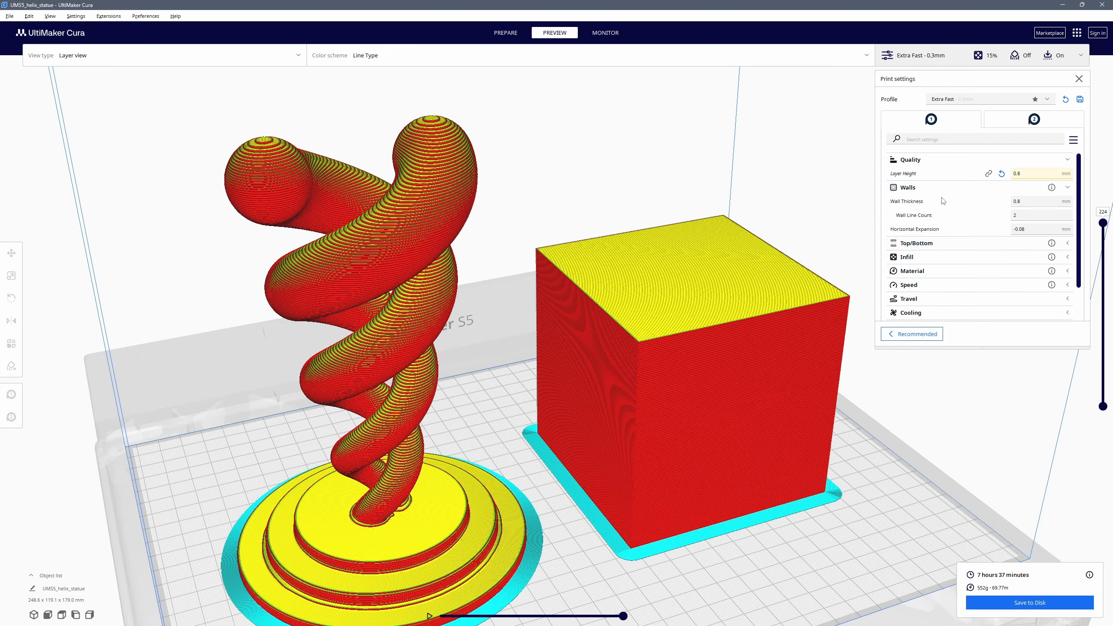
right_click_drag(685, 363, 627, 373)
scroll(623, 368, "up", 10)
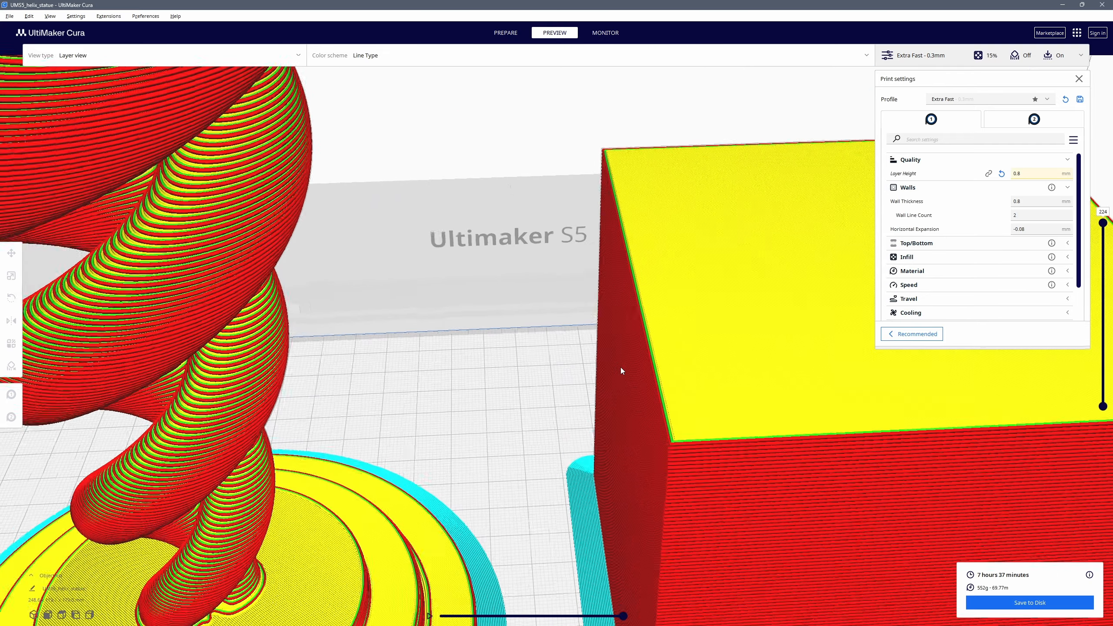
scroll(570, 302, "up", 5)
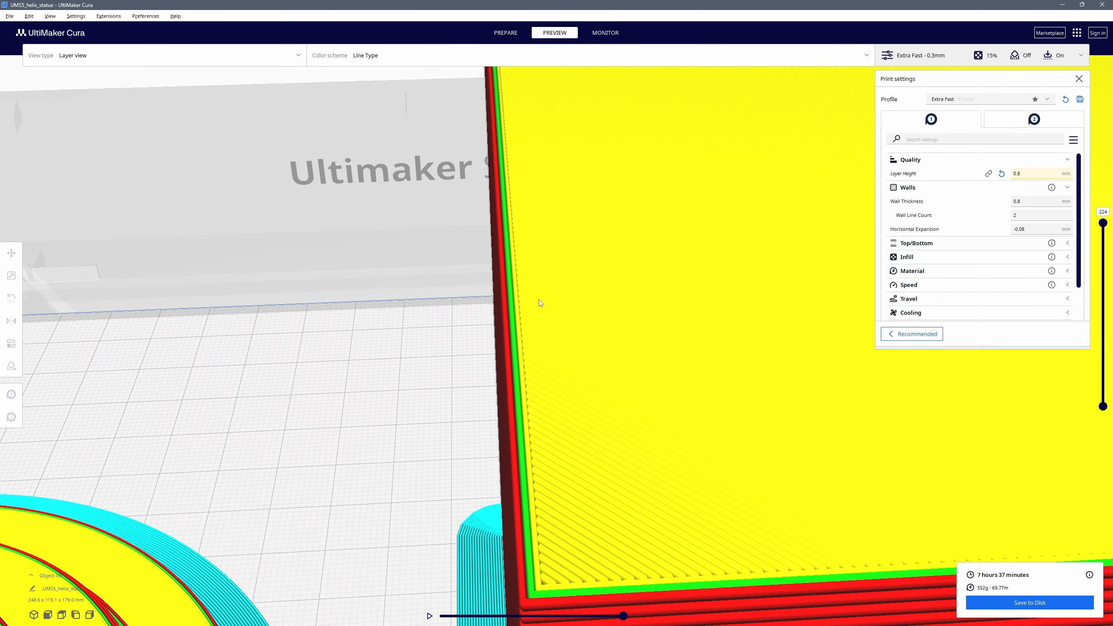
scroll(504, 337, "up", 2)
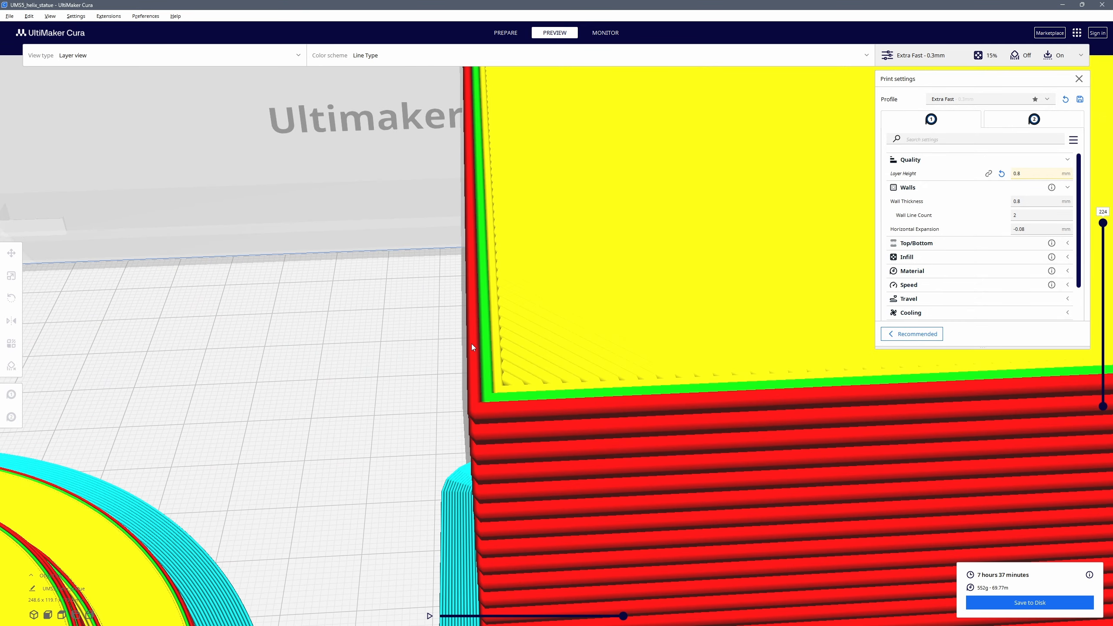
right_click_drag(472, 346, 485, 347)
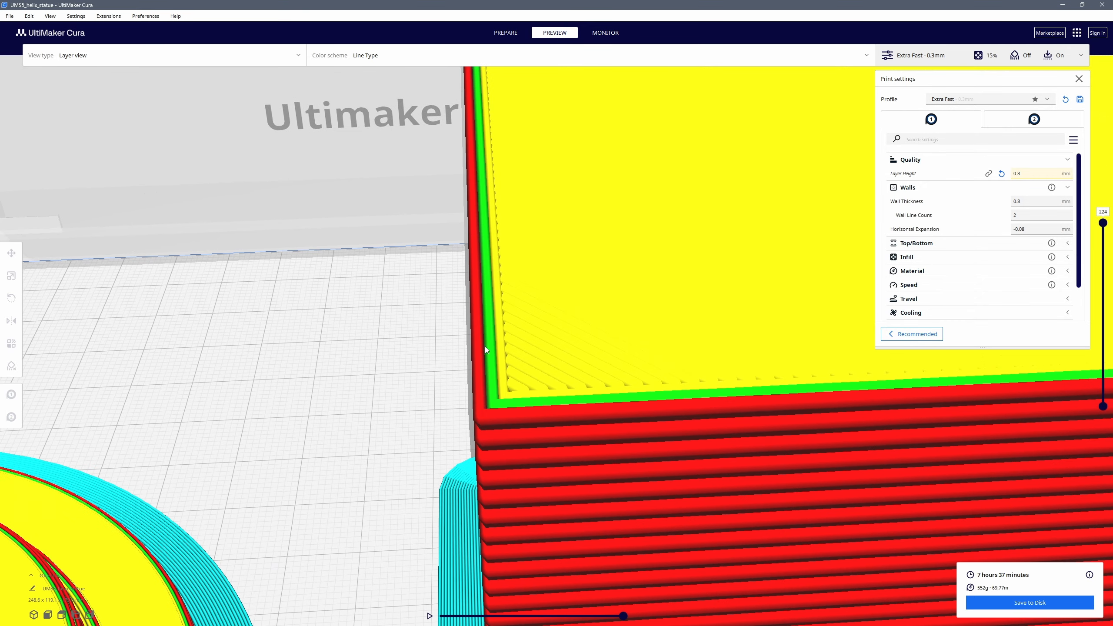
left_click_drag(1103, 225, 1103, 314)
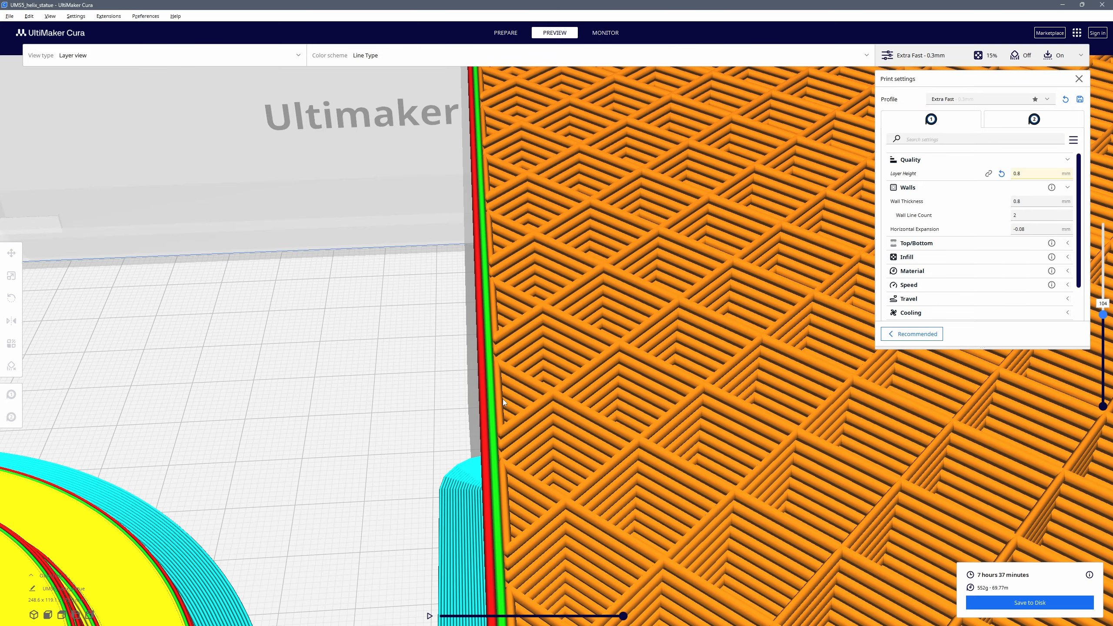
right_click_drag(503, 399, 494, 362)
Step: Set the Wall Line Count to 1 and slice the models again
left_click_drag(1028, 216, 984, 218)
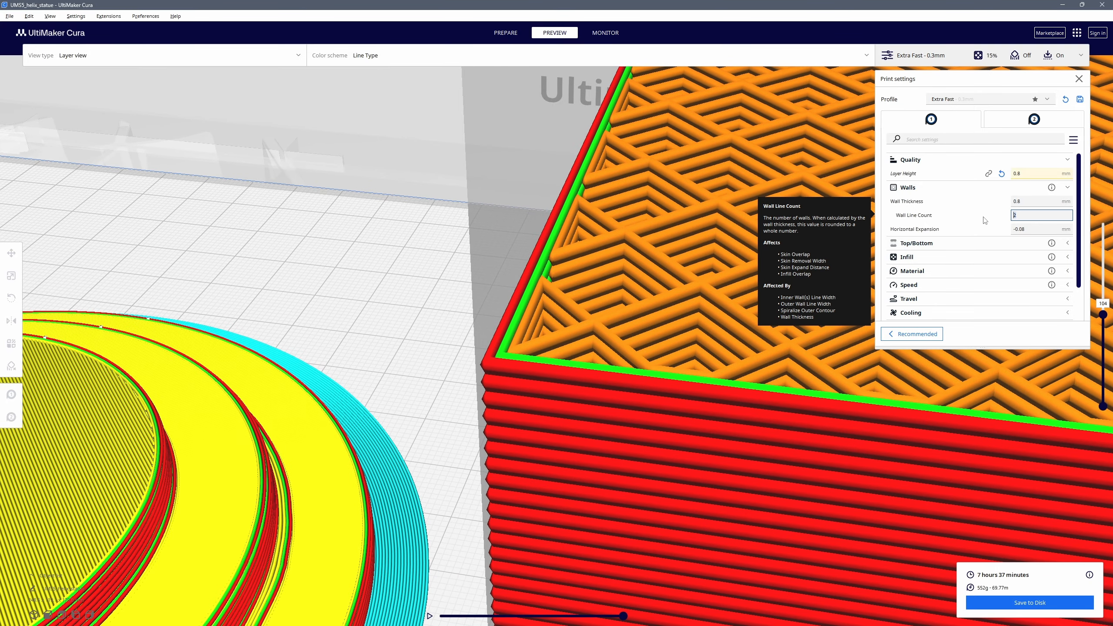
type("1")
left_click(1030, 602)
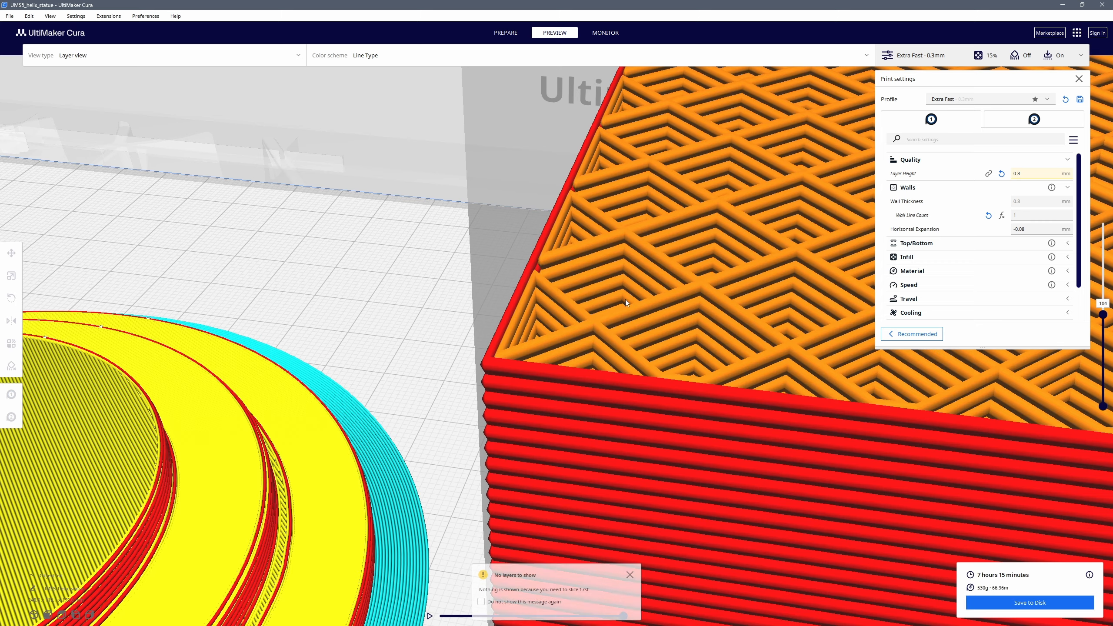
Step: Set the Wall Line Count to 0, slice the models again and examine the cube's sides and infill
key("BackSpace")
type("0")
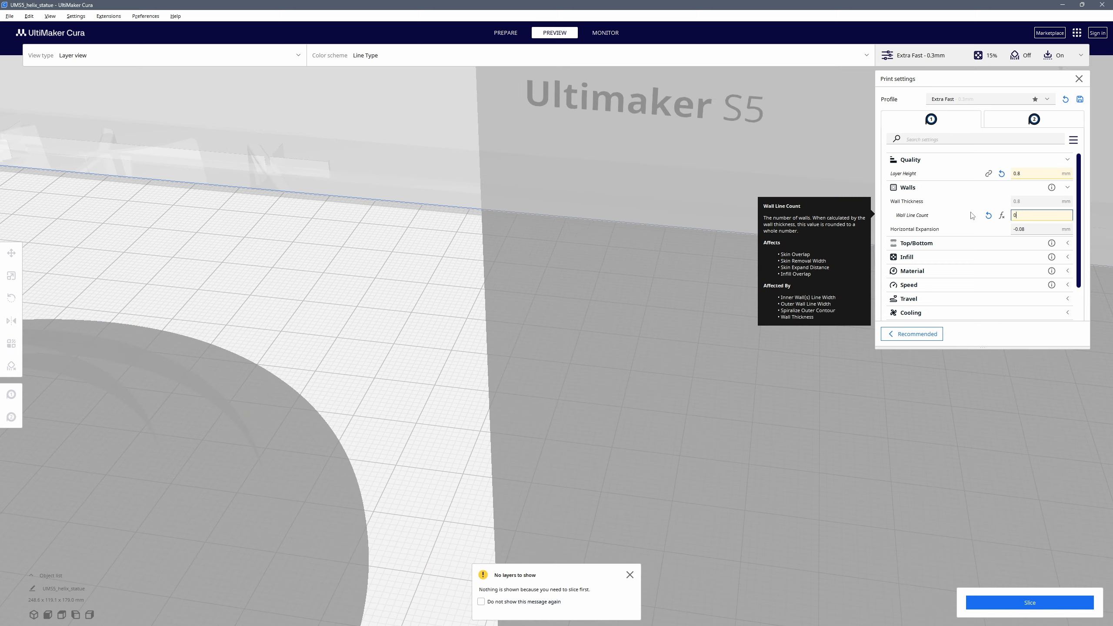
left_click(992, 599)
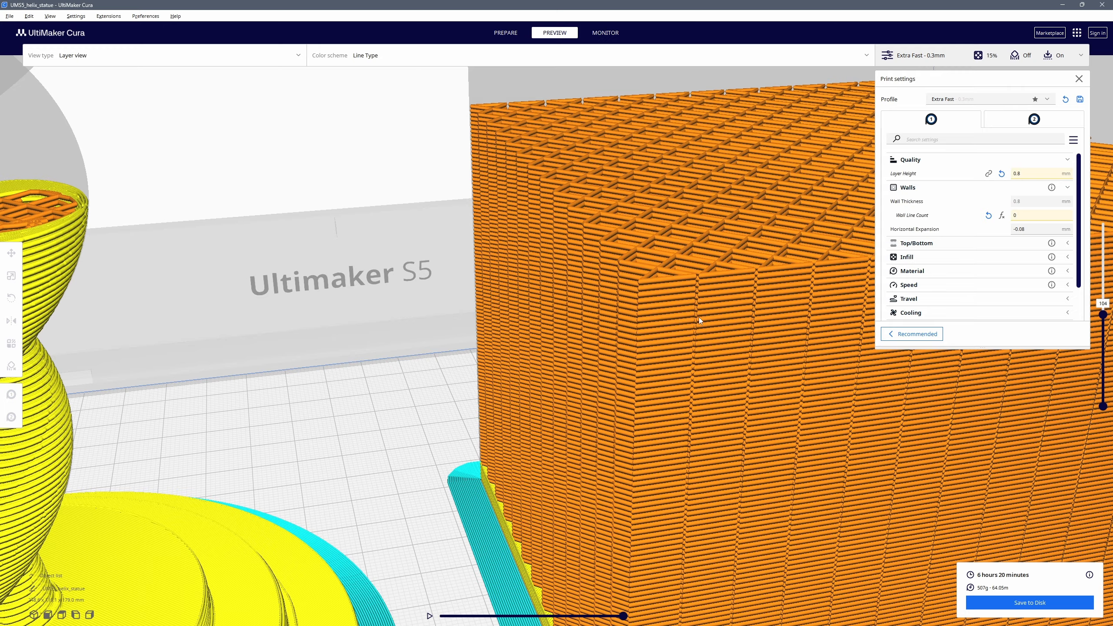
middle_click_drag(699, 317, 503, 394)
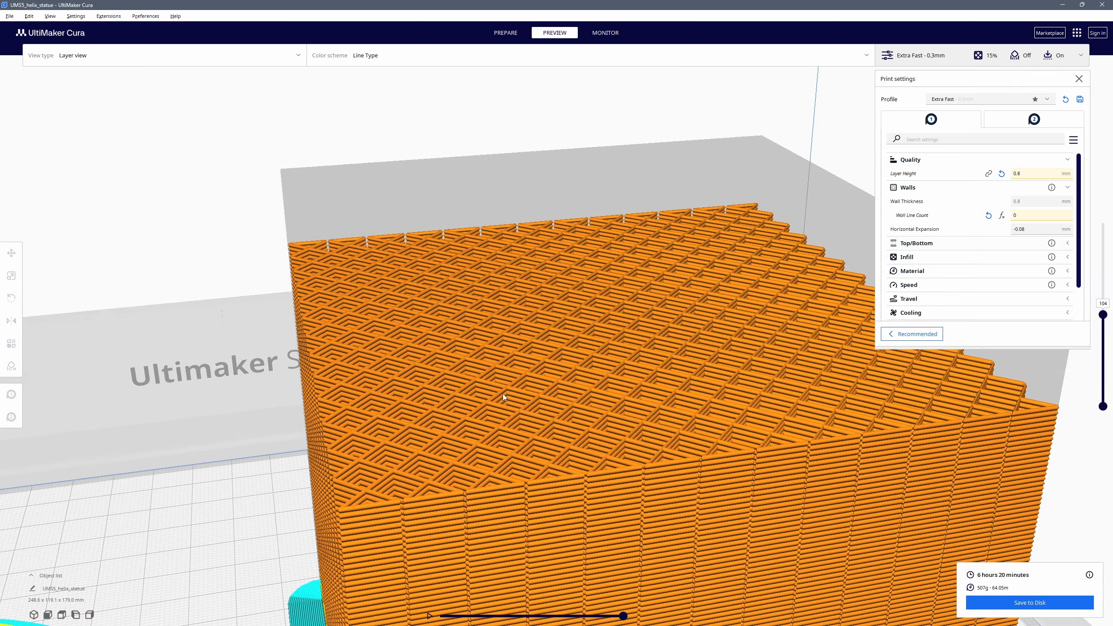
right_click_drag(544, 353, 613, 308)
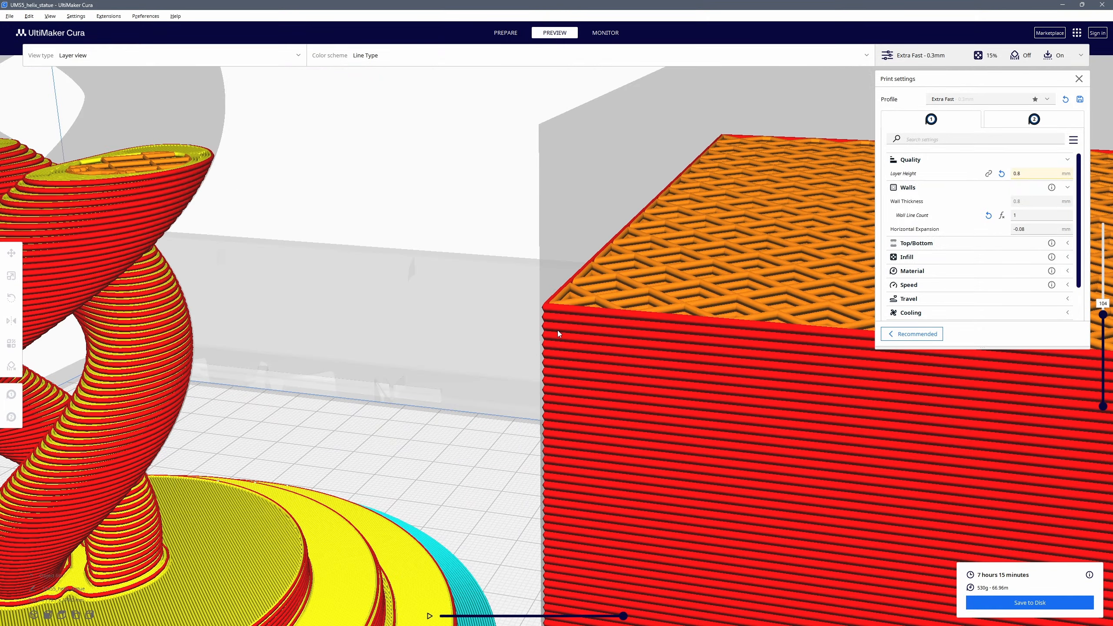
Step: Examine the statue's cut-open strands up close, set the Wall Line Count to 2 and slice the models again
scroll(557, 330, "down", 5)
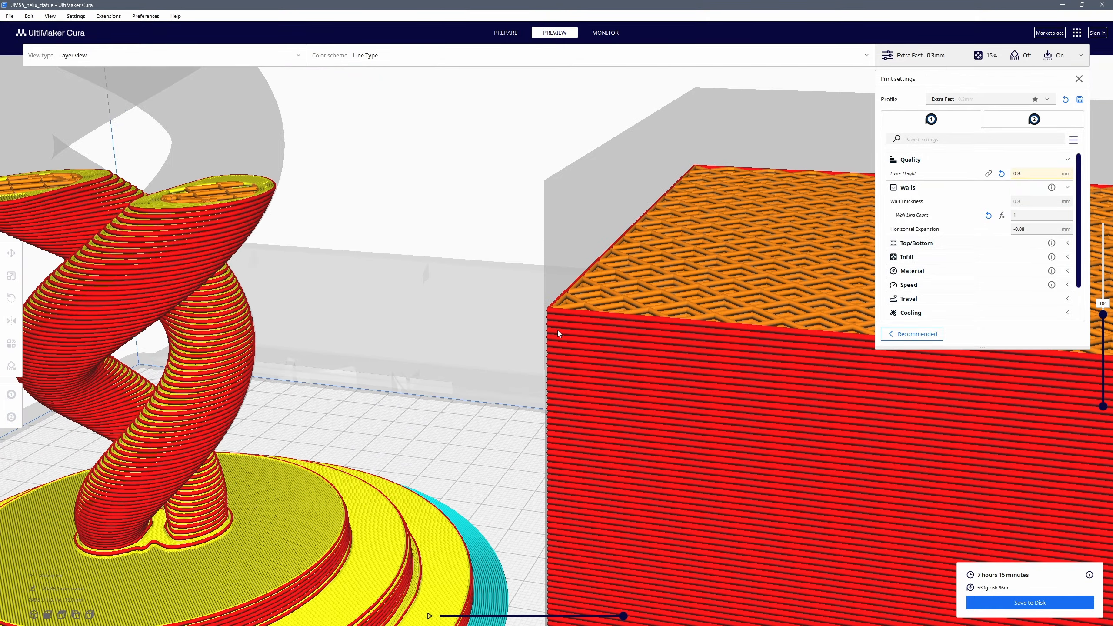
middle_click_drag(326, 233, 485, 285)
scroll(480, 285, "up", 4)
scroll(480, 285, "up", 5)
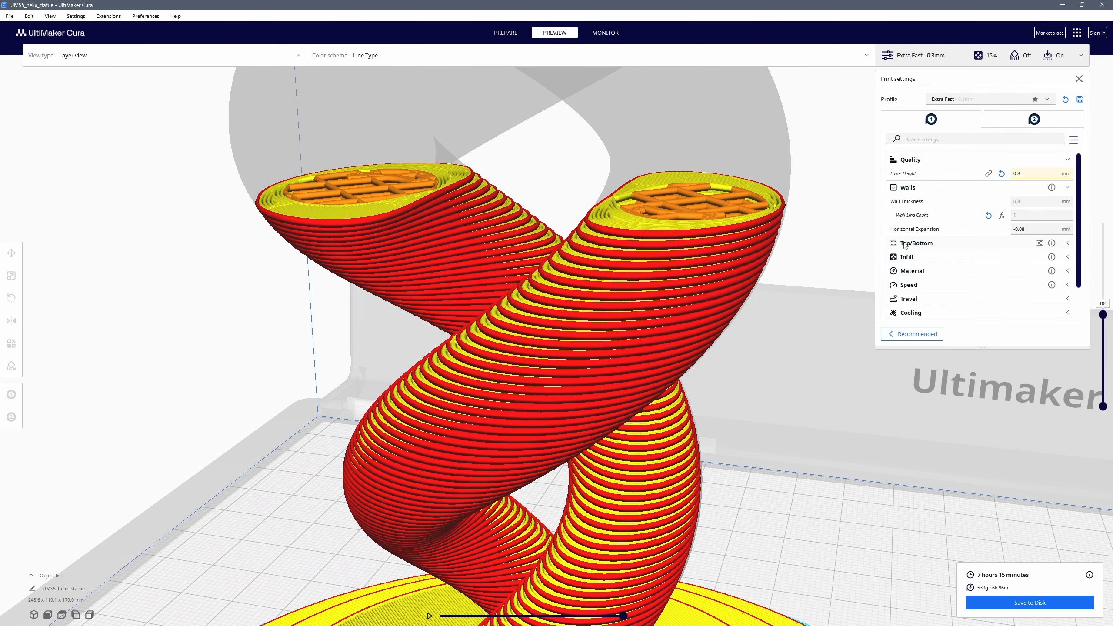
double_click(1021, 215)
type("2")
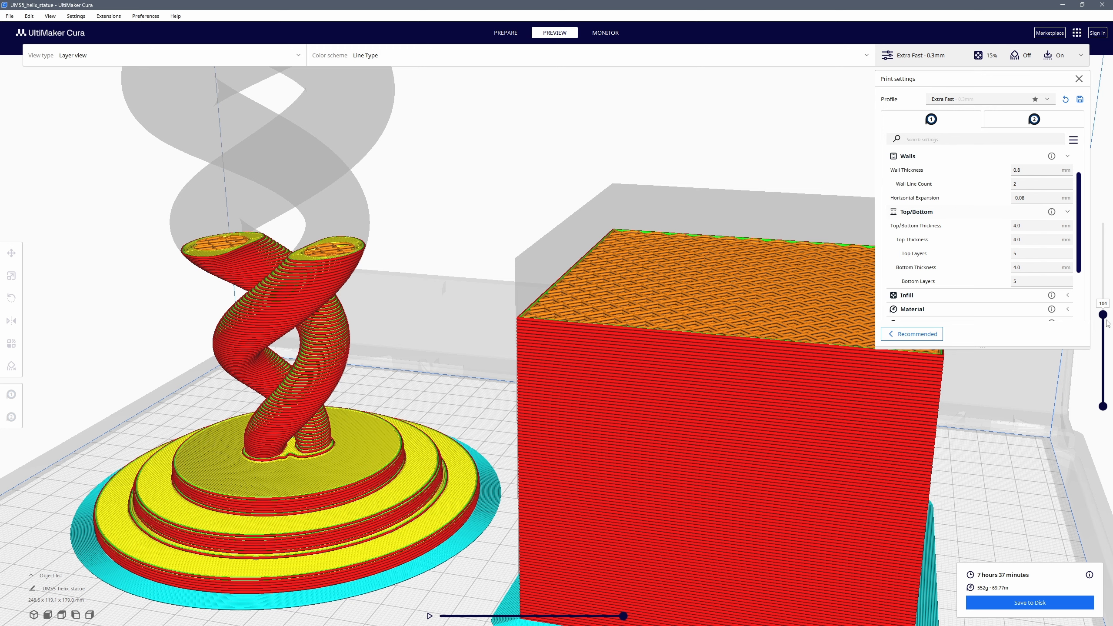
Step: Raise the visible layers to 202 and examine the upper part of the cube up close
left_click_drag(1107, 323, 1103, 239)
scroll(698, 243, "up", 5)
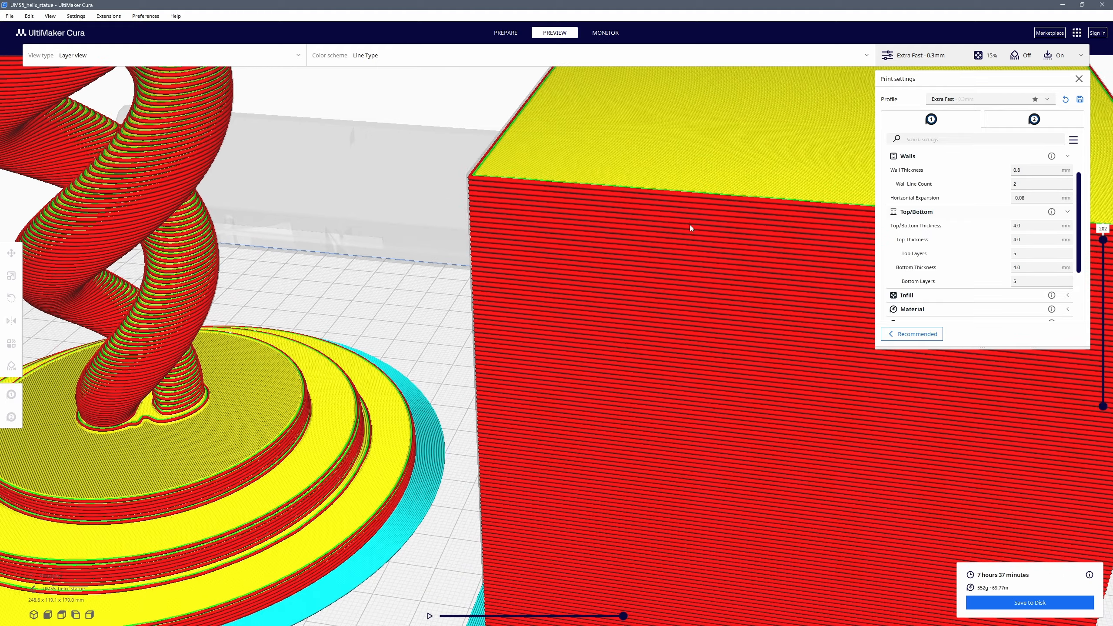
middle_click_drag(689, 227, 627, 300)
Step: Lower the visible layers to 1, raise them to 5 and examine the solid bottom layers of the cube
left_click_drag(1103, 240, 1092, 404)
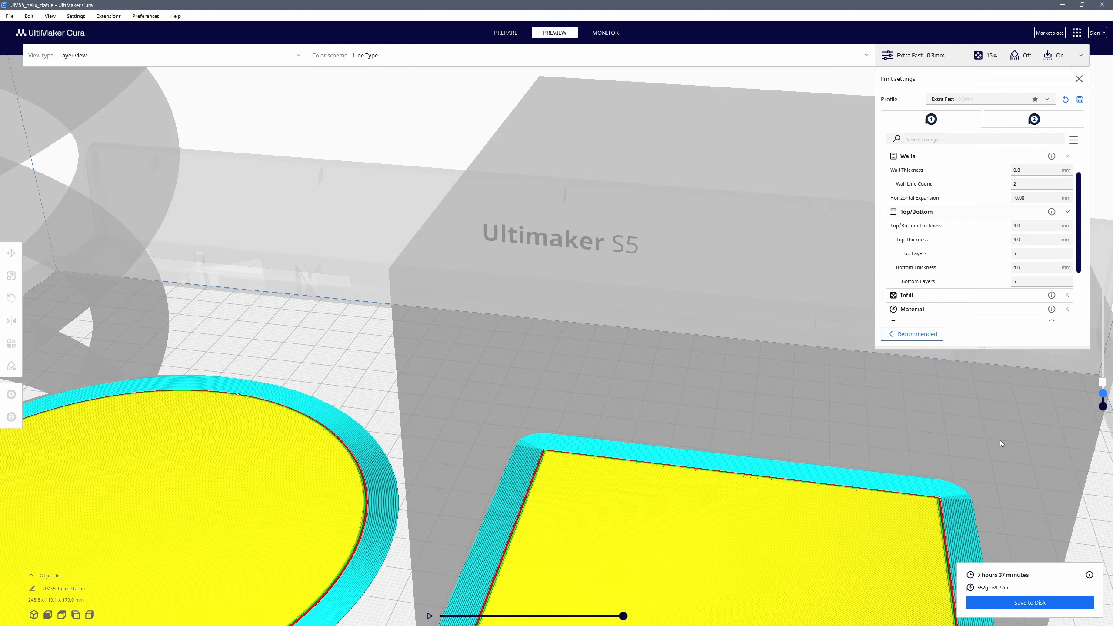
scroll(472, 385, "up", 6)
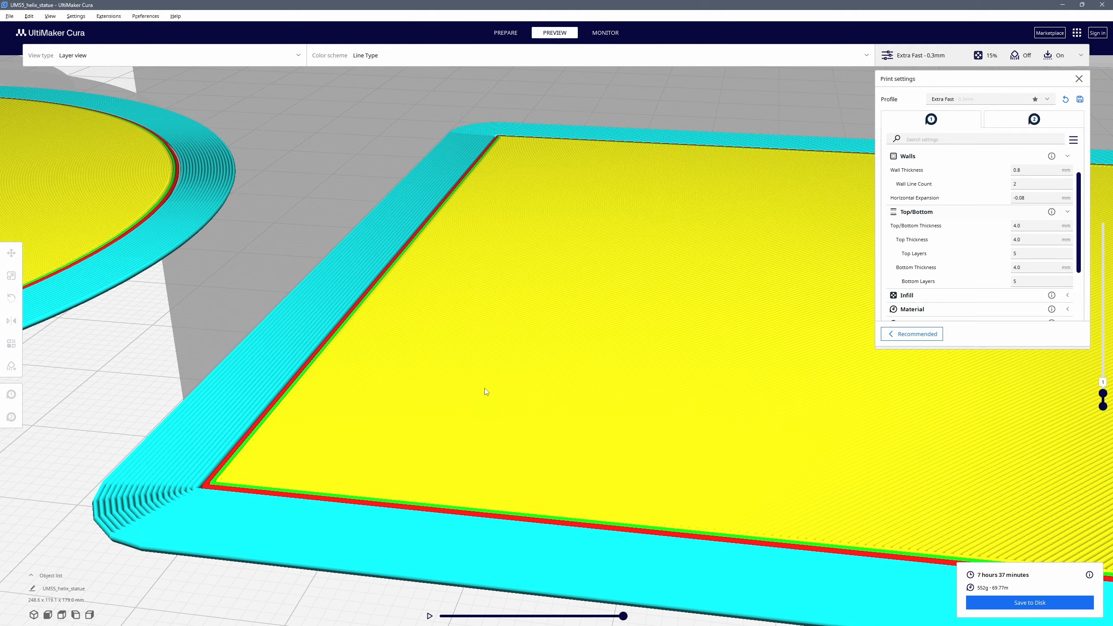
scroll(485, 392, "down", 3)
left_click_drag(1103, 394, 1104, 387)
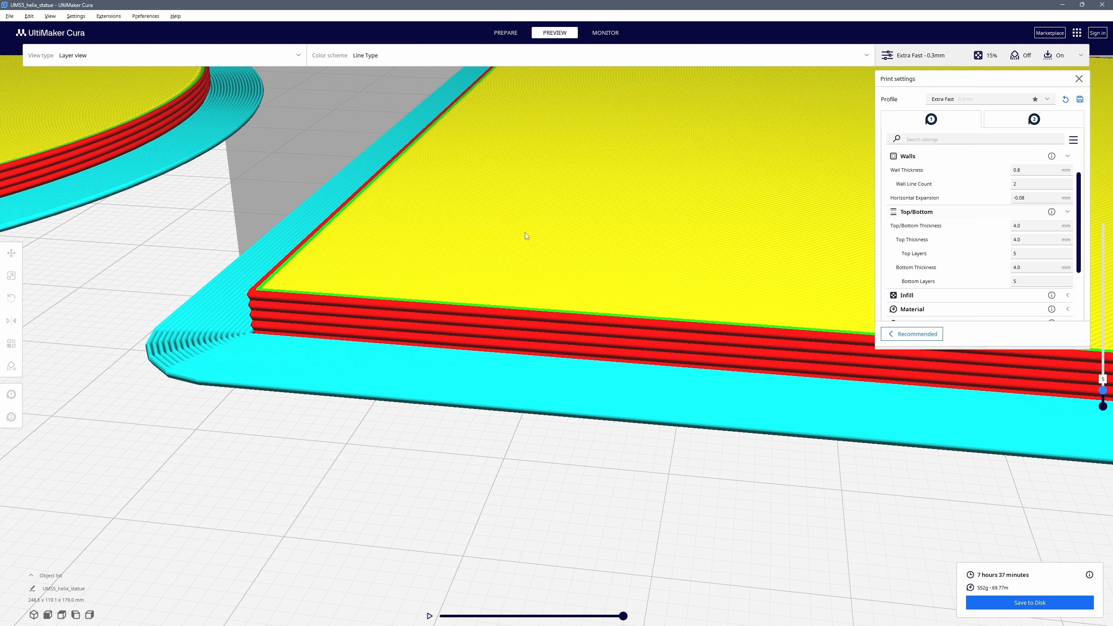
scroll(484, 232, "down", 5)
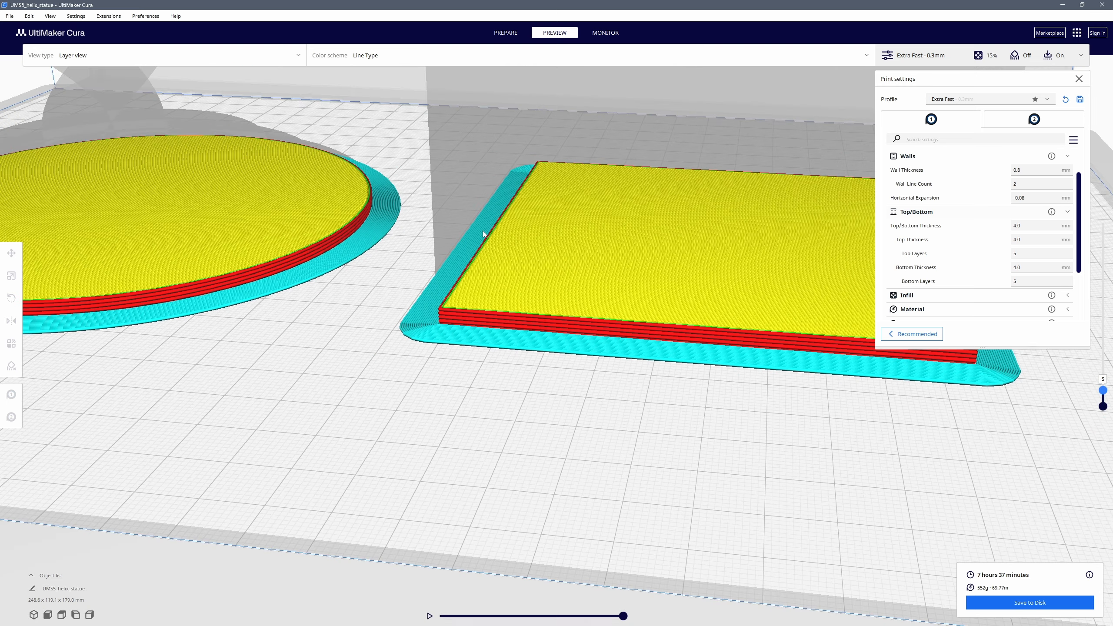
Step: Raise the visible layers to 70 and examine the skin and infill inside the statue's cut-open strands
middle_click_drag(354, 214, 807, 366)
left_click_drag(1104, 390, 1103, 341)
scroll(525, 350, "up", 5)
scroll(526, 349, "down", 1)
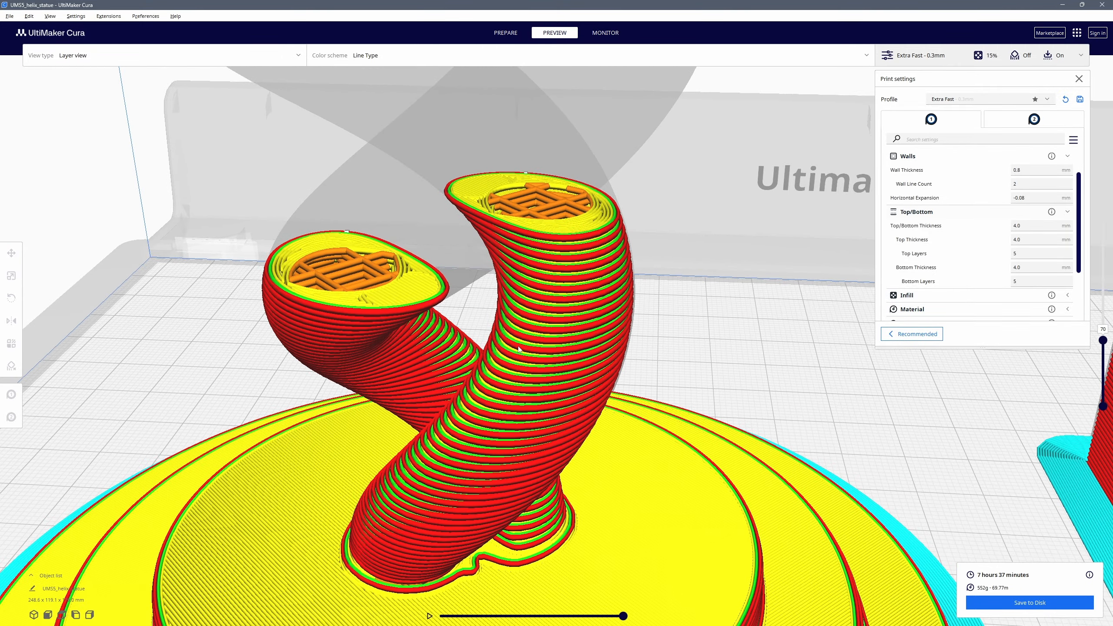
scroll(525, 349, "up", 2)
middle_click_drag(525, 350, 566, 359)
scroll(552, 359, "up", 1)
scroll(551, 358, "up", 1)
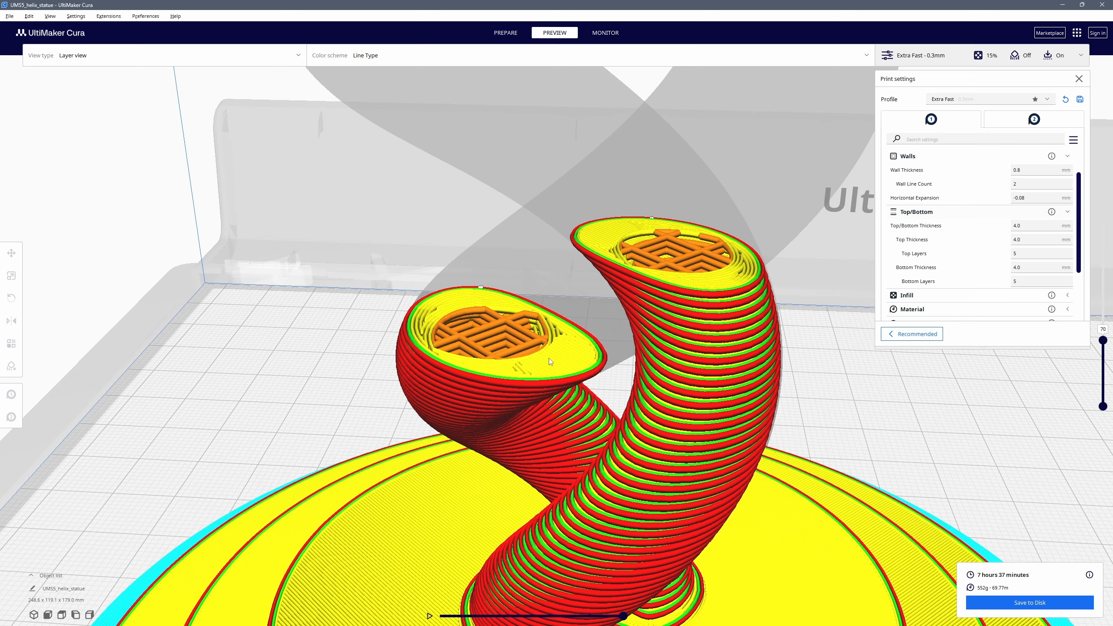
scroll(549, 358, "down", 2)
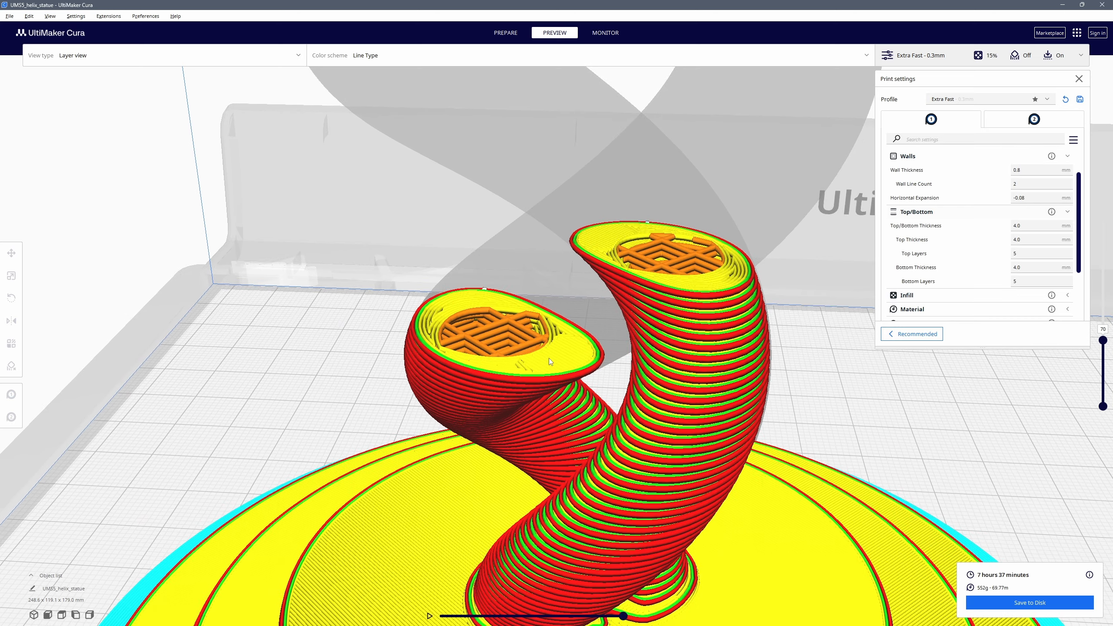
scroll(549, 358, "down", 3)
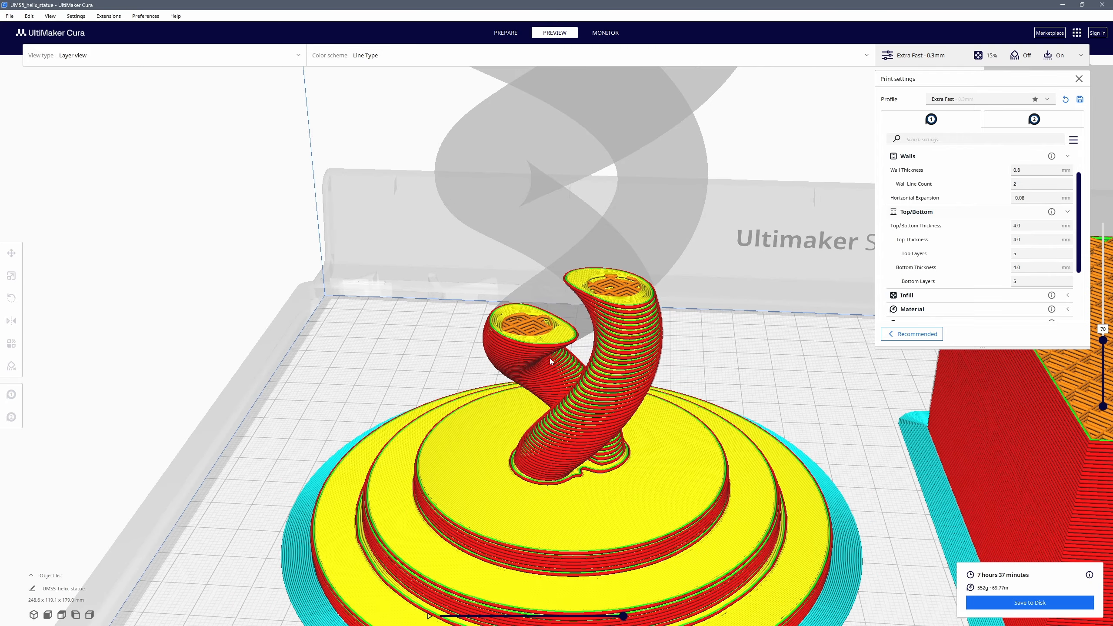
Step: Set Top Layers and Bottom Layers to 1, slice the models again and inspect the statue's strands
type("1")
left_click_drag(1028, 255, 959, 281)
type("1")
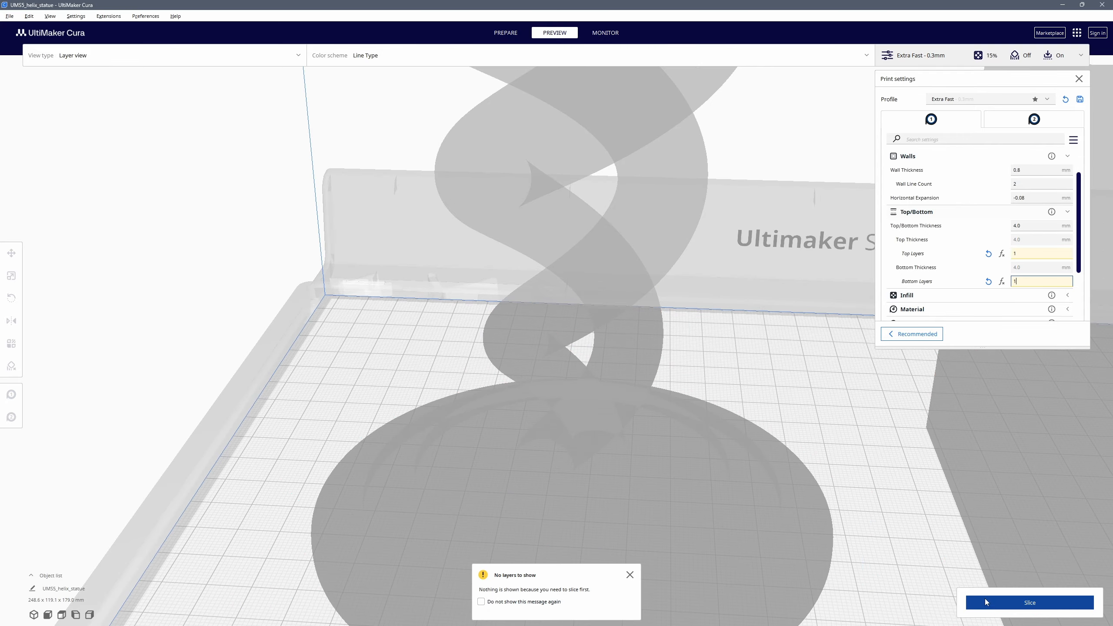
left_click(992, 601)
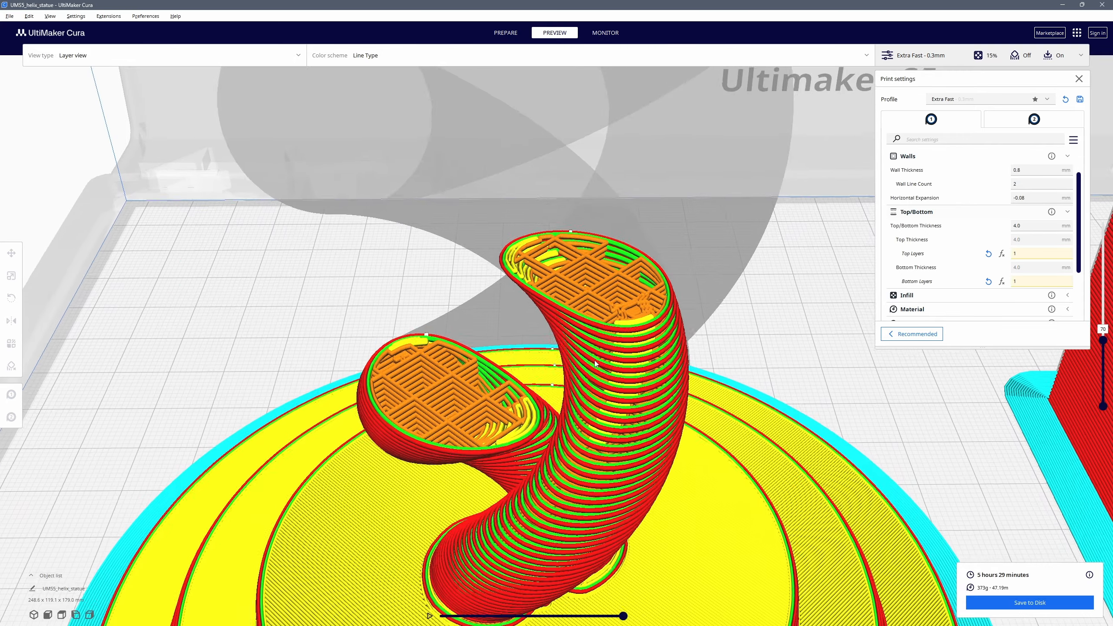
scroll(574, 372, "up", 3)
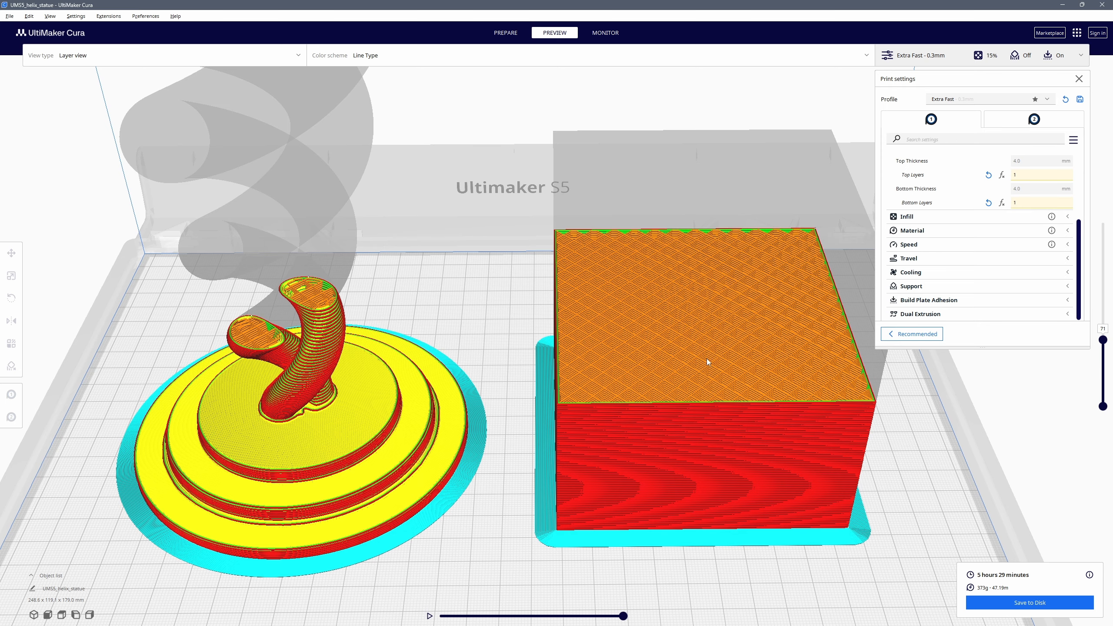
Step: Show the infill settings and look through the available infill patterns
left_click(907, 216)
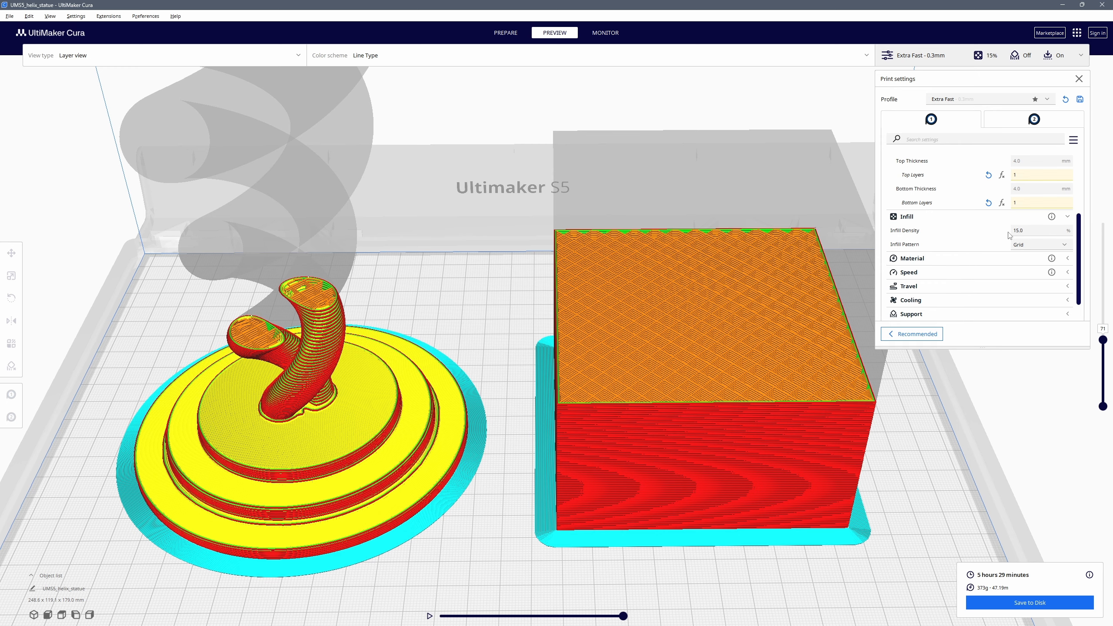
left_click(1013, 244)
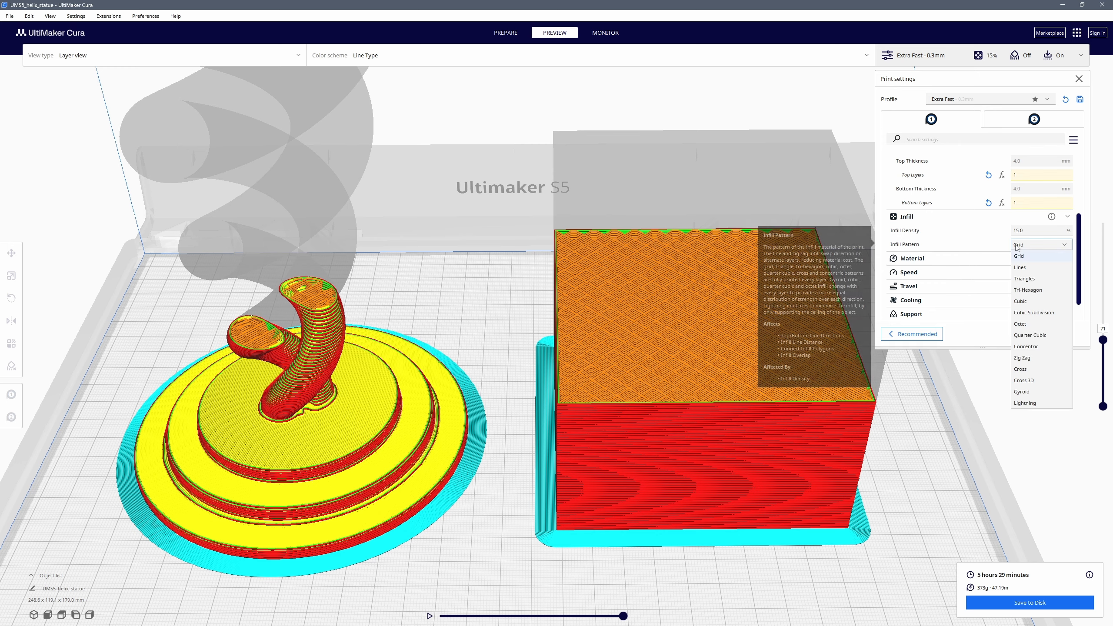
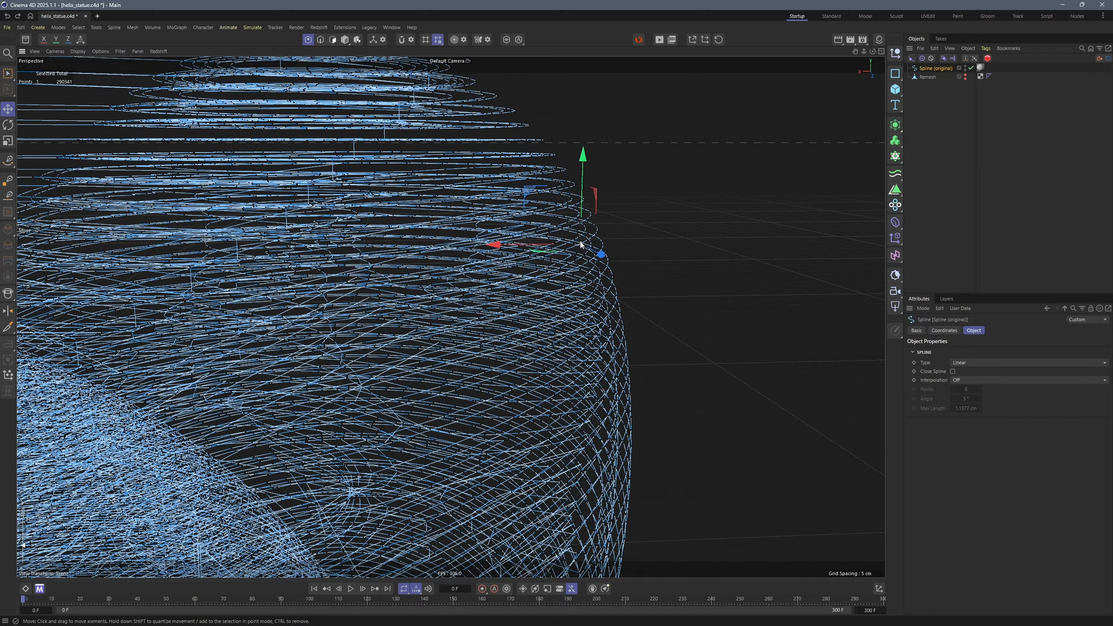
Step: In Cinema 4D, select all points of the original spline and try to optimize them
left_click_drag(581, 245, 583, 297)
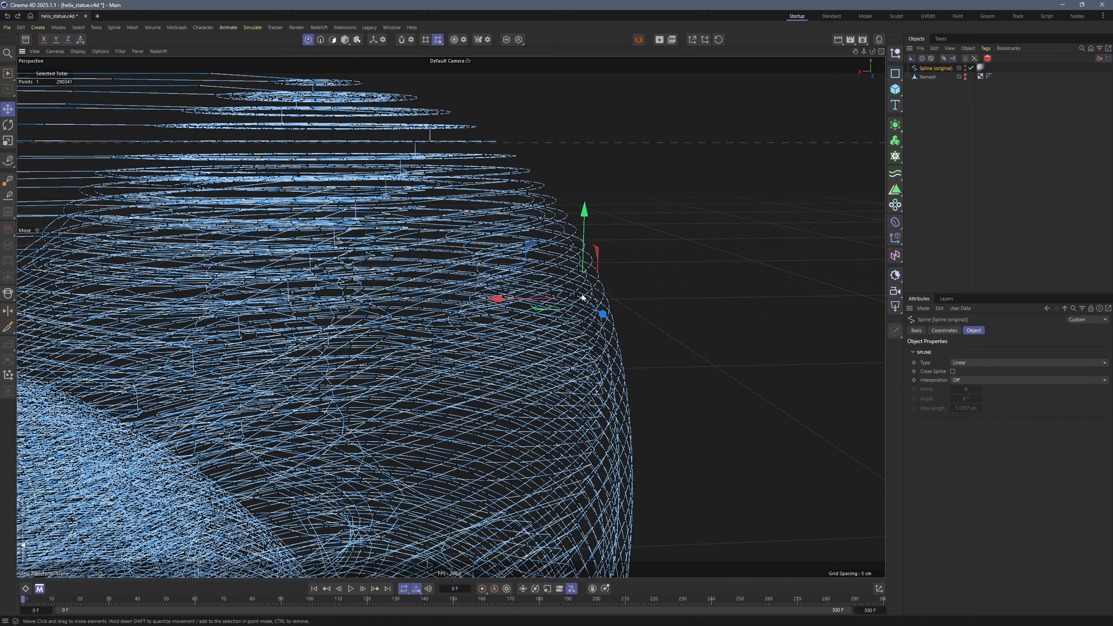
key("ctrl+a")
right_click(632, 250)
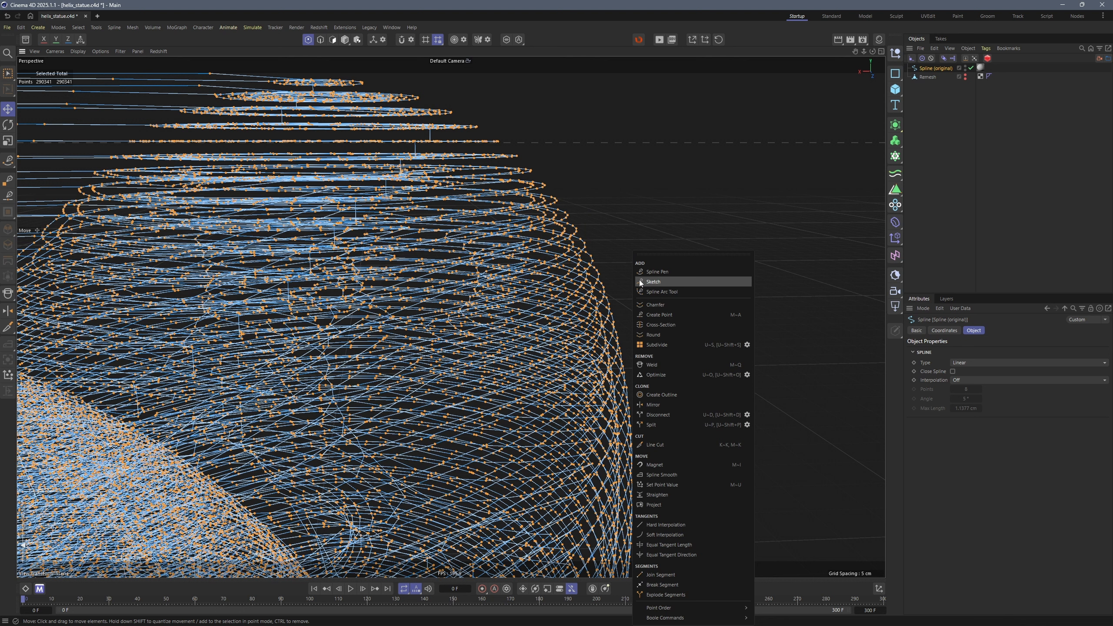
left_click(666, 375)
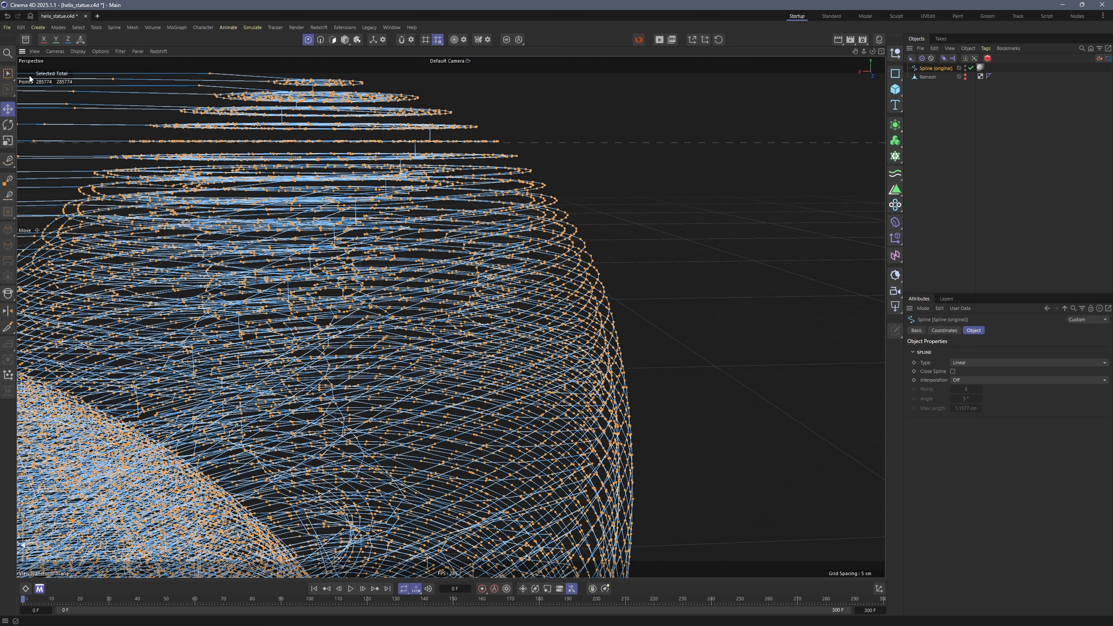
left_click(895, 156)
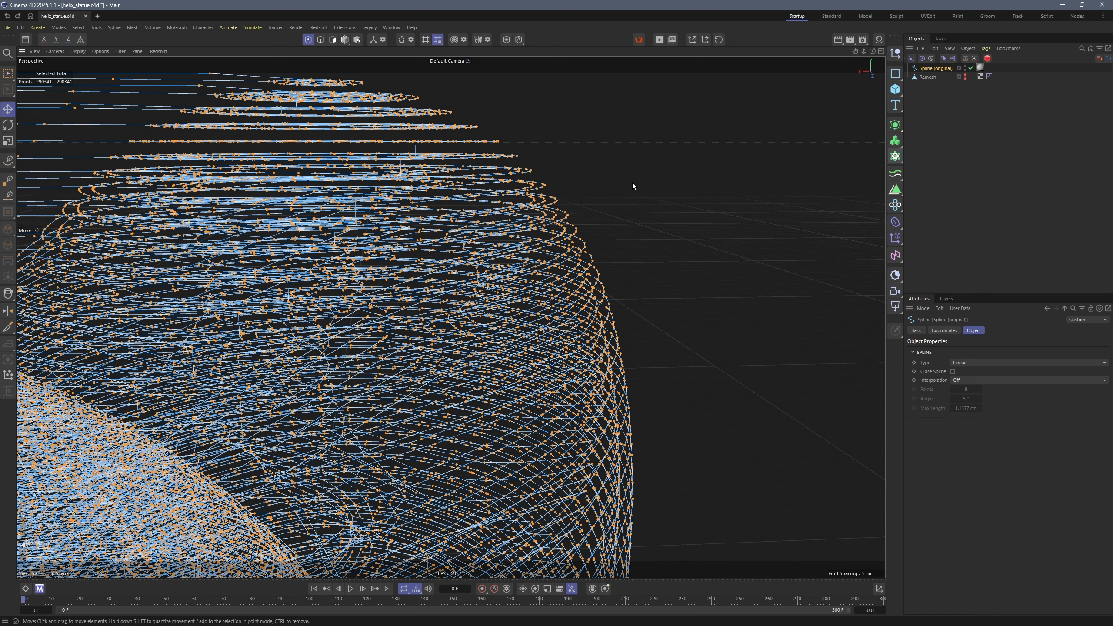
Step: Try to join all segments of the original spline into one, and deselect its points
right_click(618, 185)
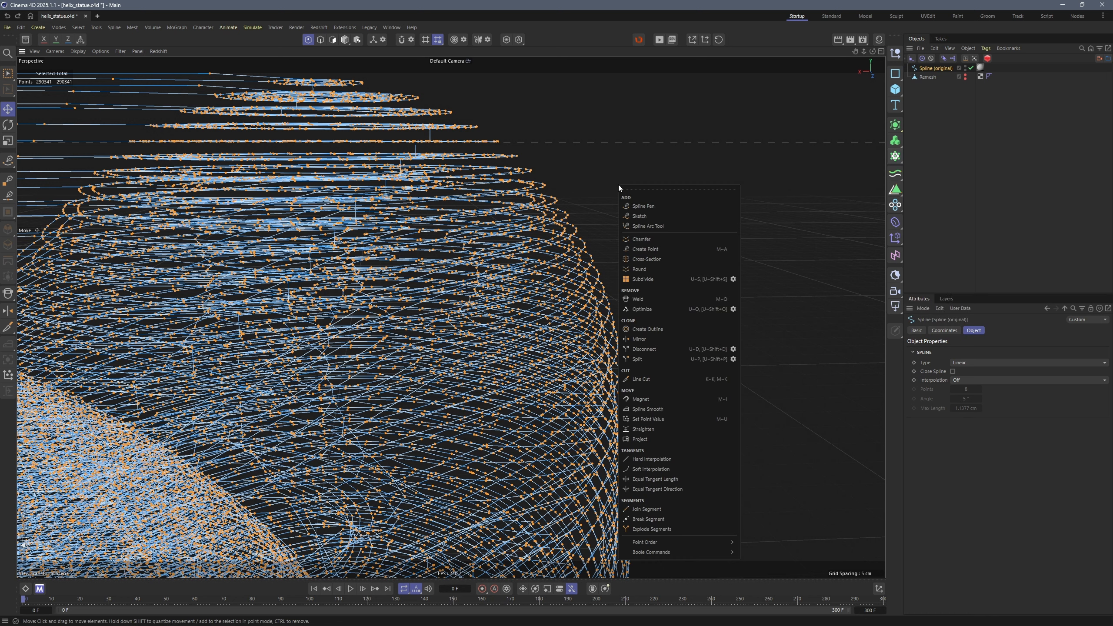
left_click(654, 509)
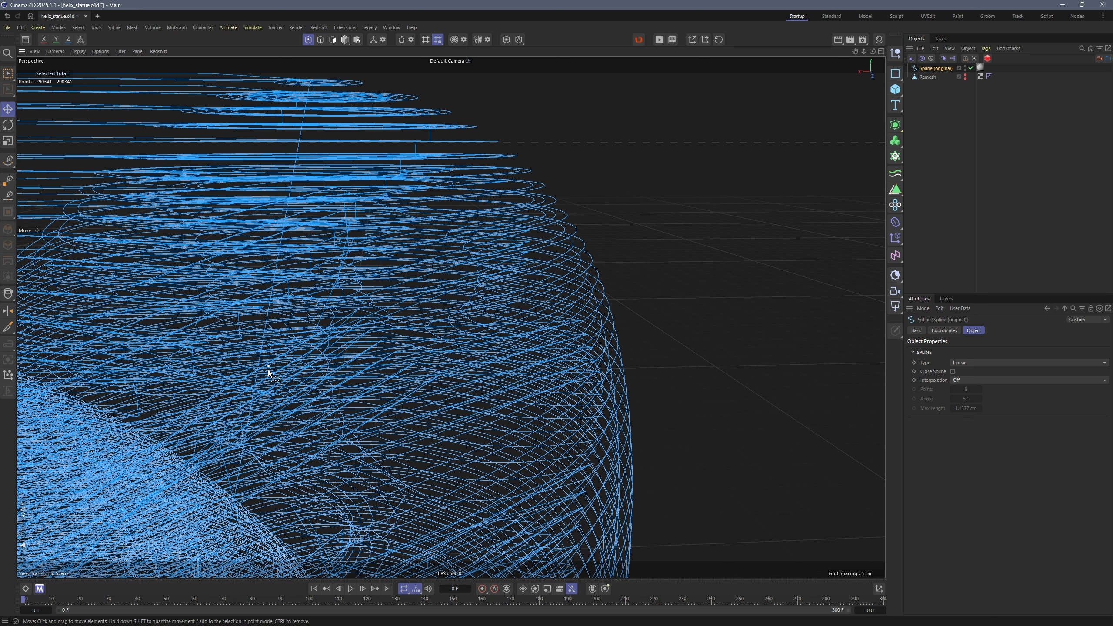
left_click(895, 125)
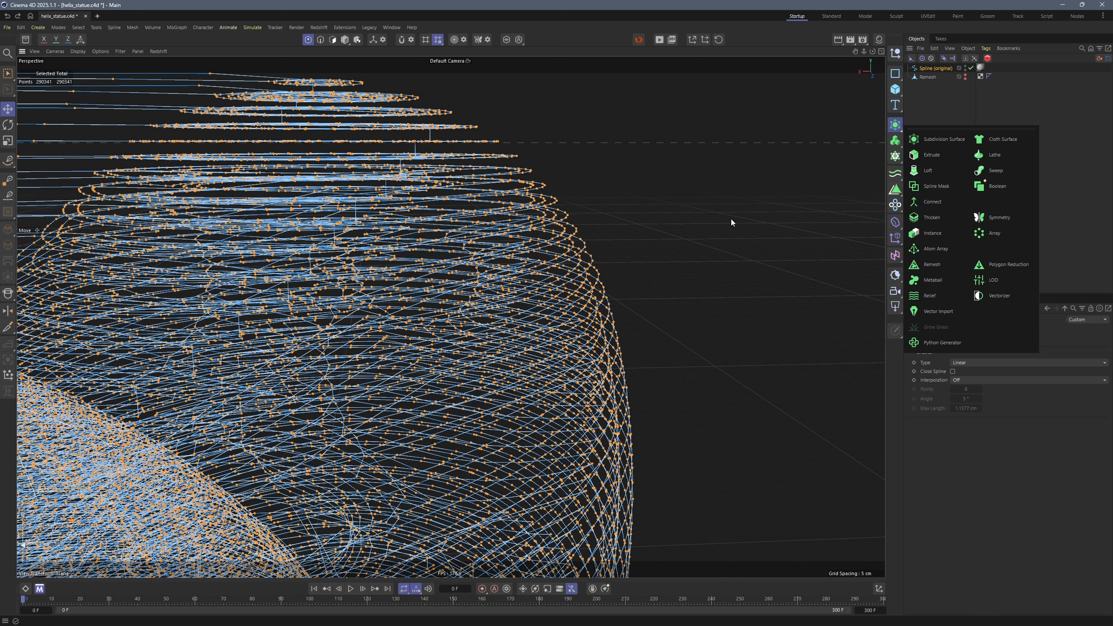
key("ctrl+shift+a")
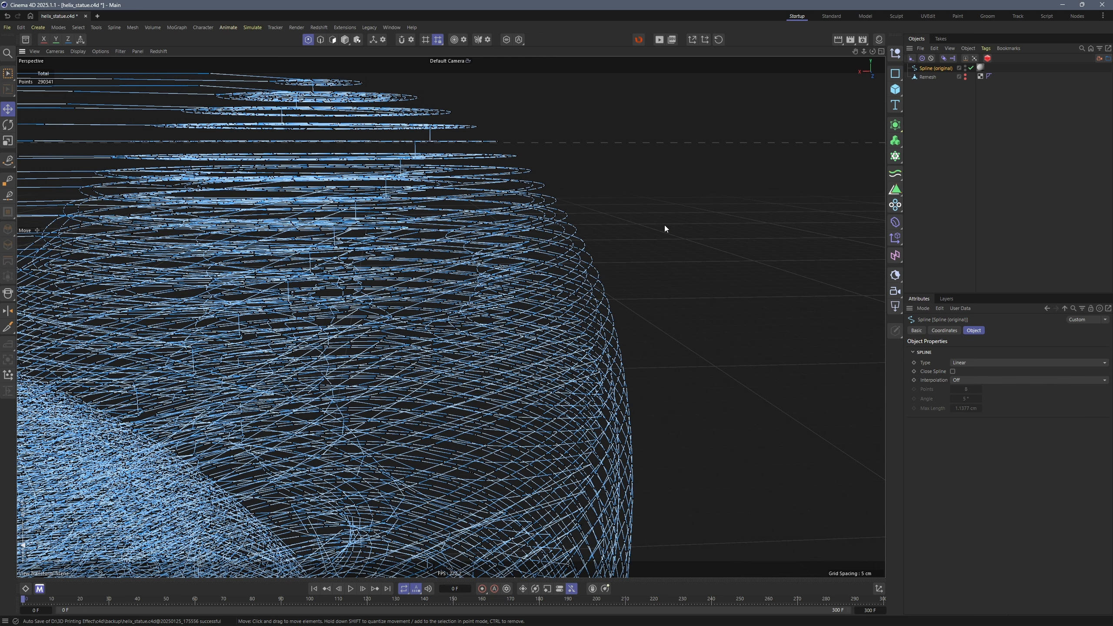
scroll(664, 224, "down", 5)
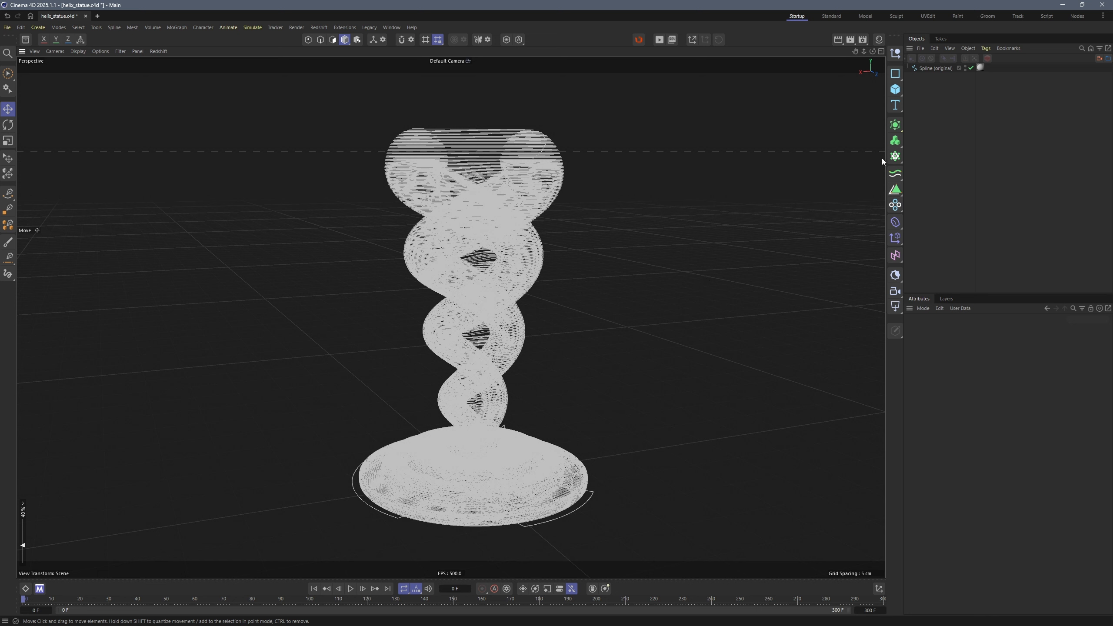
Step: Add a MoSpline below the original spline, with its mode set to Spline and its display mode to Line
left_click(895, 156)
left_click(940, 215)
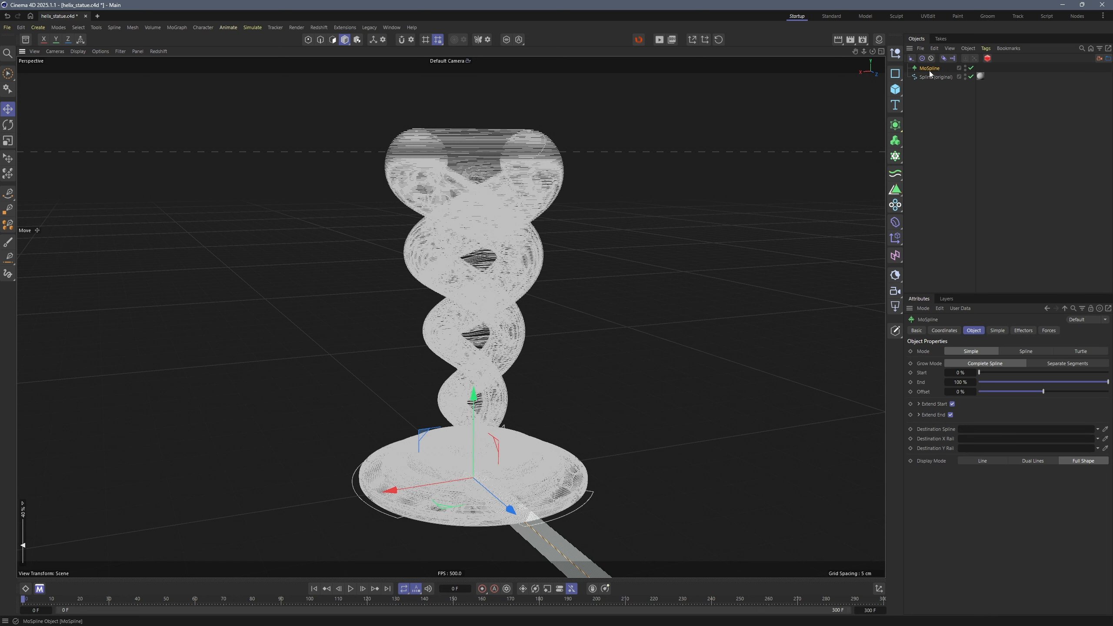
left_click_drag(928, 87, 929, 88)
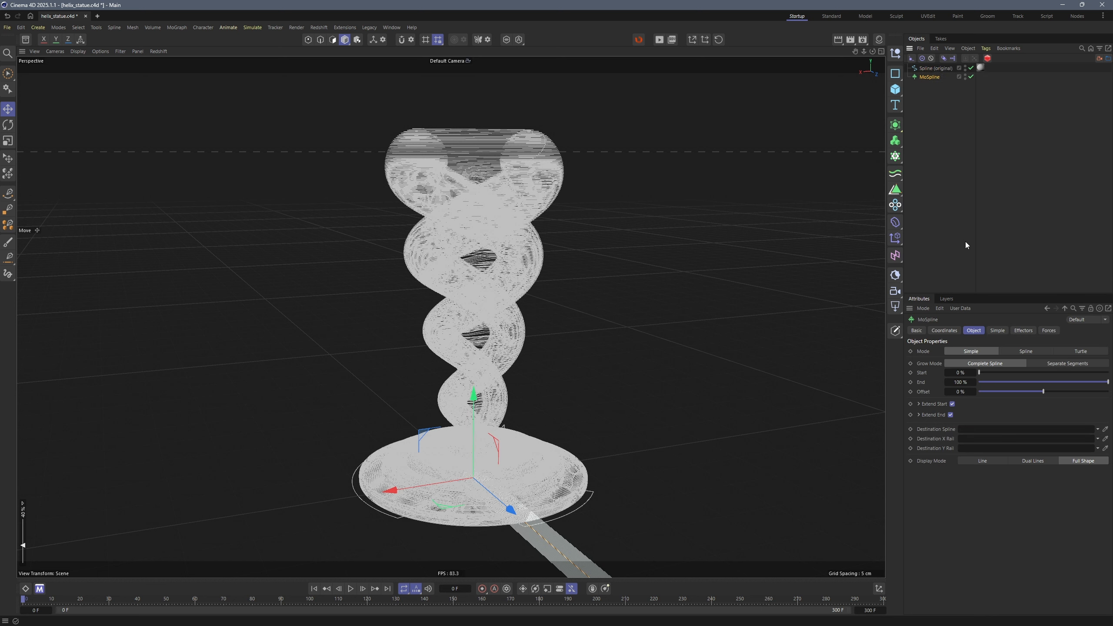
left_click(1019, 351)
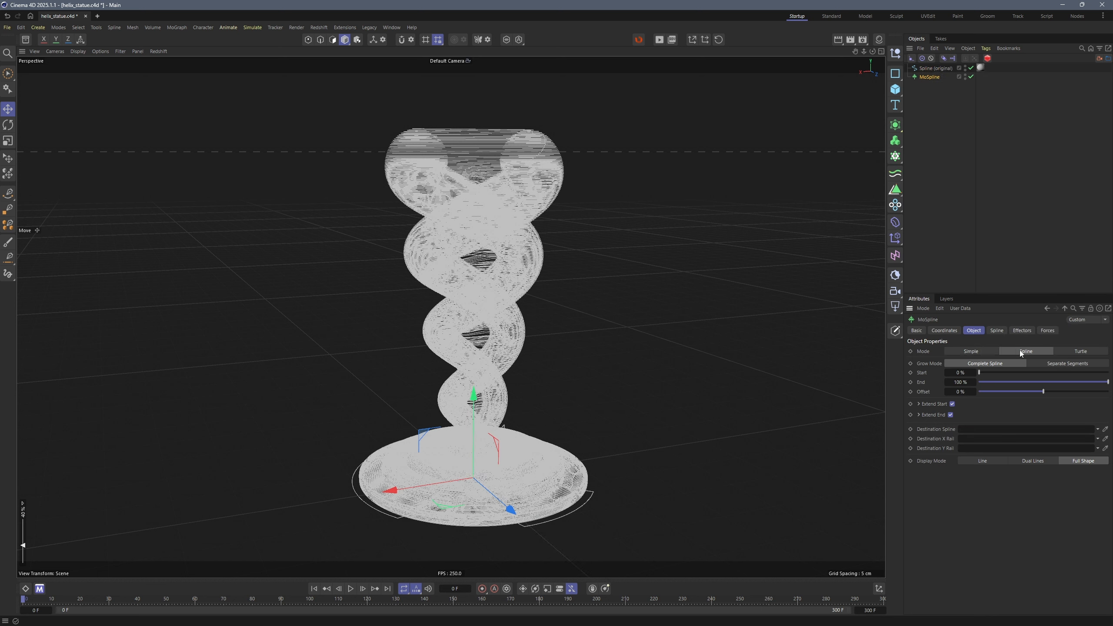
left_click(979, 459)
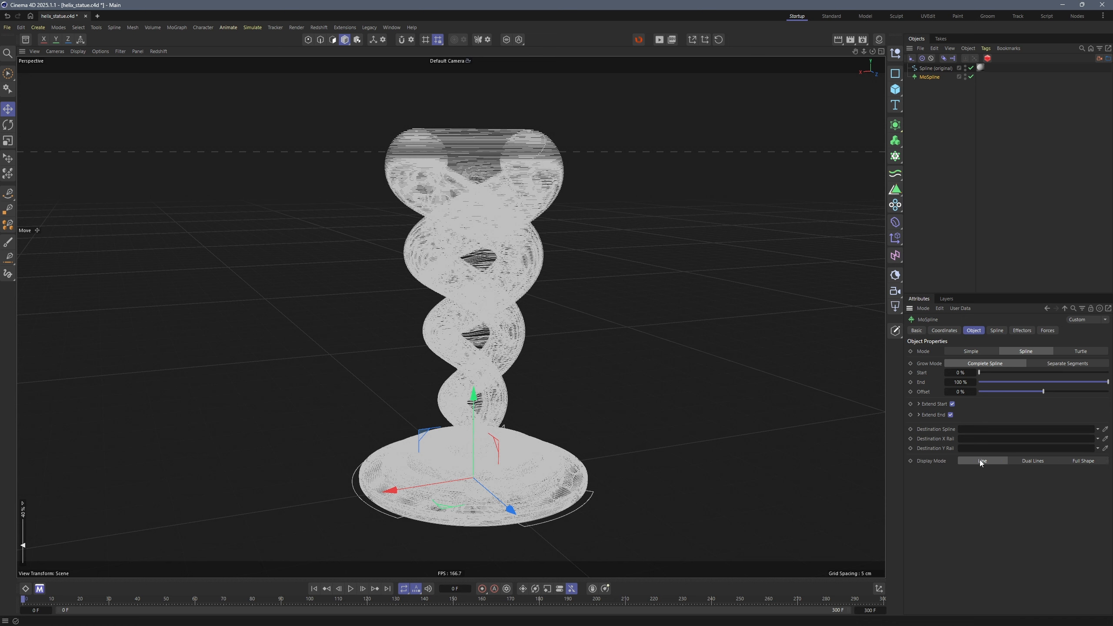
Step: Assign Spline (original) as the MoSpline's source spline and hide the original spline in the viewport
left_click(998, 330)
left_click_drag(932, 67, 978, 364)
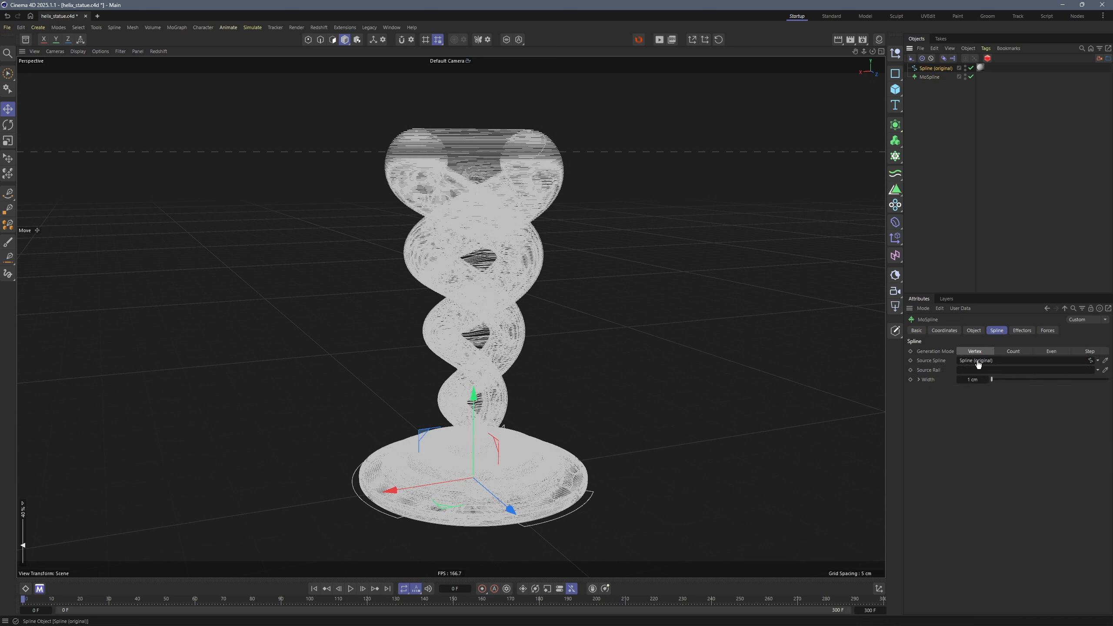
left_click(963, 75)
left_click(965, 67)
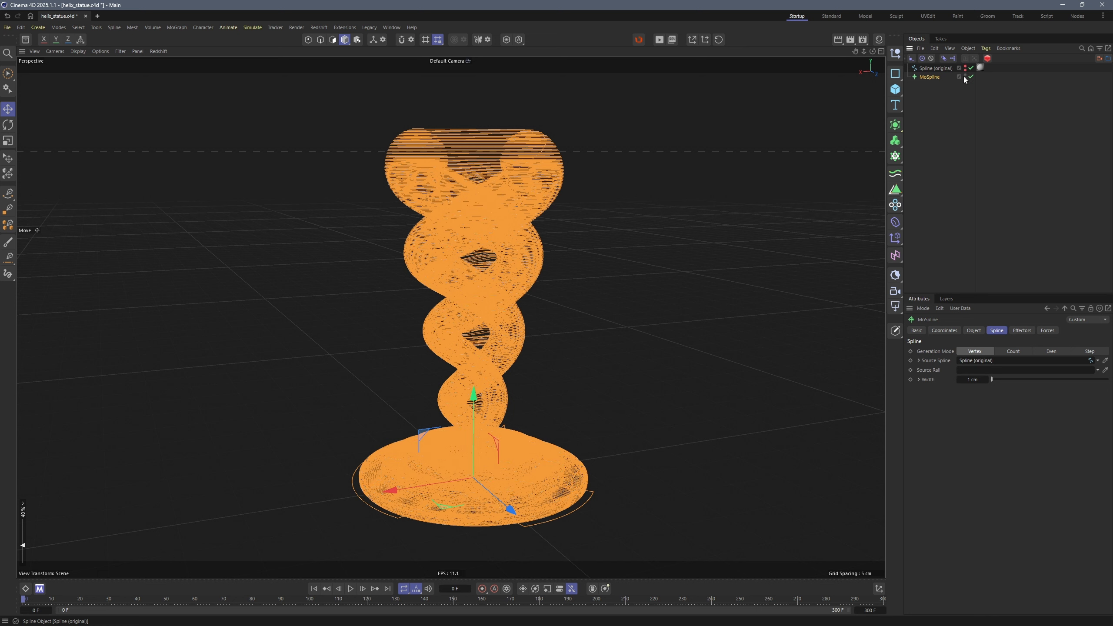
Step: Raise the MoSpline's Start to 93.61 % so that only the connecting lines of the statue remain
left_click(973, 330)
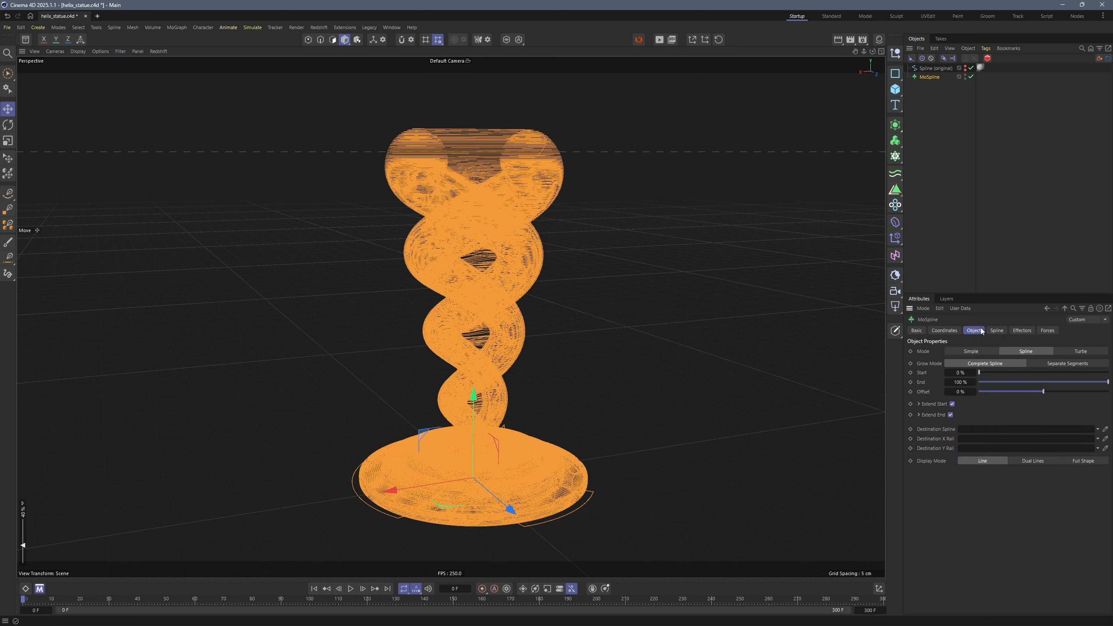
mouse_move(1105, 386)
left_mouse_down()
mouse_move(981, 391)
mouse_move(1026, 378)
mouse_move(1111, 385)
left_mouse_up()
left_click_drag(982, 373, 1095, 373)
scroll(568, 288, "up", 3)
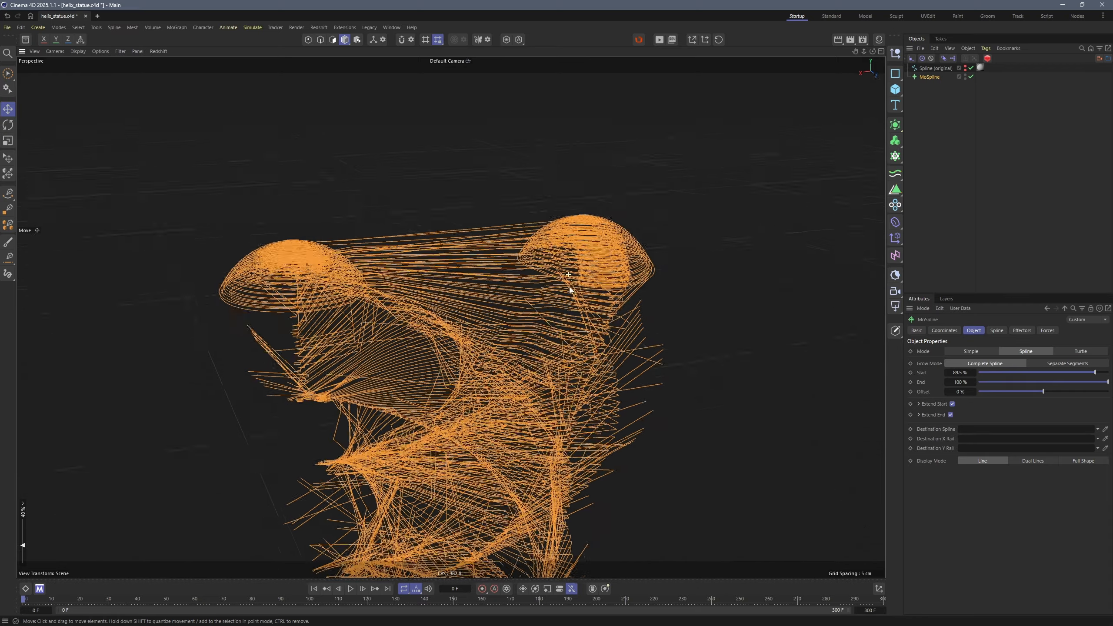
left_click_drag(569, 287, 576, 245, "alt")
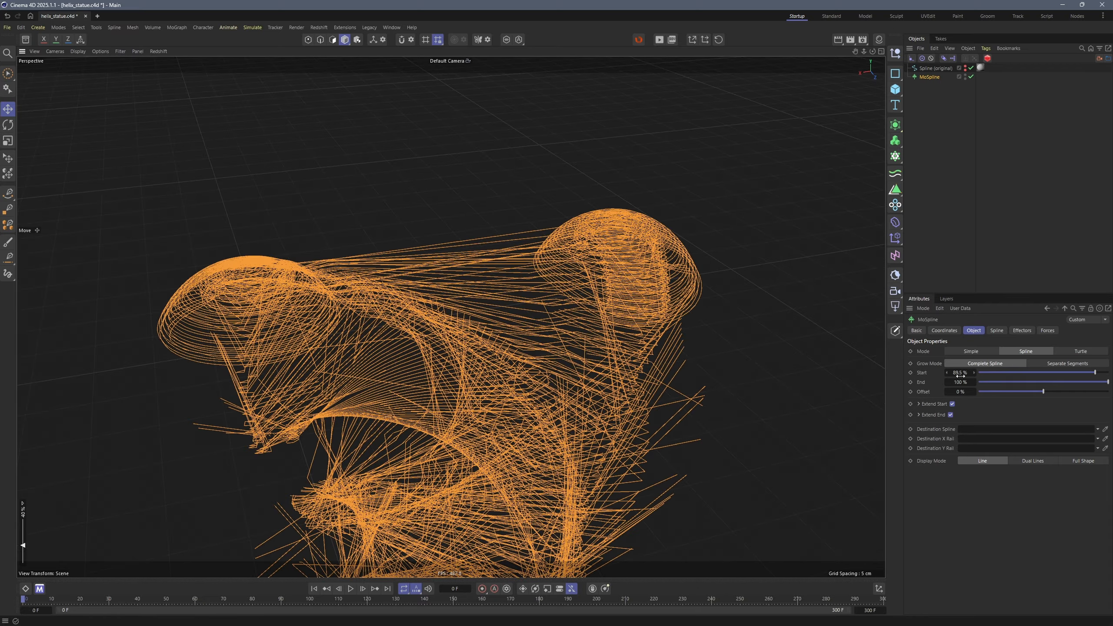
left_click_drag(957, 373, 990, 373)
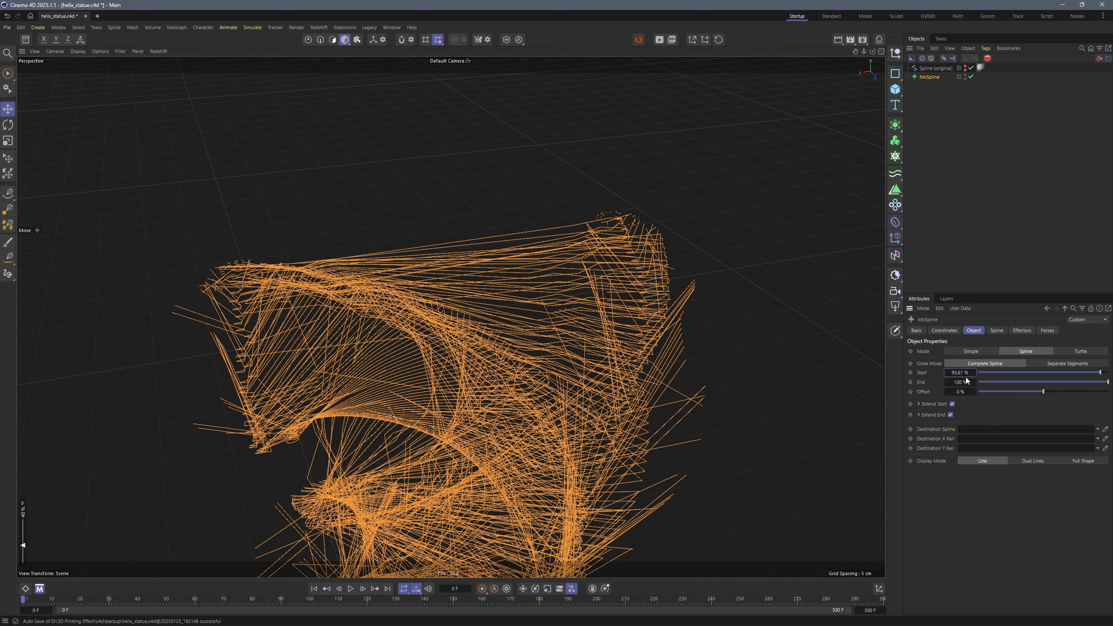
Step: Examine the remaining connecting lines from the statue's base up to its top
scroll(510, 316, "down", 3)
middle_click_drag(510, 316, 494, 327, "alt")
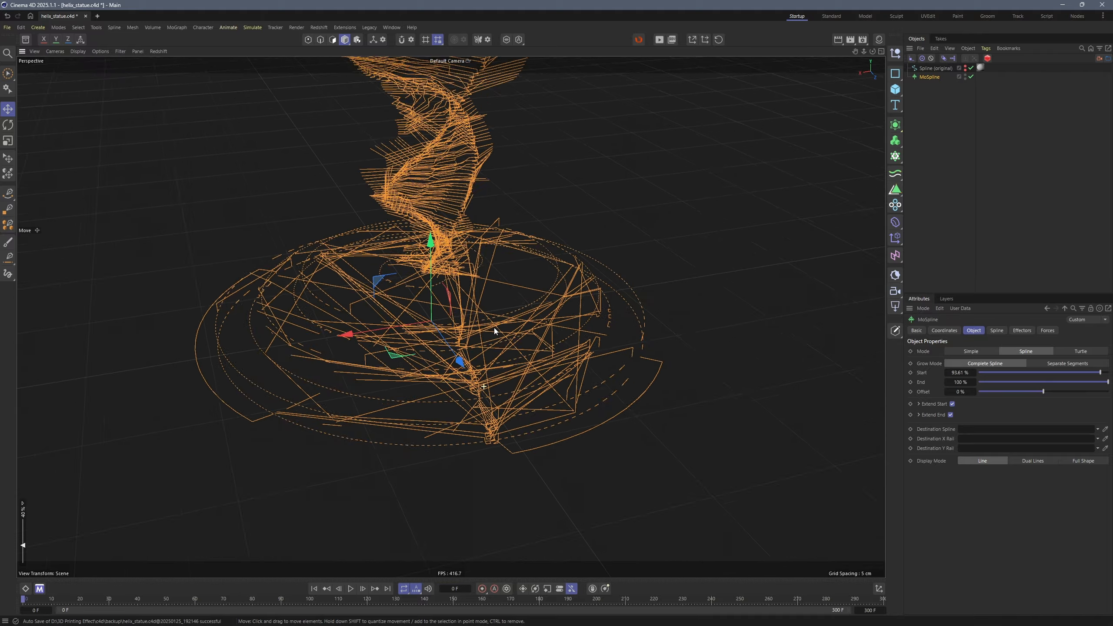
right_click_drag(495, 327, 549, 326, "alt")
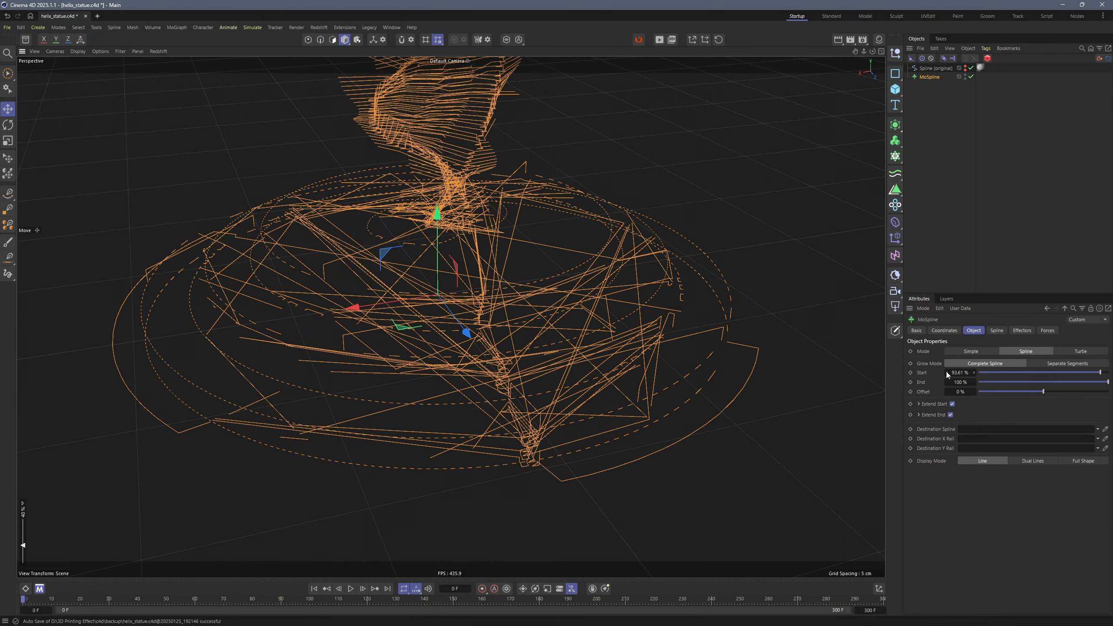
left_click_drag(947, 374, 948, 373)
left_click_drag(967, 372, 976, 376)
right_click_drag(651, 330, 518, 274, "alt")
middle_click_drag(518, 274, 494, 376, "alt")
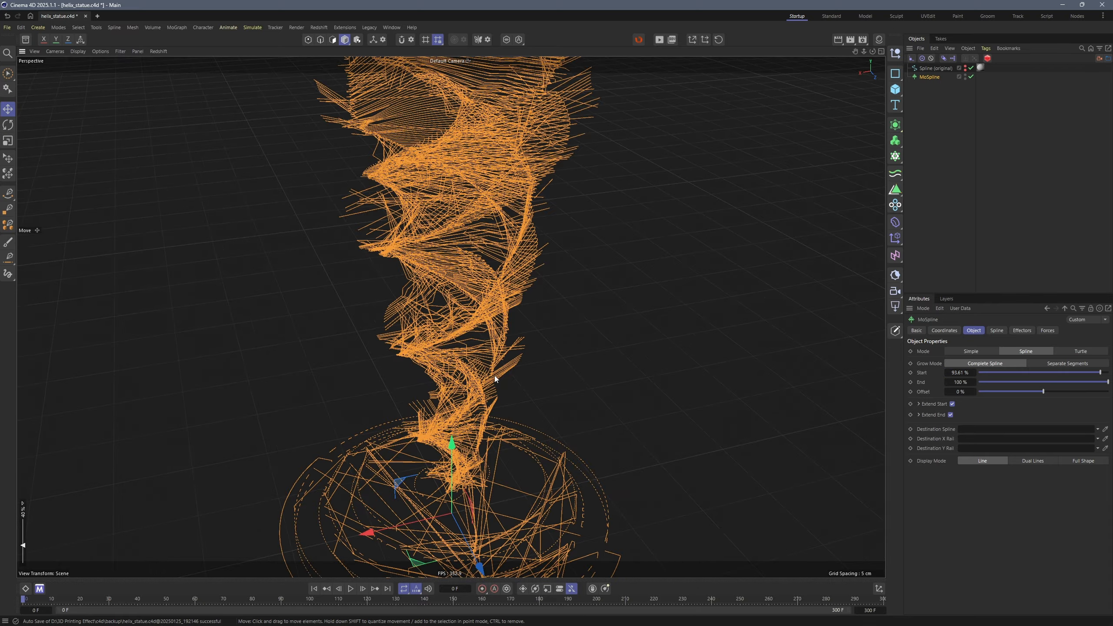
left_click_drag(494, 376, 481, 327, "alt")
right_click_drag(481, 324, 482, 310, "alt")
left_click_drag(482, 310, 486, 346, "alt")
right_click_drag(485, 347, 497, 335, "alt")
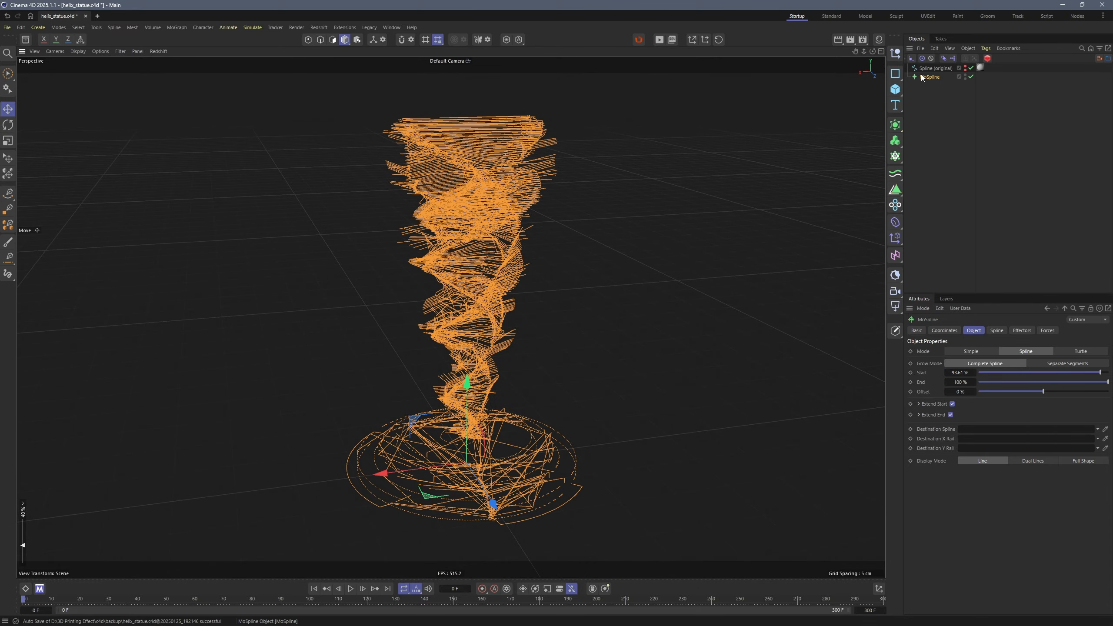
Step: Add an annotation tag to the MoSpline reading "End - 93.61 %" and turn off its display in the viewport
right_click(921, 75)
type("anno")
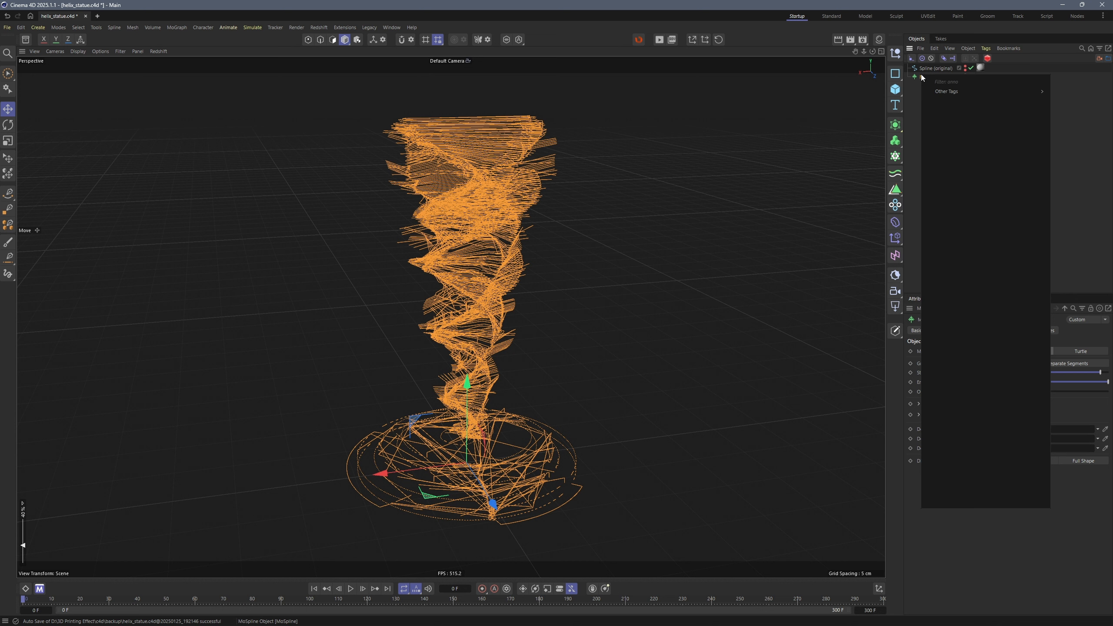
mouse_move(976, 91)
left_click(1056, 97)
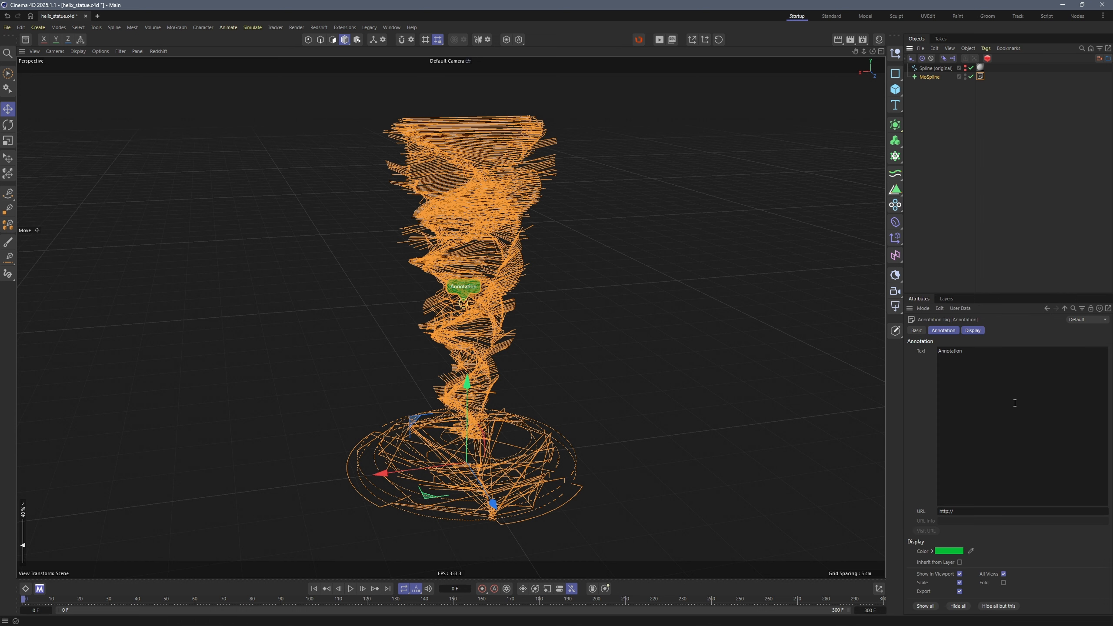
left_click(959, 573)
left_click(975, 424)
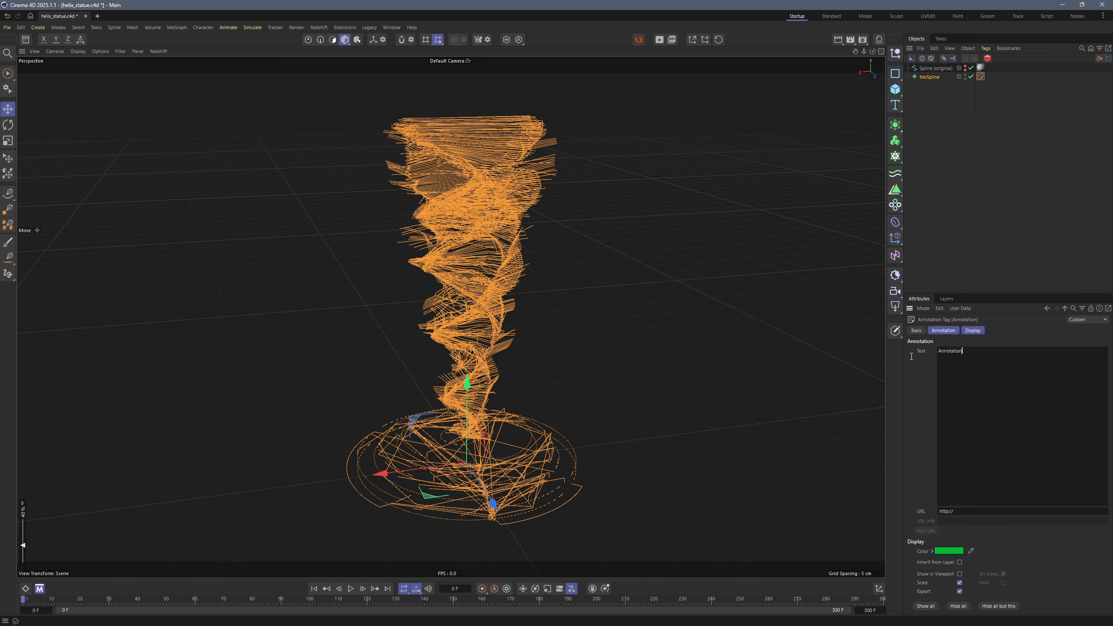
key("ctrl+a")
type("End - 93.61 %")
left_click(939, 103)
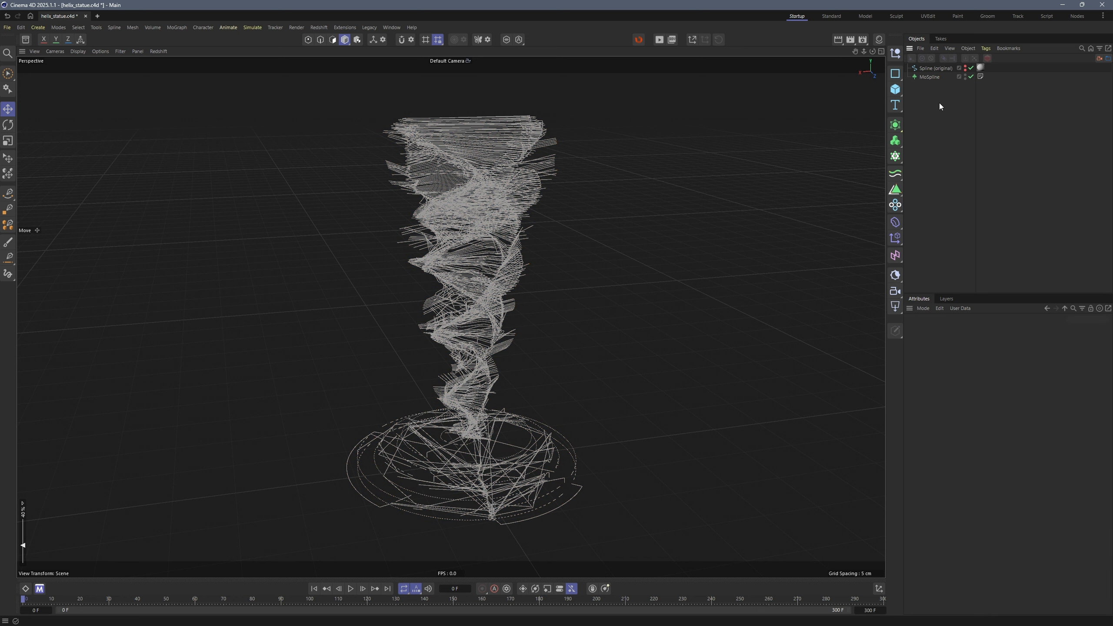
Step: Set the MoSpline's Start to 0 % and its End to 93.61 %, and check the statue without its connecting lines
left_click(931, 77)
left_click_drag(1072, 372, 968, 374)
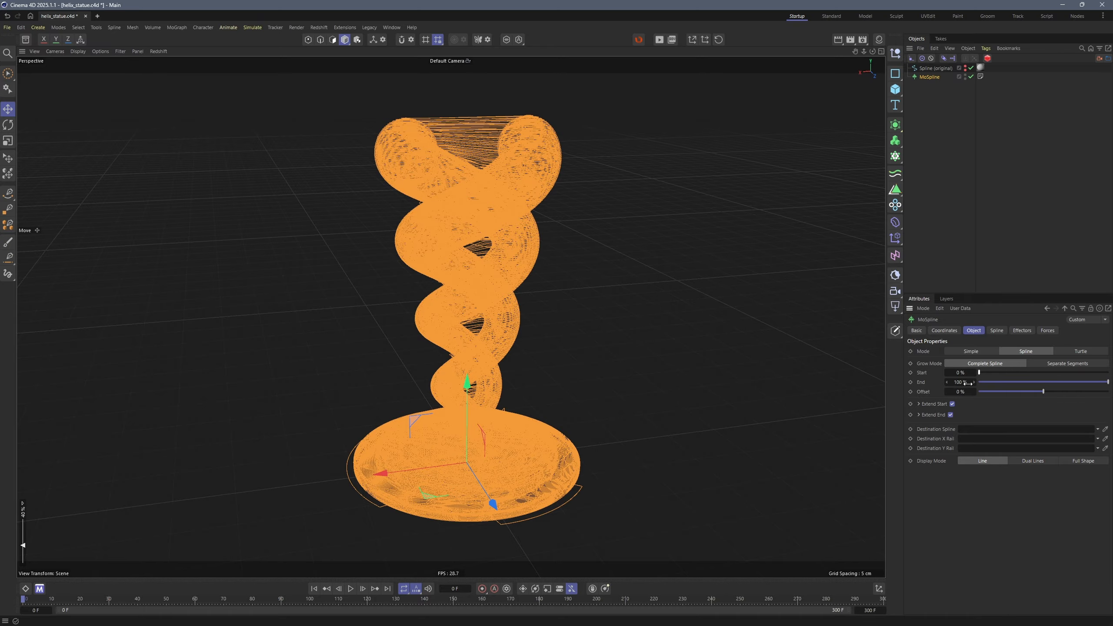
double_click(968, 383)
key("ctrl+v")
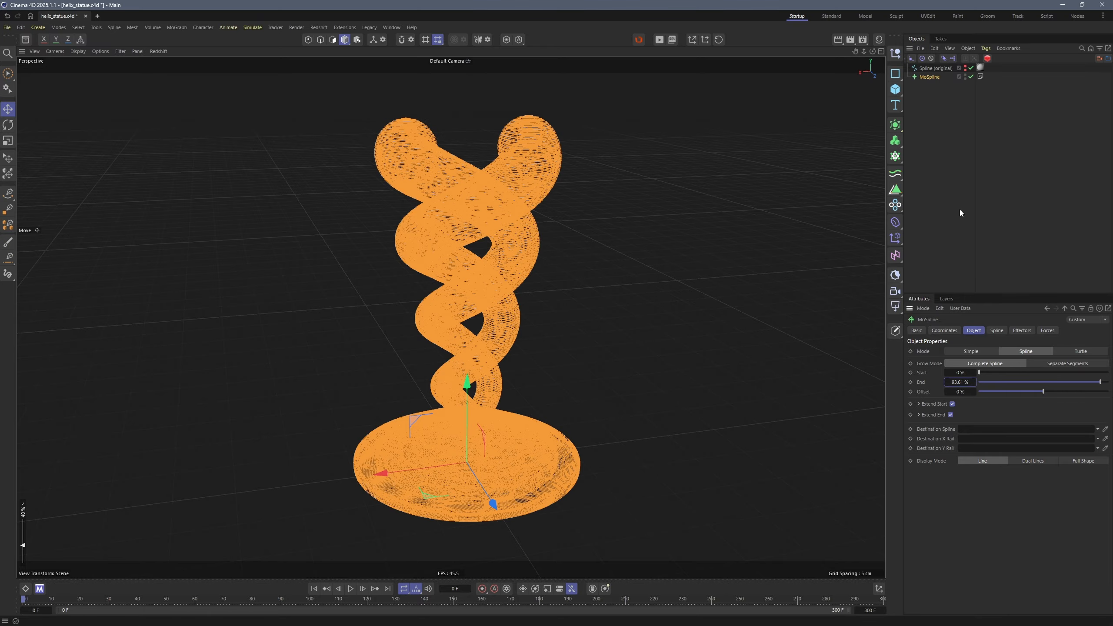
left_click_drag(502, 289, 458, 227, "alt")
left_click(914, 193)
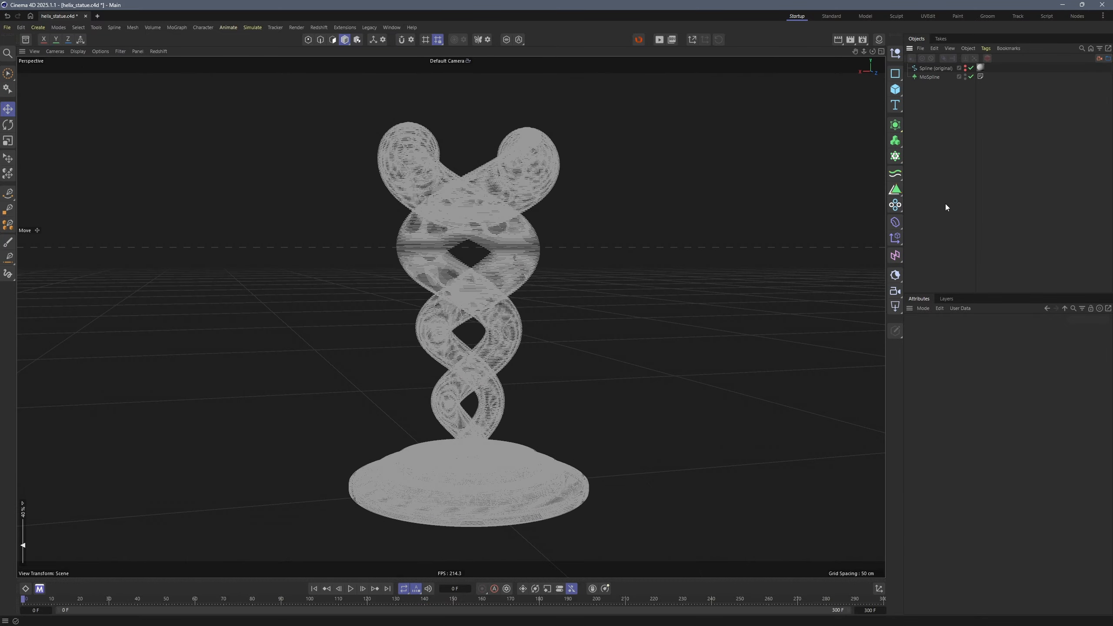
Step: Lower the MoSpline's End to 3.2 % so that only the bottom of the statue's base is drawn
left_click(929, 77)
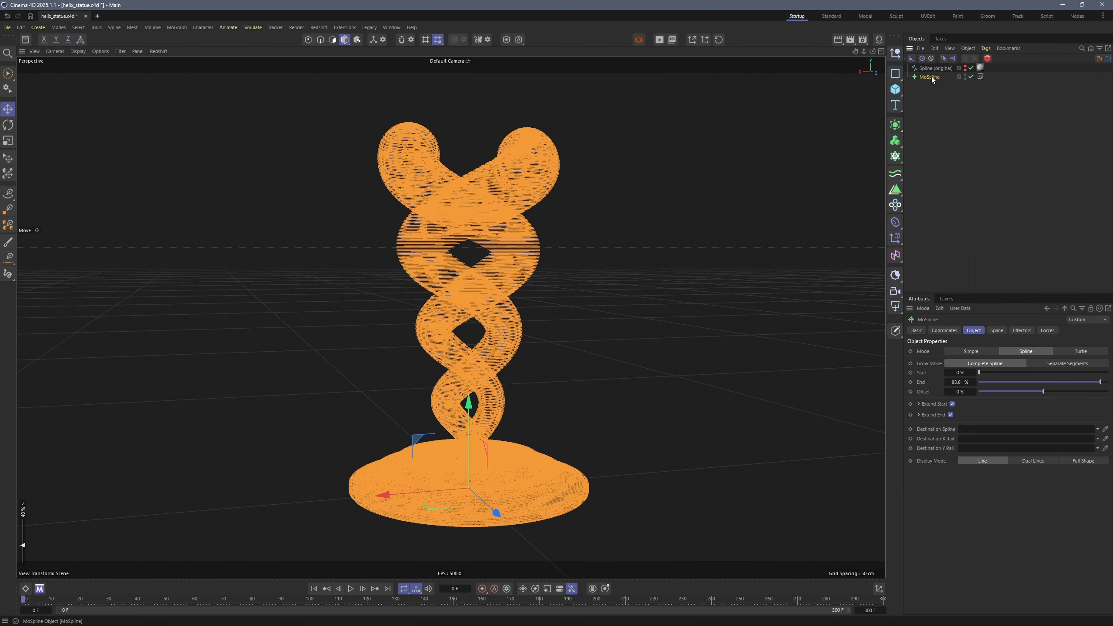
left_click(985, 382)
left_click_drag(985, 382, 982, 382)
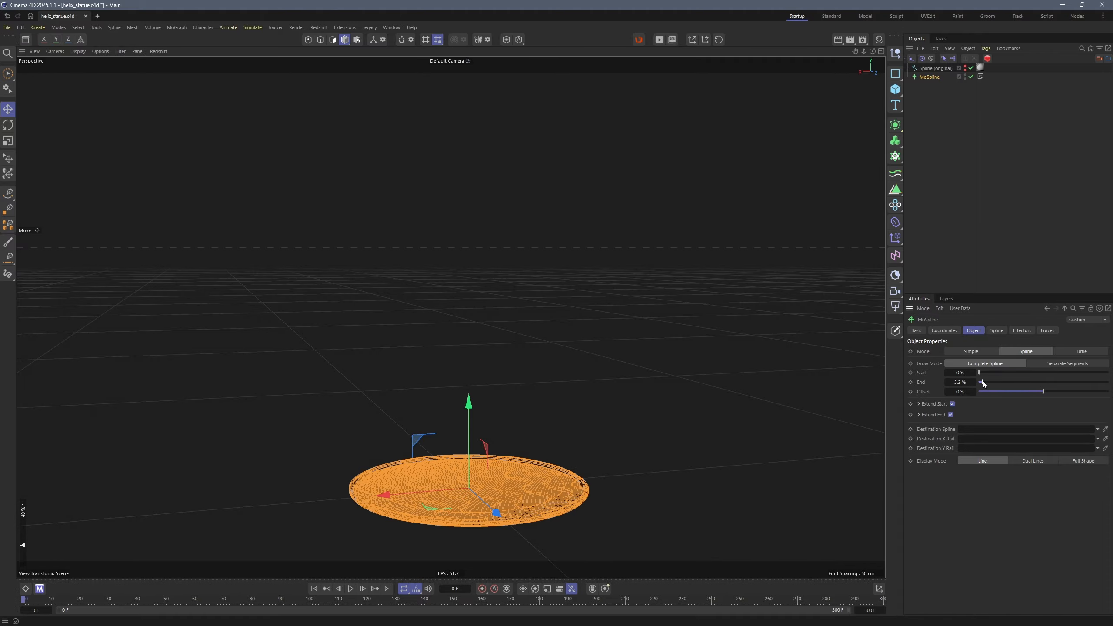
Step: Add a Sweep with a Circle profile and give the circle Uniform interpolation with 1 point
scroll(506, 399, "up", 5)
left_click_drag(506, 399, 532, 260, "alt")
left_click(963, 140)
left_click(895, 140)
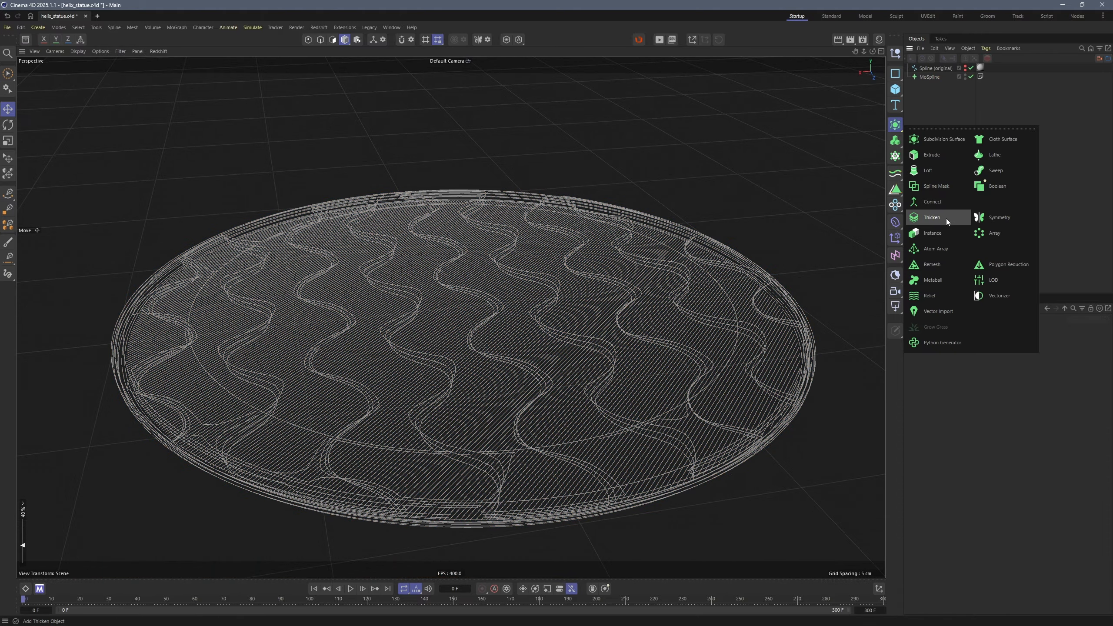
left_click(946, 218)
left_click_drag(923, 70, 929, 94)
left_click(896, 74)
left_click(960, 86)
left_click(969, 440)
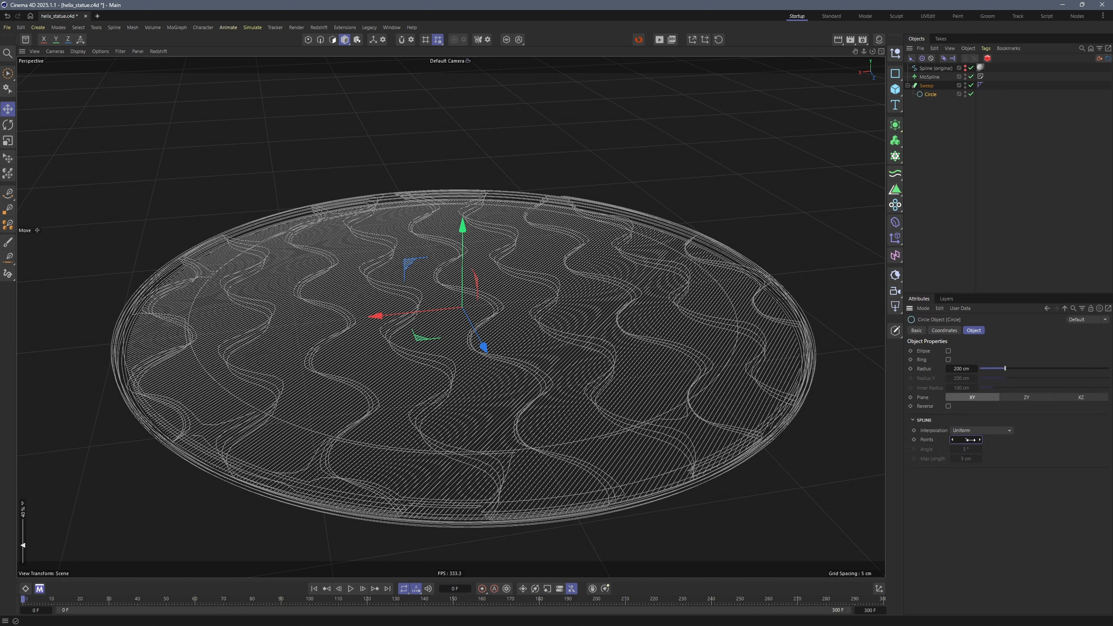
Step: Place the MoSpline below the circle inside the Sweep and examine the resulting tubes up close
left_click(934, 77)
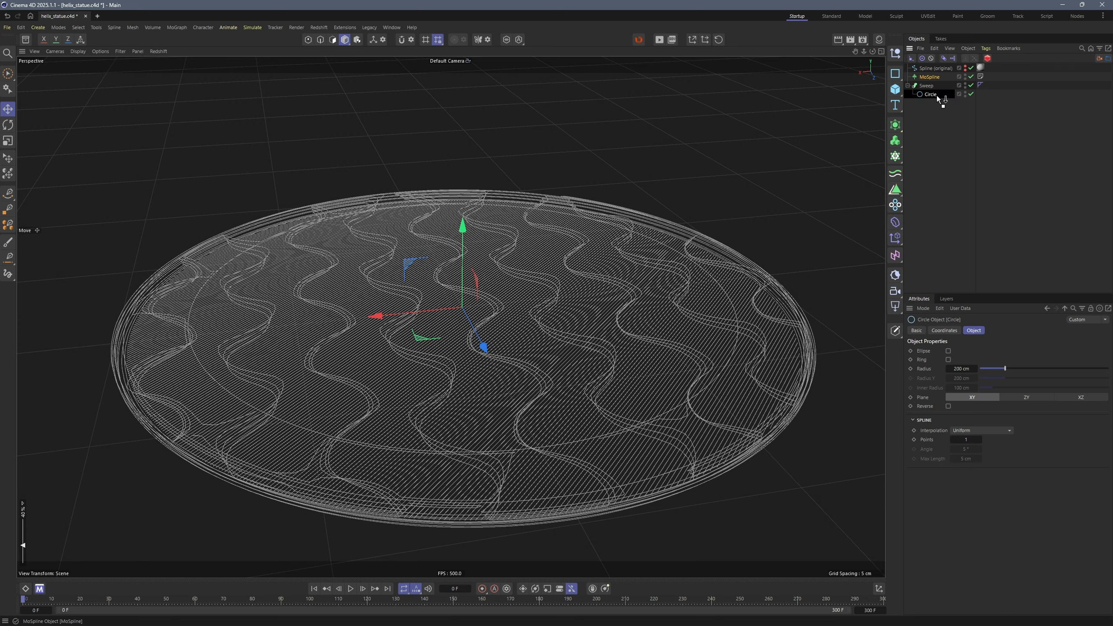
left_click_drag(936, 96, 936, 97)
scroll(632, 341, "up", 10)
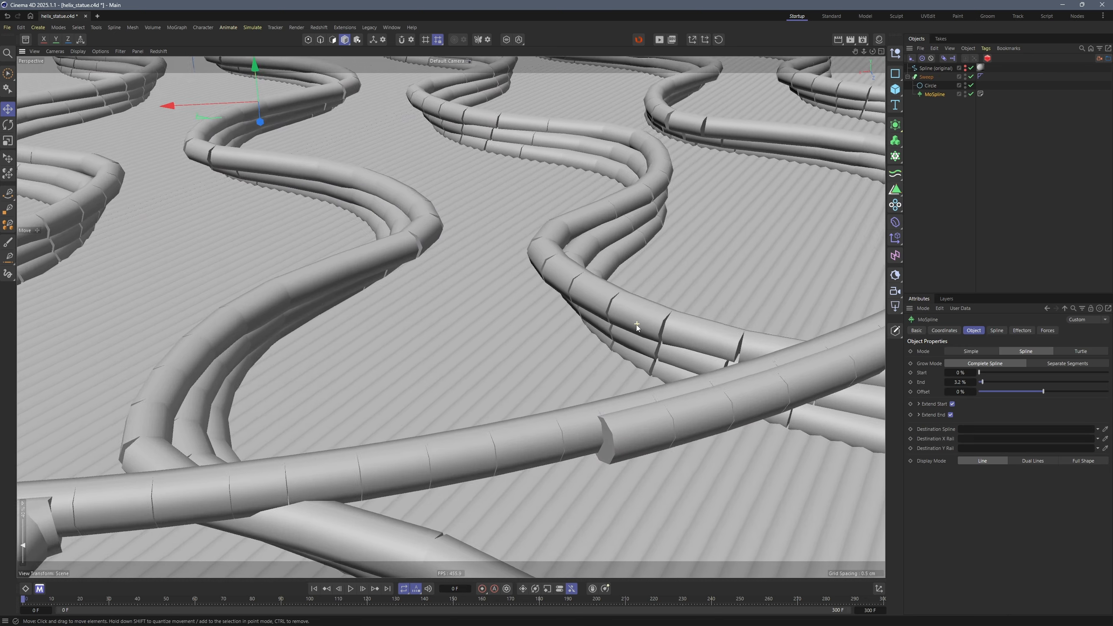
left_click_drag(637, 325, 590, 278, "alt")
scroll(658, 322, "up", 6)
scroll(589, 278, "down", 10)
middle_click_drag(617, 246, 586, 360, "alt")
scroll(574, 353, "down", 2)
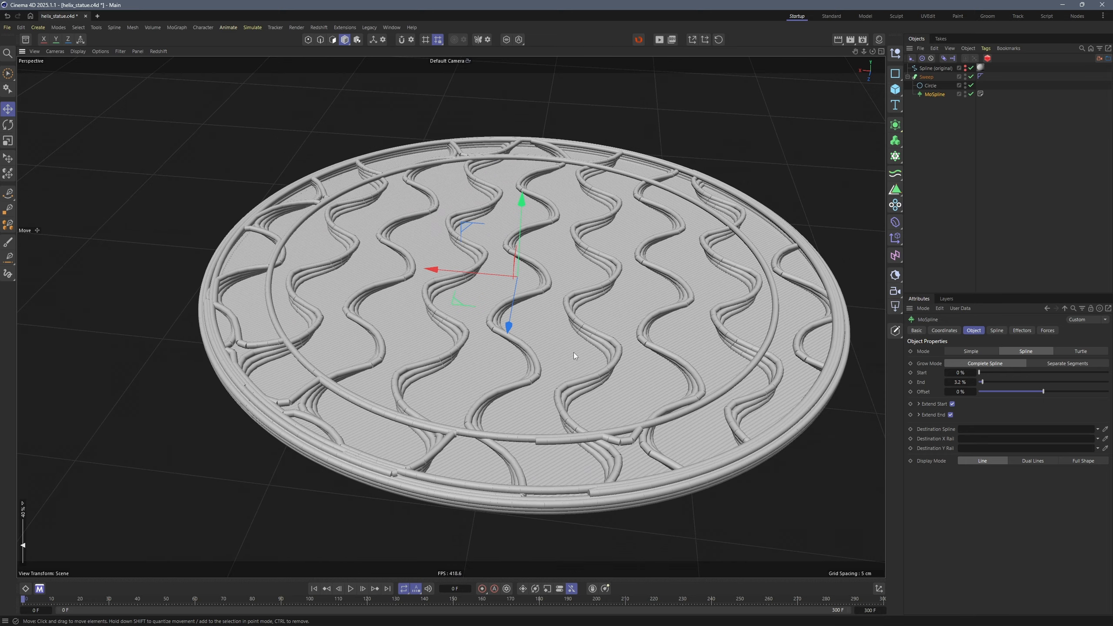
left_click_drag(574, 353, 584, 329, "alt")
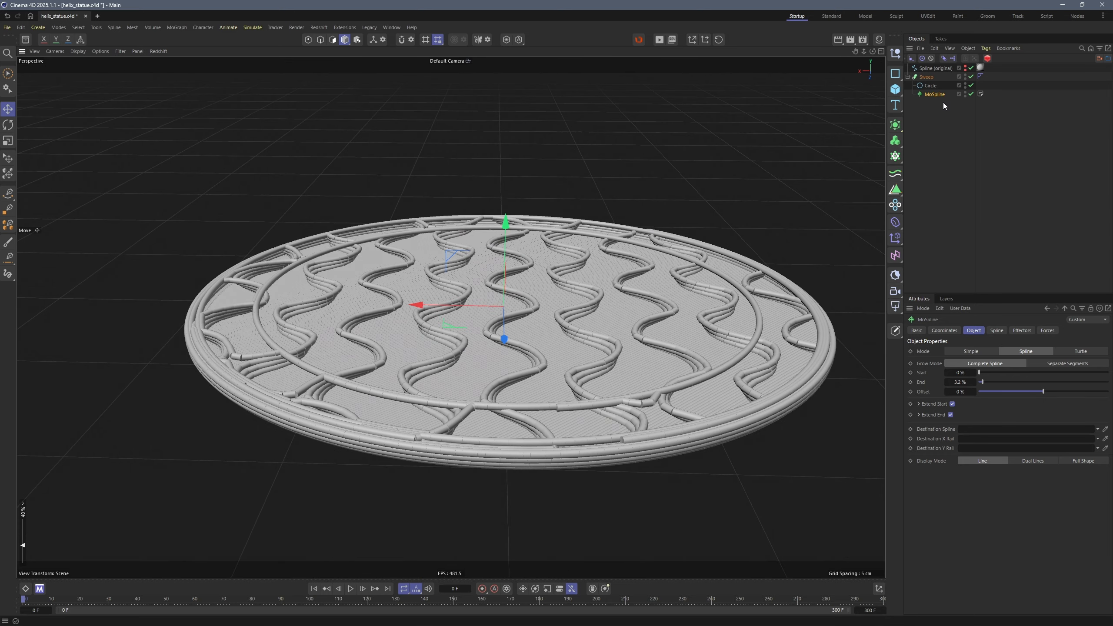
Step: Replace the Sweep with an Extrude generator that holds the MoSpline
left_click(926, 77)
key("Delete")
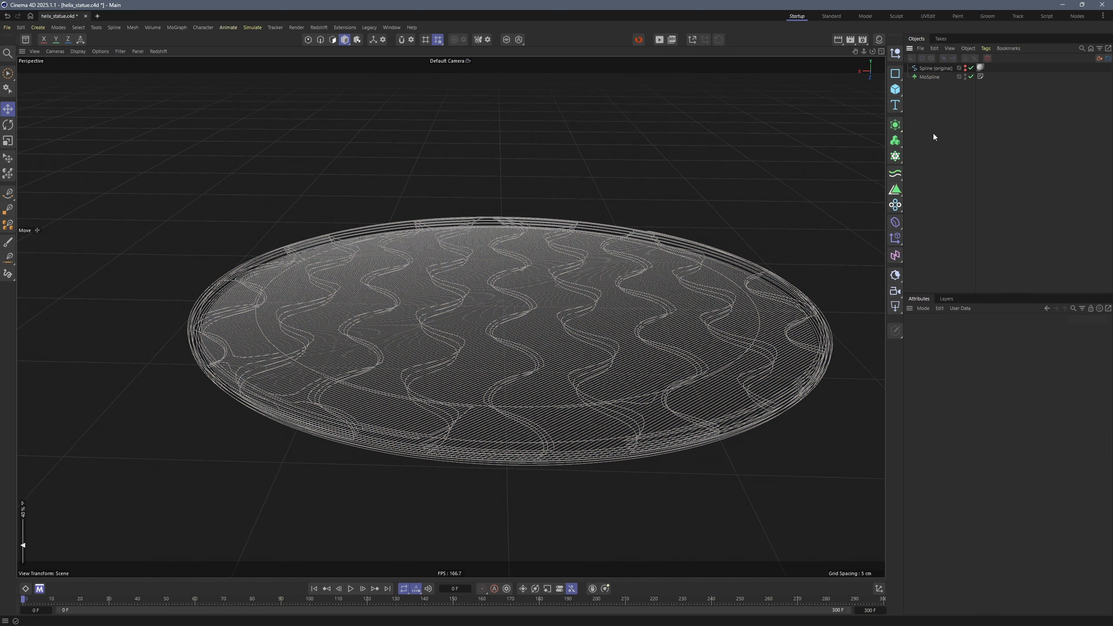
left_click(898, 127)
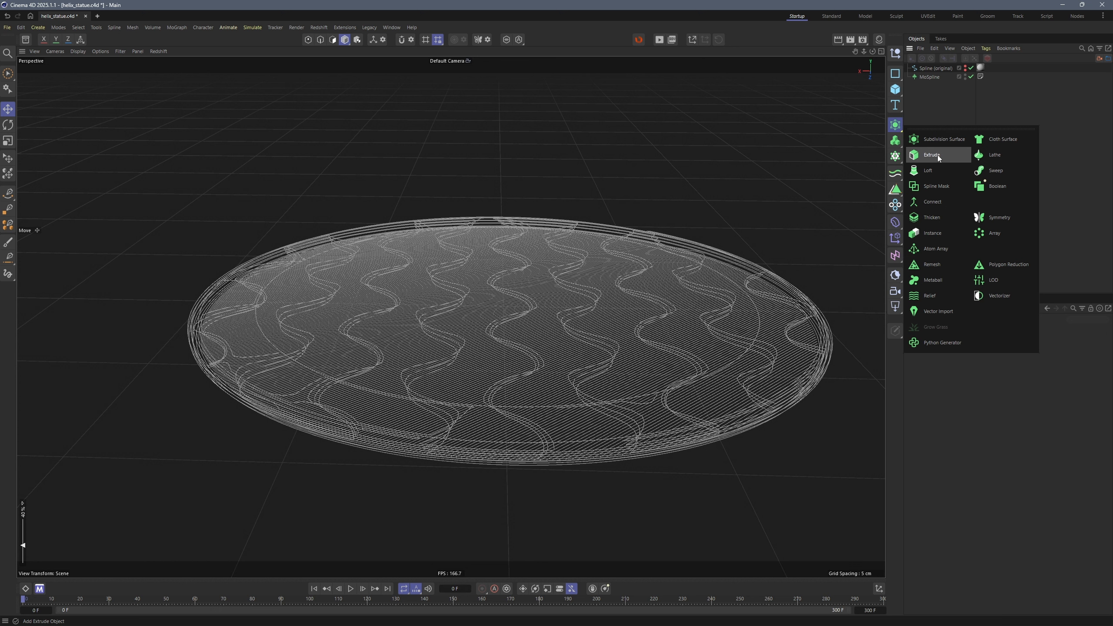
left_click(938, 156)
left_click_drag(930, 78, 932, 85)
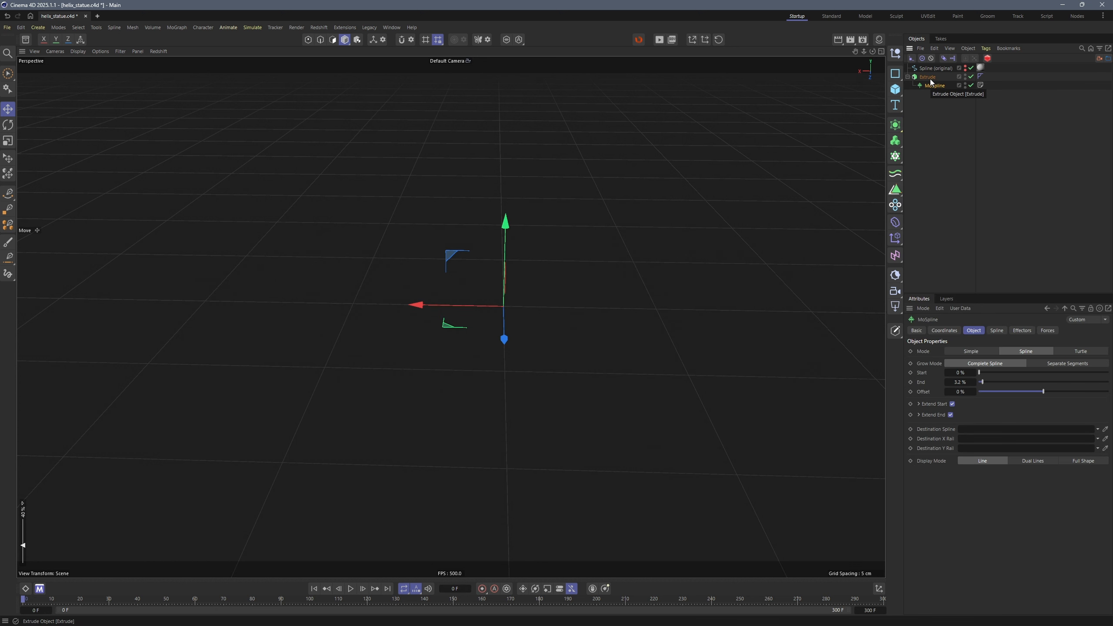
Step: Set the Extrude's direction to Y and its offset to 1 cm
left_click(928, 77)
left_click(976, 350)
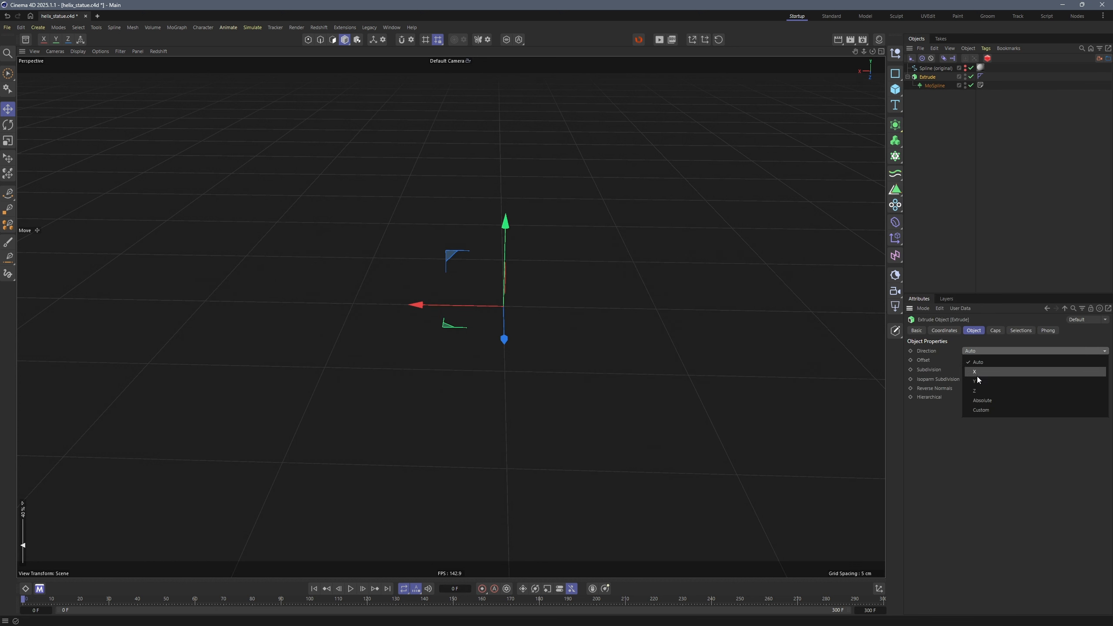
left_click(977, 381)
left_click(979, 360)
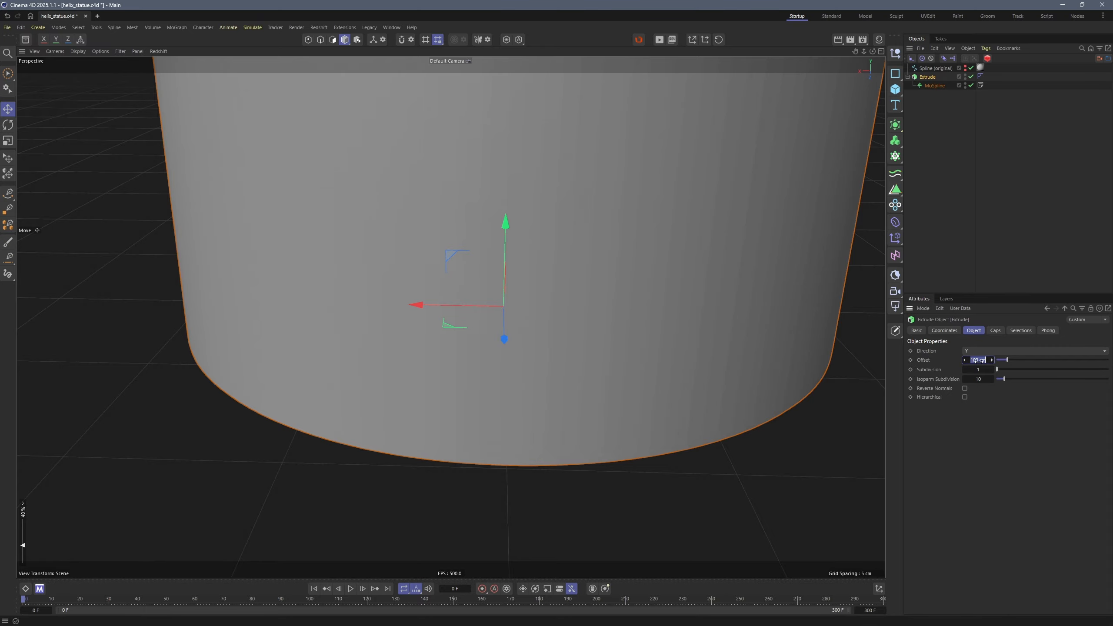
type("1")
key("Return")
Step: Compare the layer spacing in the front view with the Extrude off and on, and reduce its offset to 0.1 cm
scroll(585, 402, "up", 5)
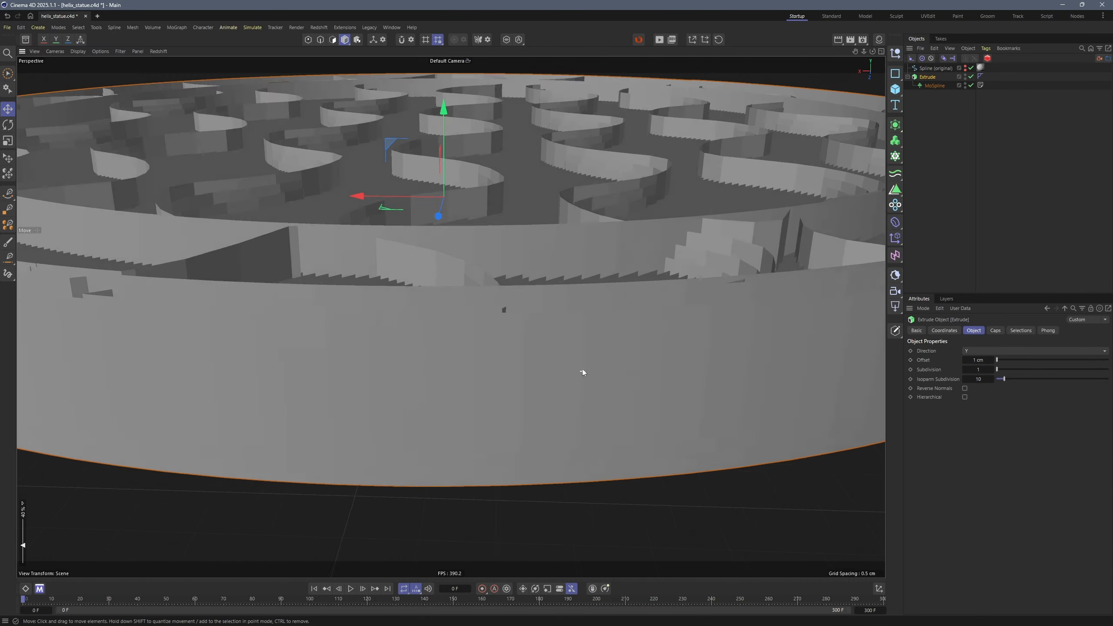
middle_click(582, 369)
middle_click(615, 427)
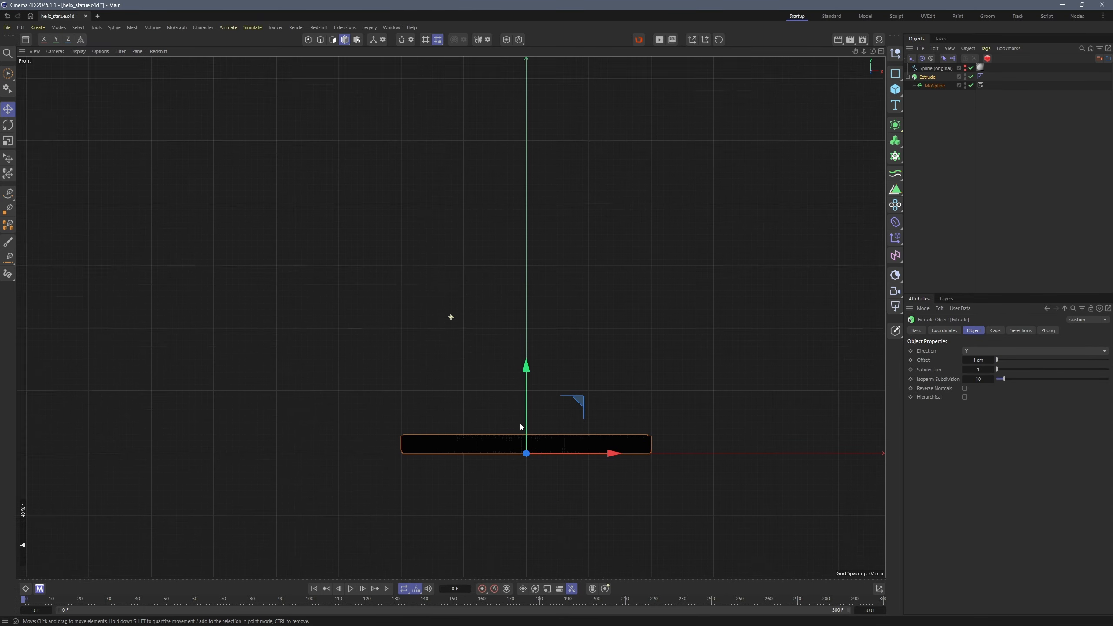
scroll(520, 423, "up", 5)
left_click(971, 76)
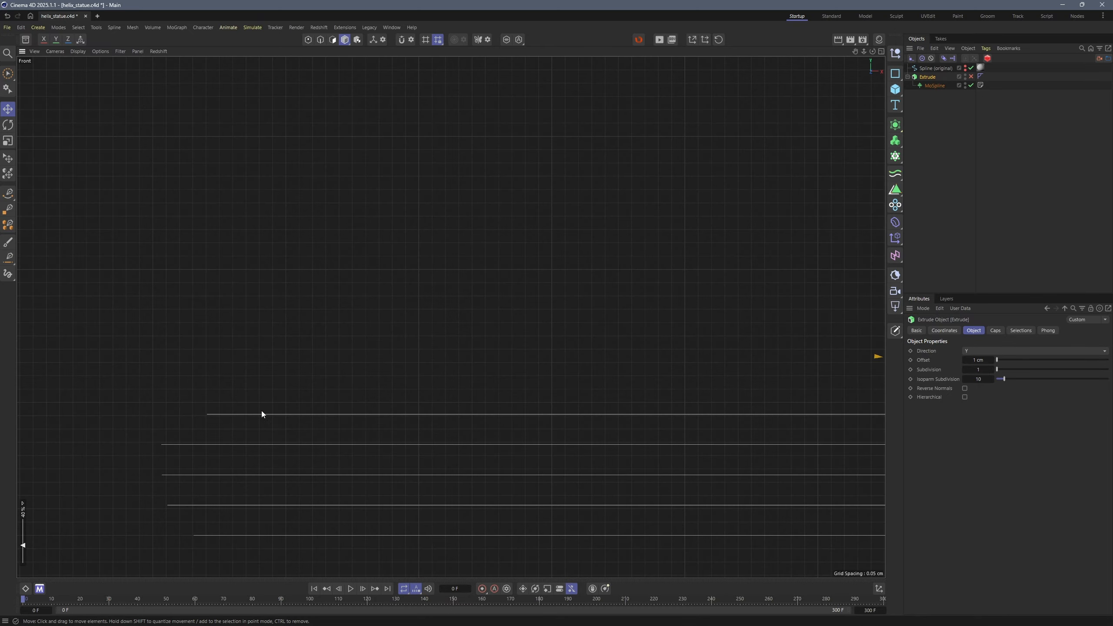
left_click(971, 76)
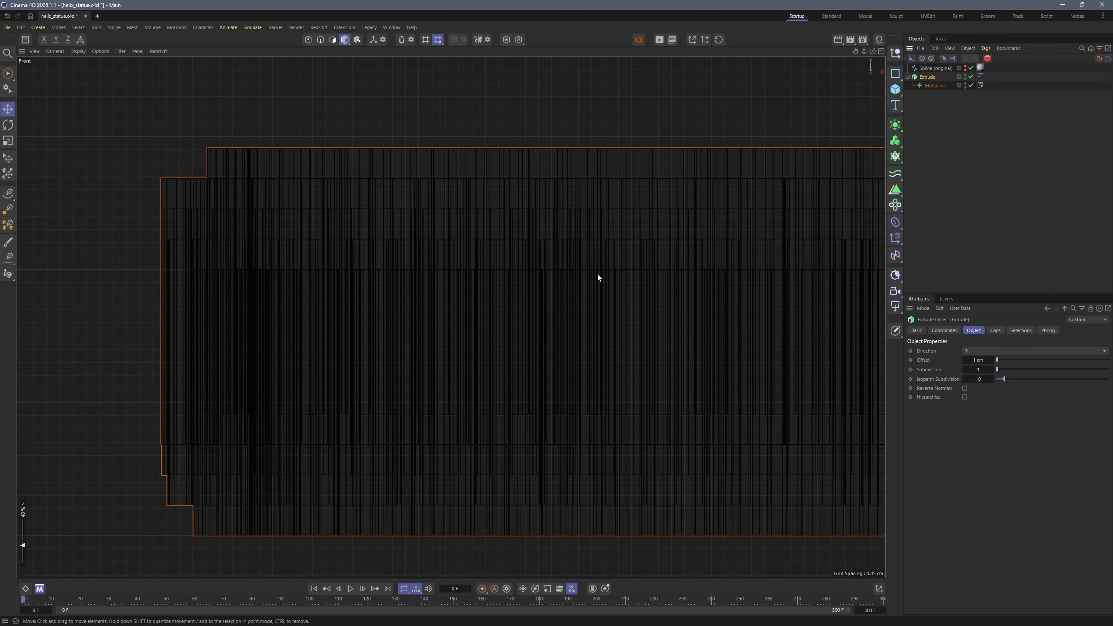
middle_click_drag(597, 275, 647, 225, "alt")
left_click_drag(982, 359, 987, 359)
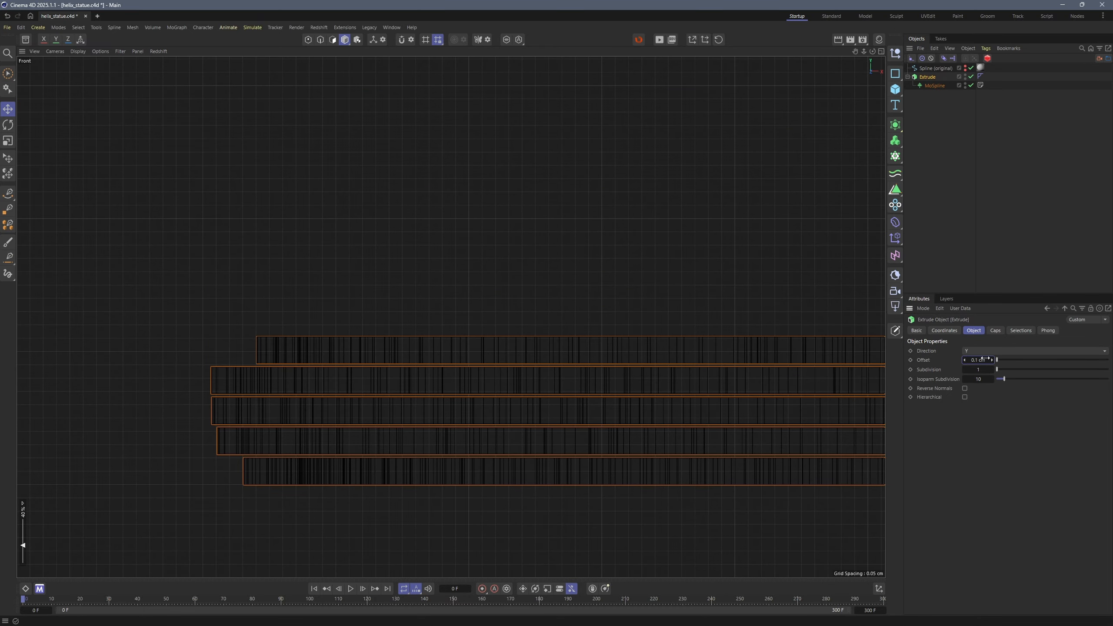
scroll(265, 369, "up", 3)
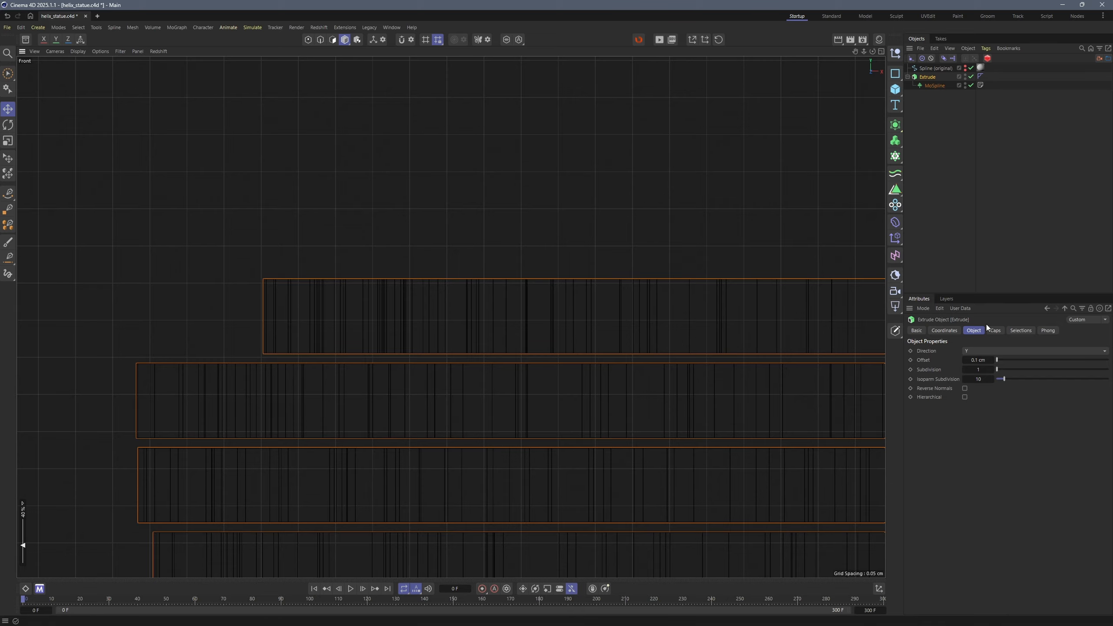
Step: Close the gaps between the extruded layers by raising the Extrude's offset to 0.11 cm and finally 0.115 cm
left_click(982, 360)
left_click(978, 360)
type("1")
key("Return")
scroll(289, 419, "up", 5)
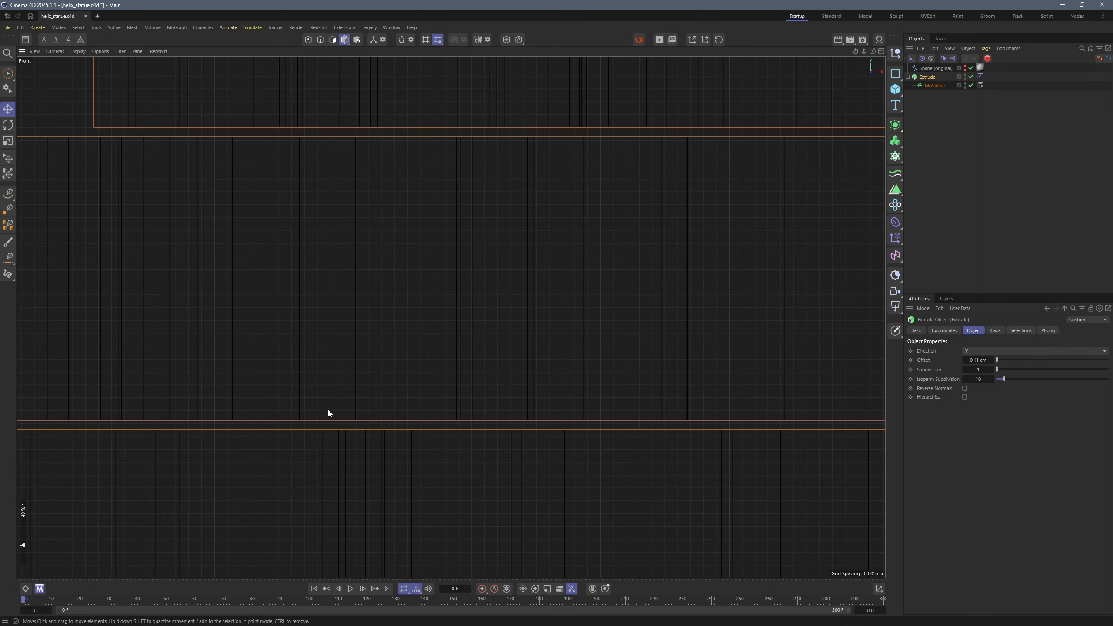
left_click(984, 360)
left_click(980, 361)
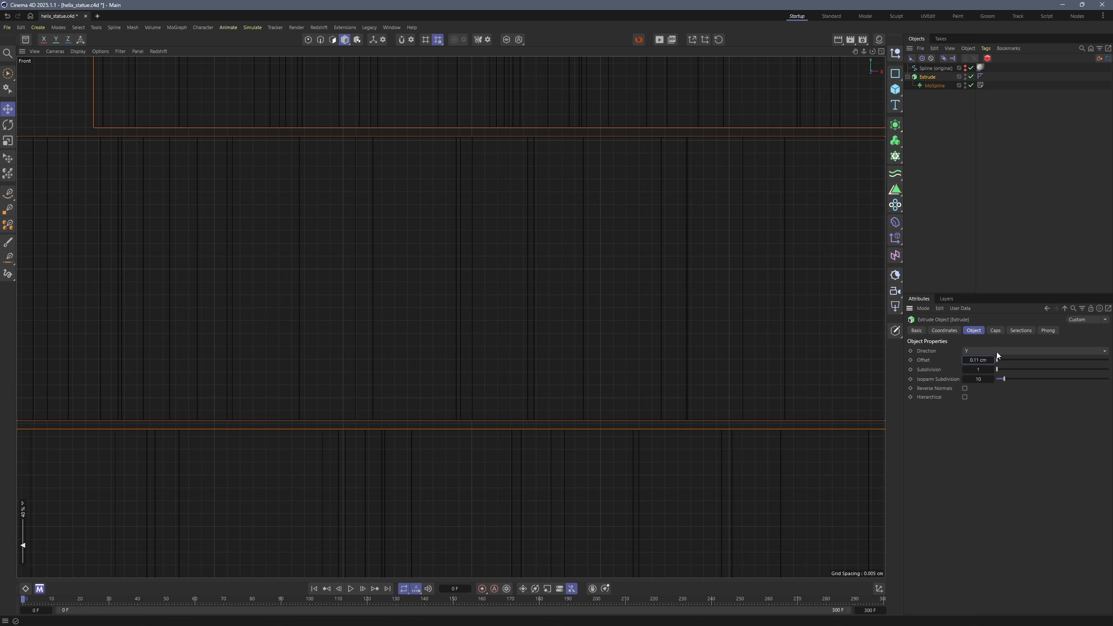
type("5")
key("Return")
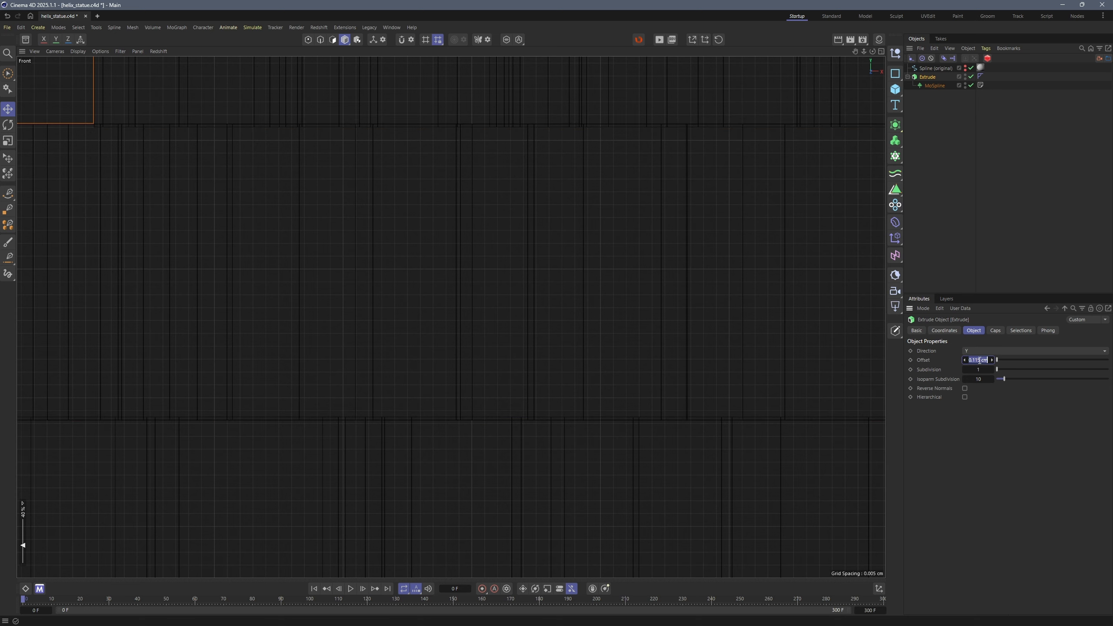
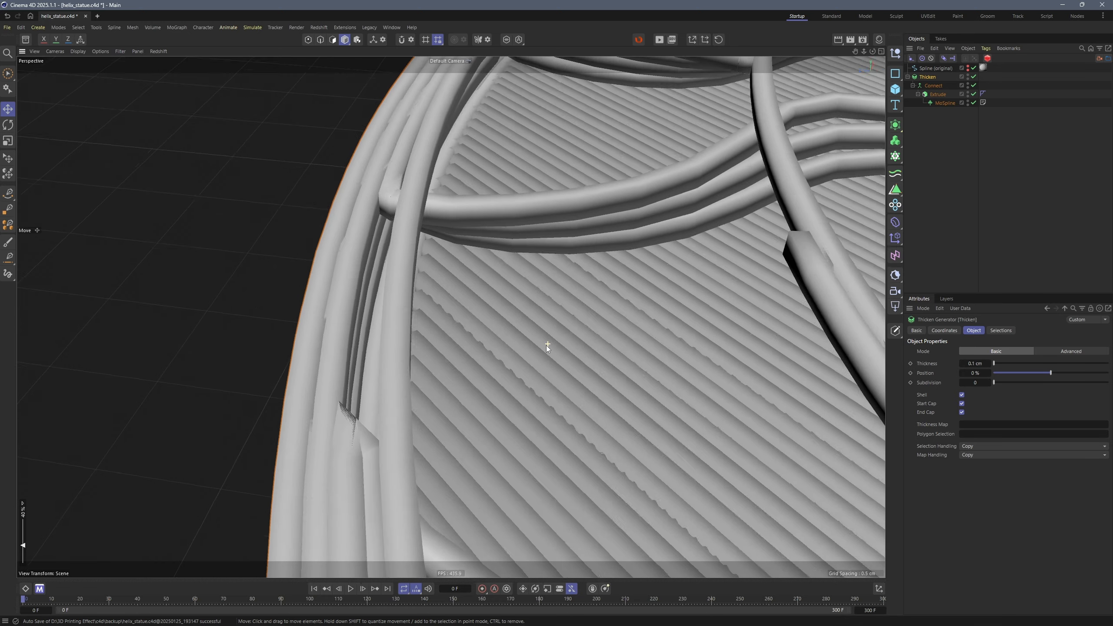
Step: Fine-tune the Thicken generator's thickness to 0.085 cm so that neighbouring strands of the infill just meet
left_click_drag(976, 364, 981, 364)
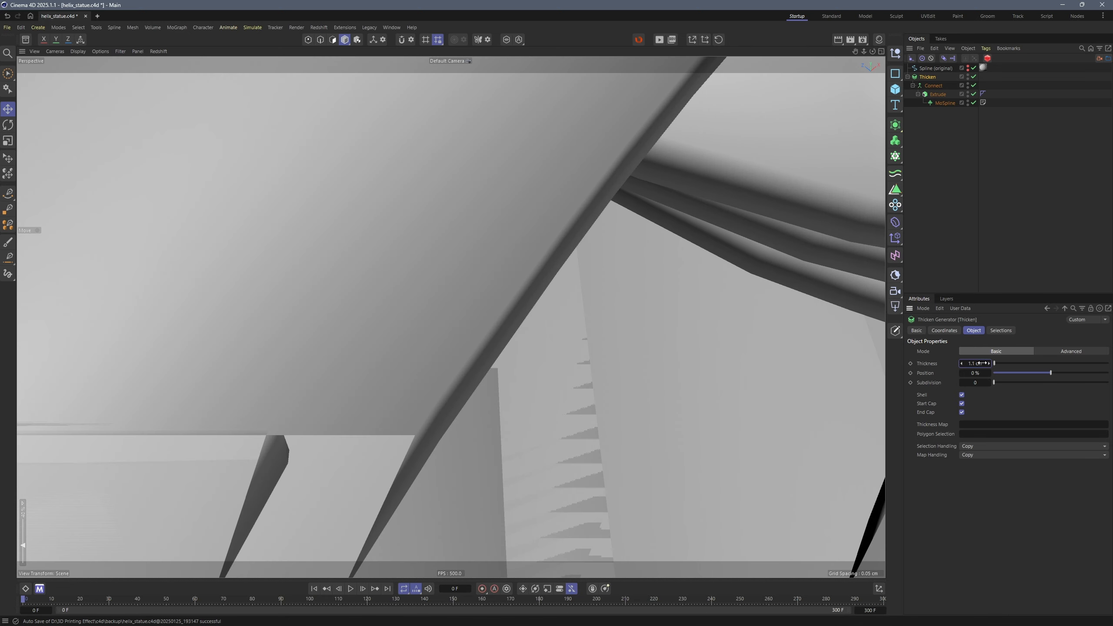
left_click(964, 363)
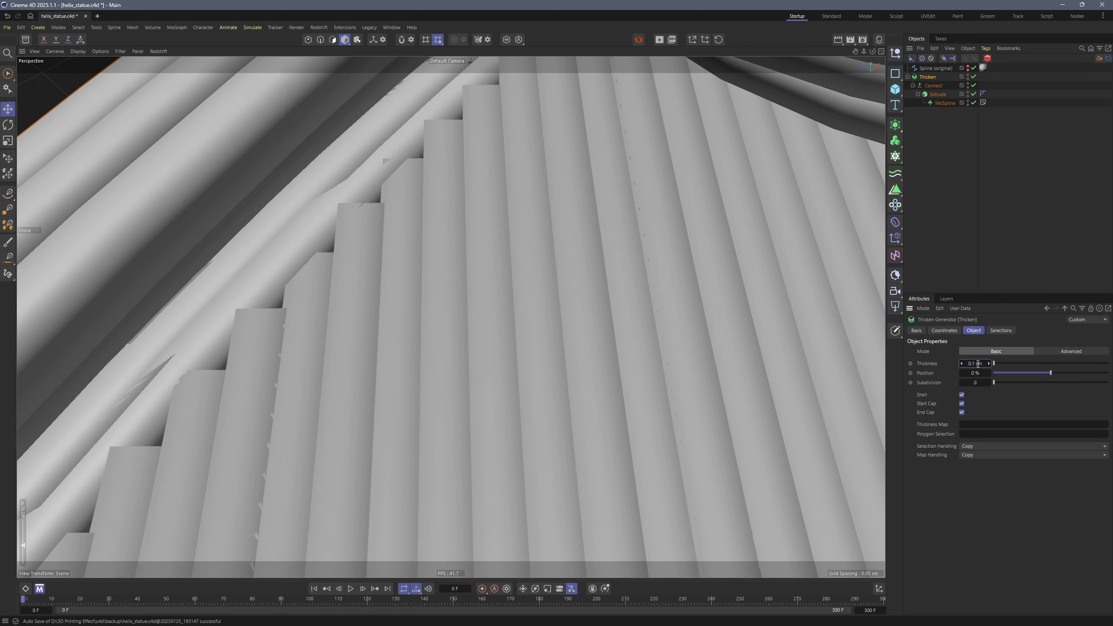
key("Return")
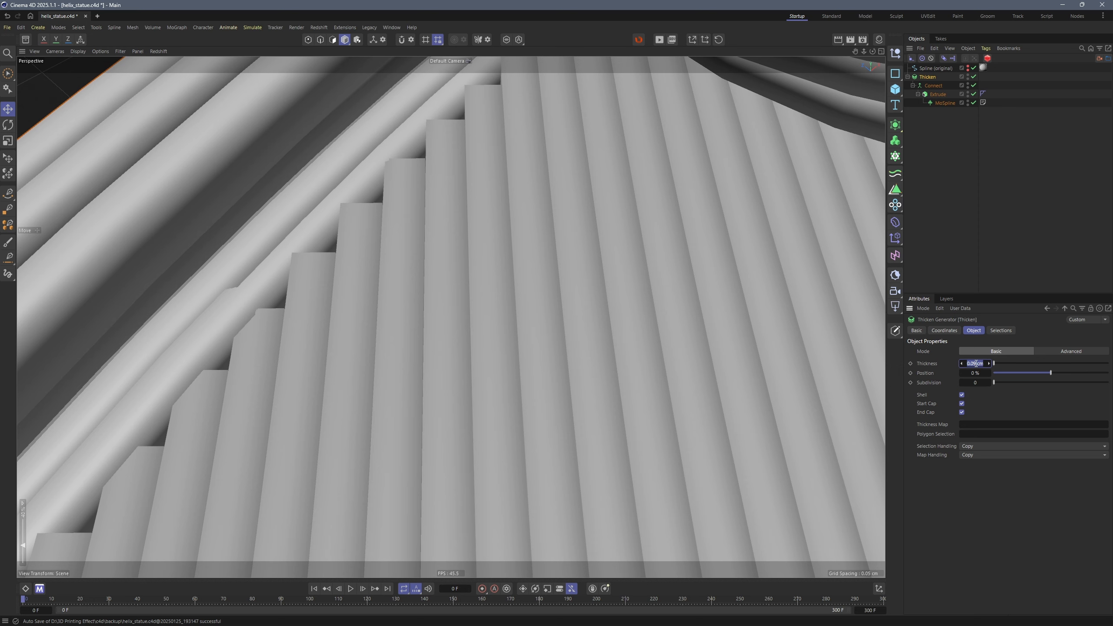
left_click(976, 364)
key("BackSpace")
type("5")
key("Return")
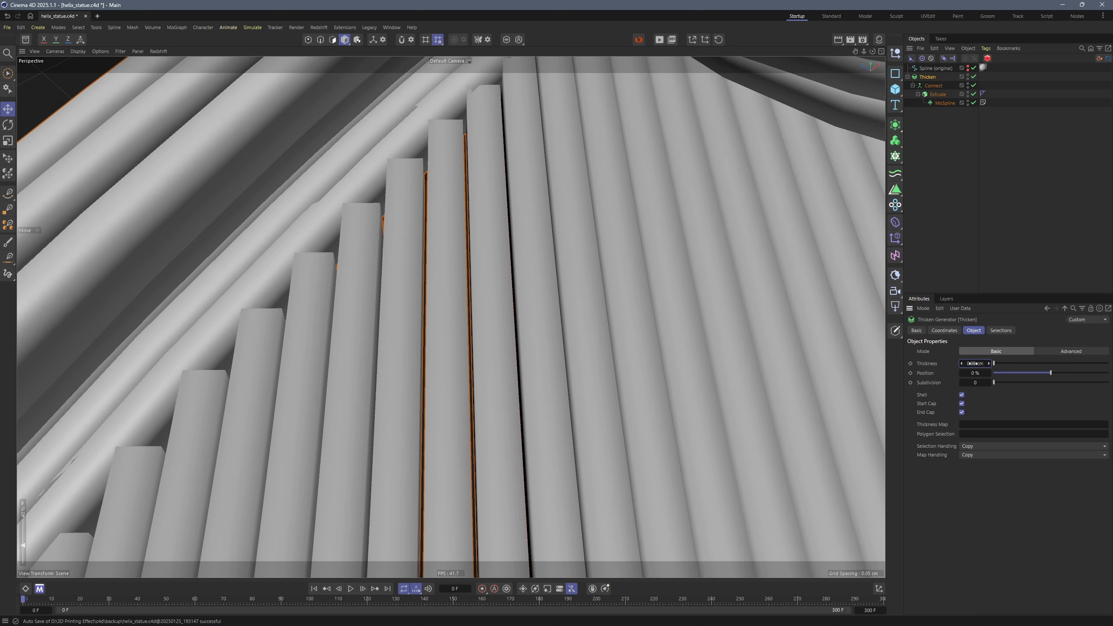
left_click(974, 363)
type("5")
key("Return")
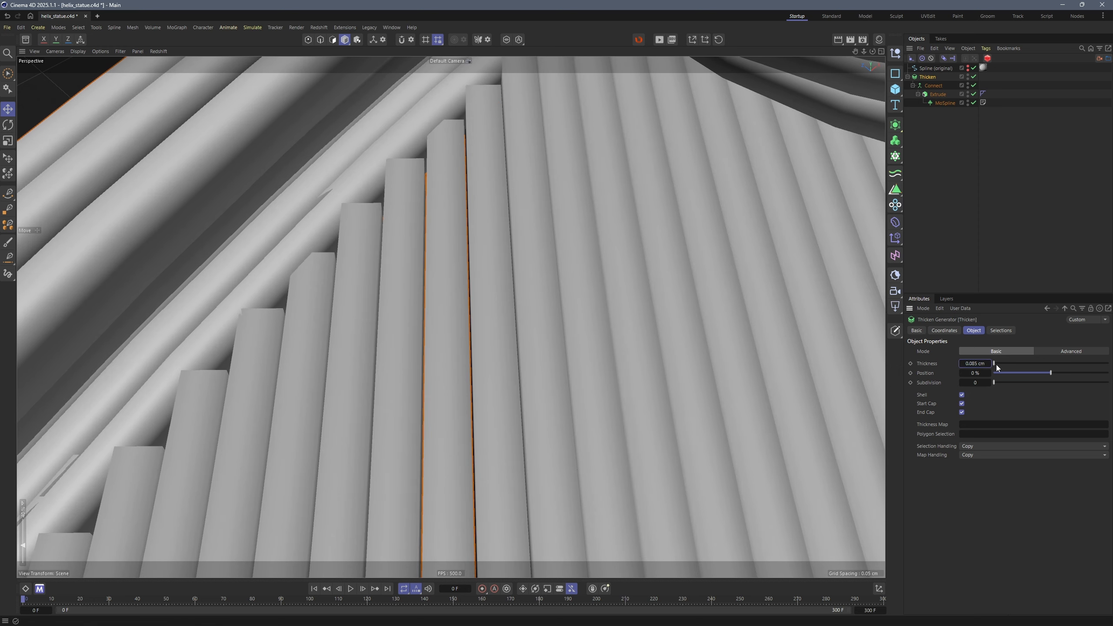
Step: Add the MoSpline's End parameter to the viewport as an on-screen slider and set it to show always
left_click_drag(343, 195, 297, 296, "alt")
mouse_move(187, 419)
left_mouse_down("alt")
mouse_move(385, 353)
mouse_move(380, 444)
mouse_move(486, 356)
mouse_move(461, 418)
mouse_move(461, 325)
mouse_move(711, 331)
left_mouse_up("alt")
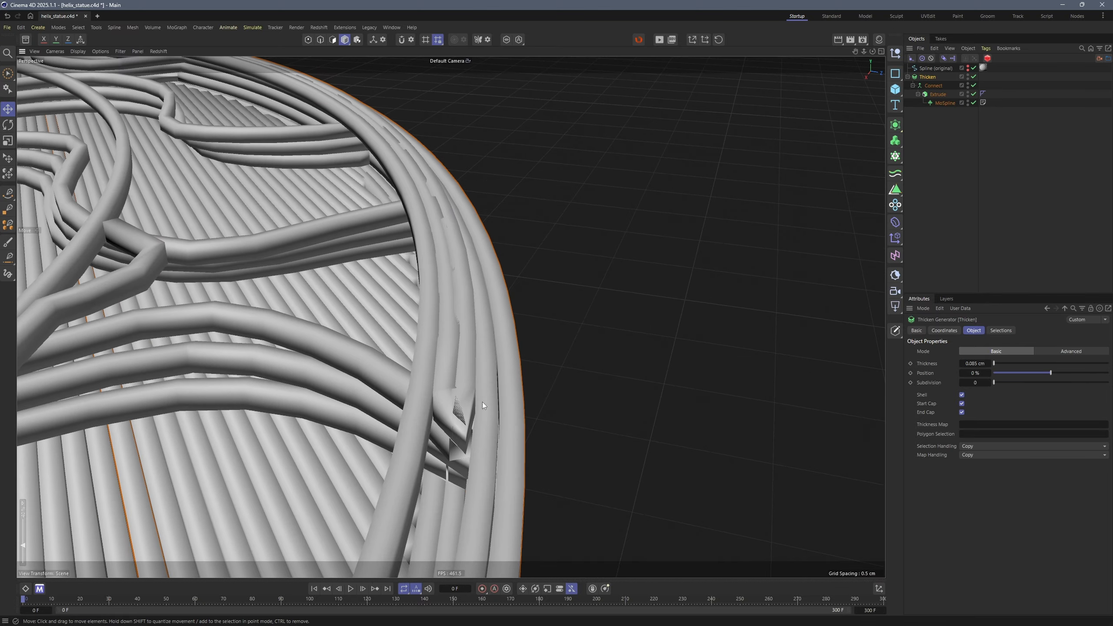
left_click_drag(483, 404, 519, 345, "alt")
scroll(506, 317, "down", 2)
left_click(944, 104)
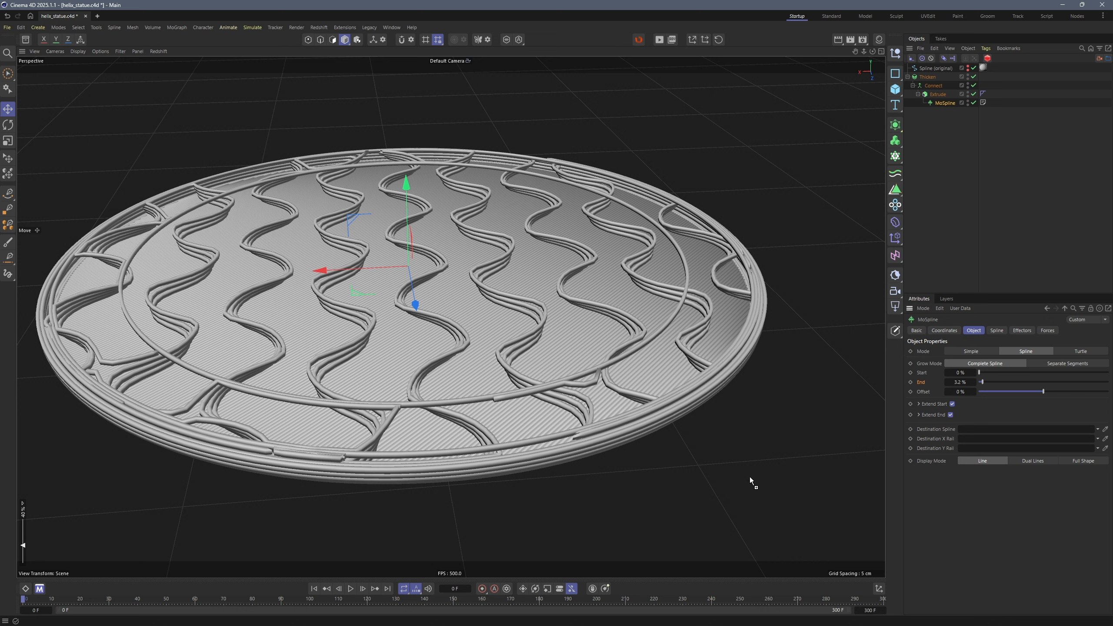
left_click_drag(753, 481, 749, 481)
right_click(762, 484)
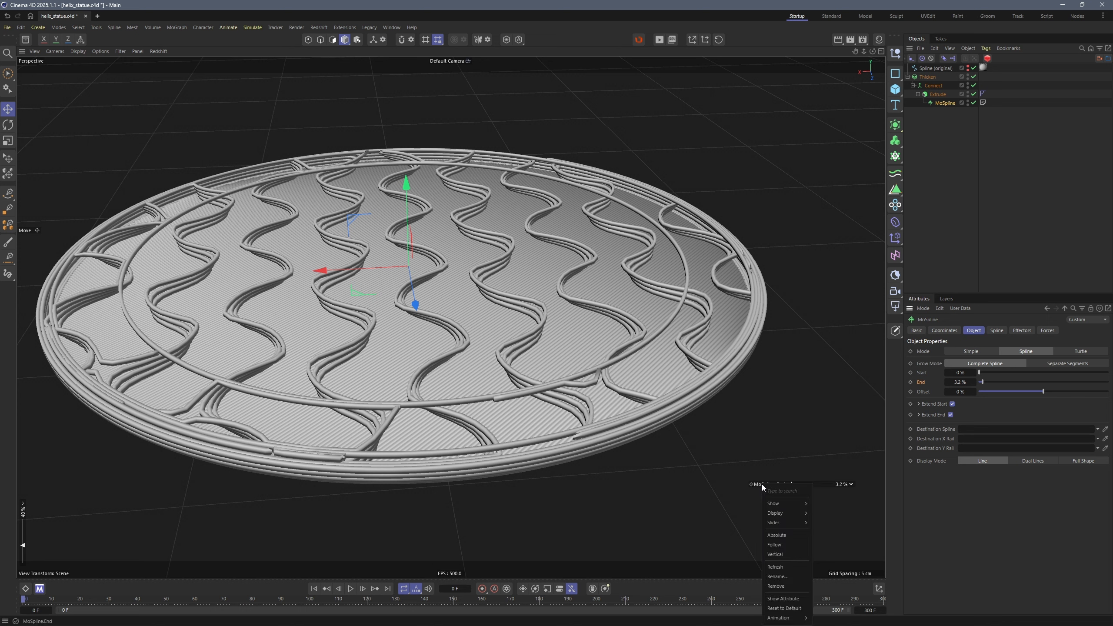
mouse_move(788, 504)
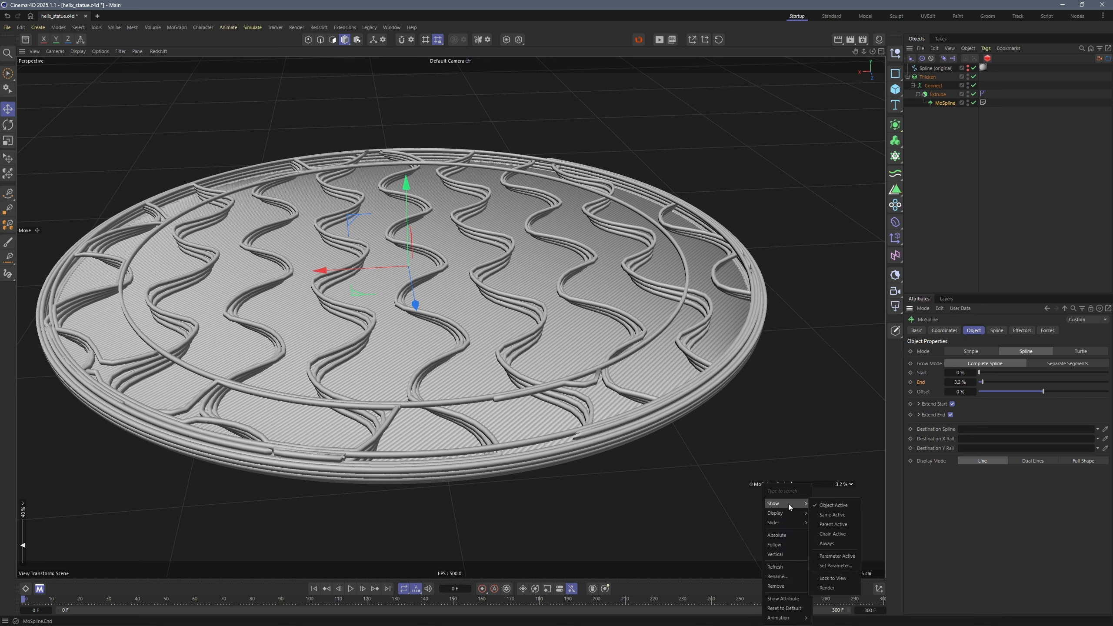
left_click(829, 544)
Step: Reposition the on-screen End slider, raise End to 22.2 %, and inspect the shading where the figure rises from the base
left_click_drag(774, 484, 813, 541, "ctrl")
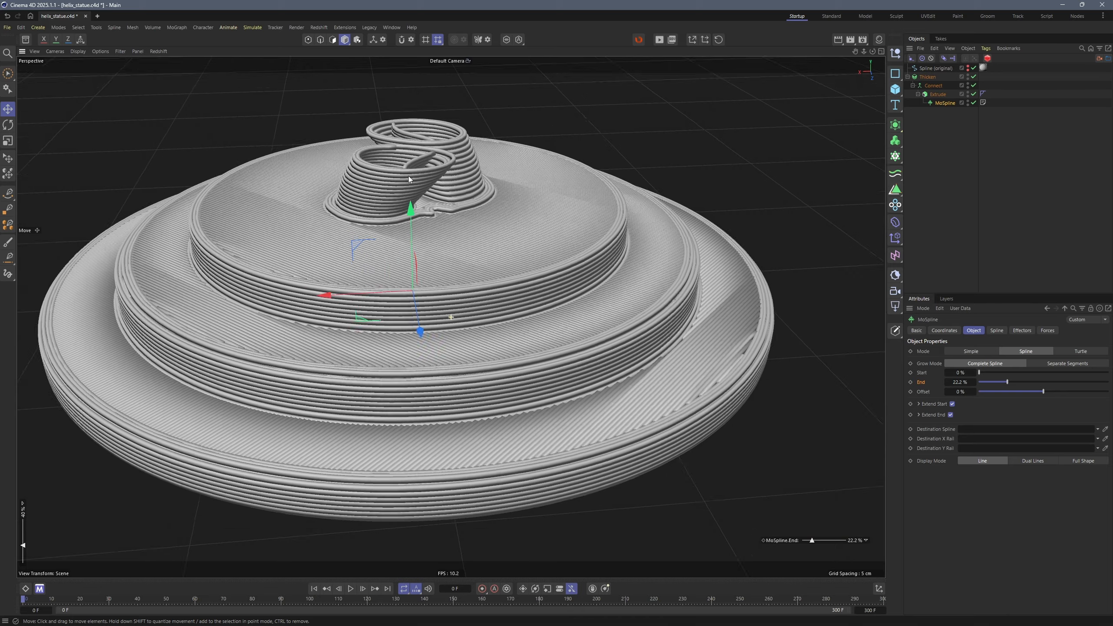
middle_click_drag(409, 175, 438, 280, "alt")
left_click_drag(438, 280, 393, 280, "alt")
middle_click_drag(393, 281, 500, 270, "alt")
left_click_drag(500, 270, 507, 268, "alt")
Step: Move the Extrude's Phong tag to the Thicken, turn off its edge breaks and set its style to Angle Weighted
left_click_drag(983, 94, 983, 77)
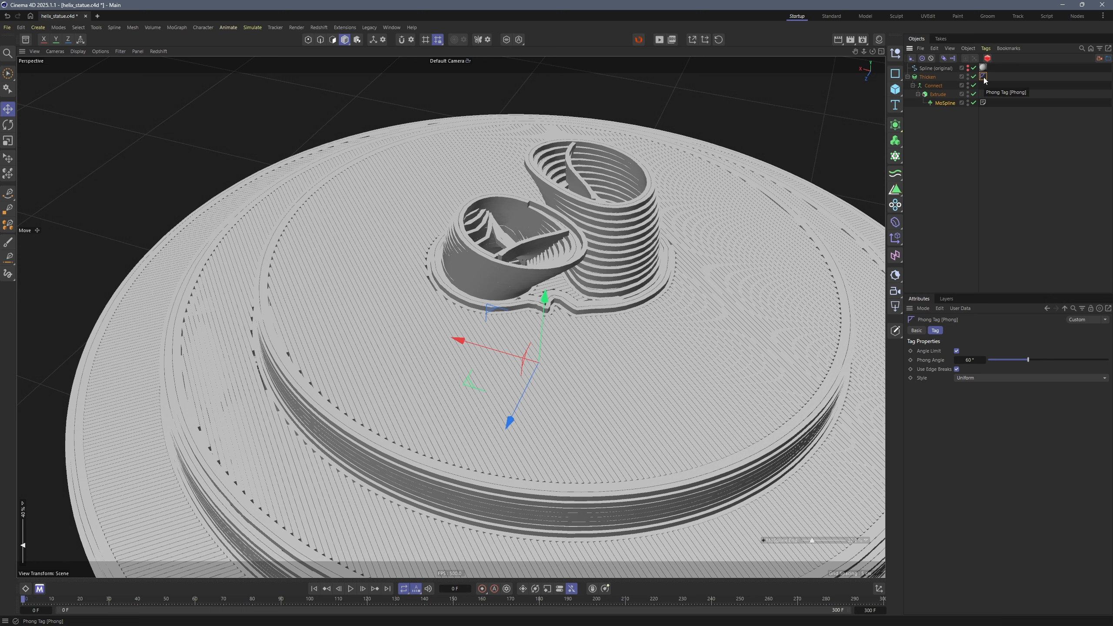
left_click(956, 369)
left_click(967, 379)
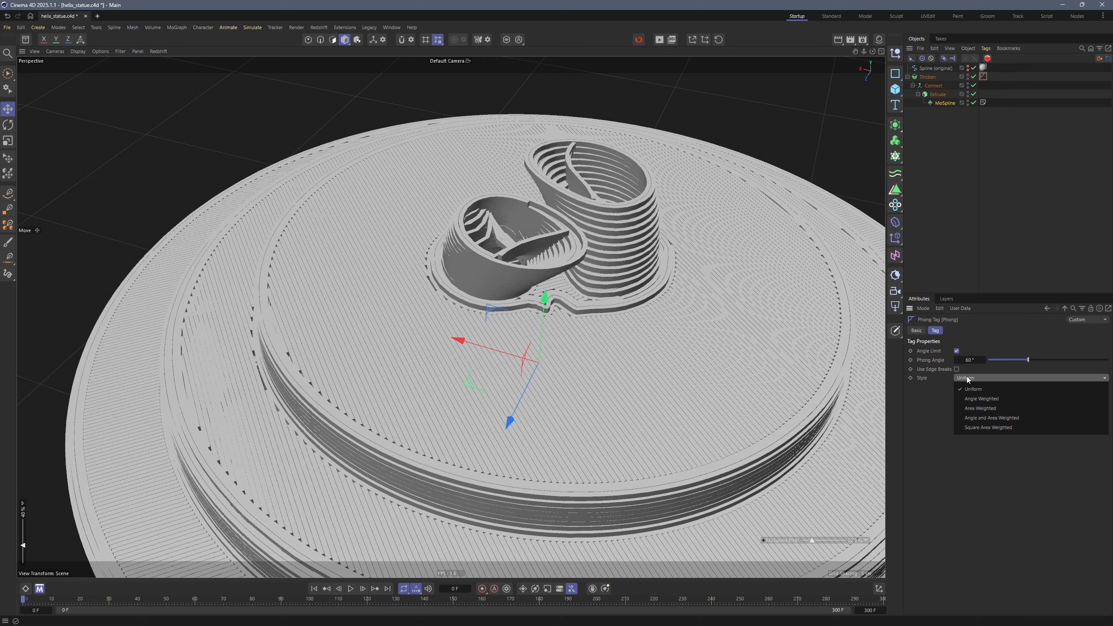
left_click(980, 402)
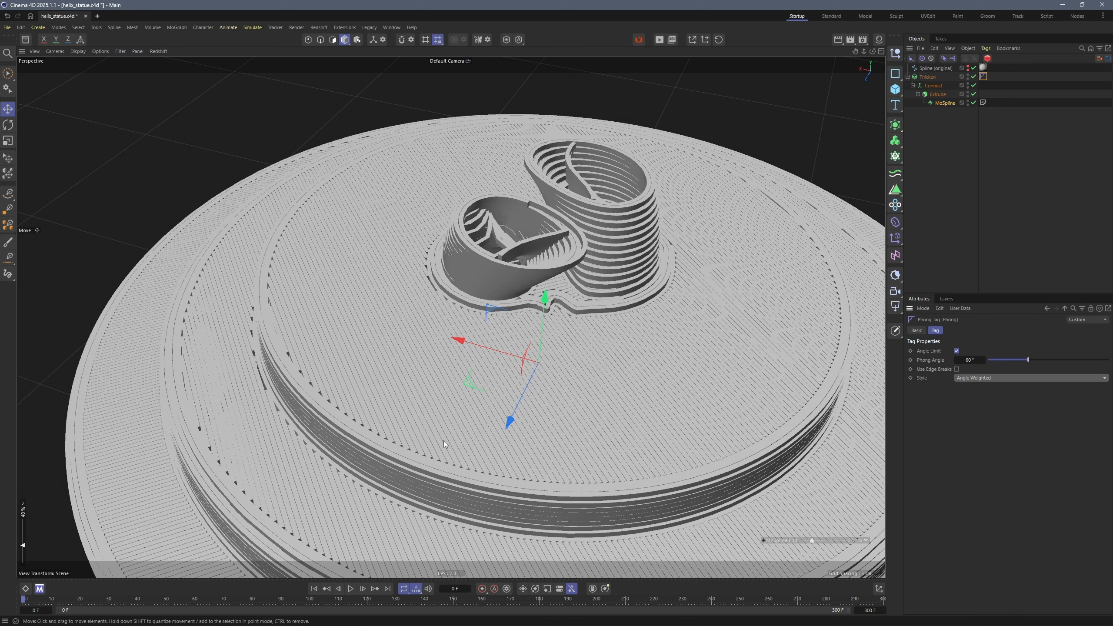
scroll(444, 440, "up", 10)
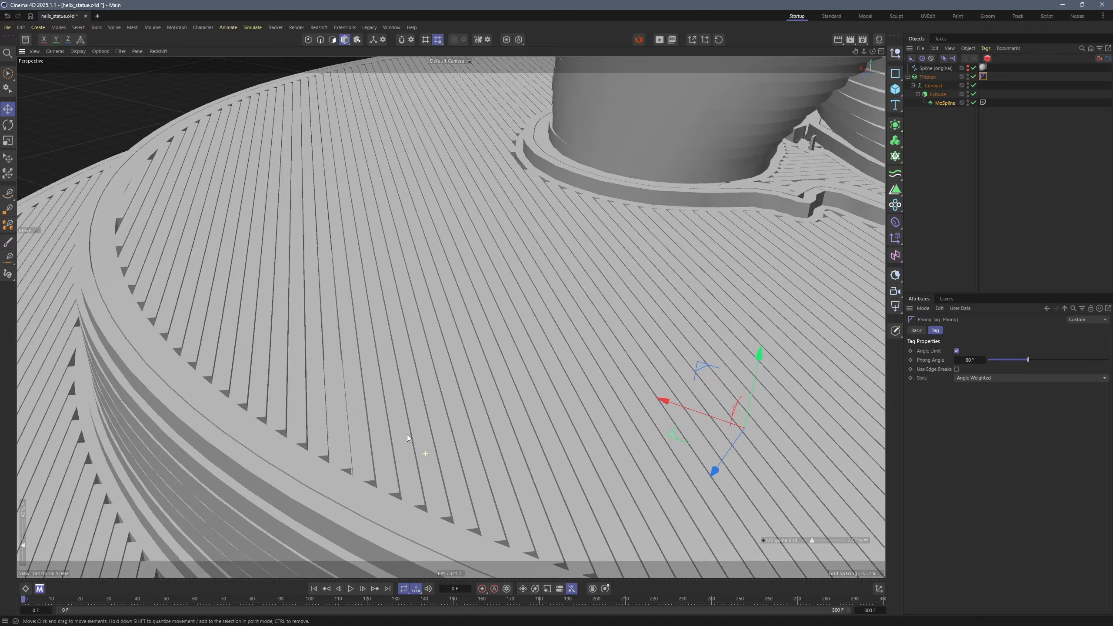
Step: Set the Thicken's Phong angle to 91° and its style to Area Weighted, inspecting the strand shading on the base
left_click_drag(407, 435, 361, 431, "alt")
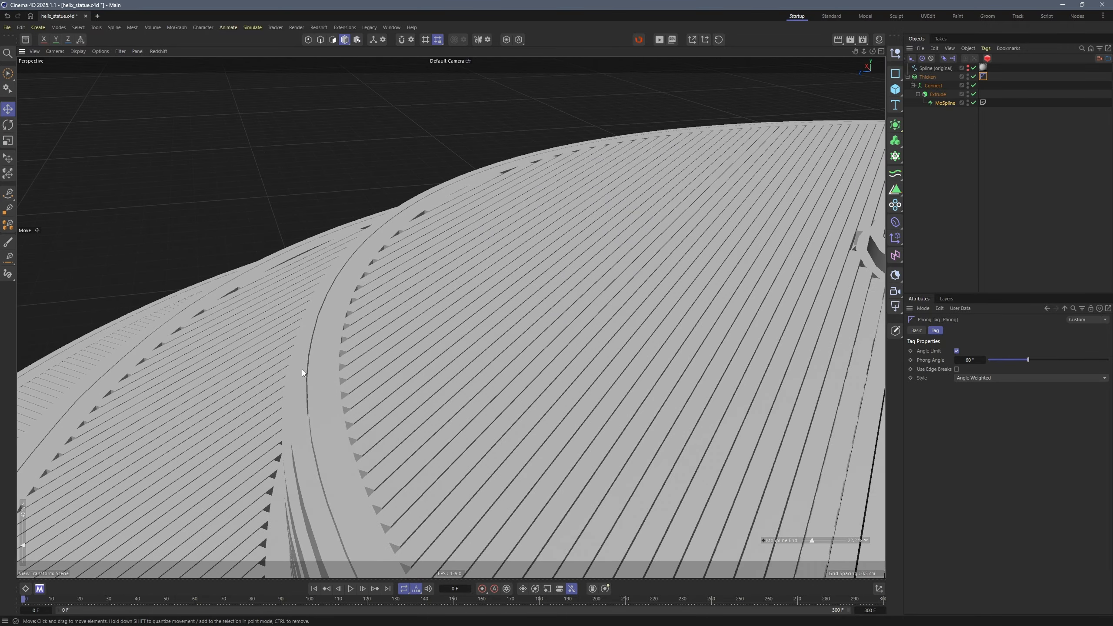
left_click(978, 361)
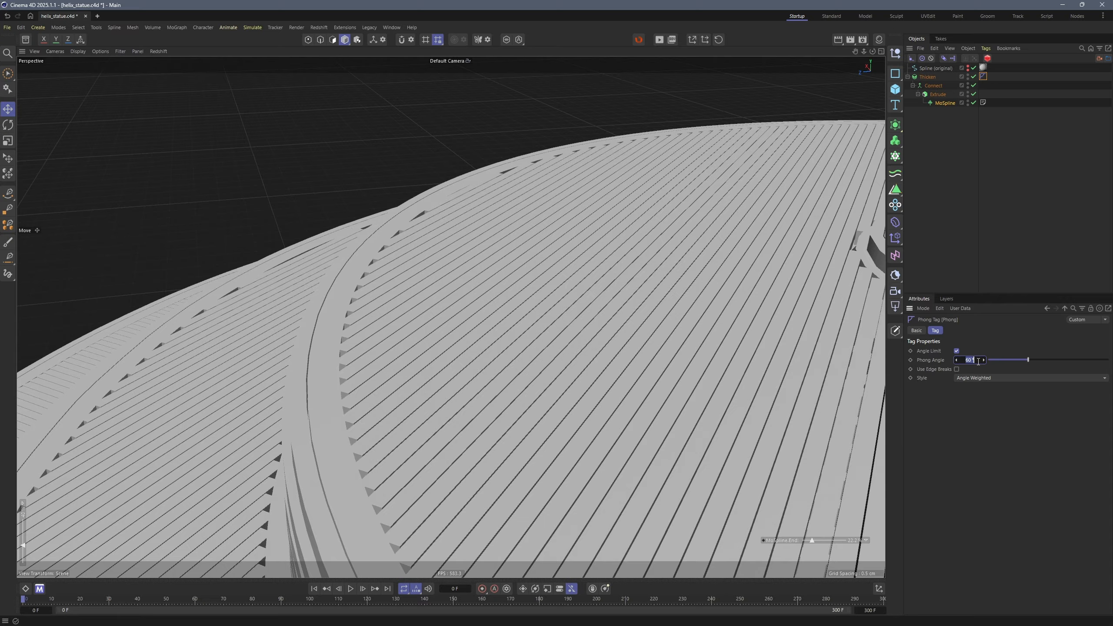
type("91")
key("Return")
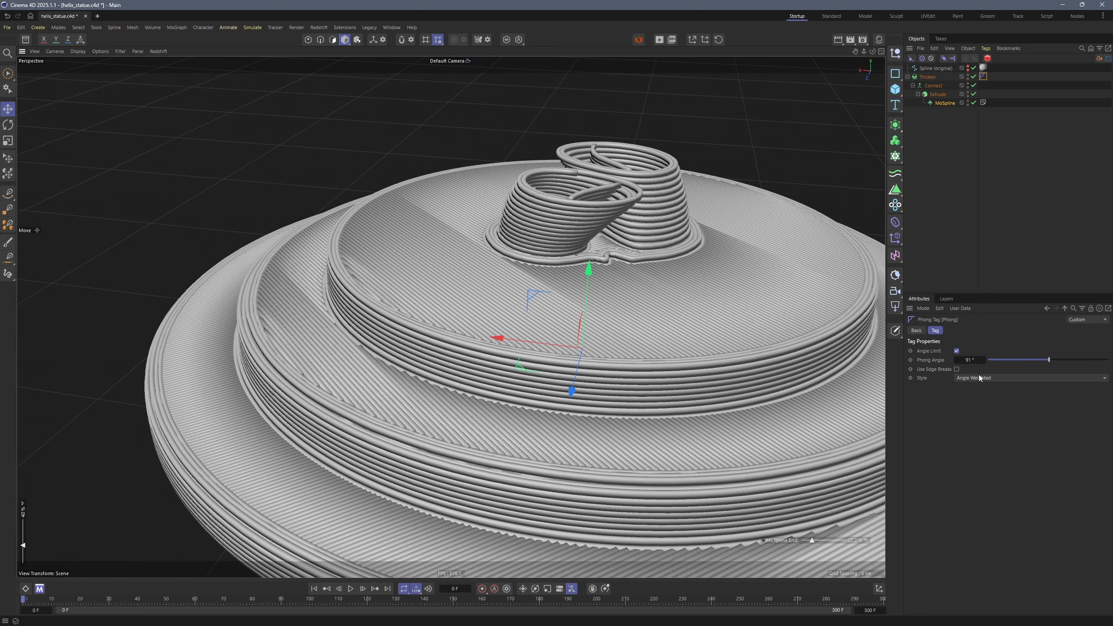
left_click(981, 378)
left_click(978, 387)
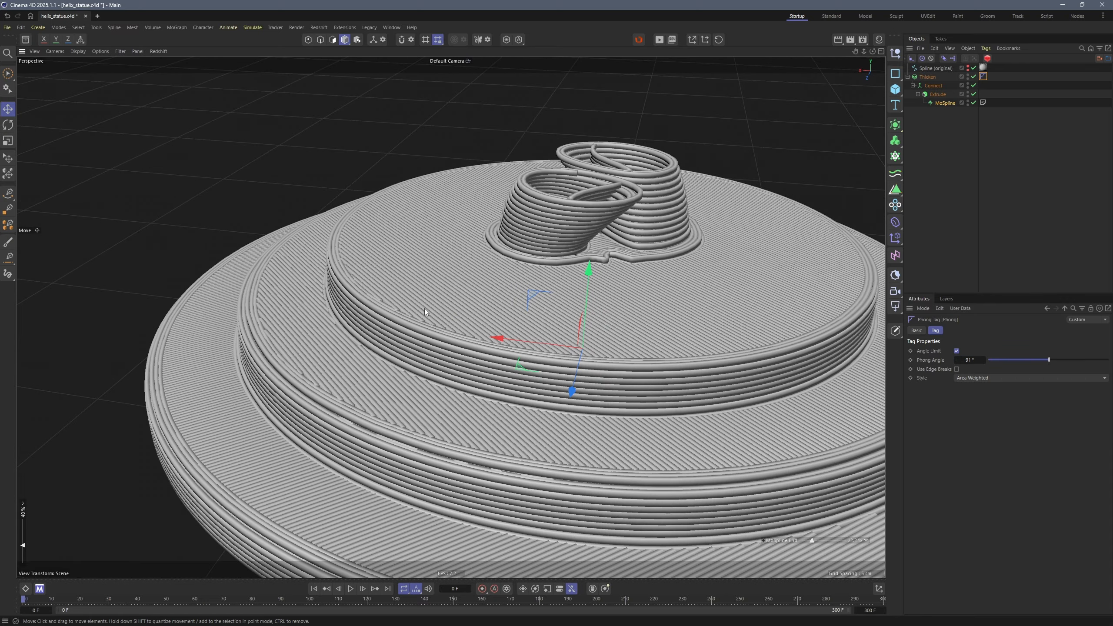
left_click_drag(425, 312, 470, 317, "alt")
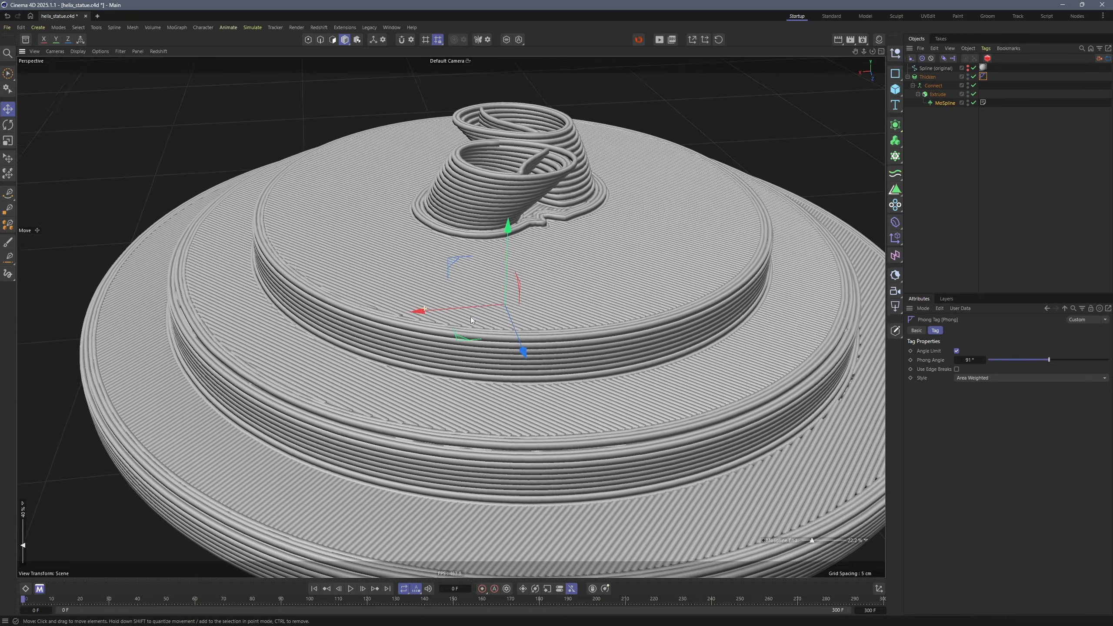
scroll(461, 307, "up", 8)
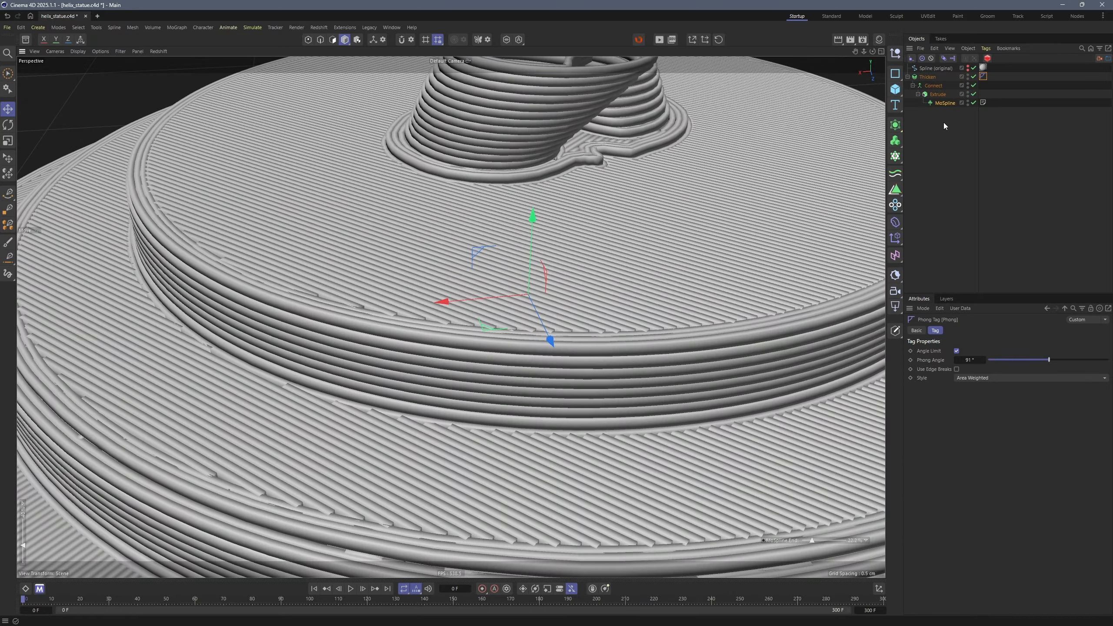
Step: Group the Thicken hierarchy under a new Null and place a Bevel deformer in the Null above it
left_click(942, 124)
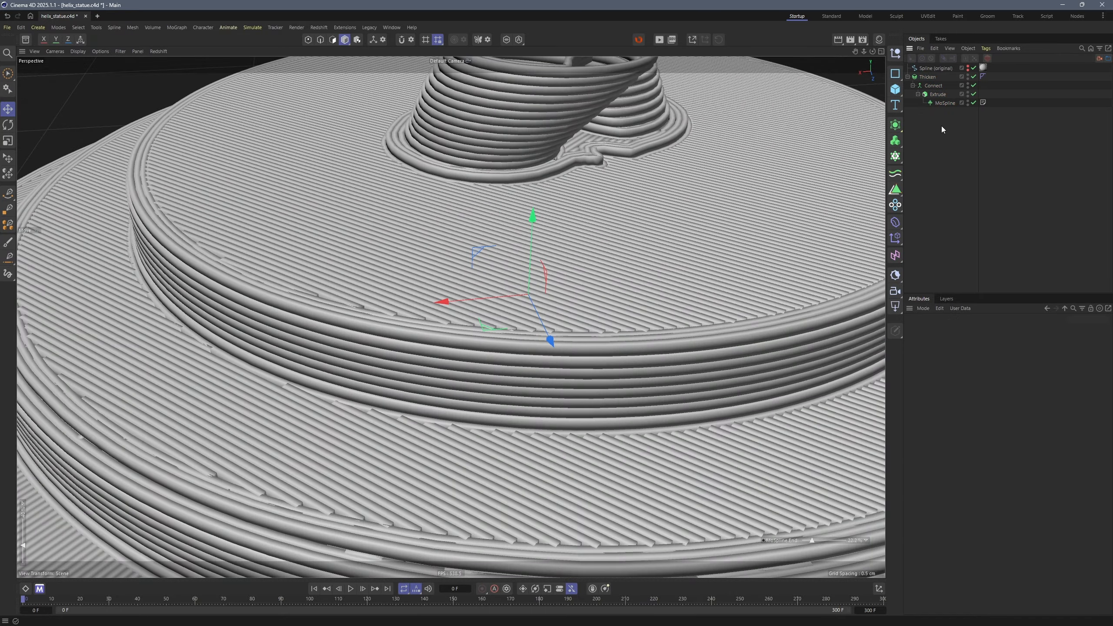
left_click(896, 53)
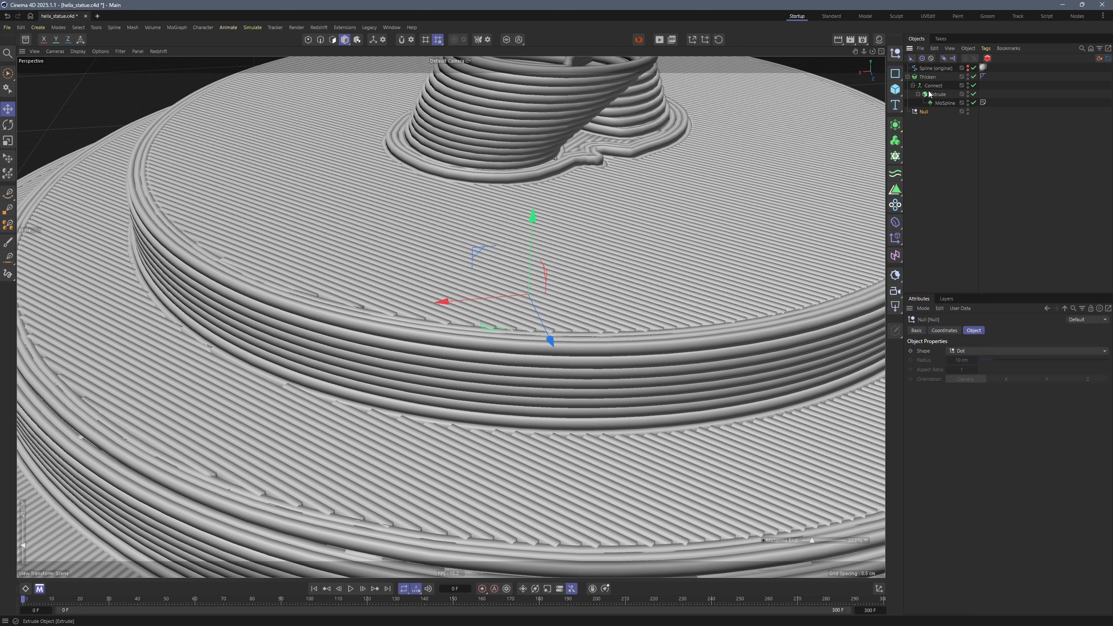
left_click_drag(927, 77, 931, 112)
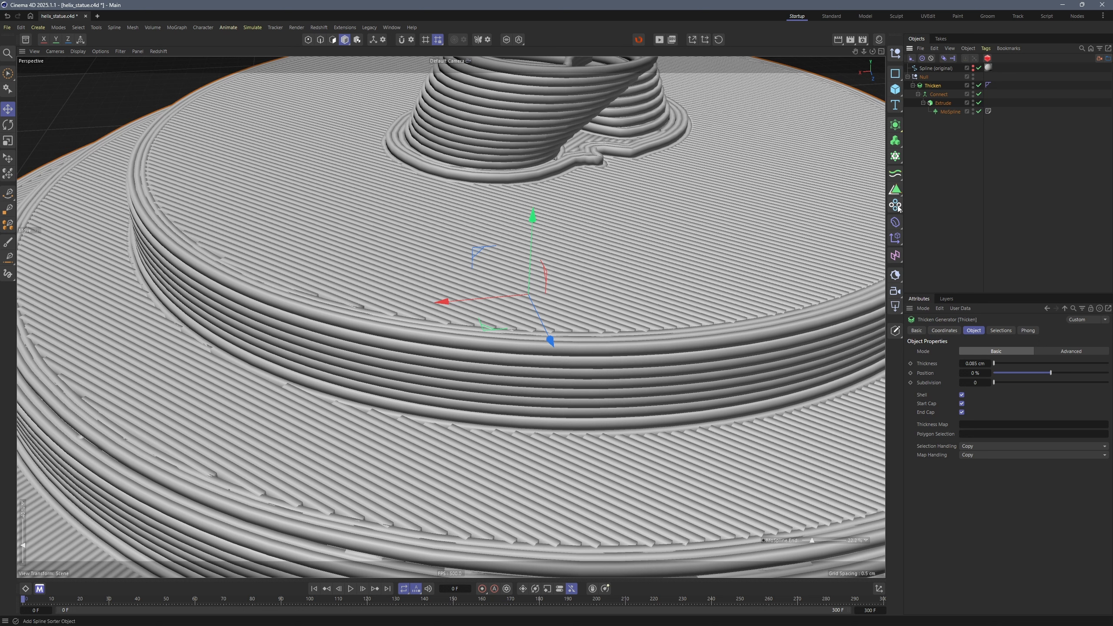
left_click(895, 222)
left_click(930, 506)
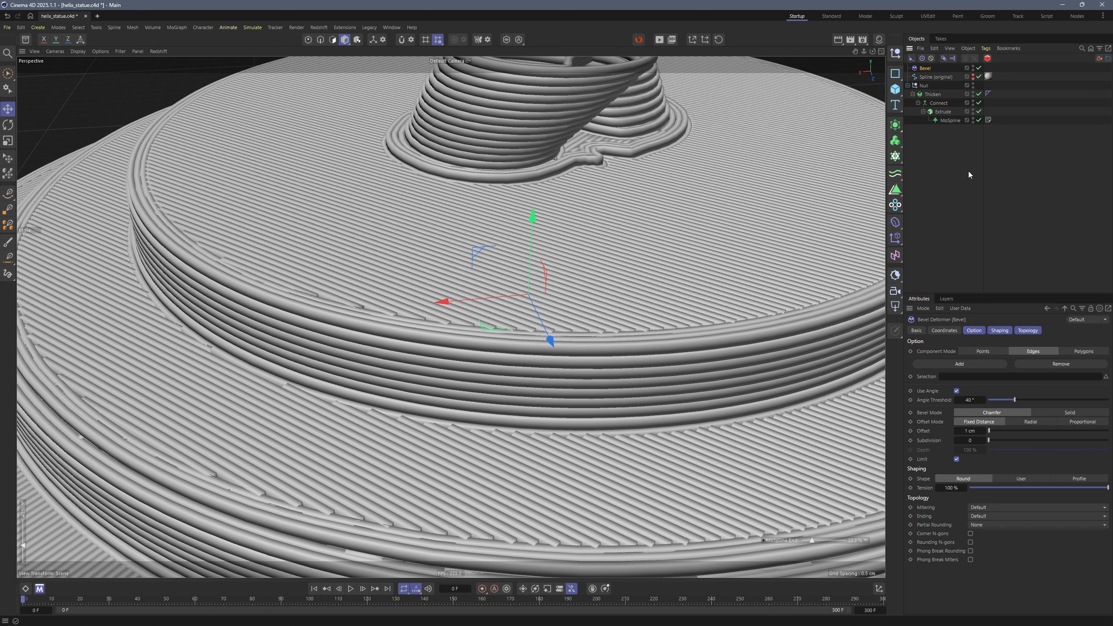
left_click_drag(932, 88, 930, 85)
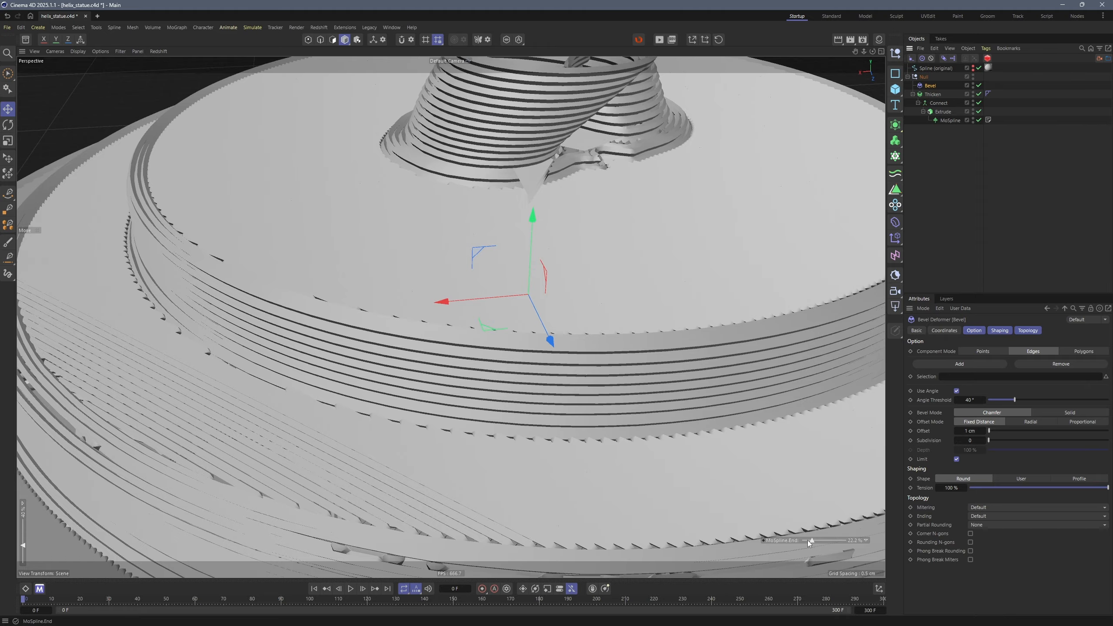
Step: Lower the MoSpline's End to 9.1 % and reduce the Bevel's offset to 0.025 cm, judging it on a strand end up close
left_click_drag(808, 540, 806, 540)
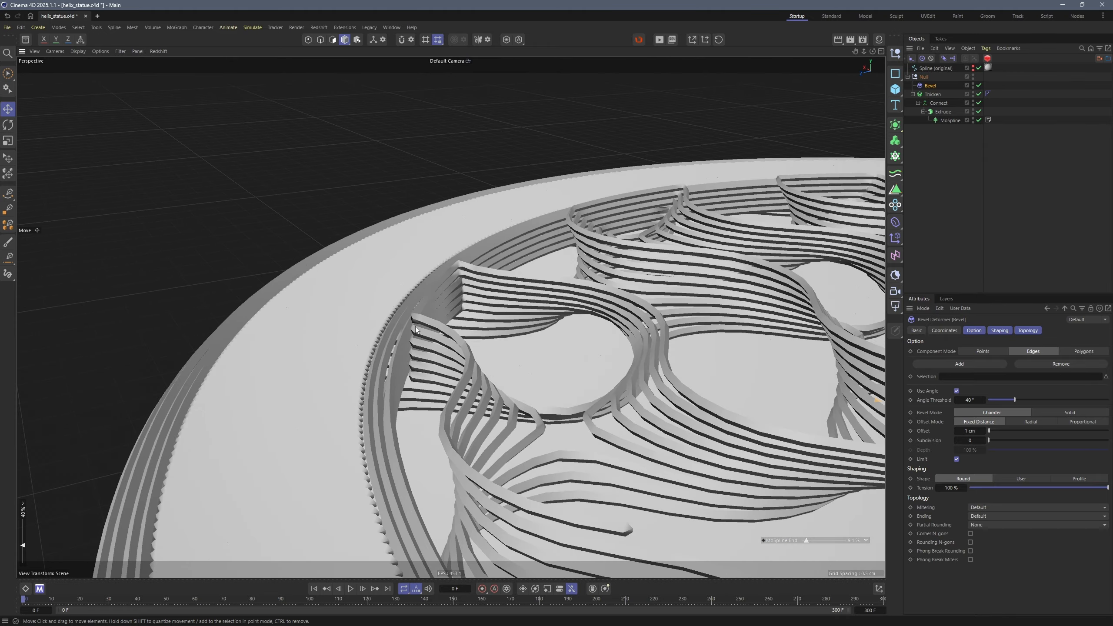
mouse_move(439, 263)
left_mouse_down("alt")
mouse_move(442, 272)
mouse_move(459, 230)
mouse_move(449, 350)
mouse_move(495, 250)
left_mouse_up("alt")
double_click(972, 431)
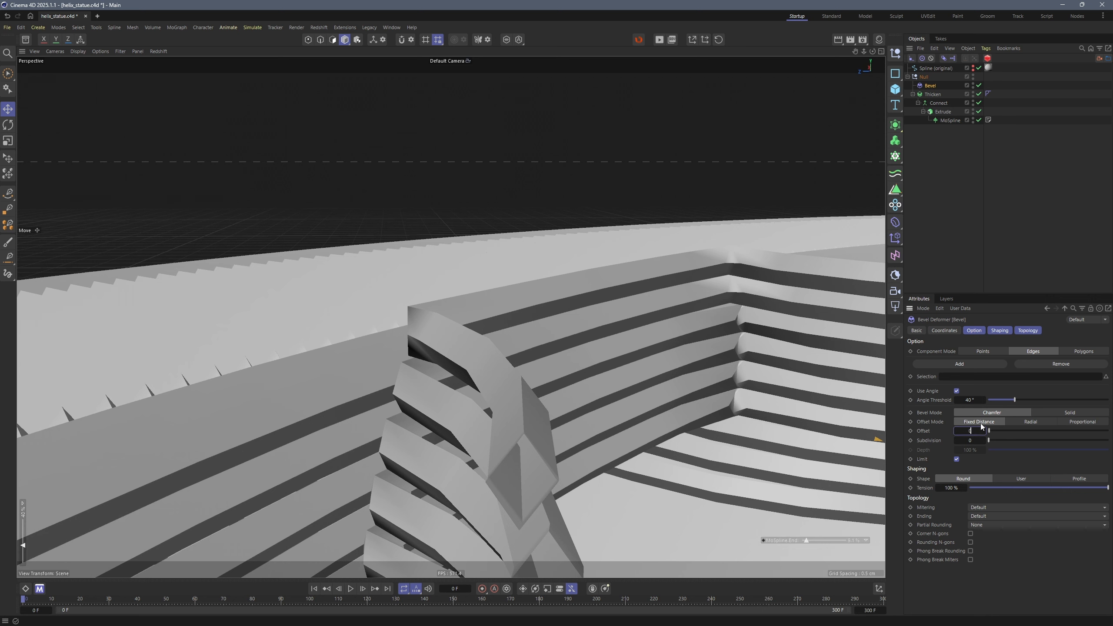
type("0.1")
key("Return")
double_click(969, 431)
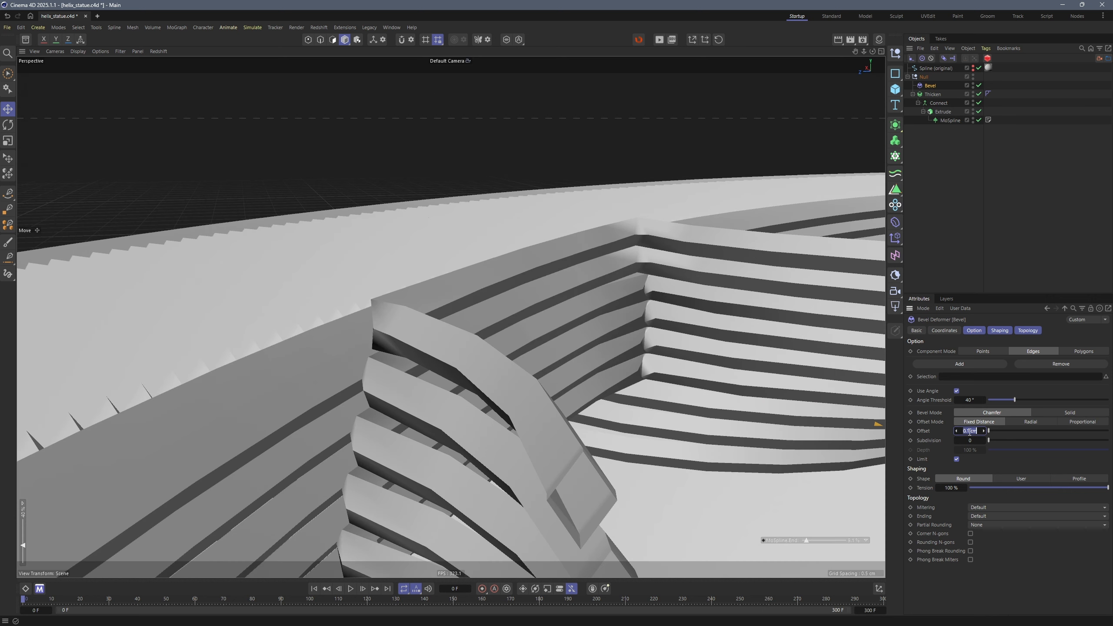
type("0.05")
key("Return")
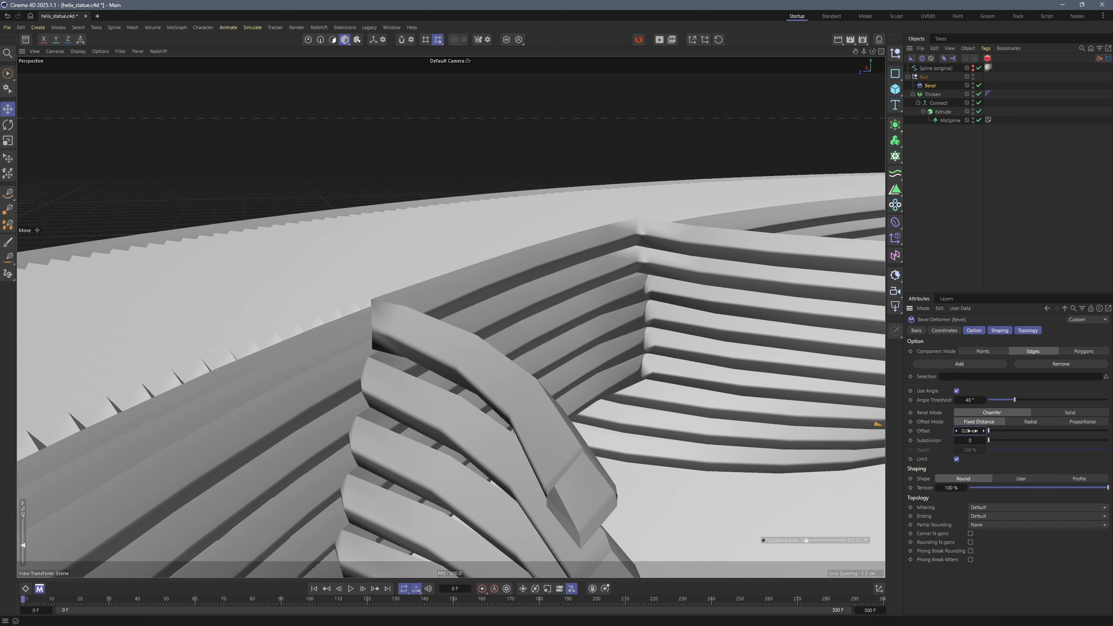
key("BackSpace")
type("25")
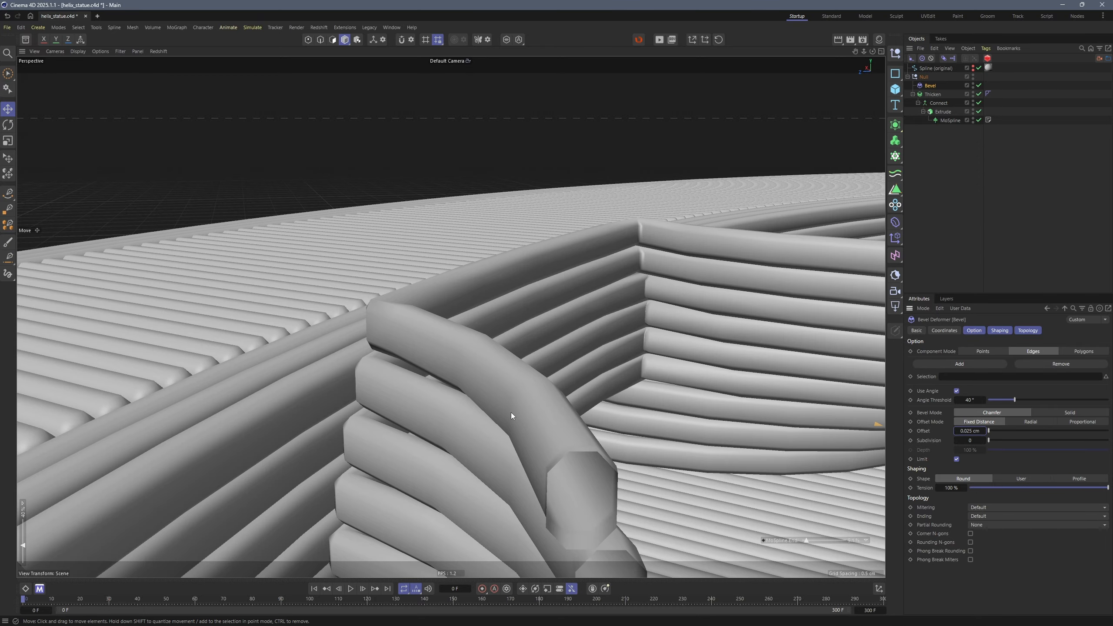
left_click_drag(511, 413, 525, 417, "alt")
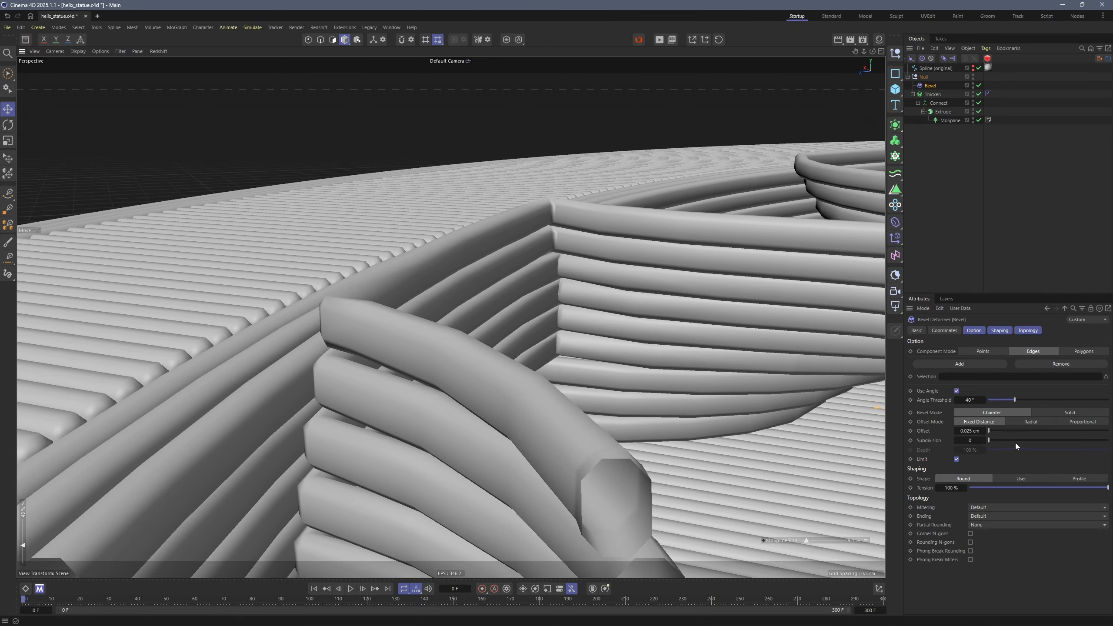
Step: Set the Bevel's offset to 0.03 cm and inspect the rounded strands across the whole base
left_click(970, 430)
key("BackSpace")
key("BackSpace")
type("3")
key("Return")
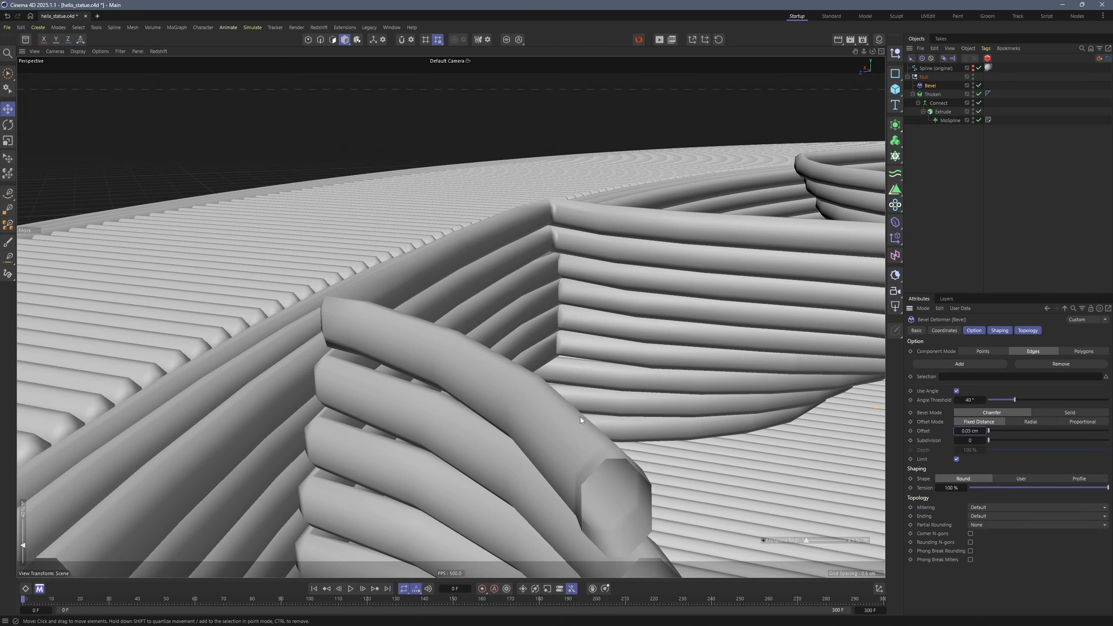
left_click_drag(579, 417, 603, 372, "alt")
scroll(605, 416, "down", 5)
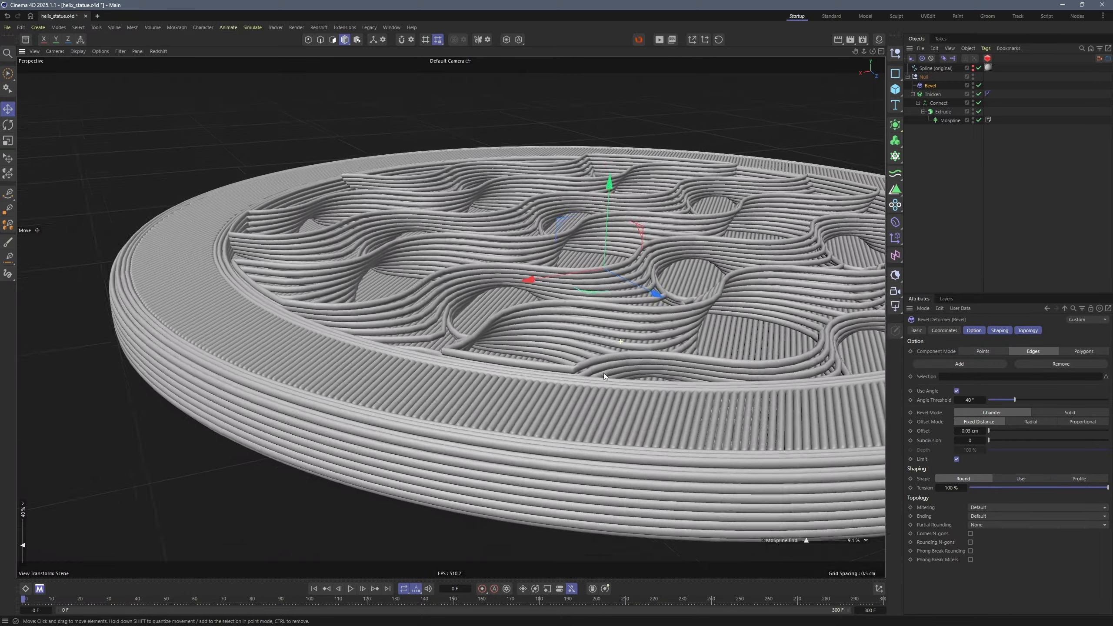
scroll(641, 365, "down", 2)
middle_click_drag(642, 366, 471, 374, "alt")
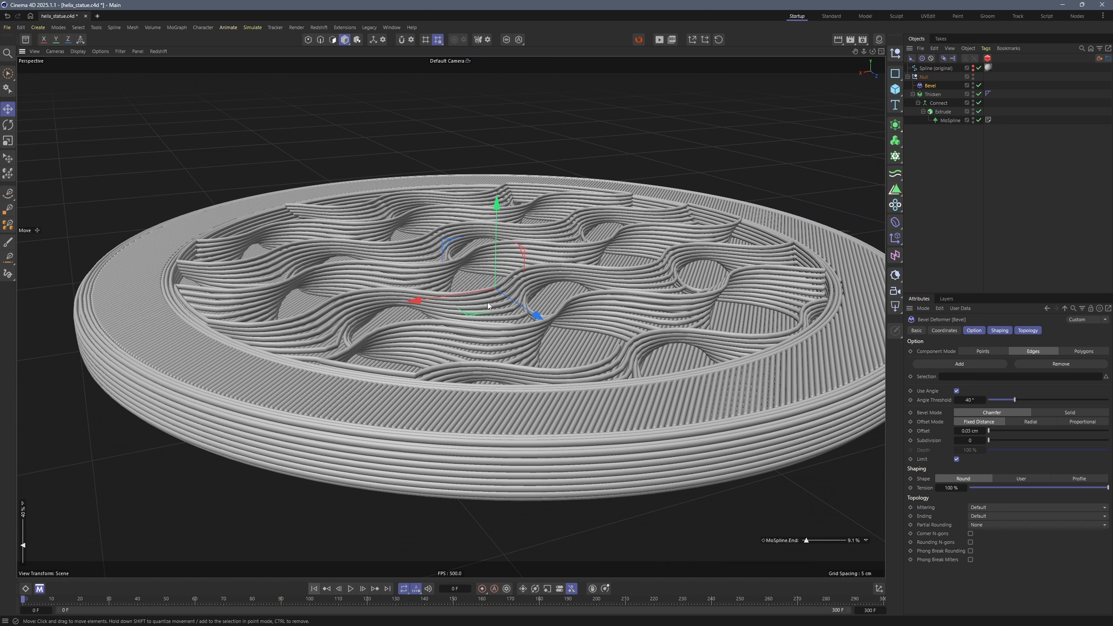
Step: Disable the Bevel deformer, raise the MoSpline's End to 28.3 %, and inspect the sharp strand corners inside the figure
left_click(979, 85)
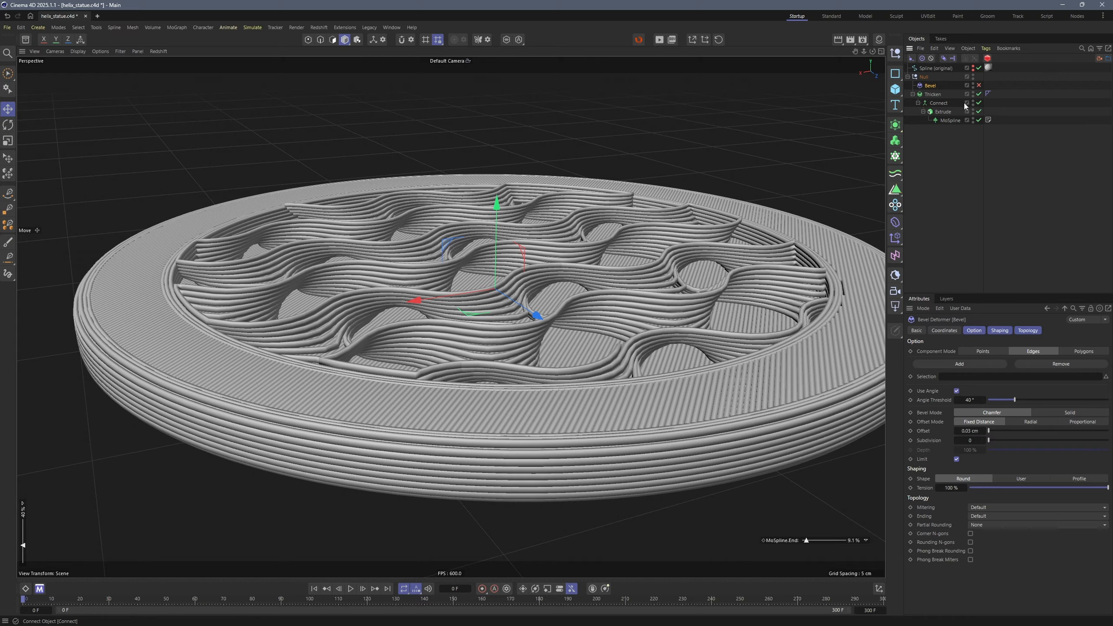
scroll(464, 353, "up", 2)
left_click_drag(463, 354, 457, 310, "alt")
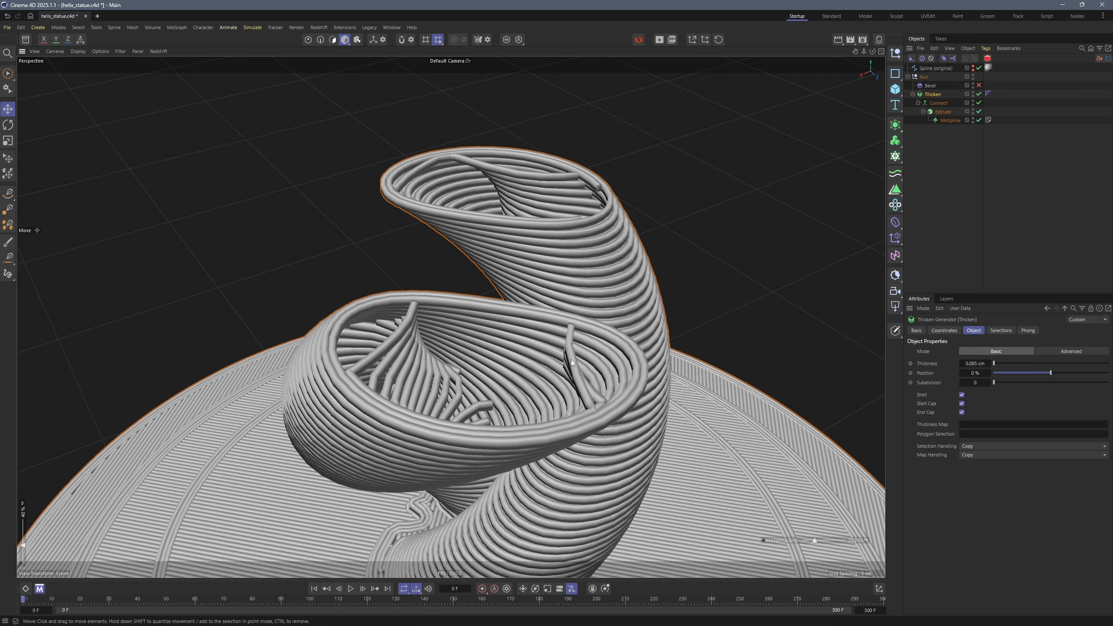
left_click_drag(567, 383, 670, 327, "alt")
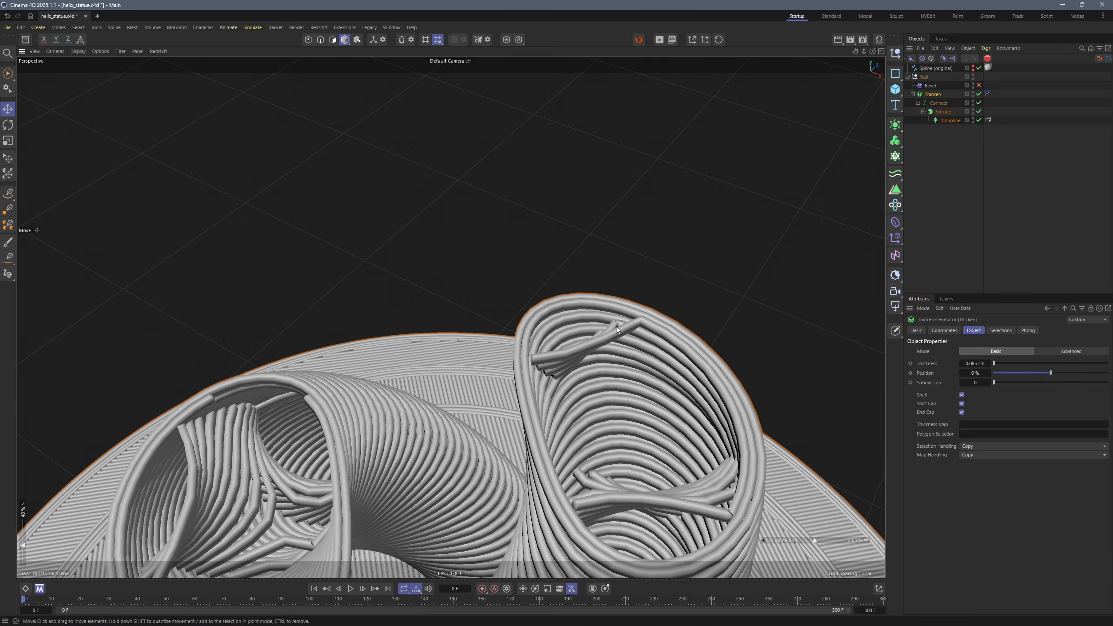
right_click_drag(616, 327, 676, 213, "alt")
left_click_drag(624, 304, 614, 342, "alt")
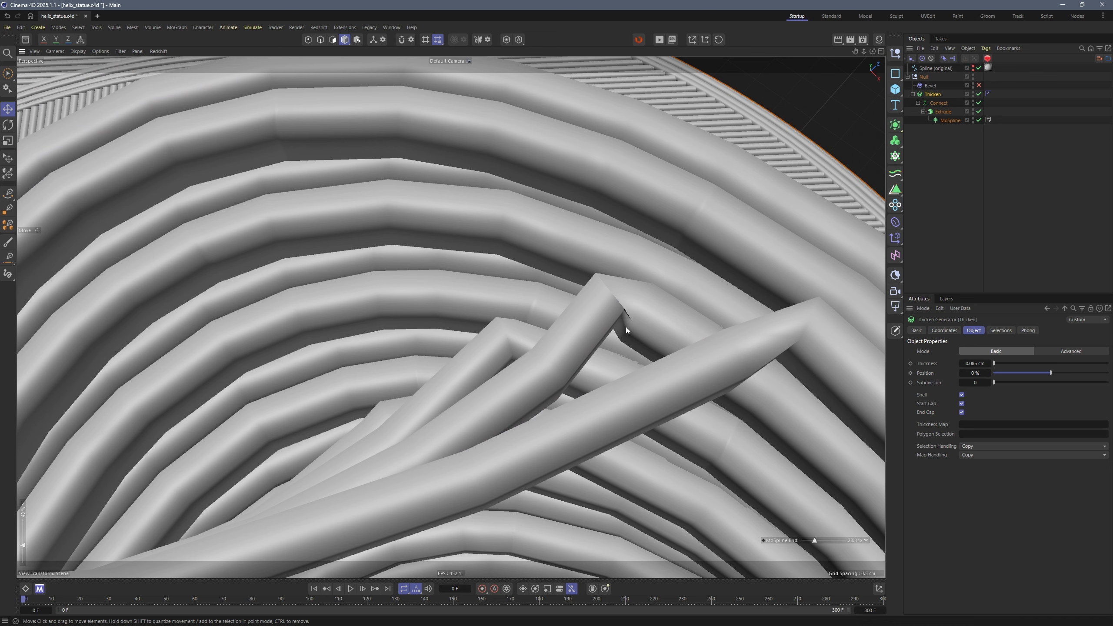
Step: Try the Thicken generator's Advanced mode on the sharp strand corners and return it to Basic
left_click(1063, 350)
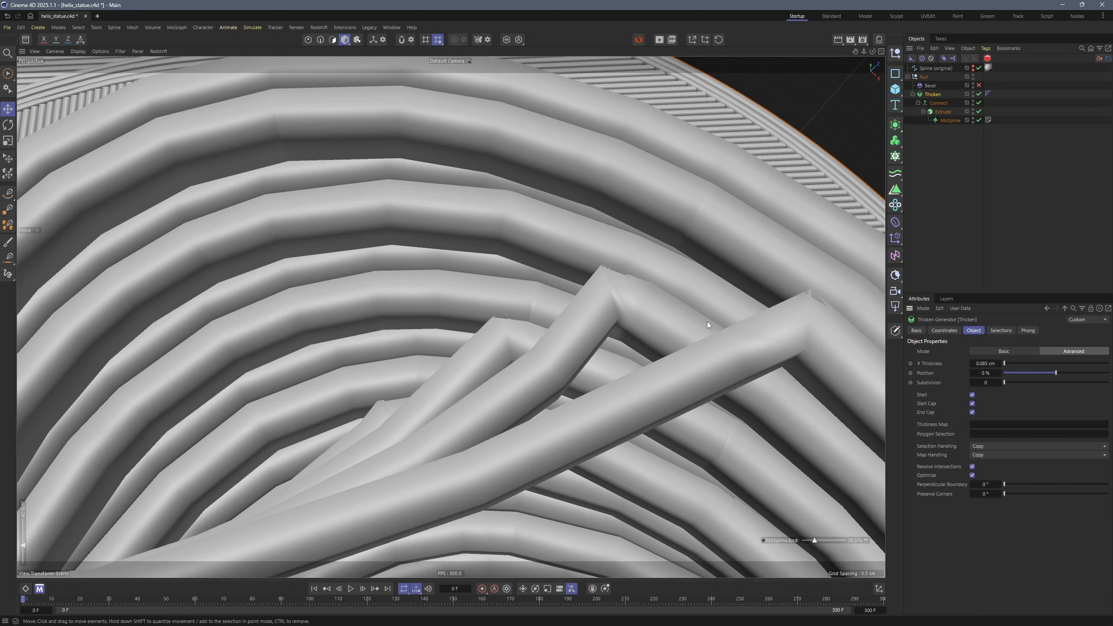
left_click_drag(673, 313, 444, 244, "alt")
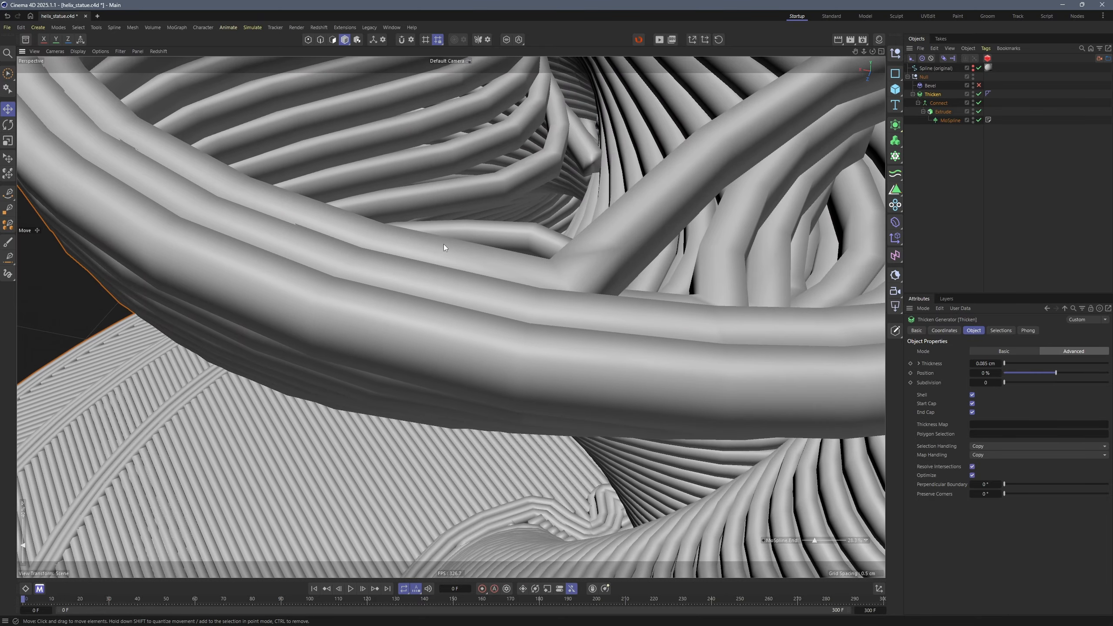
right_click_drag(443, 244, 398, 355, "alt")
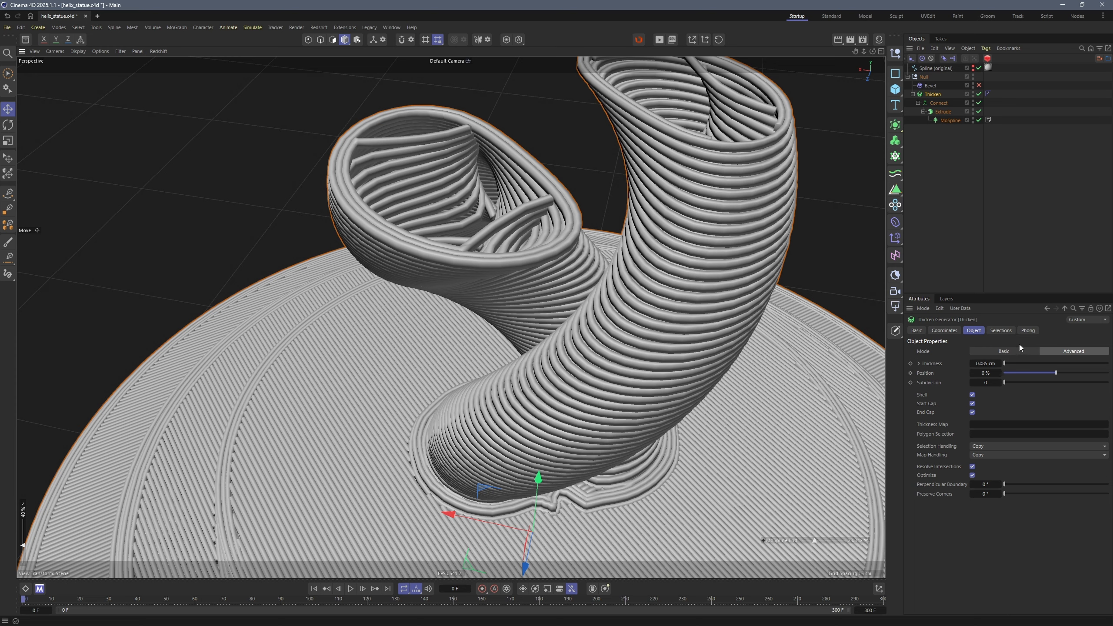
left_click(1006, 352)
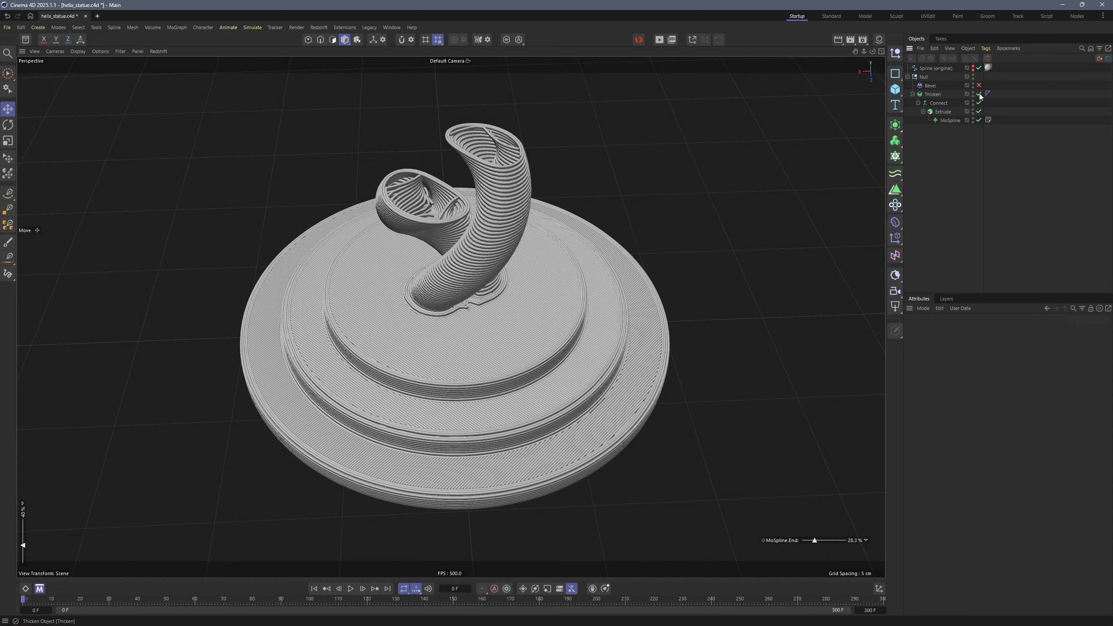
Step: Disable the Thicken, Connect and Extrude generators and lower the MoSpline's End to 21.2 %
left_click_drag(979, 102, 979, 111)
left_click_drag(494, 345, 494, 289, "alt")
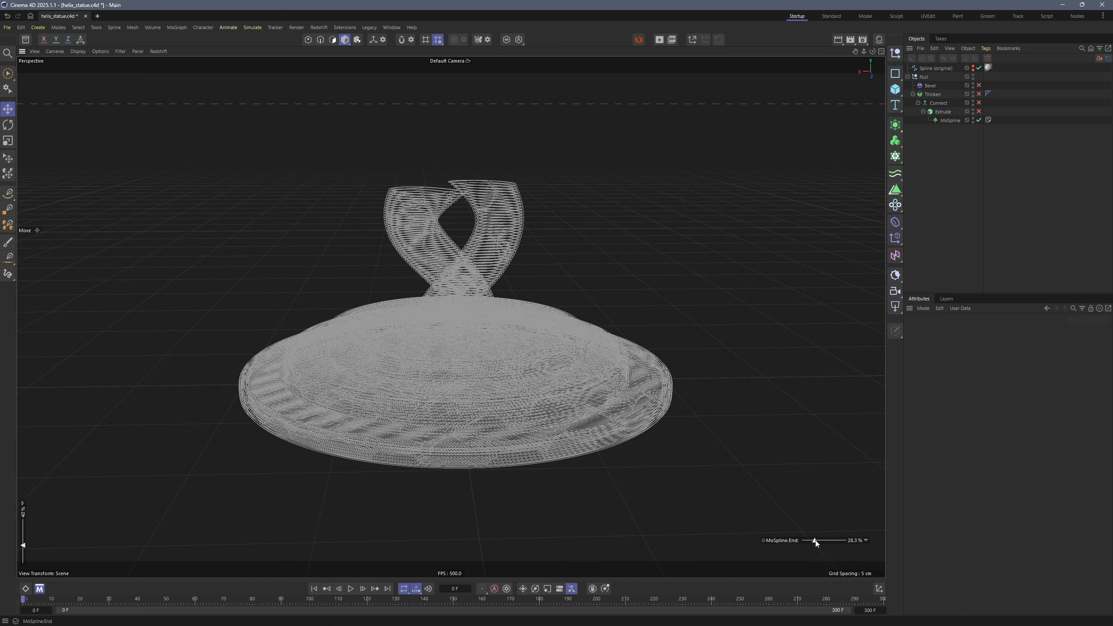
left_click_drag(815, 540, 811, 541)
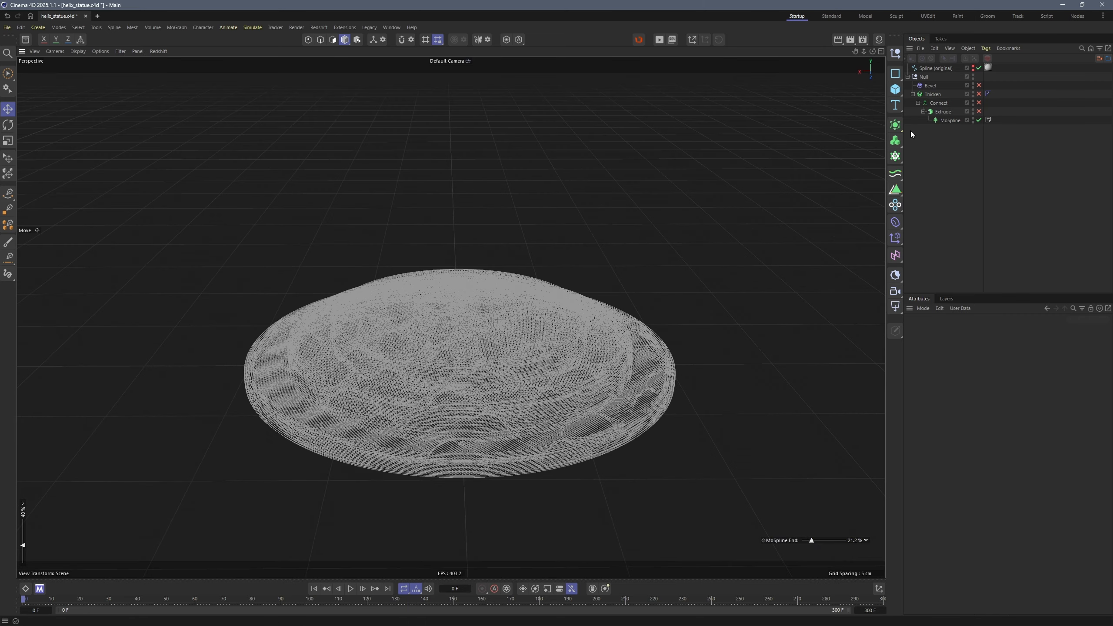
Step: Add a Tracer at the end of the hierarchy that traces the MoSpline with its tracing mode set to Connect Elements
left_click(895, 156)
left_click(930, 249)
left_click_drag(925, 68, 927, 184)
left_click_drag(949, 120, 975, 365)
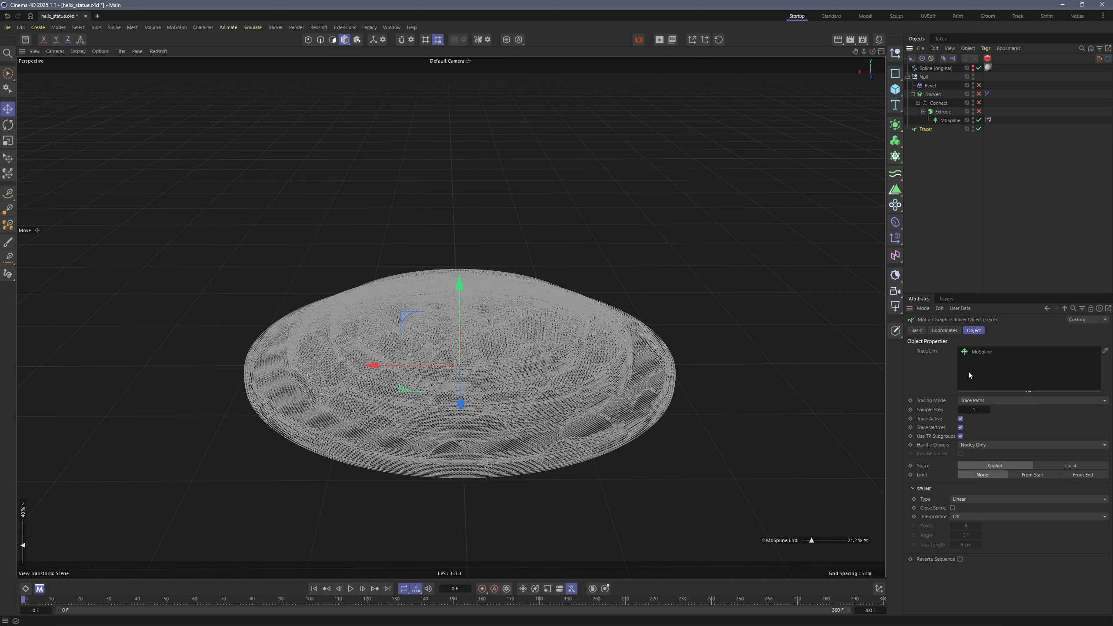
left_click(993, 399)
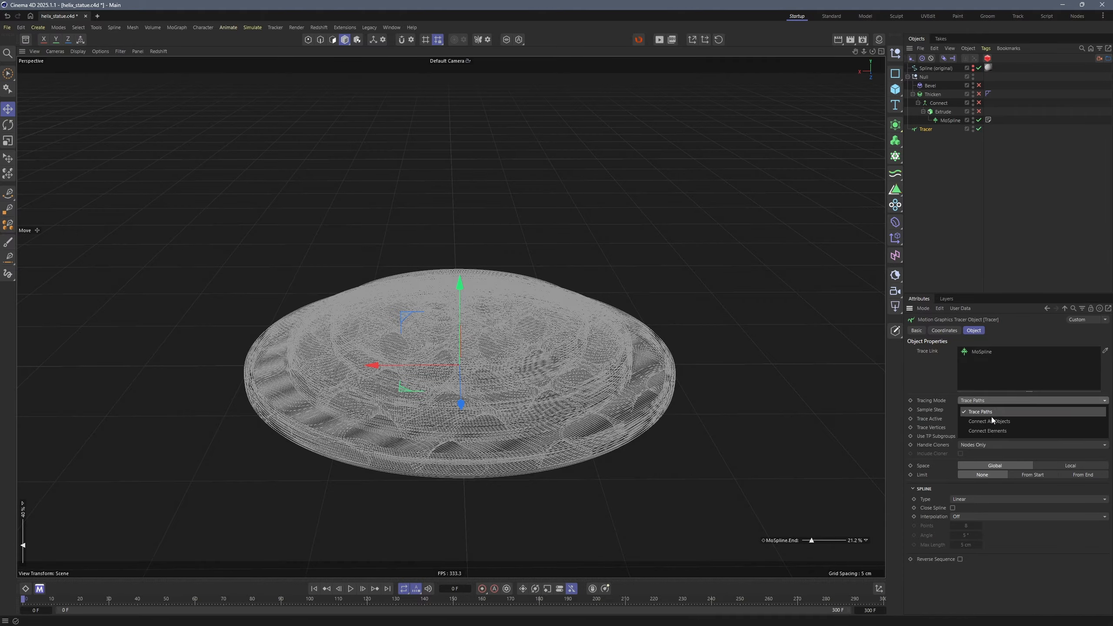
left_click(989, 430)
Step: Hide the MoSpline in the viewport and rename the Tracer to "Tracer (connect)"
left_click(965, 161)
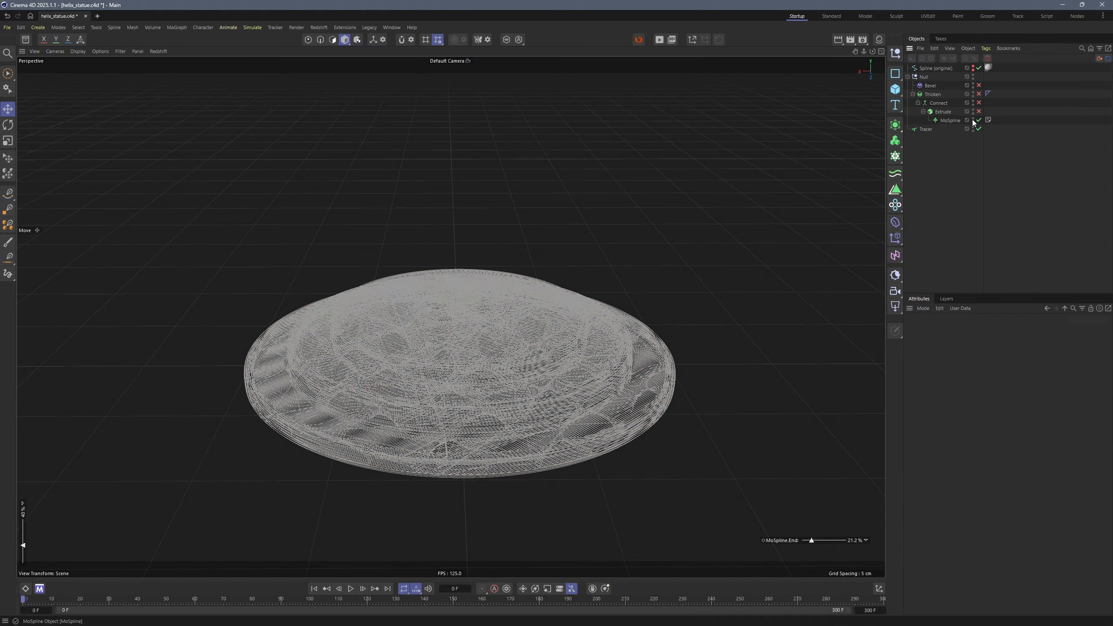
mouse_move(491, 324)
left_mouse_down("alt")
mouse_move(489, 439)
mouse_move(504, 320)
mouse_move(508, 424)
mouse_move(504, 315)
left_mouse_up("alt")
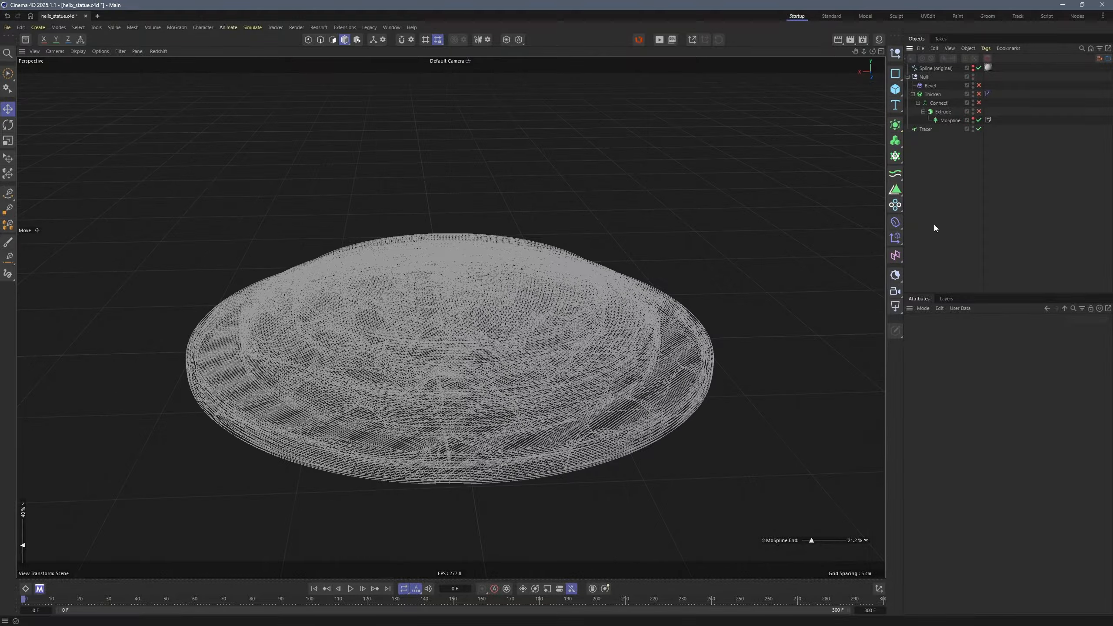
double_click(927, 130)
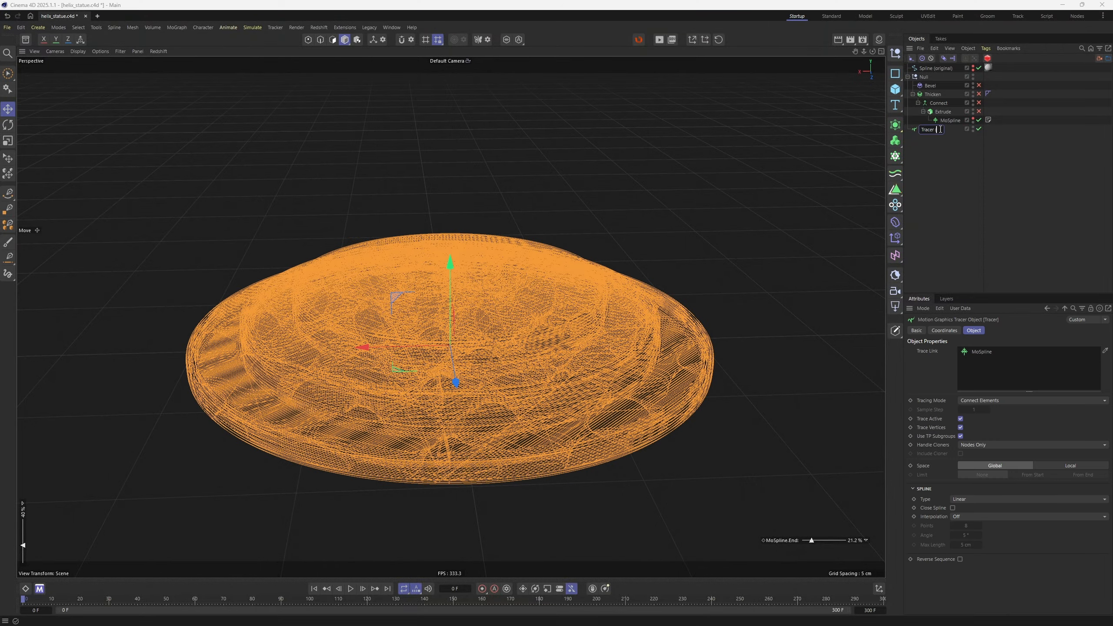
type("(connect)")
key("Return")
left_click(940, 168)
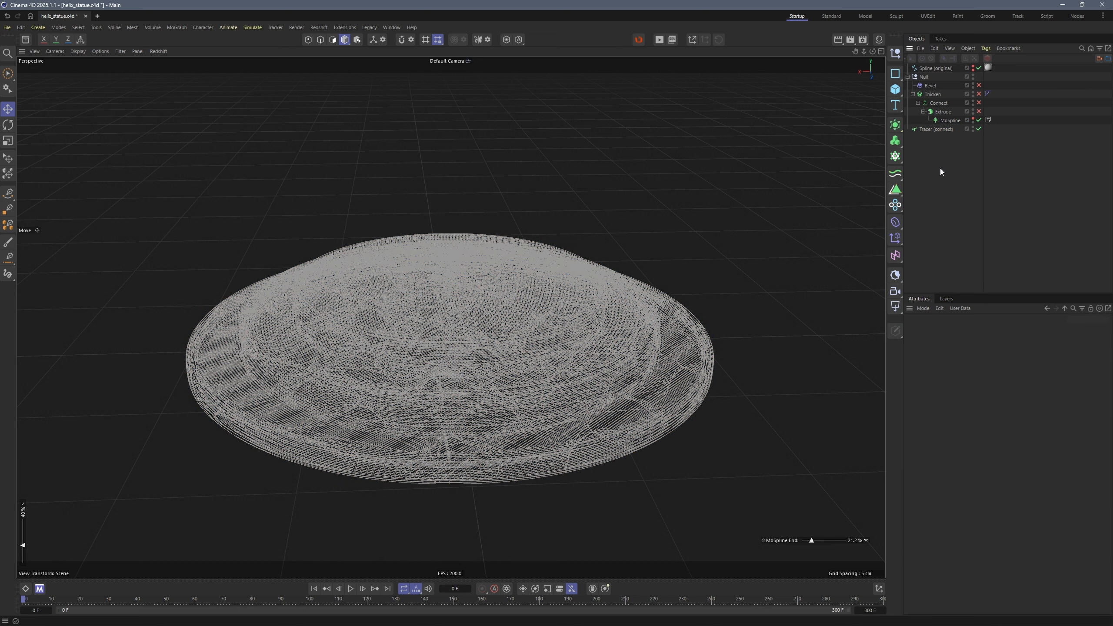
Step: Add a null at the end of the hierarchy with a Locator shape, 1 cm radius and Y orientation
left_click(895, 53)
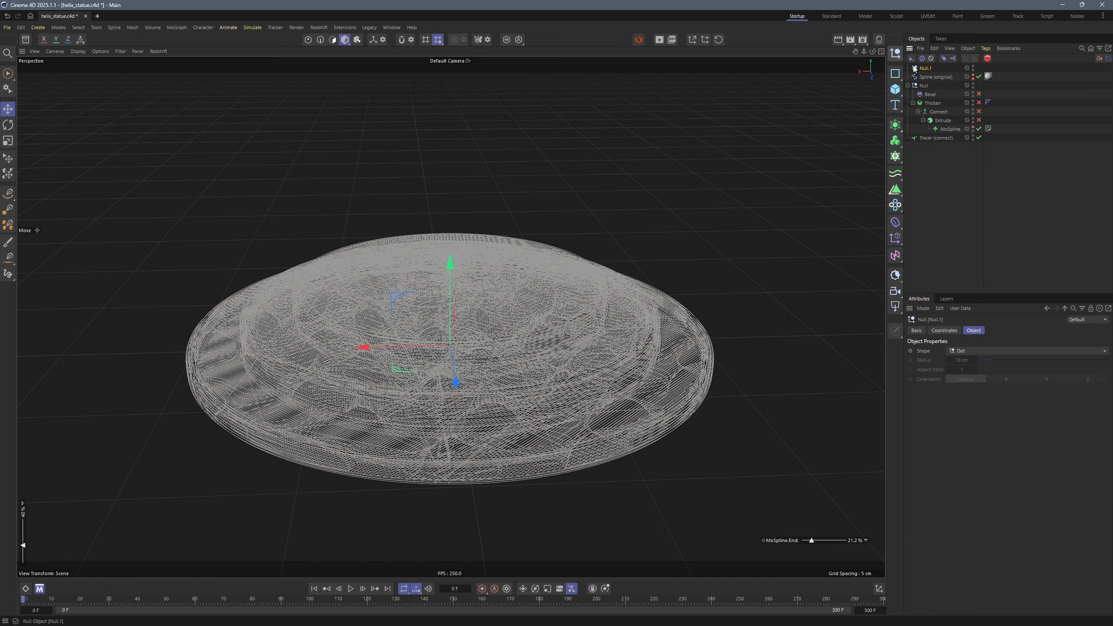
left_click(973, 352)
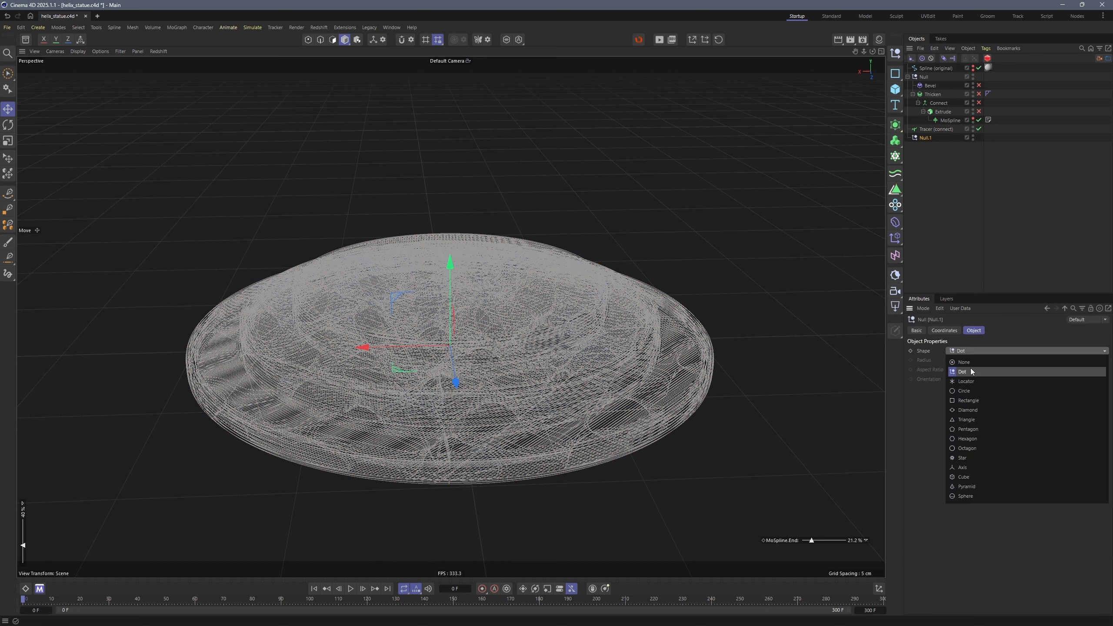
left_click(966, 381)
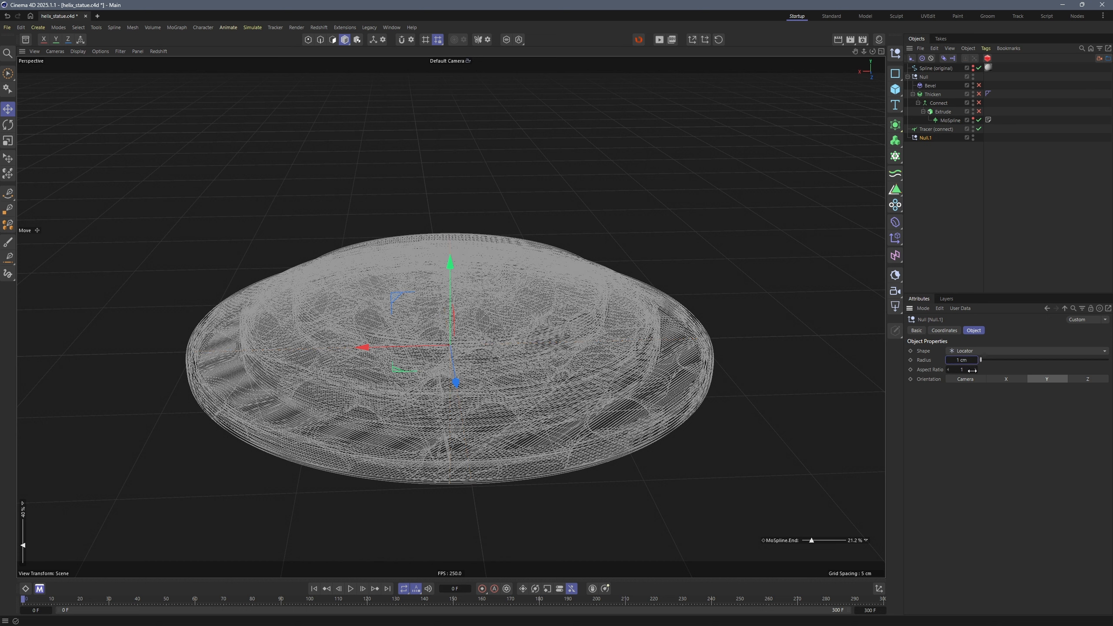
Step: Give the new null a custom cyan display color and rename it "Head"
left_click(917, 331)
left_click(964, 402)
left_click(1008, 444)
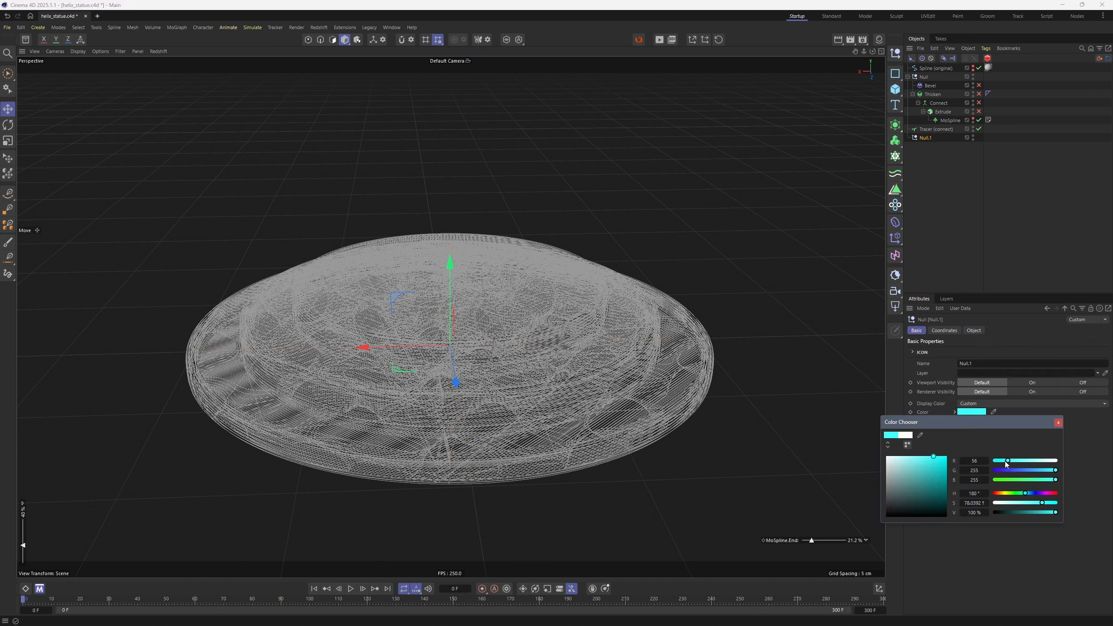
left_click(1058, 423)
double_click(922, 138)
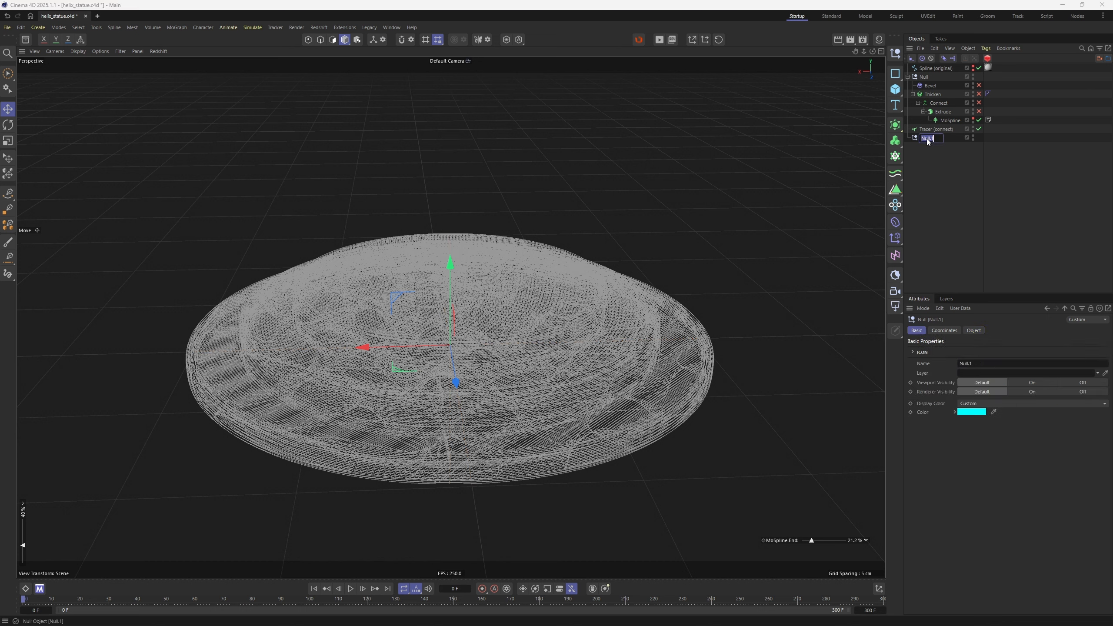
type("Head")
key("Return")
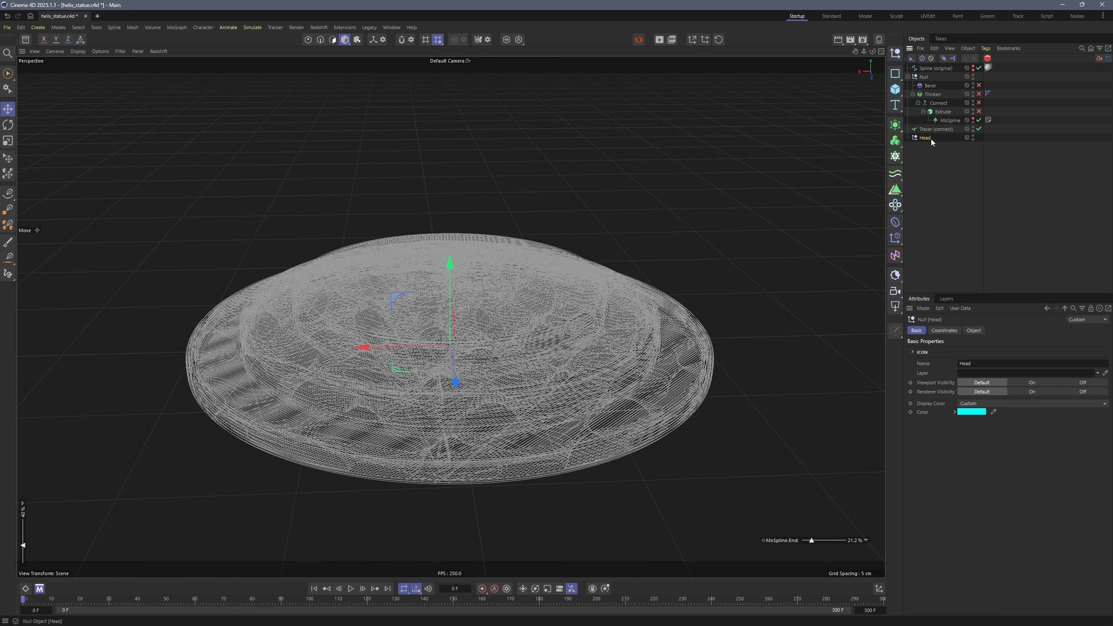
Step: Add an Align to Spline tag to the Head null, with Tracer (connect) as its spline path and Position at 100 %
right_click(929, 140)
type("ali")
mouse_move(964, 157)
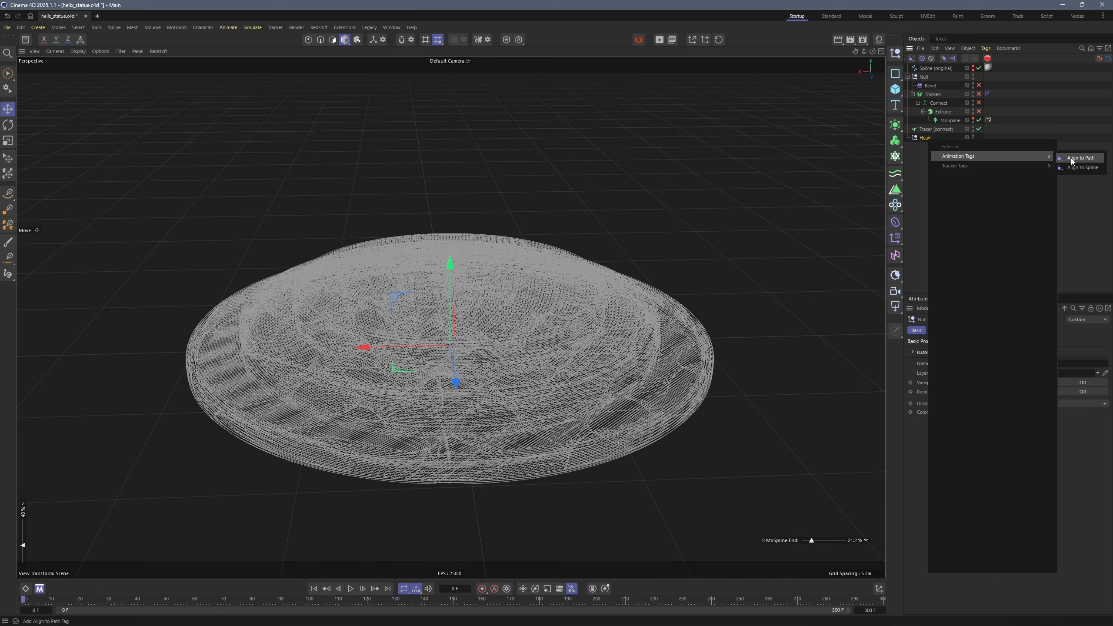
left_click(1074, 167)
left_click_drag(936, 129, 1008, 379)
left_click_drag(1042, 378, 1108, 379)
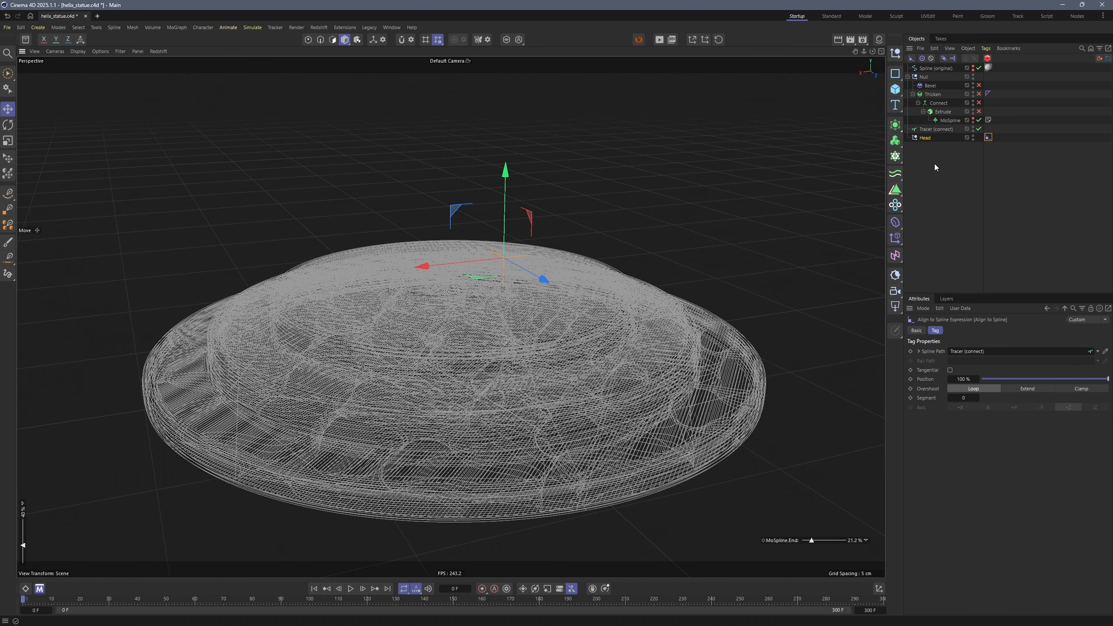
left_click(934, 165)
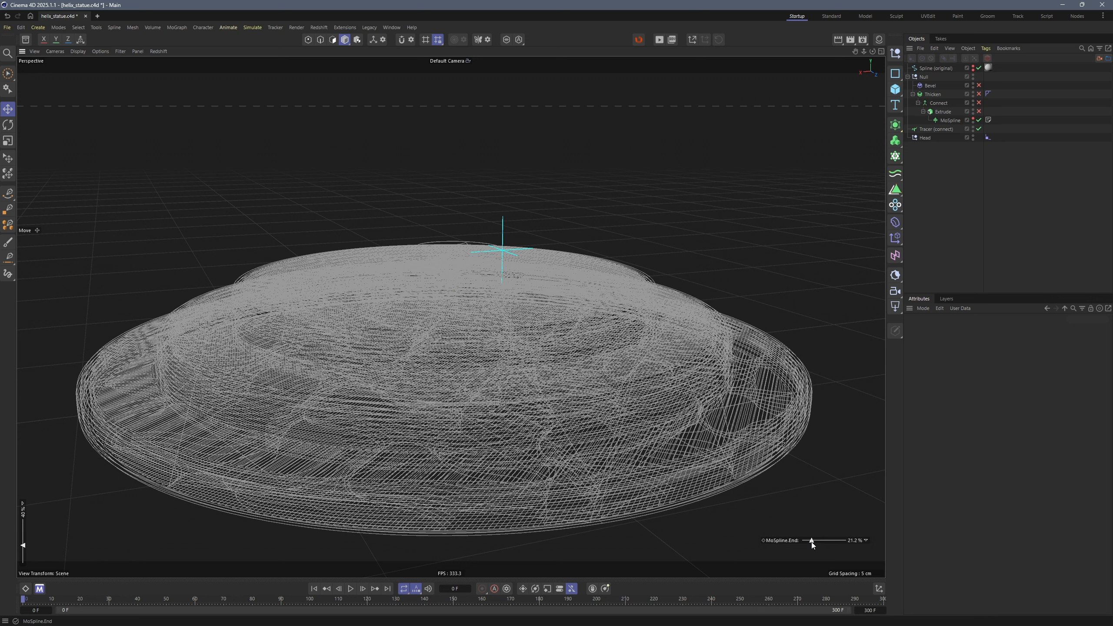
Step: Set the Align to Spline tag's priority to Generators and raise the MoSpline's End to 25.3 %
left_click_drag(812, 543, 813, 541)
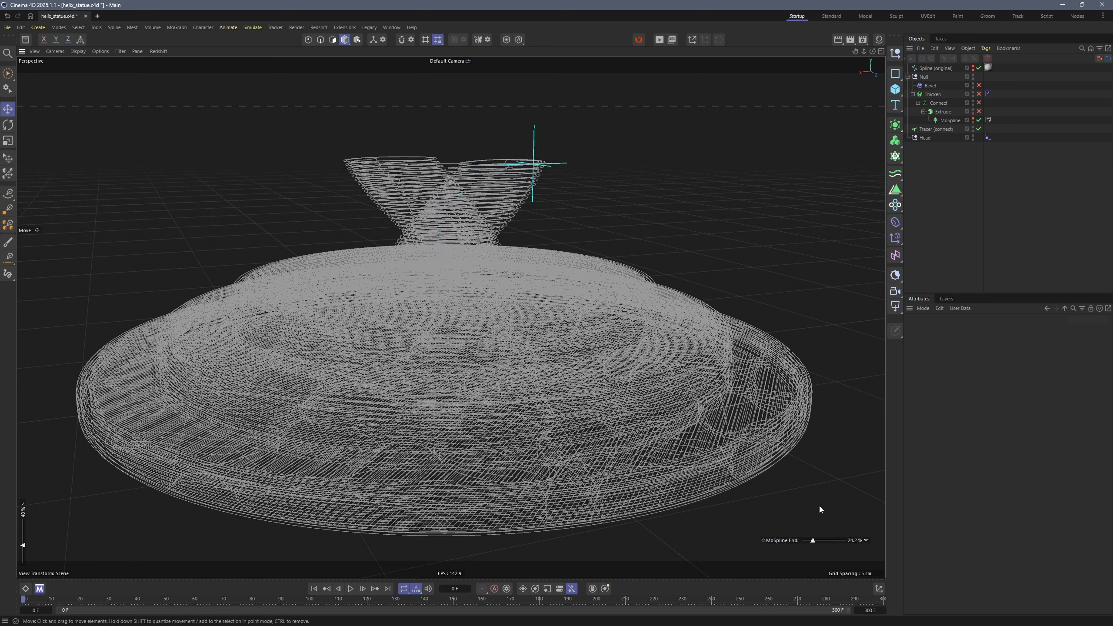
left_click(988, 137)
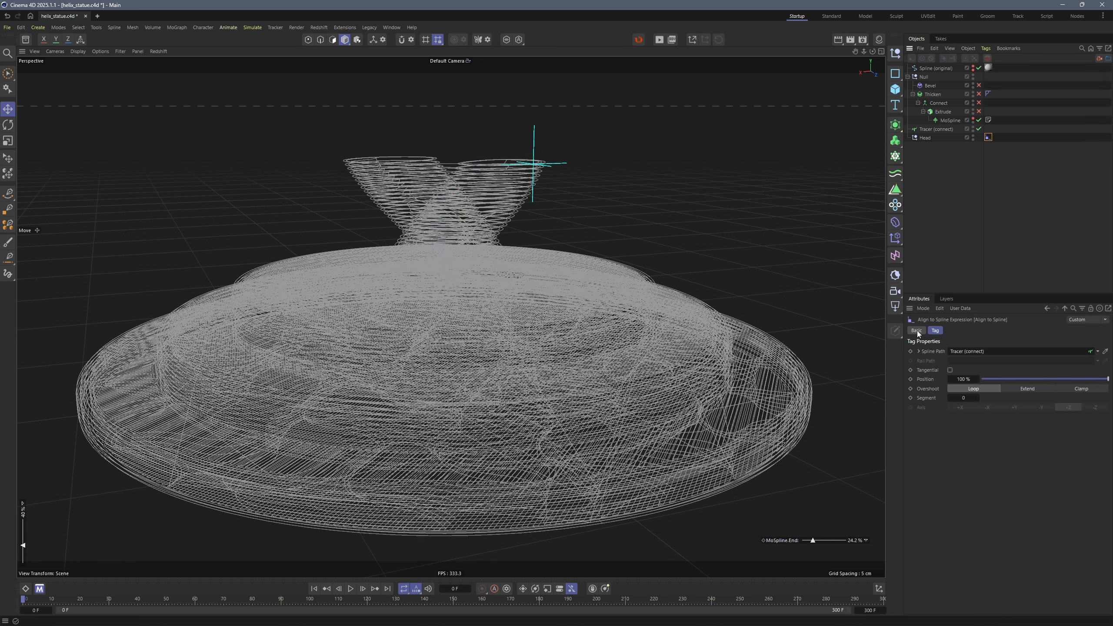
left_click(916, 331)
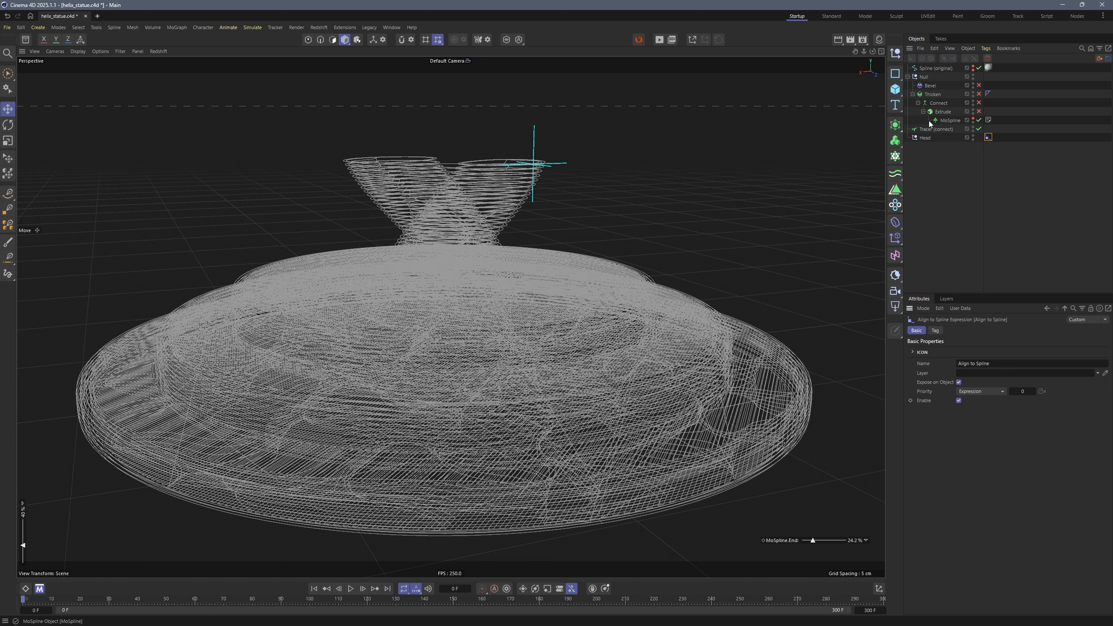
left_click(967, 388)
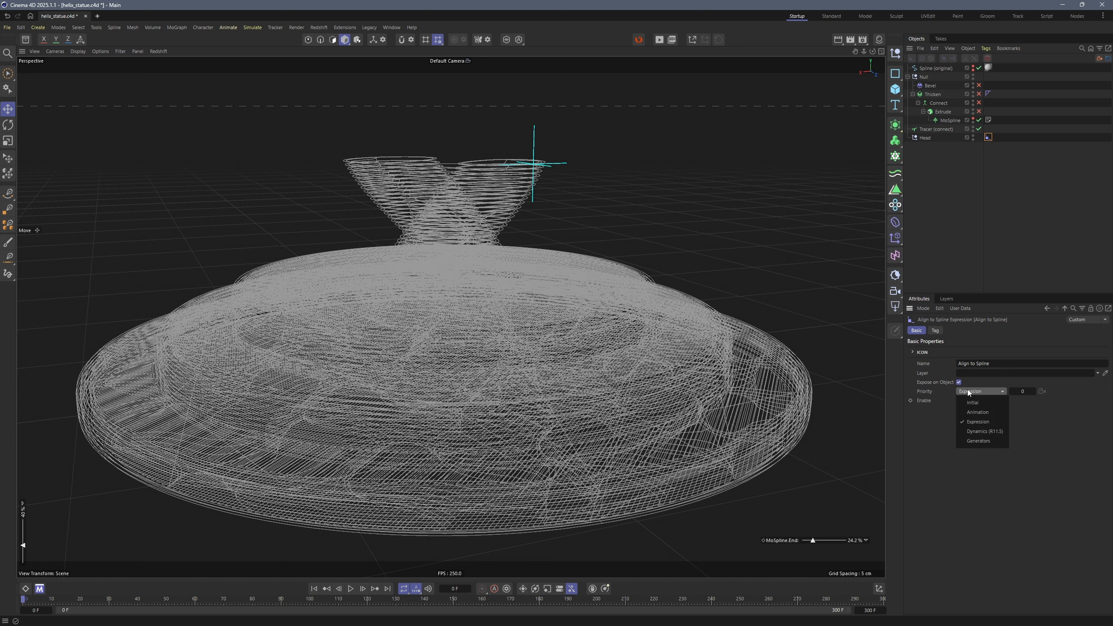
left_click(980, 442)
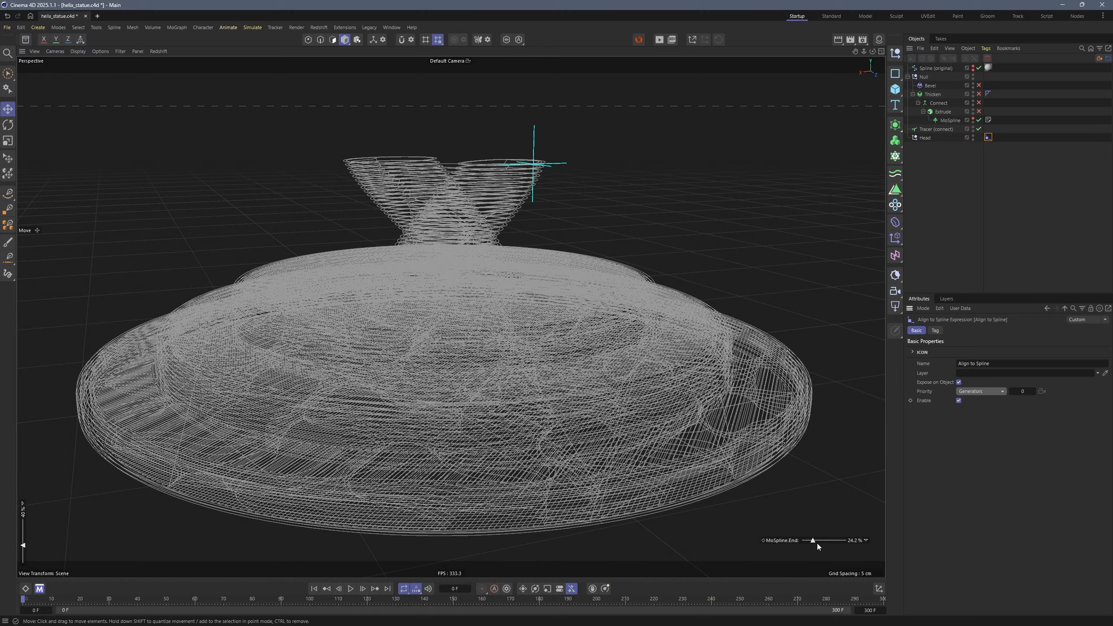
left_click_drag(813, 541, 813, 541)
left_click_drag(504, 307, 500, 269, "alt")
Step: Add a downward-pointing cone (-Y) under Head with 1 cm bottom radius and height, and raise its tip to the null
left_click(942, 137)
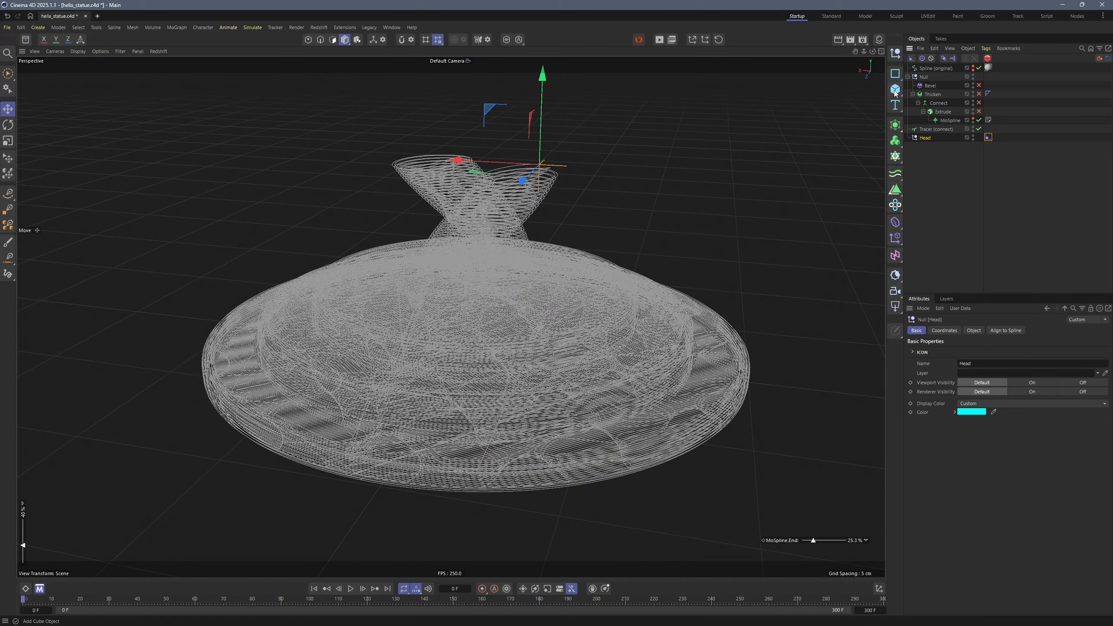
left_click(895, 89)
left_click(984, 151)
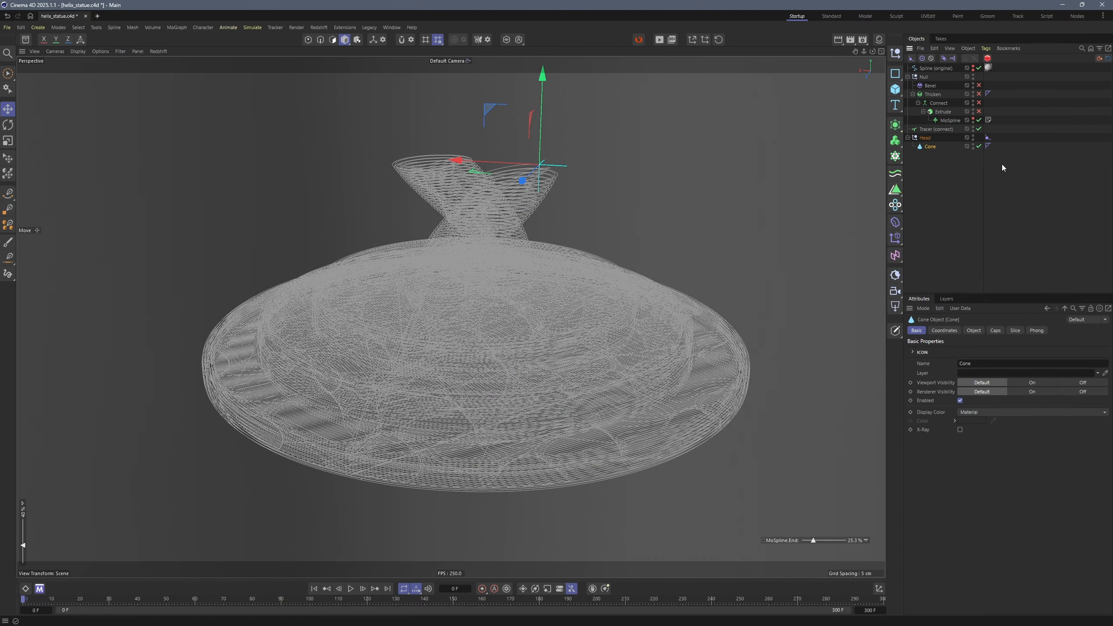
left_click(972, 330)
left_click(974, 361)
type("1")
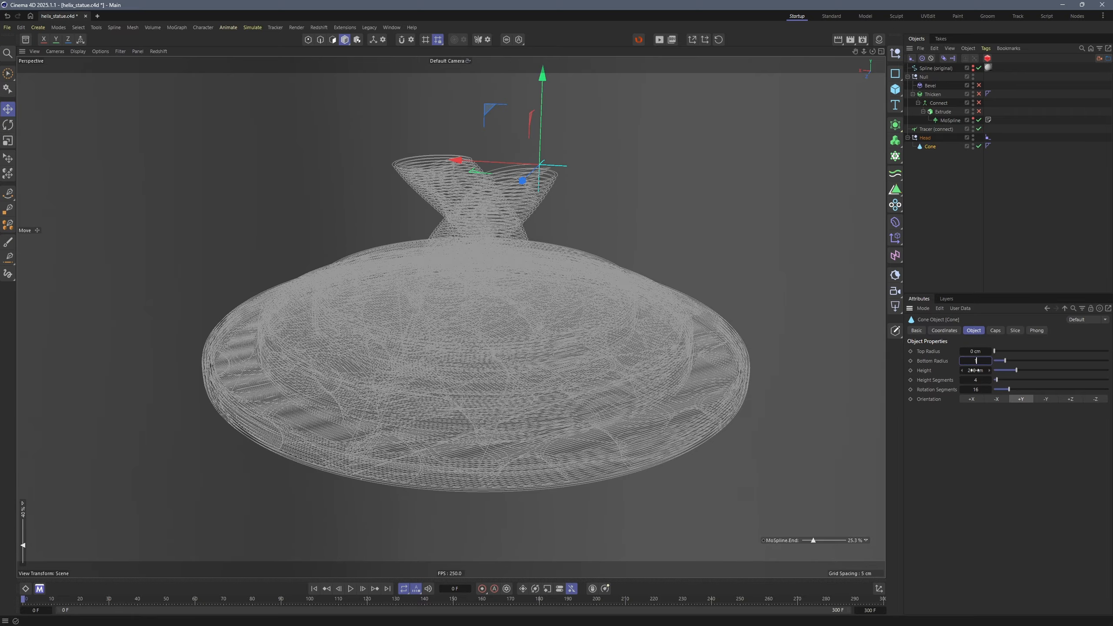
key("Tab")
type("1")
key("Return")
left_click(1046, 398)
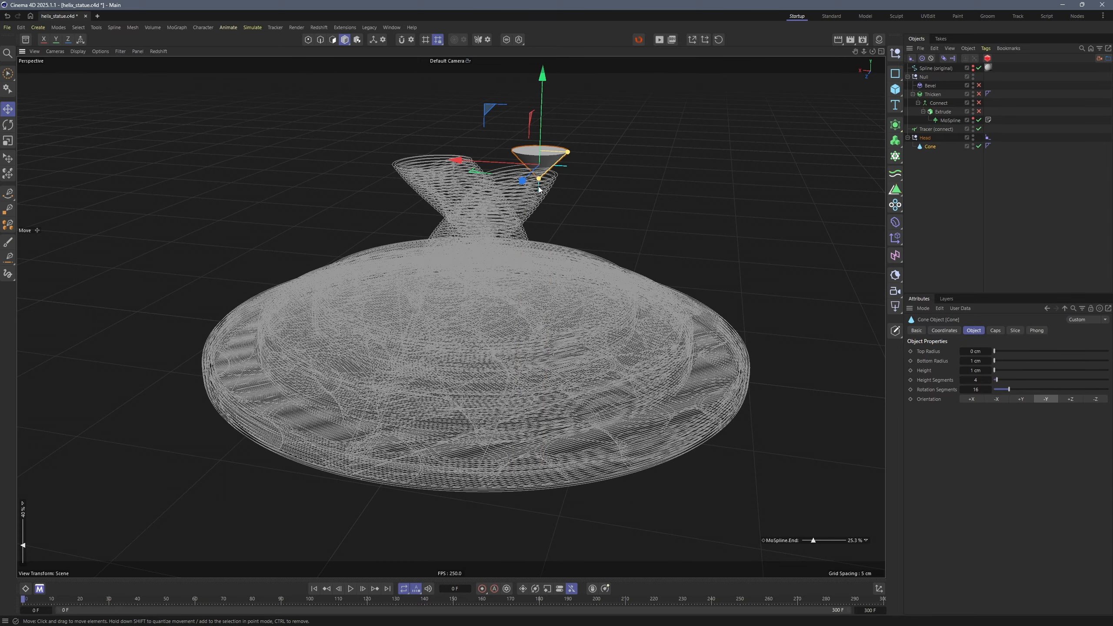
scroll(544, 128, "up", 5)
left_click_drag(534, 152, 537, 123)
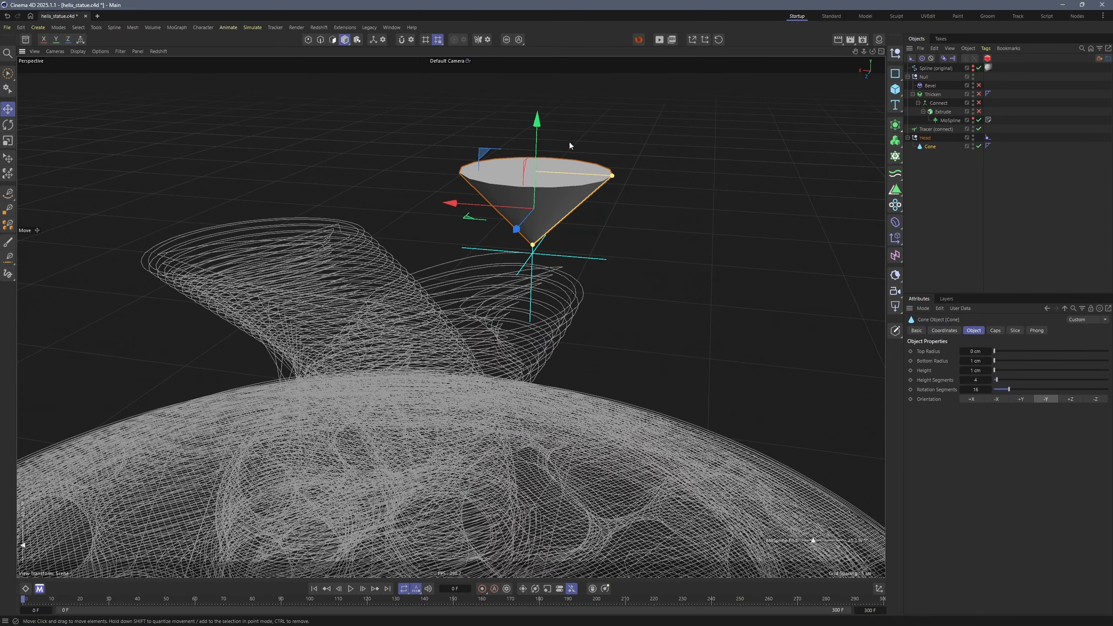
Step: Give the cone a custom orange display color and narrow its bottom radius to about 0.39 cm
left_click(917, 330)
left_click(1030, 413)
left_click(979, 453)
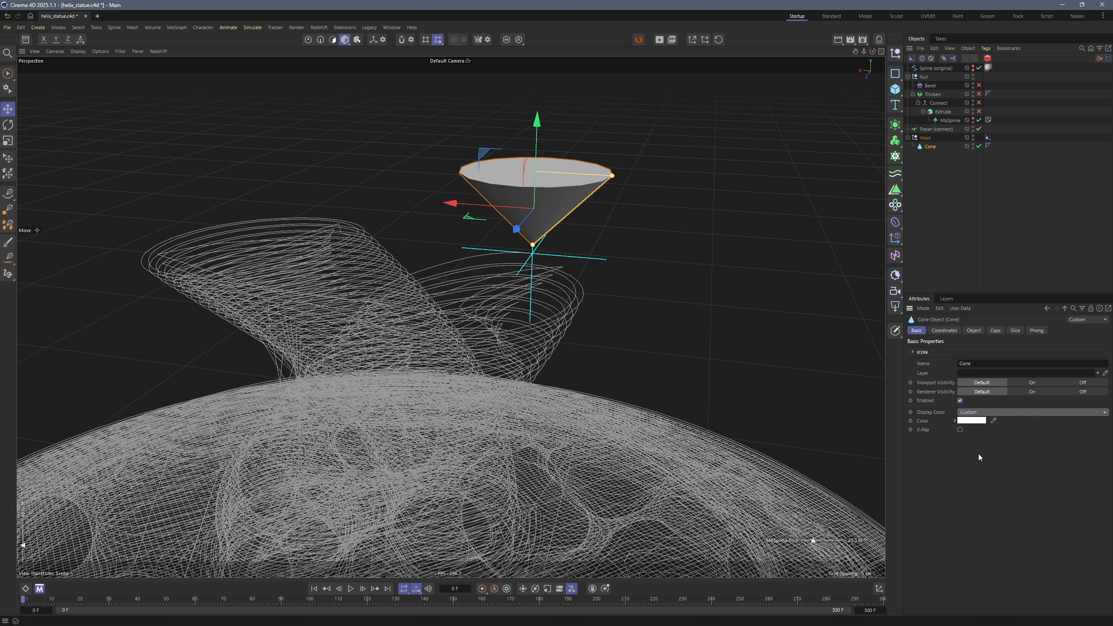
left_click(981, 421)
left_click(994, 488)
left_click(1025, 478)
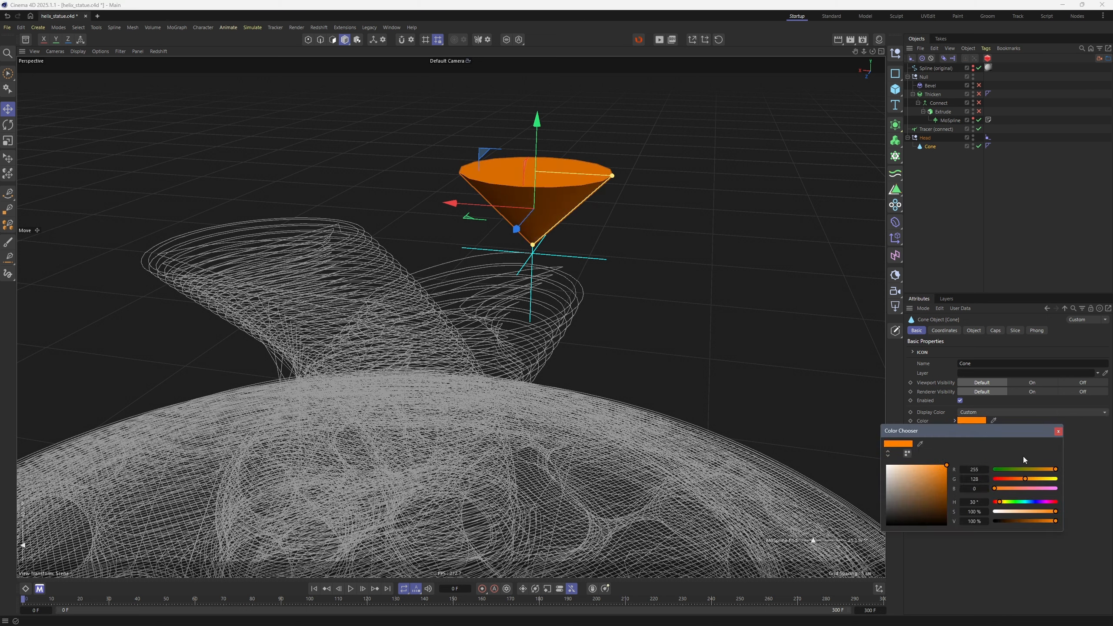
left_click(1059, 433)
left_click_drag(612, 176, 565, 174)
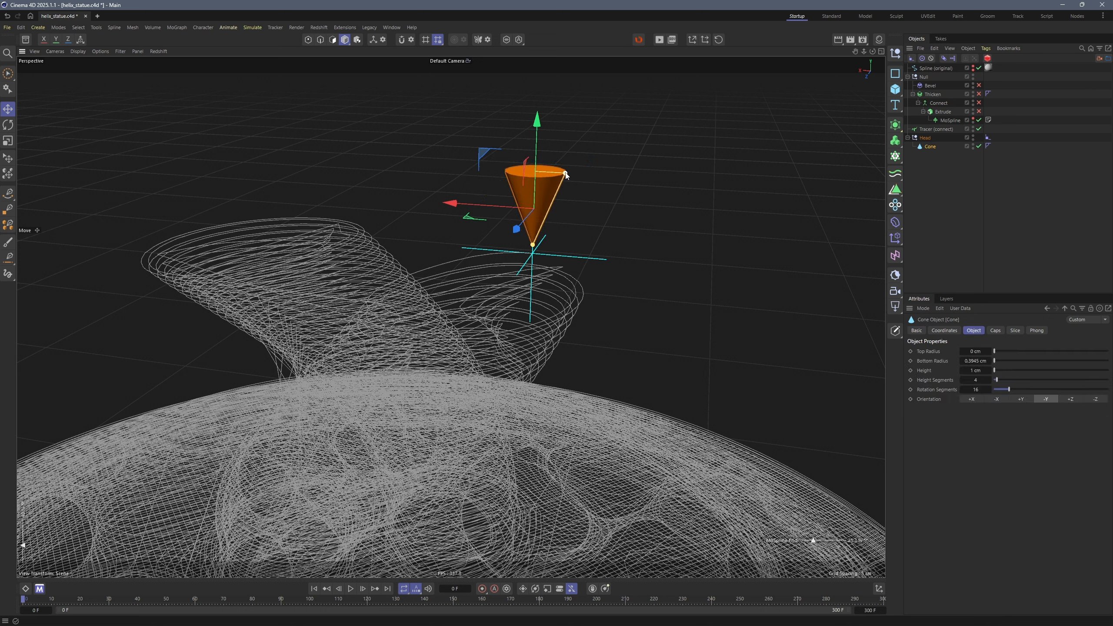
Step: Enable the Extrude, Connect and Thicken generators and raise the MoSpline's End to 29.3 %
left_click(984, 179)
left_click(979, 111)
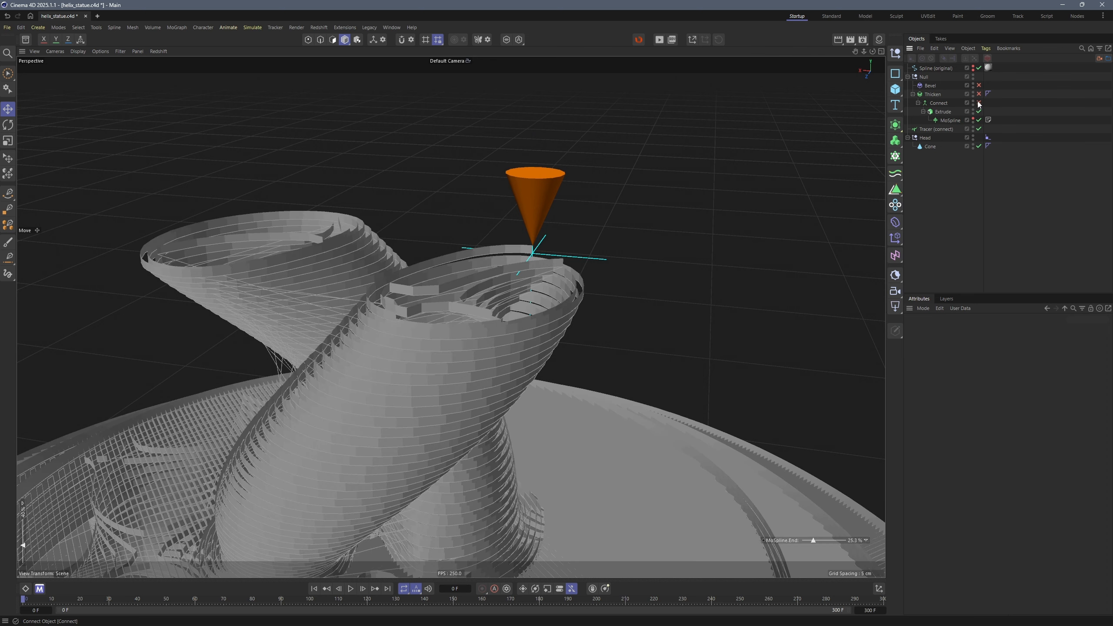
left_click(979, 103)
left_click(979, 94)
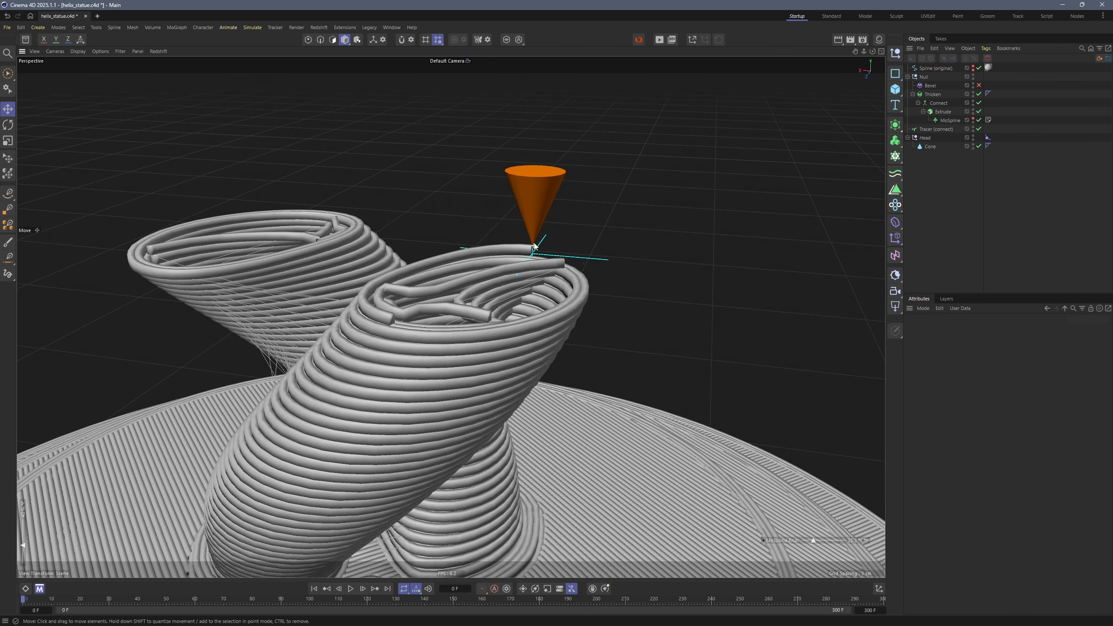
scroll(535, 247, "up", 2)
scroll(514, 305, "down", 8)
left_click_drag(814, 540, 815, 541)
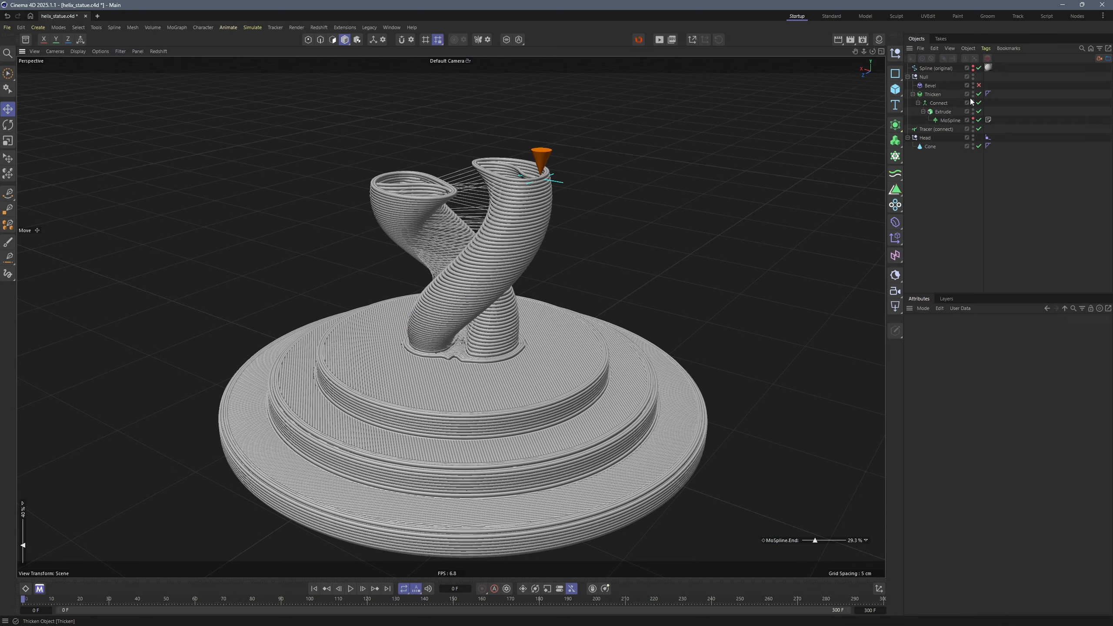
Step: Disable the Thicken, Connect and Extrude generators
left_click_drag(979, 94, 979, 103)
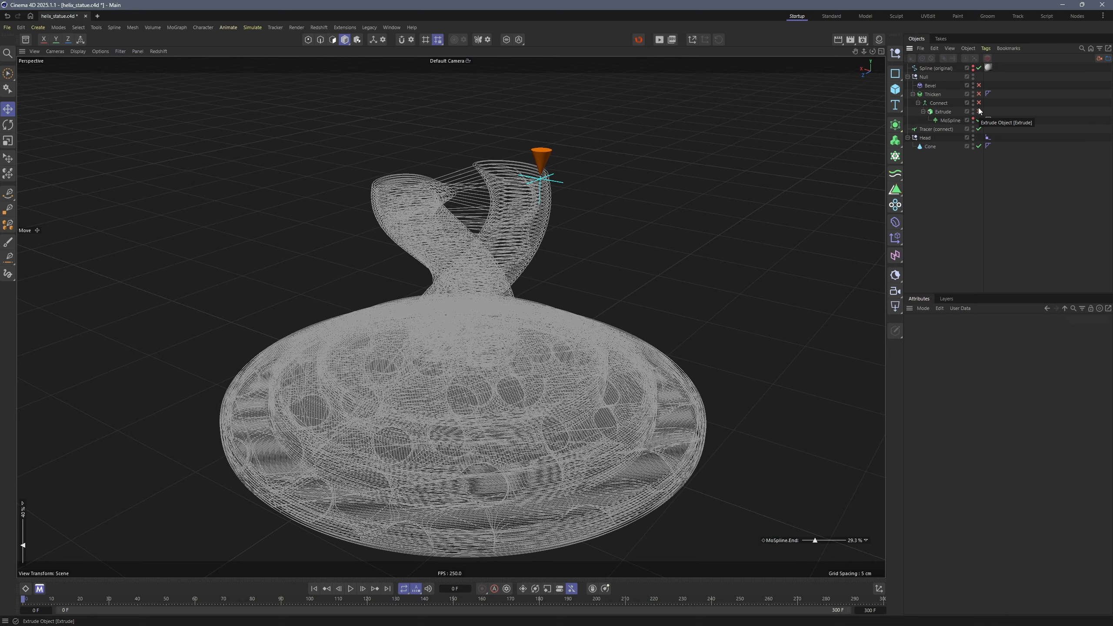
middle_click_drag(488, 221, 502, 274, "alt")
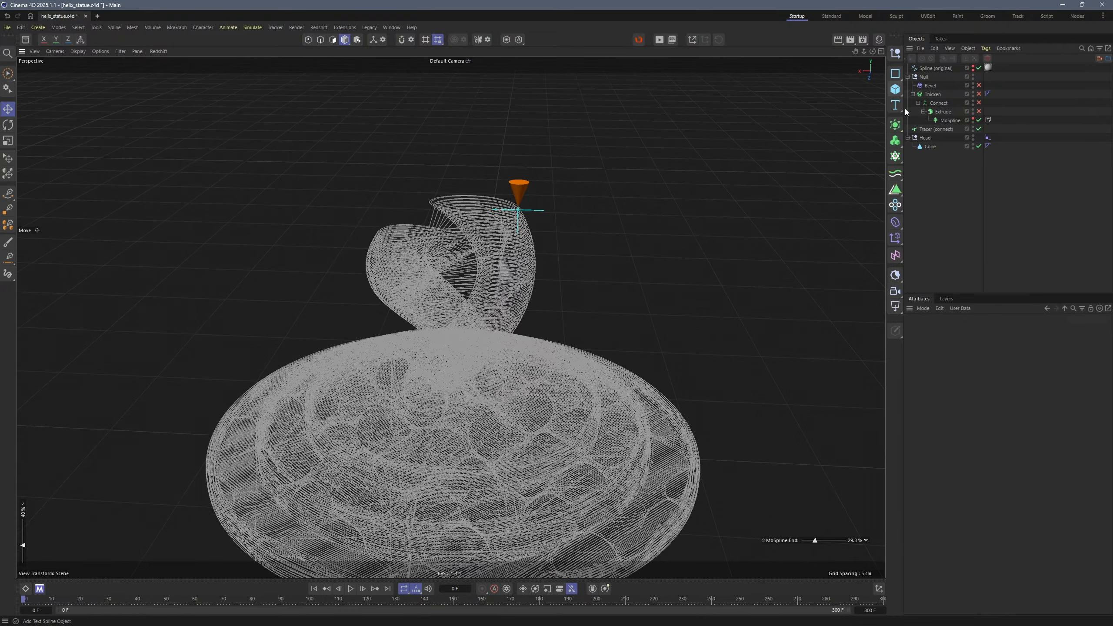
Step: Add a cube above the Cone in the Head group and shrink it to about 1.37 × 0.47 × 1.72 cm
left_click(931, 147)
left_click(895, 89, "shift")
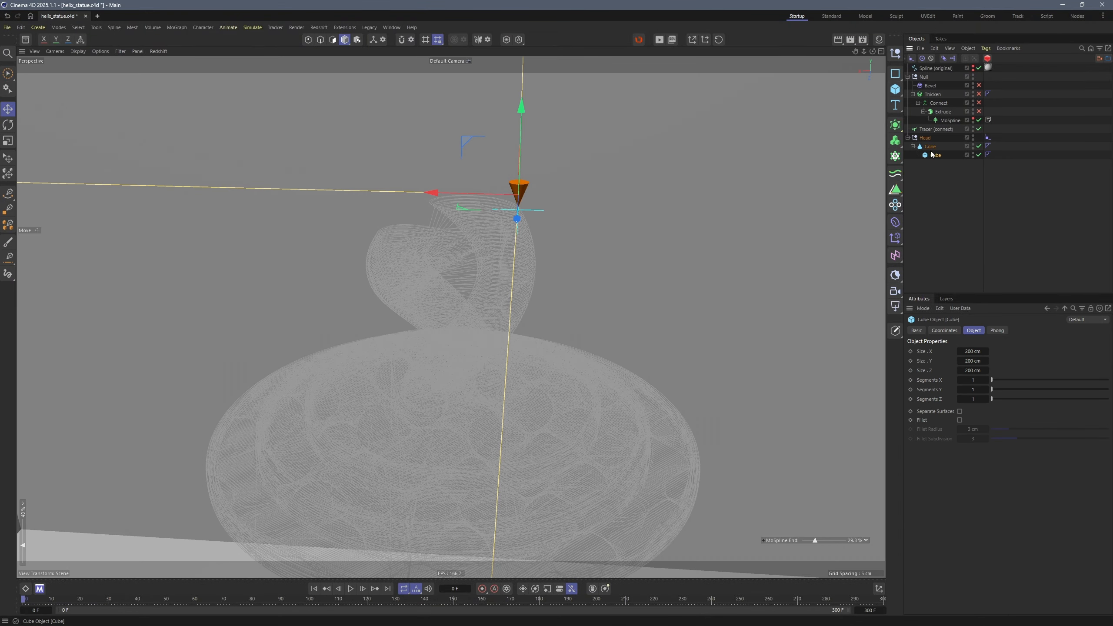
left_click_drag(935, 155, 931, 144)
left_click_drag(524, 63, 516, 179)
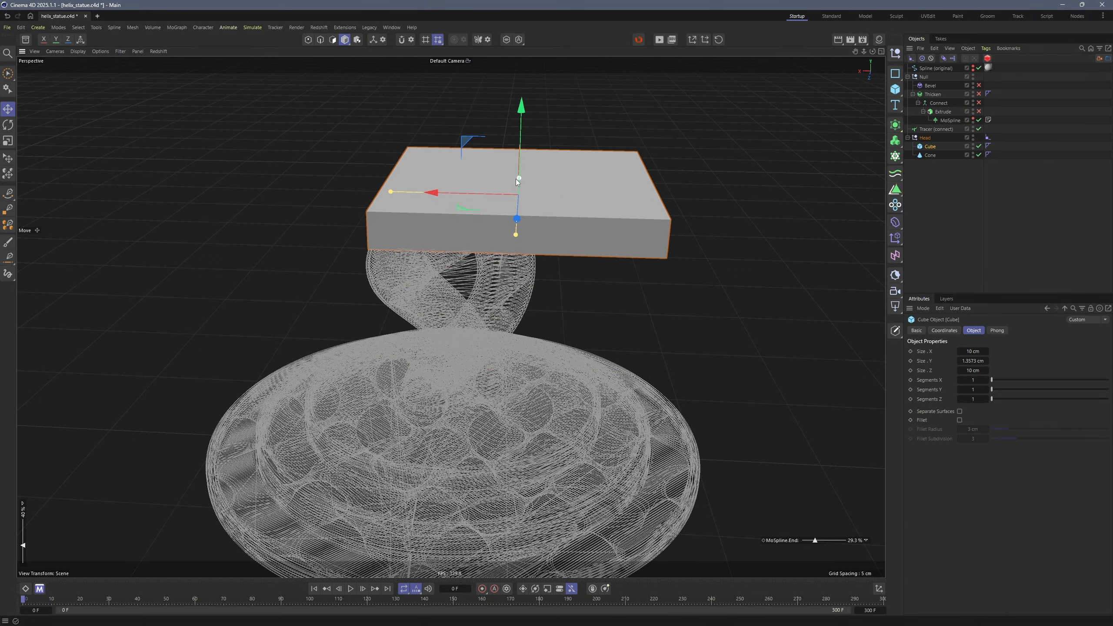
left_click_drag(395, 193, 474, 193)
left_click_drag(516, 233, 522, 199)
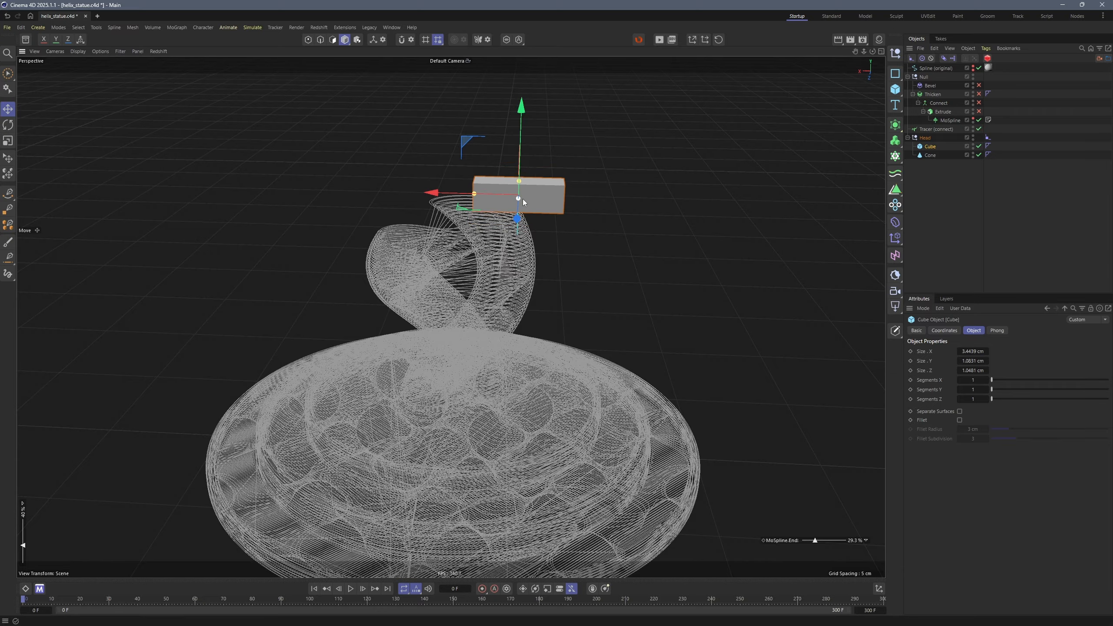
right_click_drag(465, 281, 437, 246, "alt")
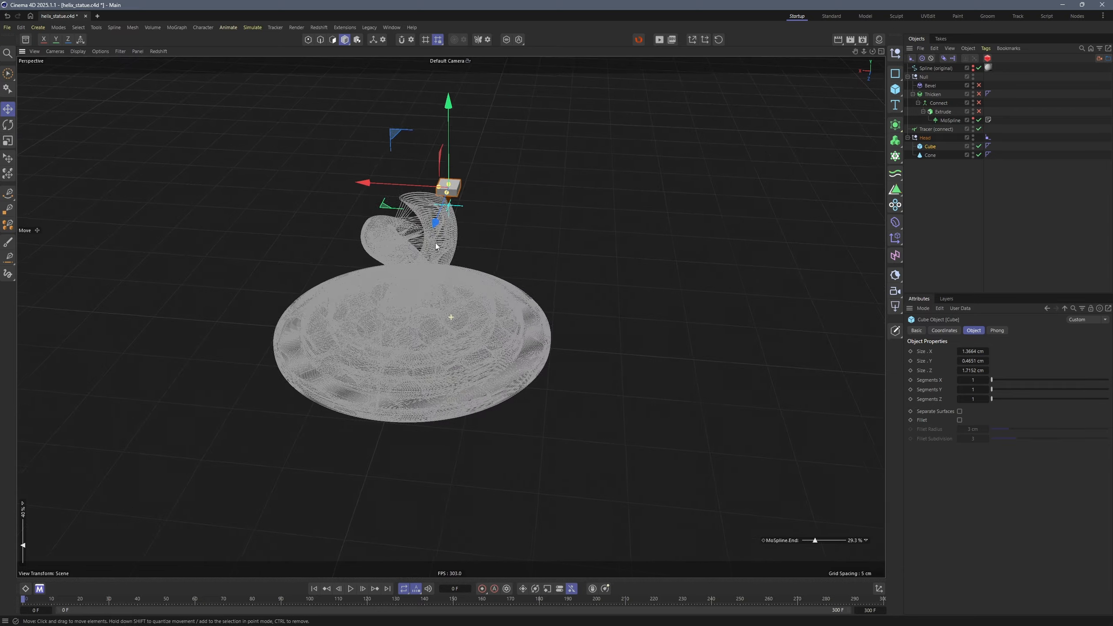
Step: Add a cylinder with a 1 cm radius and 10 cm height, oriented along +Z
middle_click_drag(438, 246, 516, 278, "alt")
left_click_drag(515, 223, 593, 212, "alt")
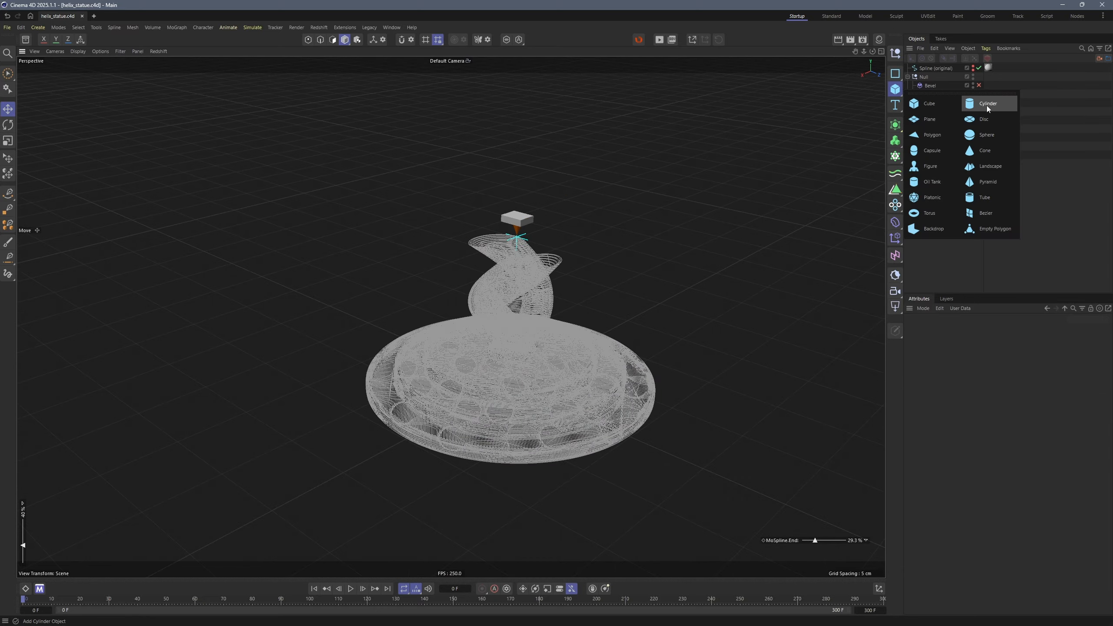
left_click(988, 104)
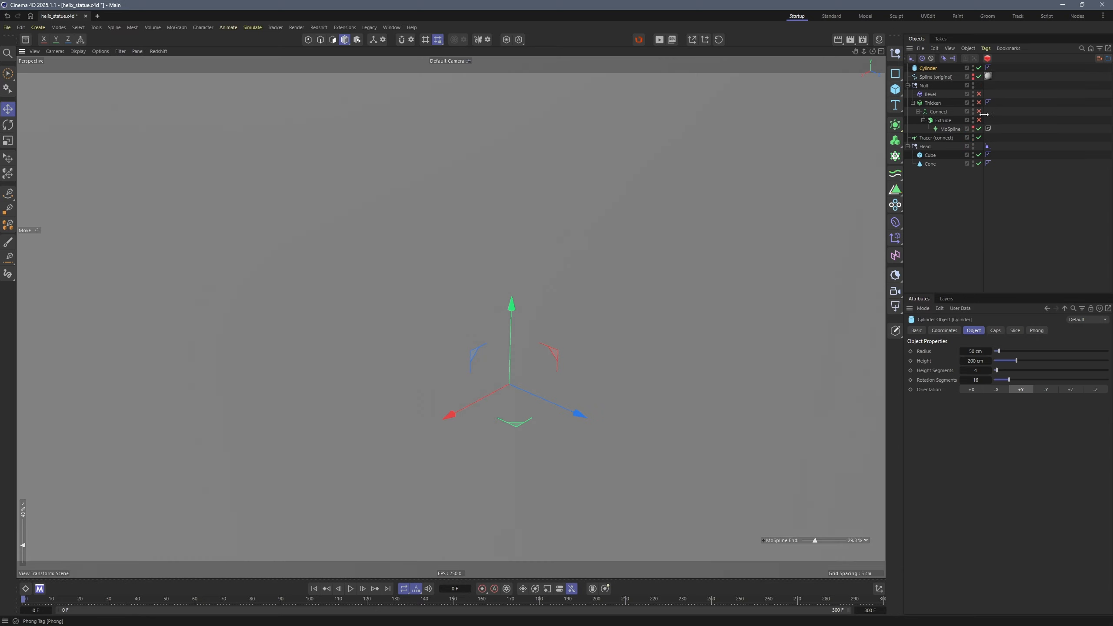
double_click(975, 350)
type("1")
key("Tab")
type("1")
key("Return")
left_click_drag(981, 360, 1039, 386)
left_click(1071, 389)
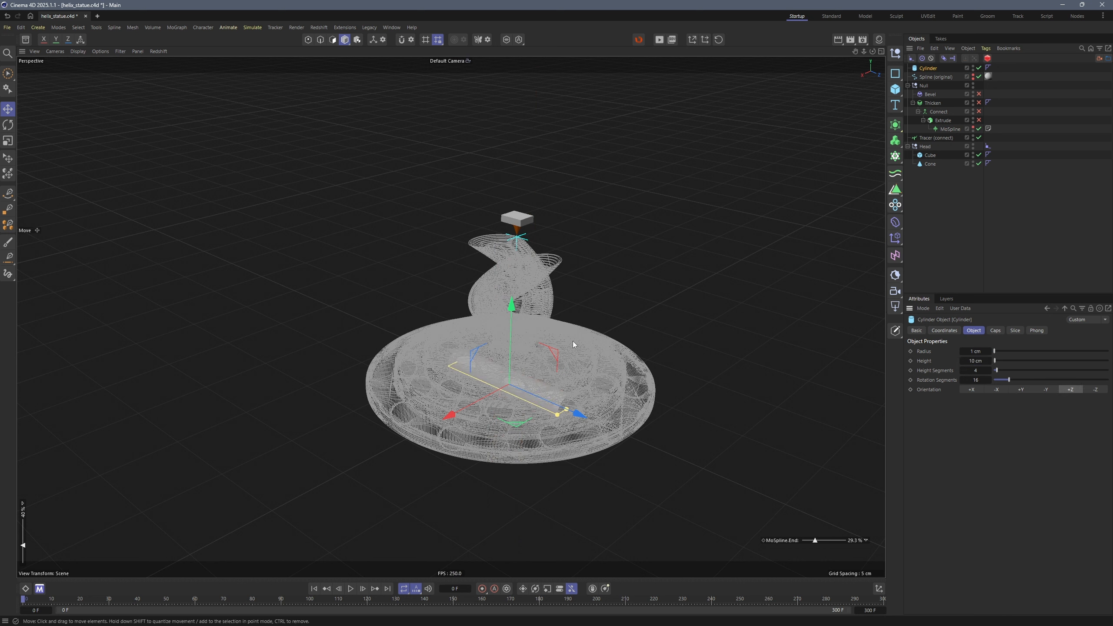
Step: Raise the cylinder to the print head's level and resize it to about 0.12 cm radius and 50 cm height
left_click_drag(514, 307, 528, 144)
left_click_drag(565, 247, 575, 243)
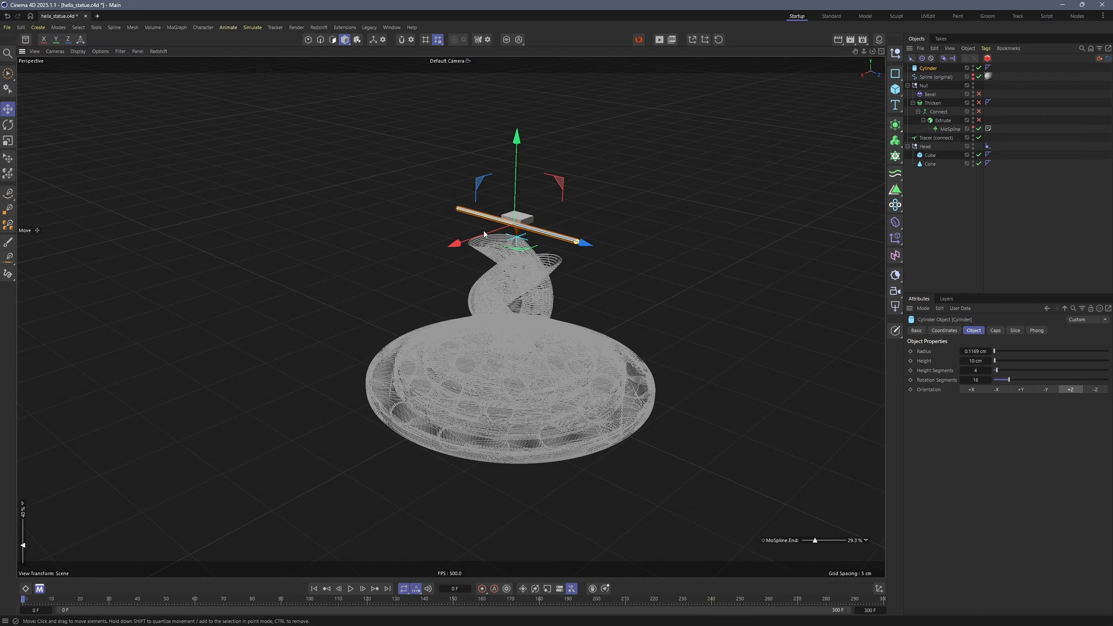
left_click_drag(508, 239, 558, 318, "alt")
middle_click(558, 317)
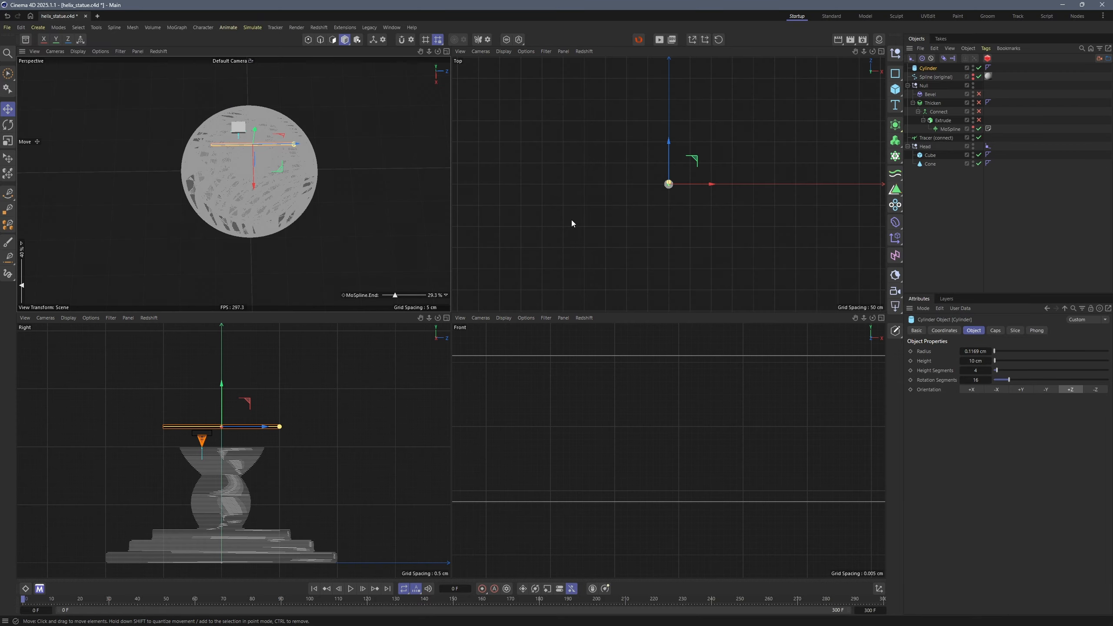
middle_click(571, 221)
scroll(454, 320, "up", 5)
left_click_drag(457, 264, 466, 110)
middle_click(479, 289)
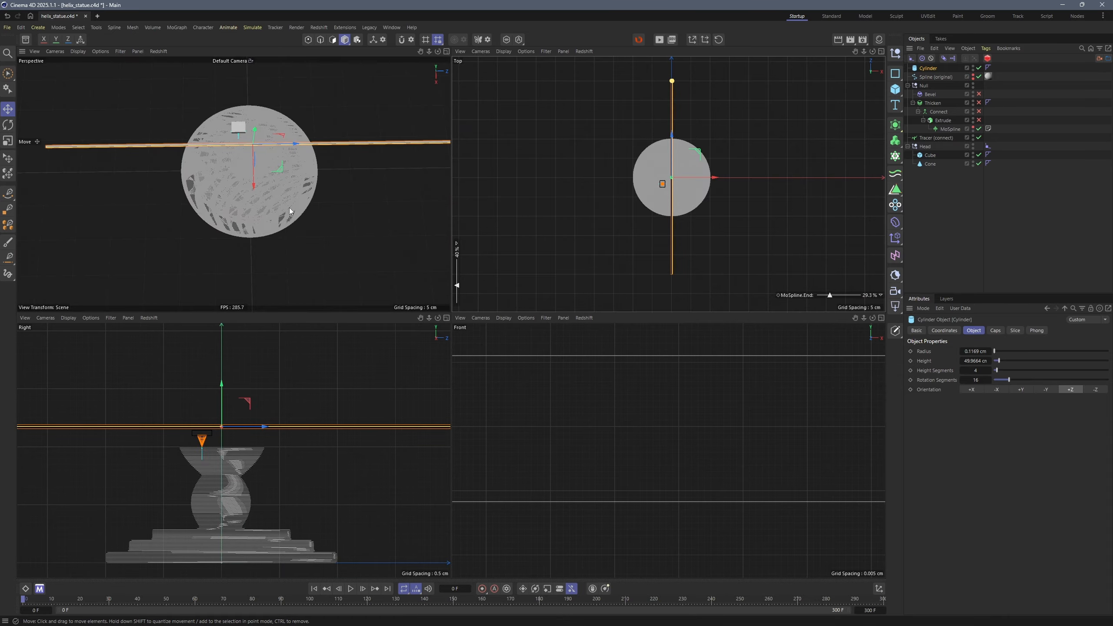
middle_click(288, 207)
left_click_drag(468, 184, 470, 174, "alt")
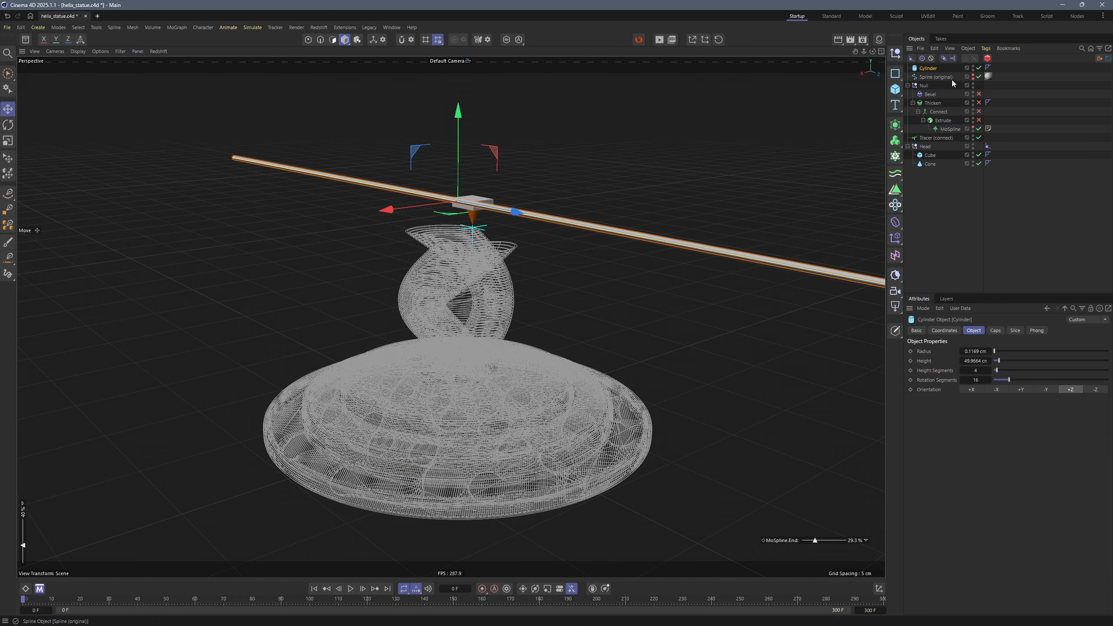
Step: Place the cylinder below the Head group in the hierarchy and give it a Constraint tag with Transform enabled
left_click_drag(929, 68, 928, 223)
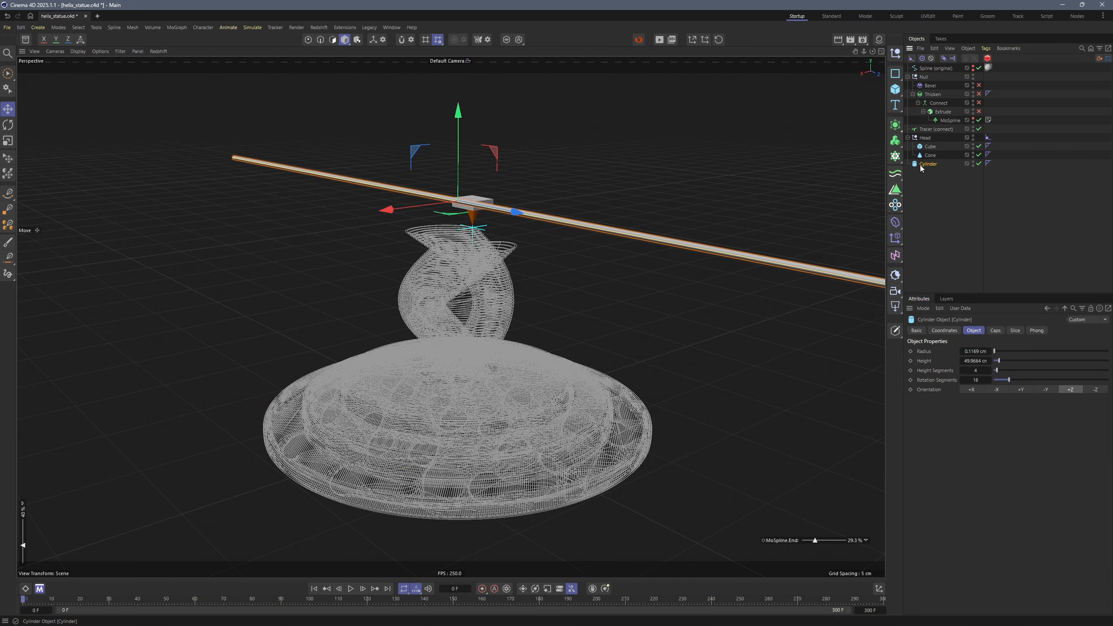
right_click(922, 167)
type("cons")
mouse_move(967, 183)
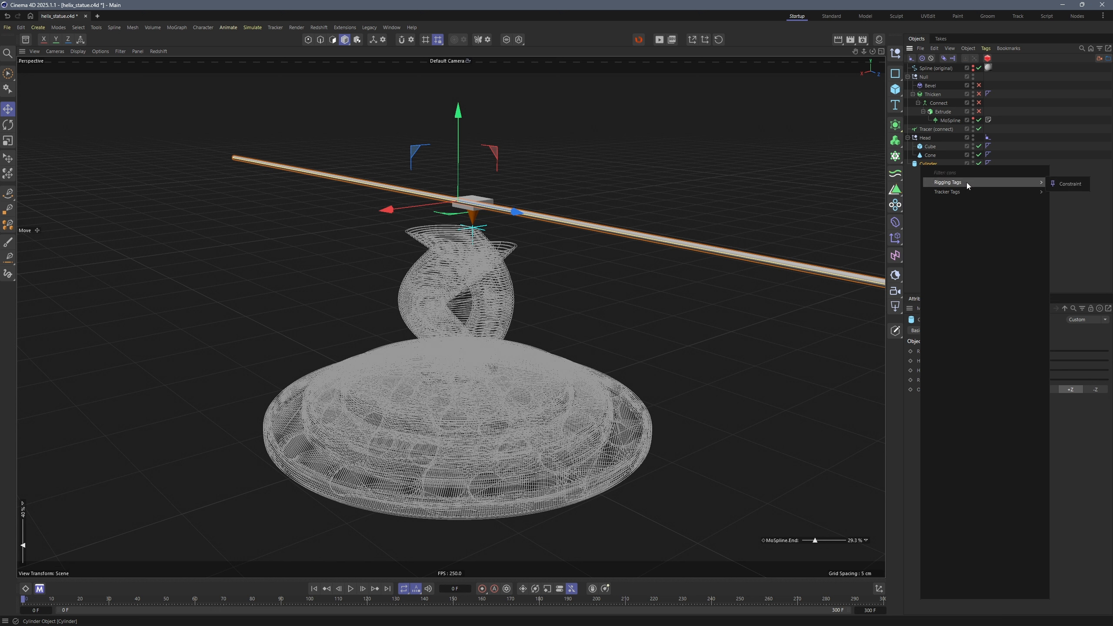
left_click(1071, 187)
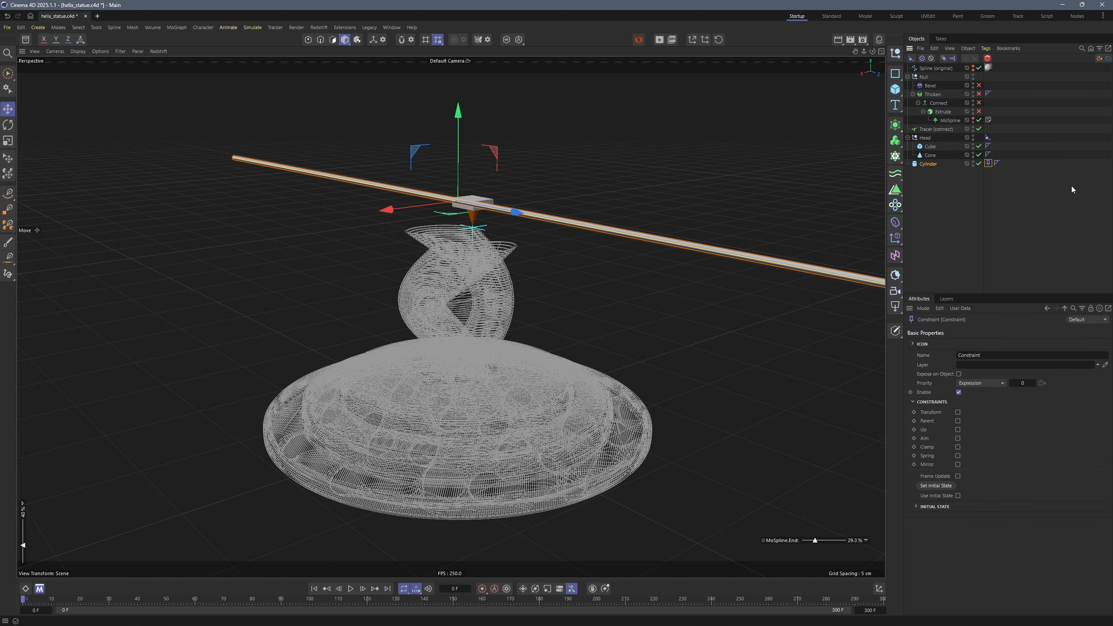
left_click(958, 414)
Step: Limit the cylinder's Transform constraint to P.X and P.Y, with the Head group as its target
left_click(941, 330)
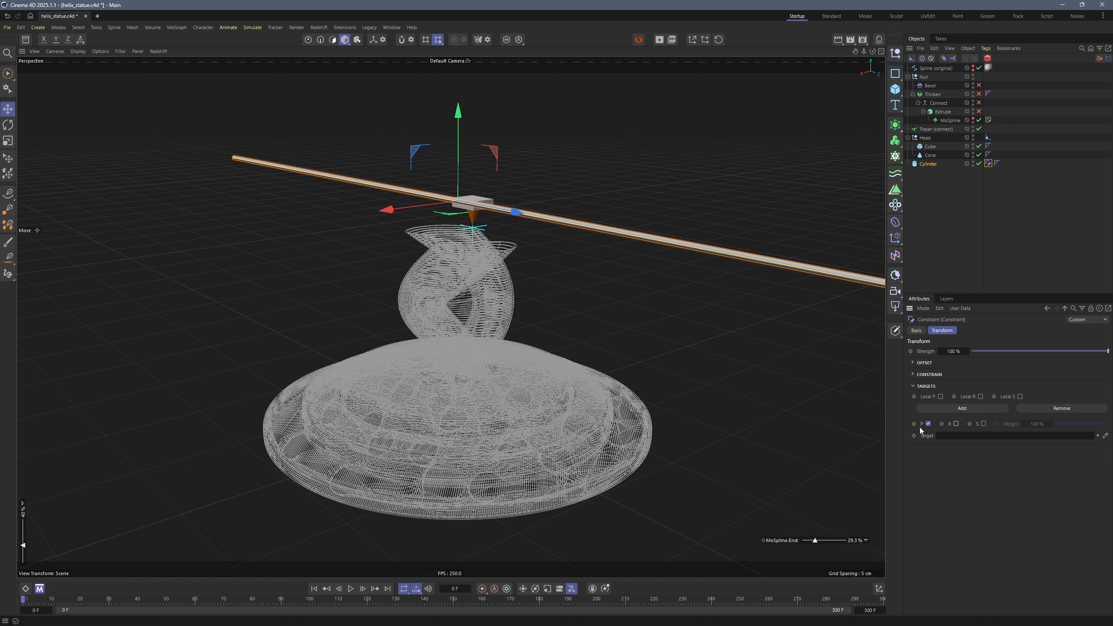
left_click(926, 375)
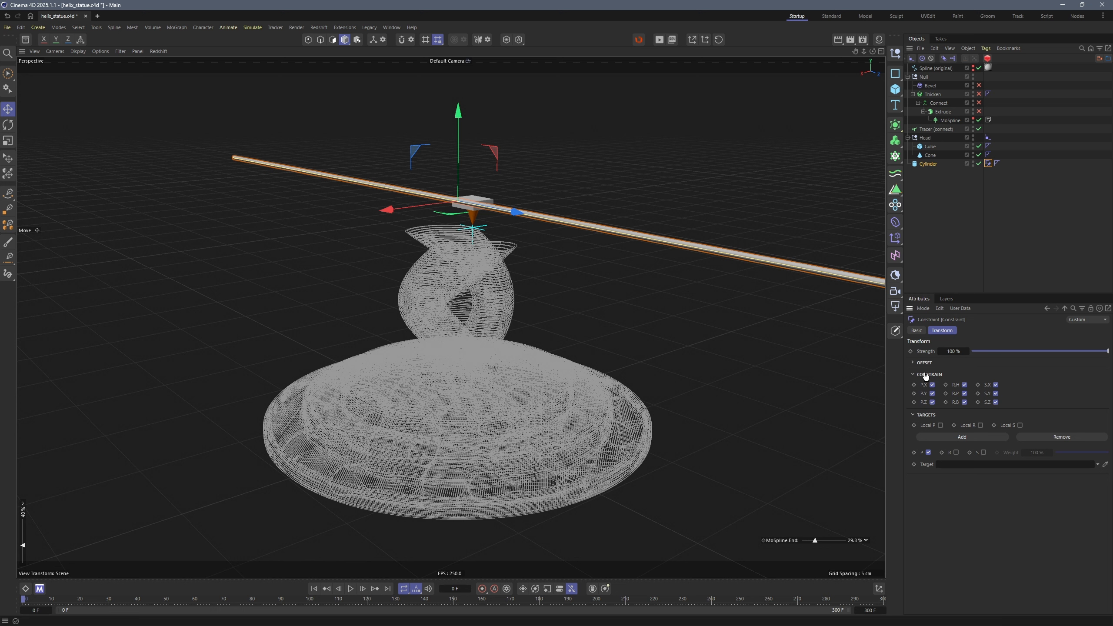
left_click(995, 394)
left_click_drag(928, 139, 959, 466)
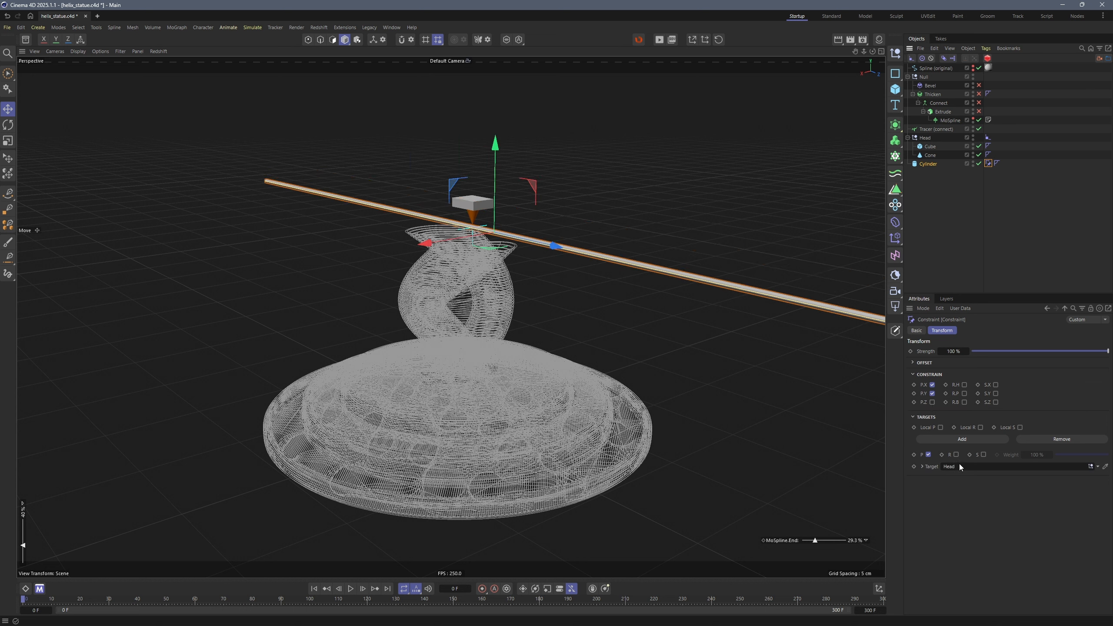
Step: Set the constraint's P.Y offset to 1.3 cm and check the rod's alignment with the head in perspective and top views
left_click(926, 363)
left_click_drag(961, 395, 963, 396)
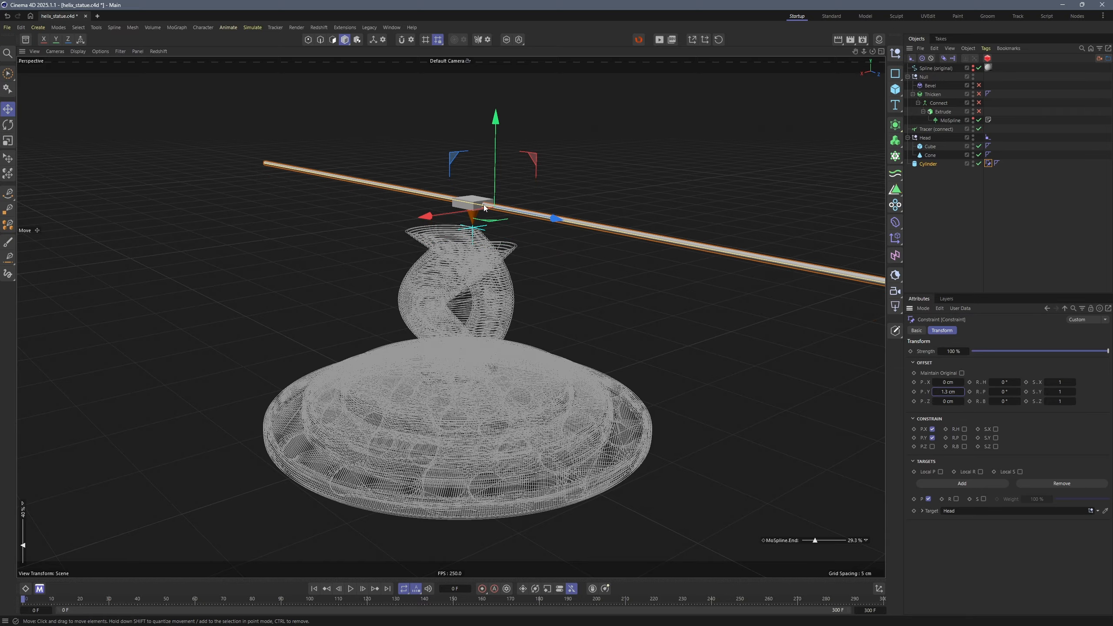
scroll(483, 204, "up", 8)
left_click_drag(429, 214, 471, 213, "alt")
middle_click(474, 212)
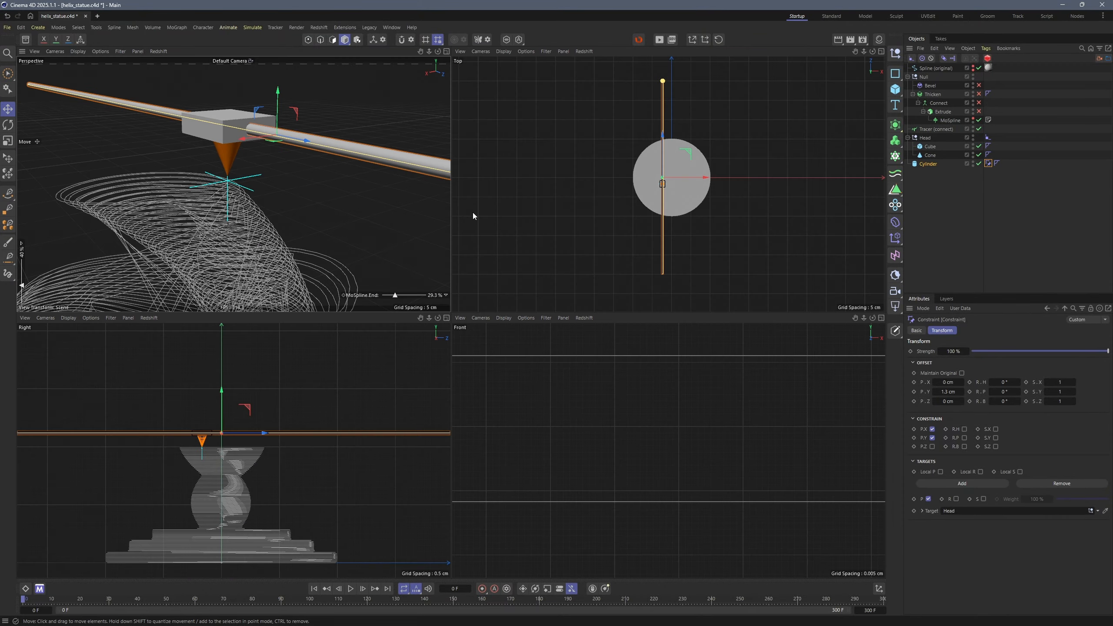
middle_click(626, 208)
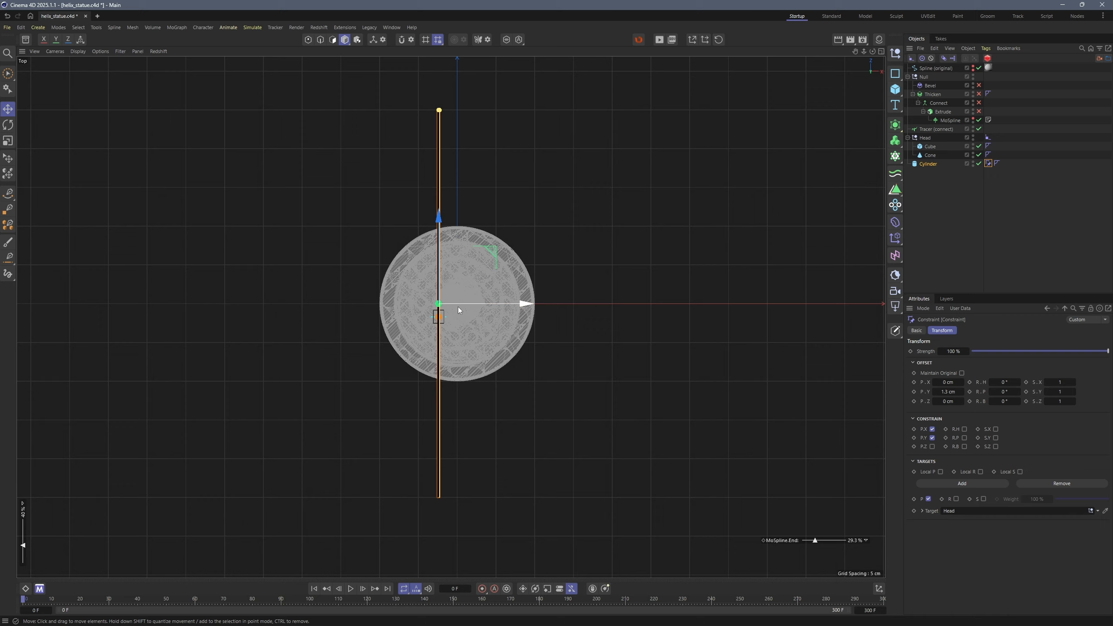
middle_click(438, 298)
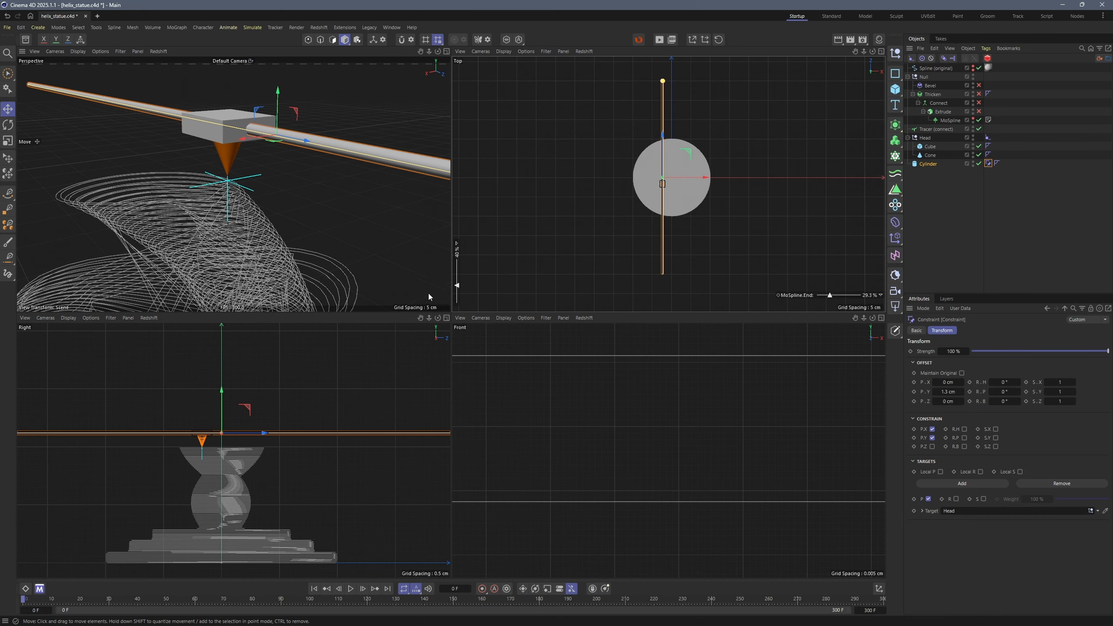
middle_click(428, 293)
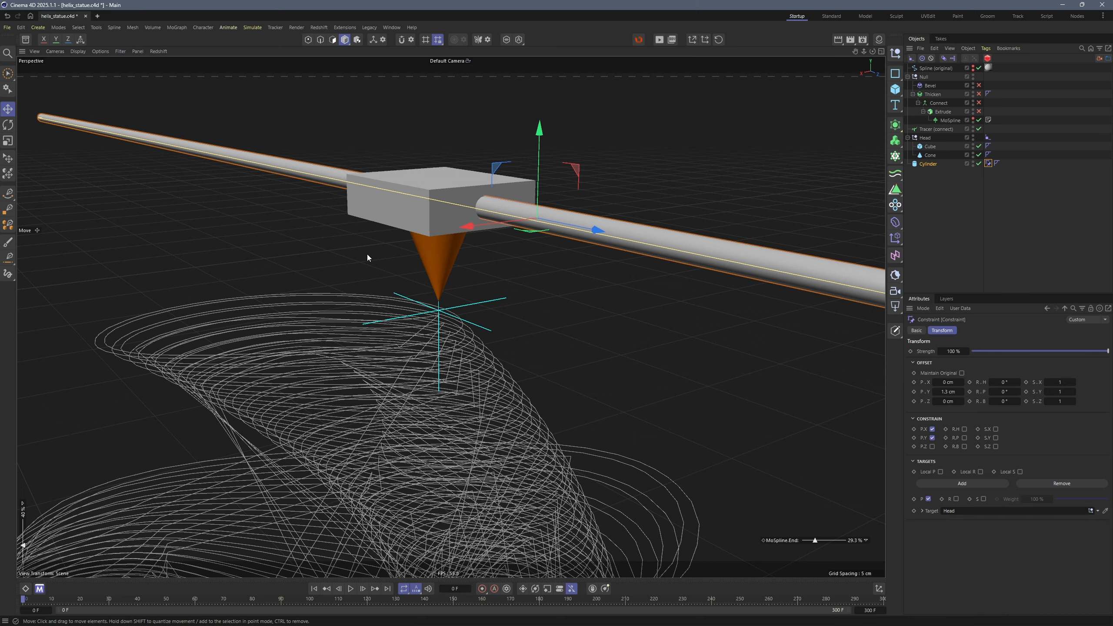
Step: Set the cylinder's Constraint tag priority to Generators
left_click(915, 330)
left_click(976, 392)
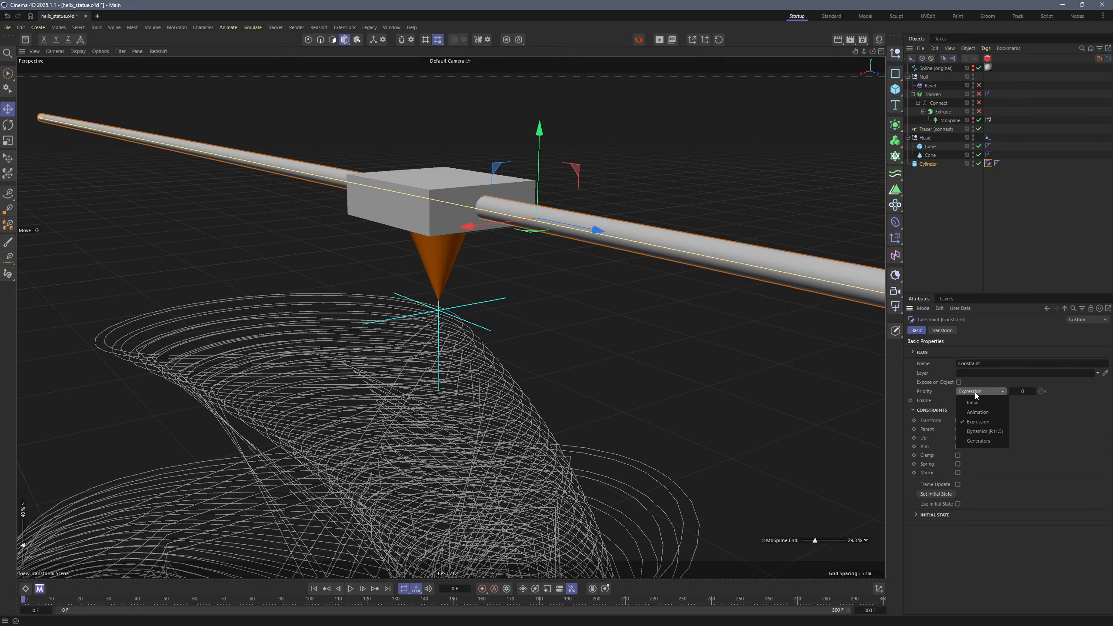
left_click(980, 441)
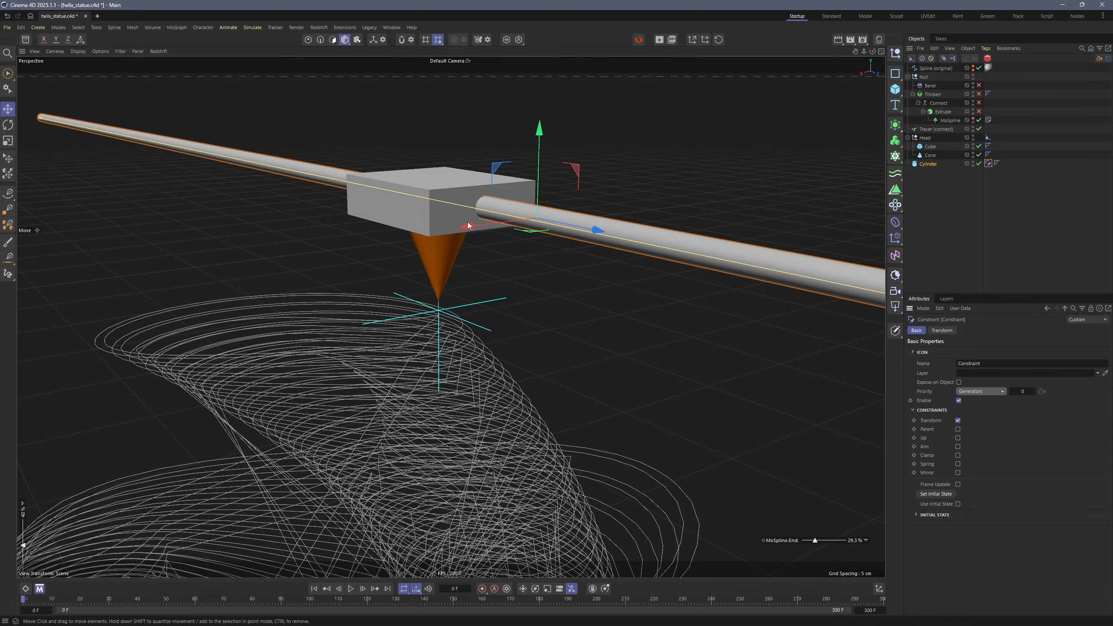
Step: Scrub the MoSpline's End to 26.3 % and 40.4 % to check how the cylinder follows the head from above and in perspective
scroll(428, 207, "down", 10)
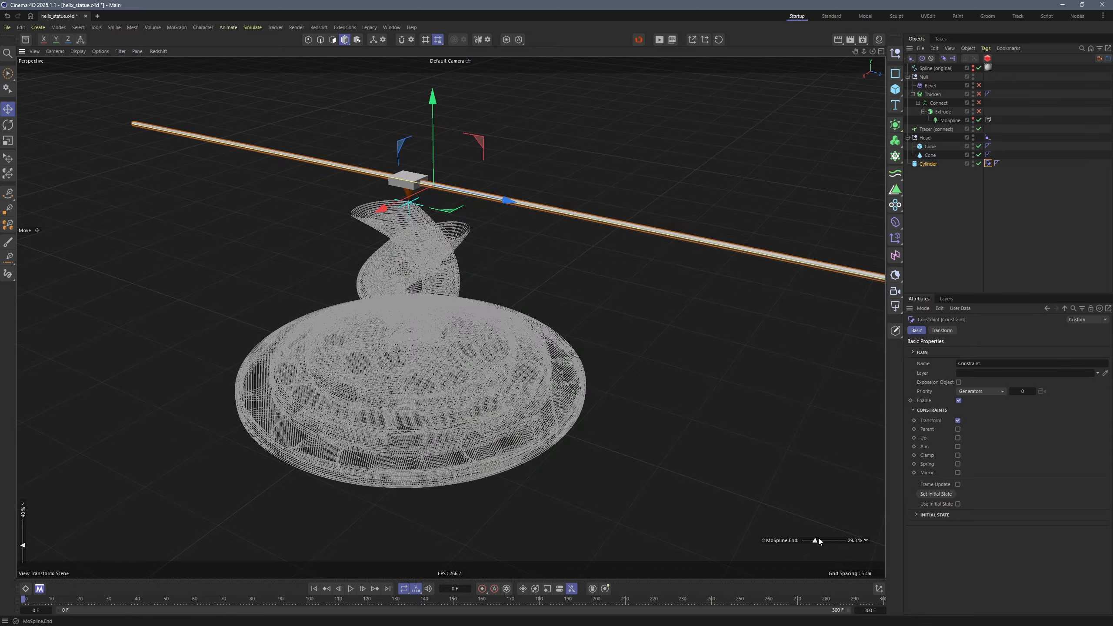
left_click_drag(816, 540, 814, 541)
middle_click(507, 311)
middle_click(599, 211)
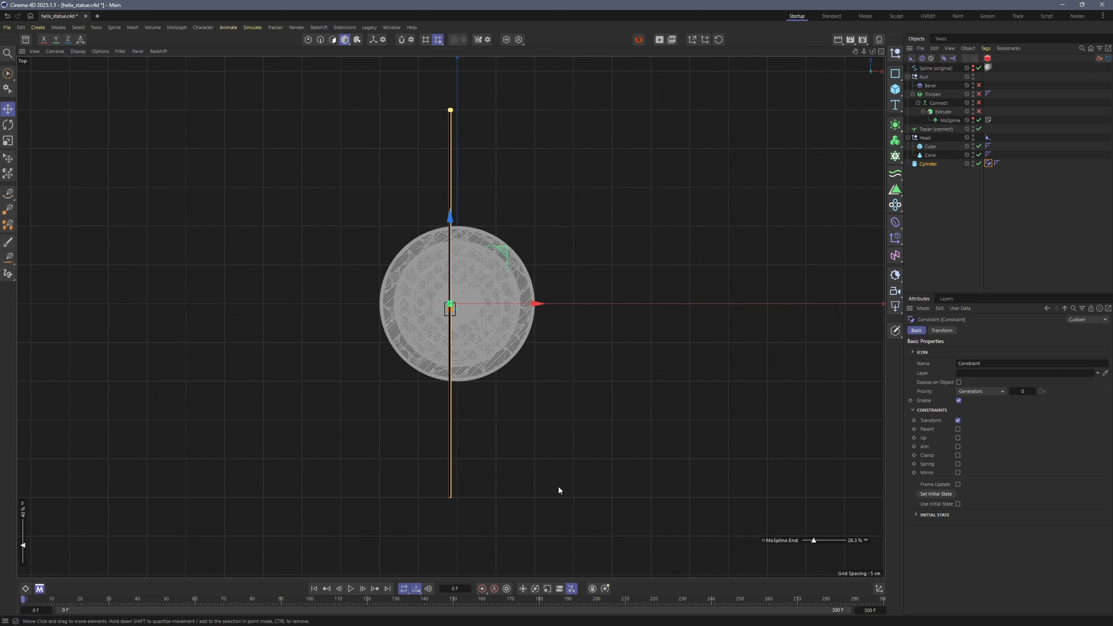
left_click_drag(814, 542, 820, 541)
middle_click(532, 408)
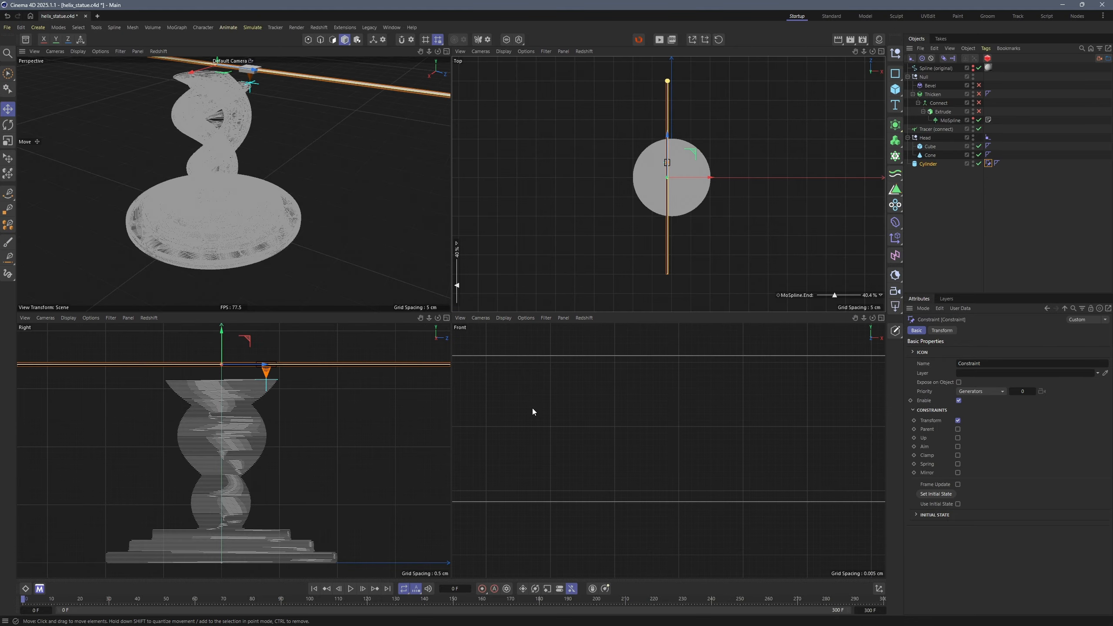
middle_click(434, 246)
left_click_drag(524, 203, 548, 250, "alt")
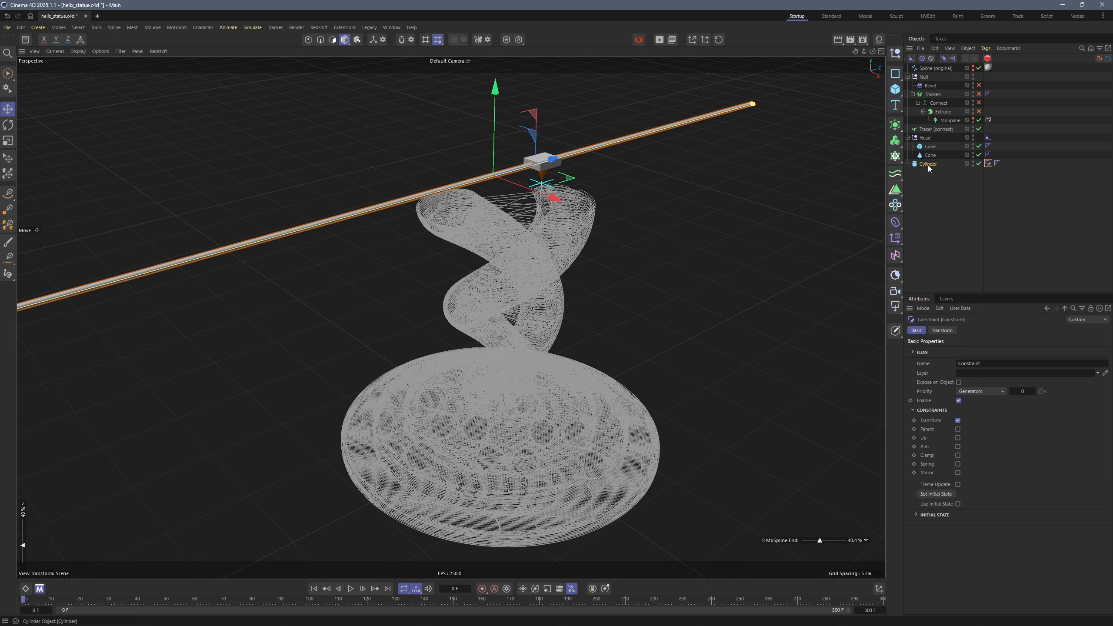
Step: Duplicate the cylinder and limit the copy's Transform constraint to P.Y and P.Z
left_click_drag(929, 175, 929, 175, "ctrl")
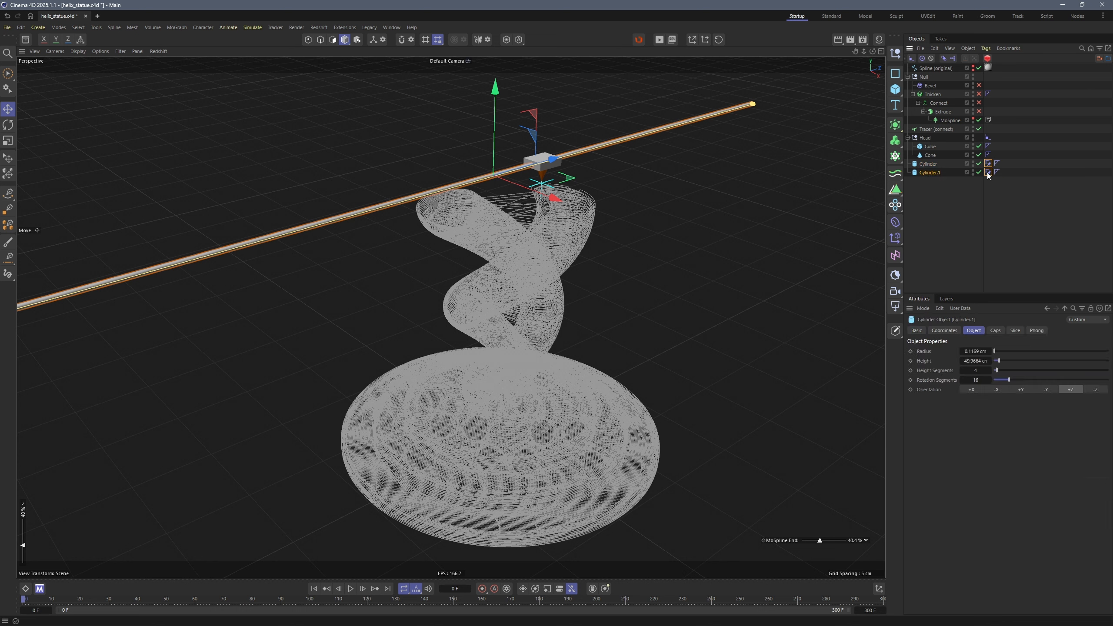
left_click(943, 330)
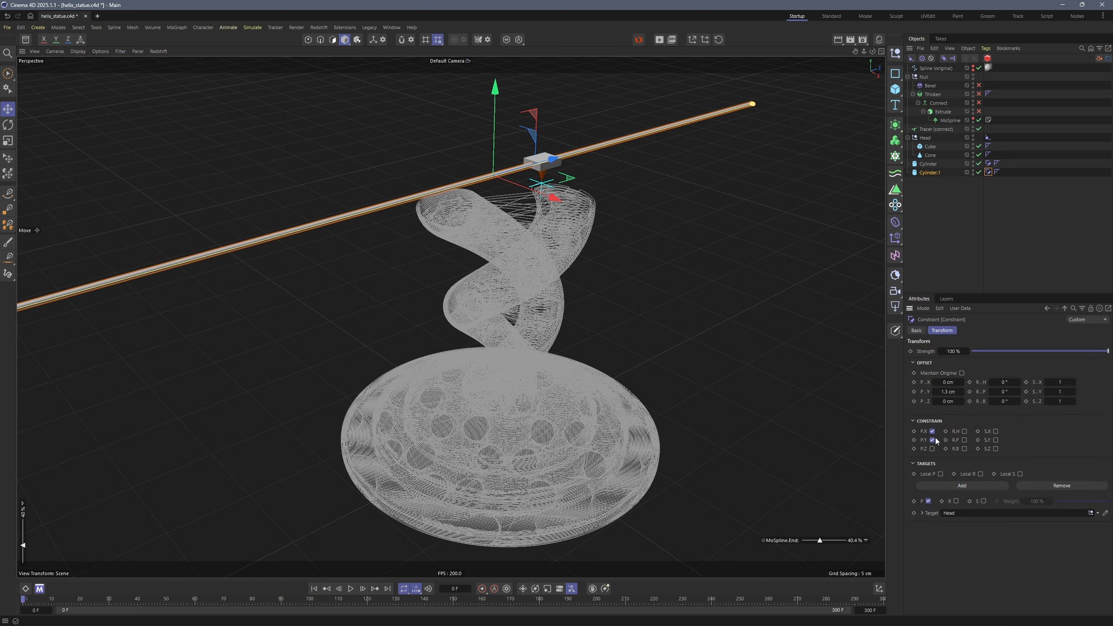
left_click(932, 449)
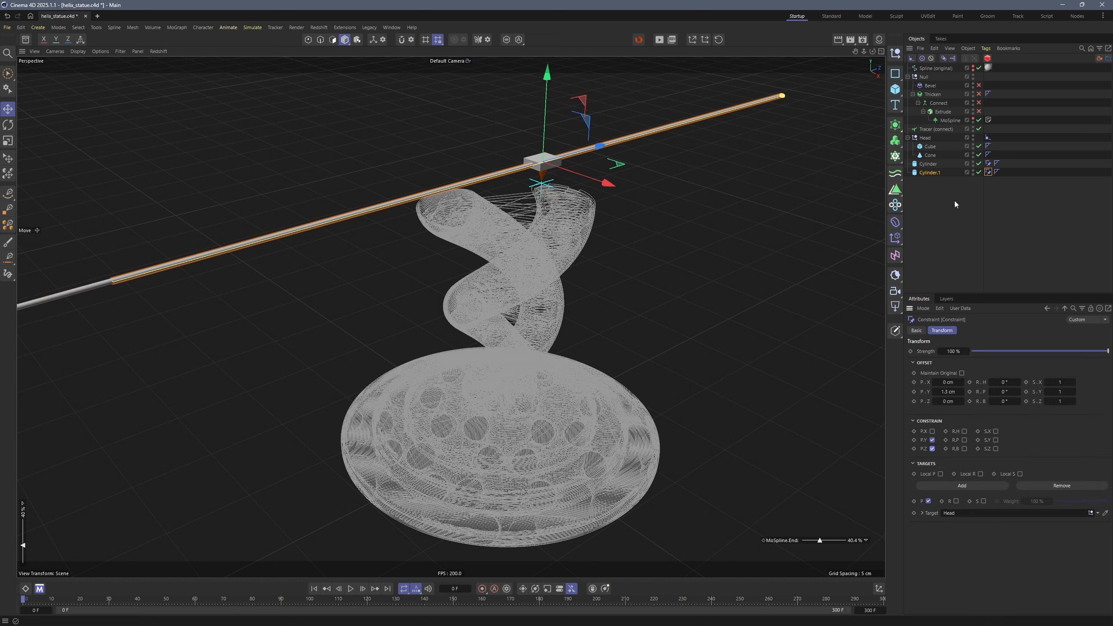
Step: Orient the duplicated cylinder along +X and set its P.X coordinate to 0 cm
left_click(934, 173)
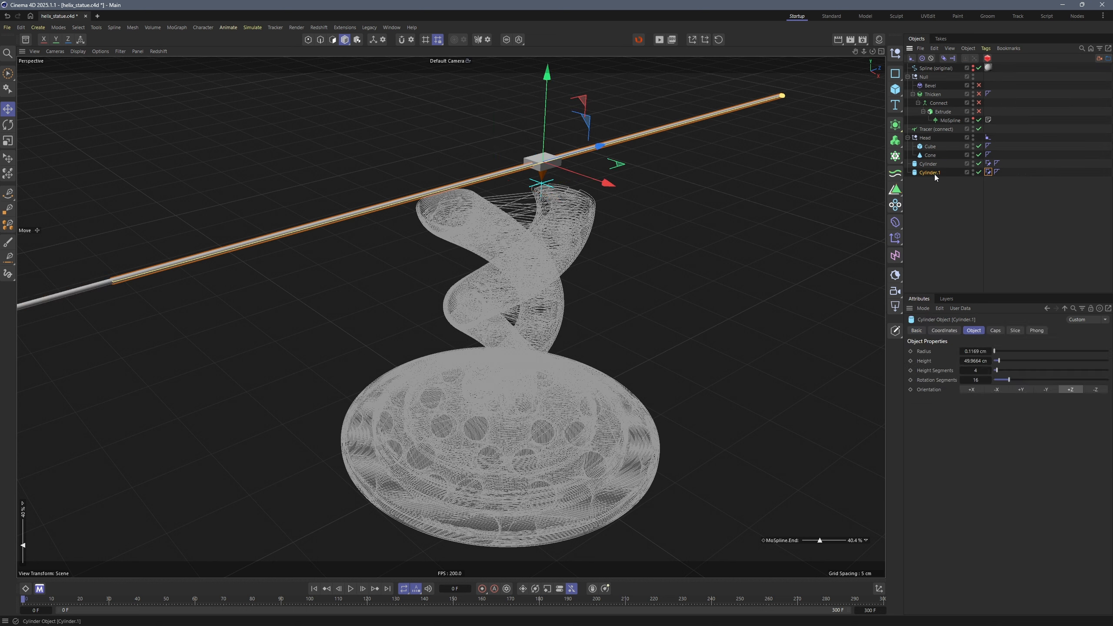
left_click(981, 388)
left_click(944, 331)
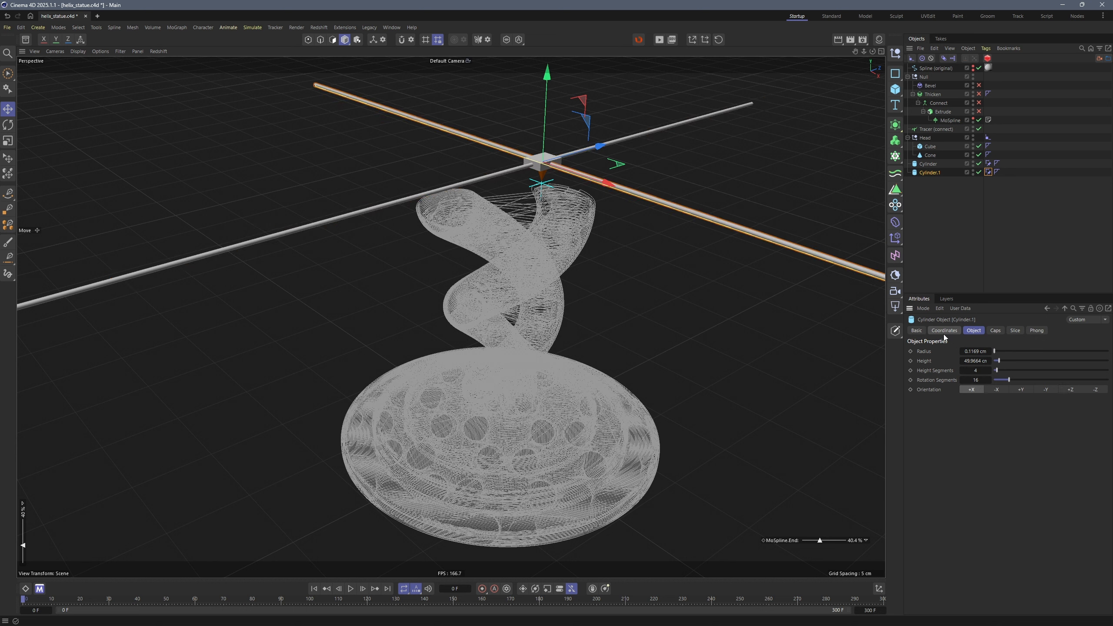
left_click(957, 363)
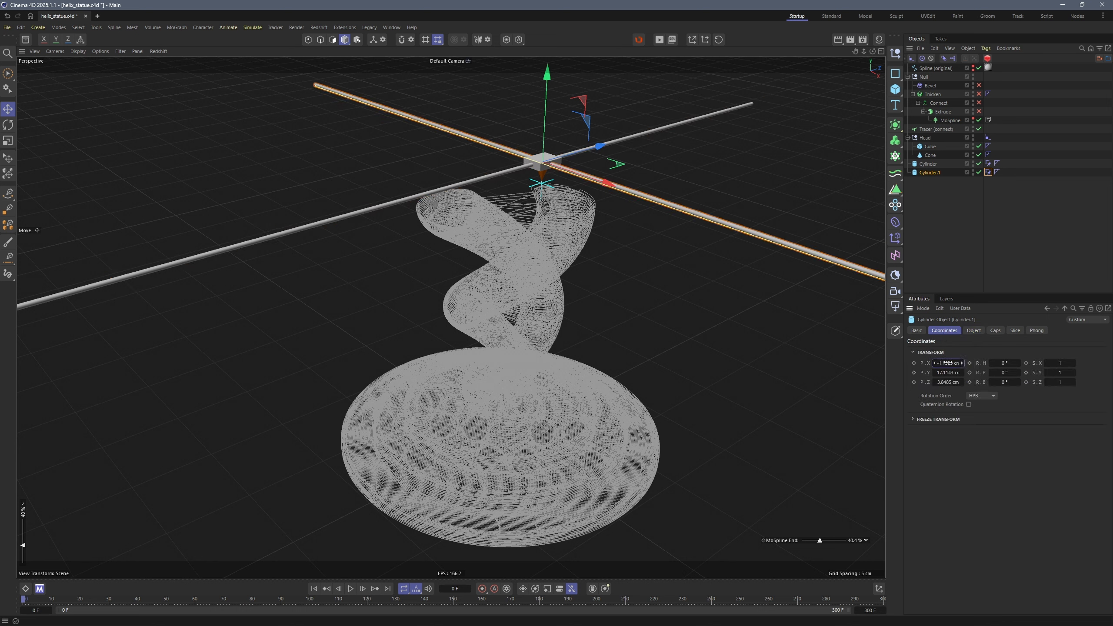
type("0")
key("Return")
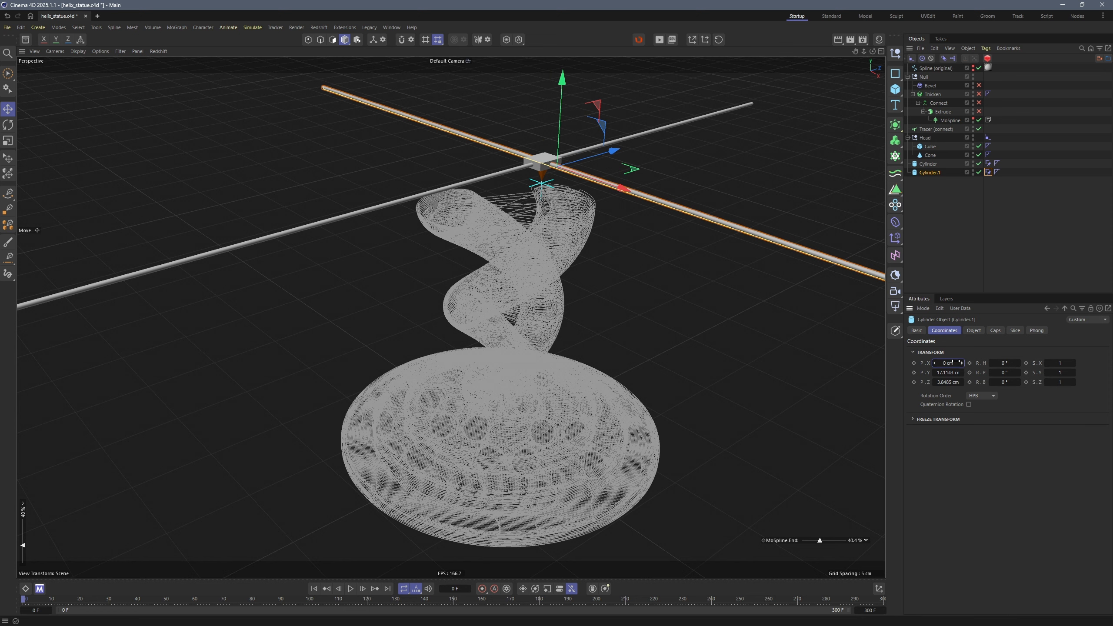
Step: Raise the MoSpline's End to 49.5 % and check both rods' movement with the head in top and perspective views
middle_click(673, 275)
middle_click(673, 259)
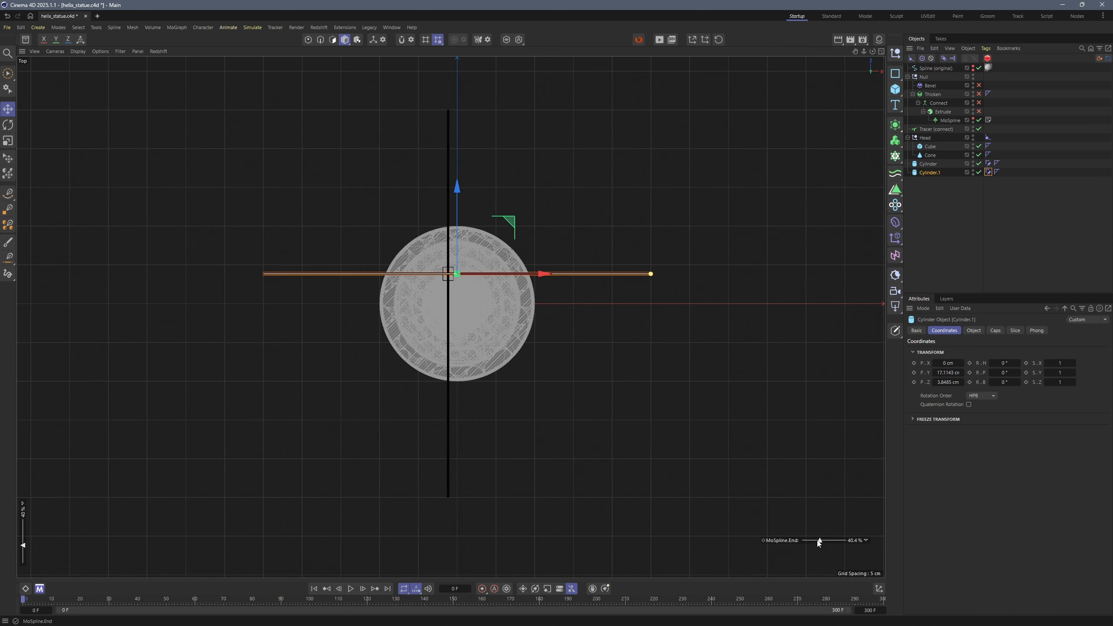
mouse_move(819, 542)
left_mouse_down()
mouse_move(835, 546)
mouse_move(825, 546)
left_mouse_up()
middle_click(505, 369)
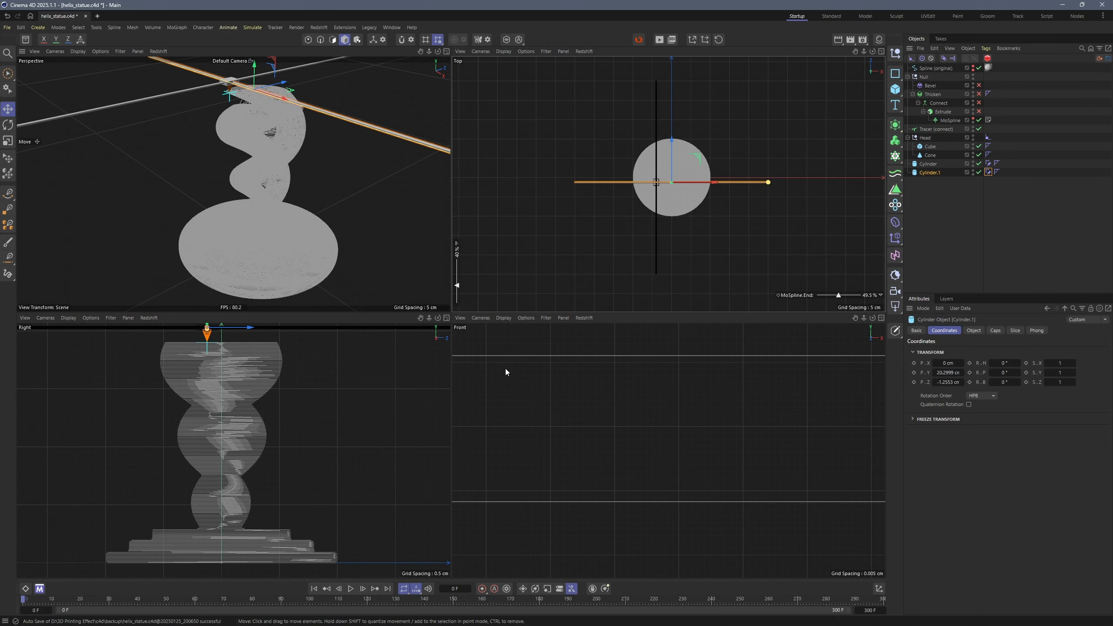
middle_click(365, 212)
left_click_drag(365, 212, 407, 151, "alt")
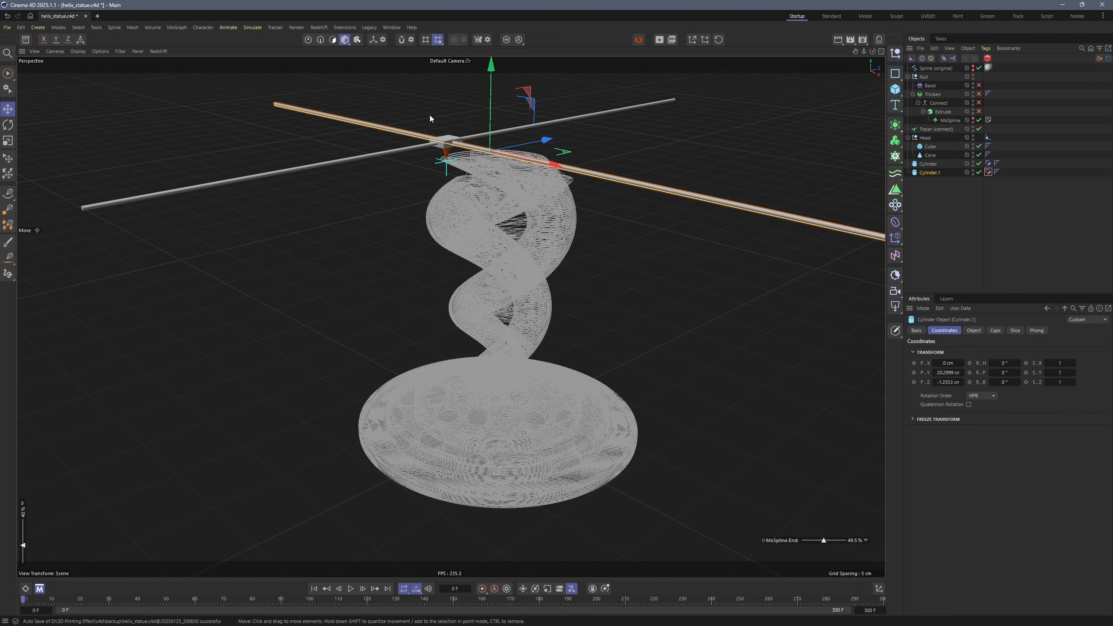
mouse_move(824, 540)
left_mouse_down()
mouse_move(812, 542)
mouse_move(824, 542)
left_mouse_up()
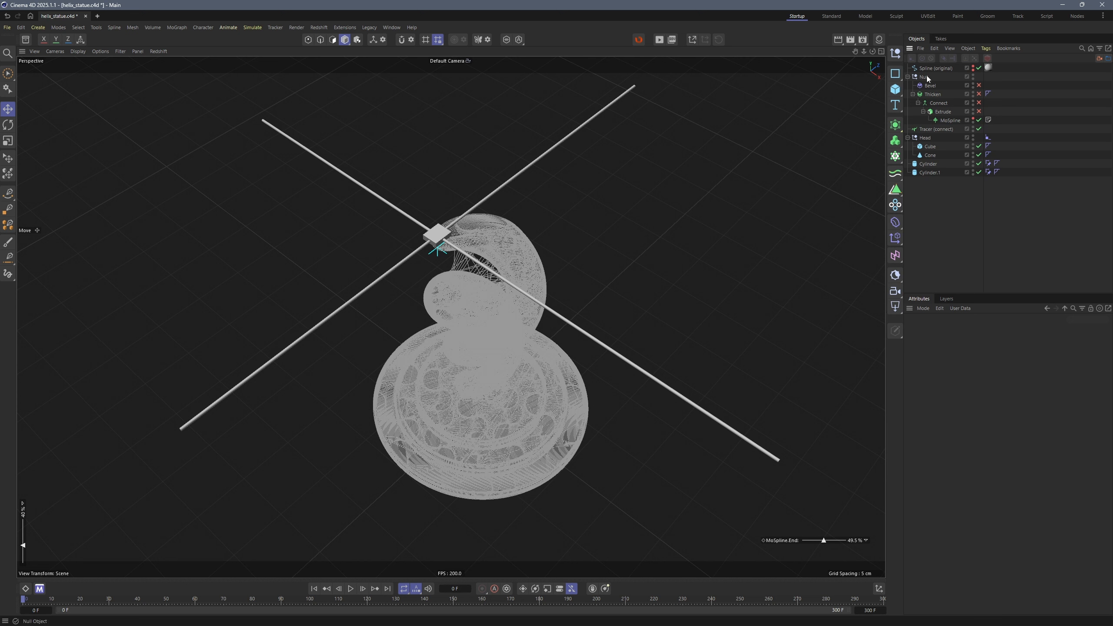
Step: Rename the null holding the thicken and MoSpline setup "3D Printing Model" and collapse it and the Head group
double_click(926, 76)
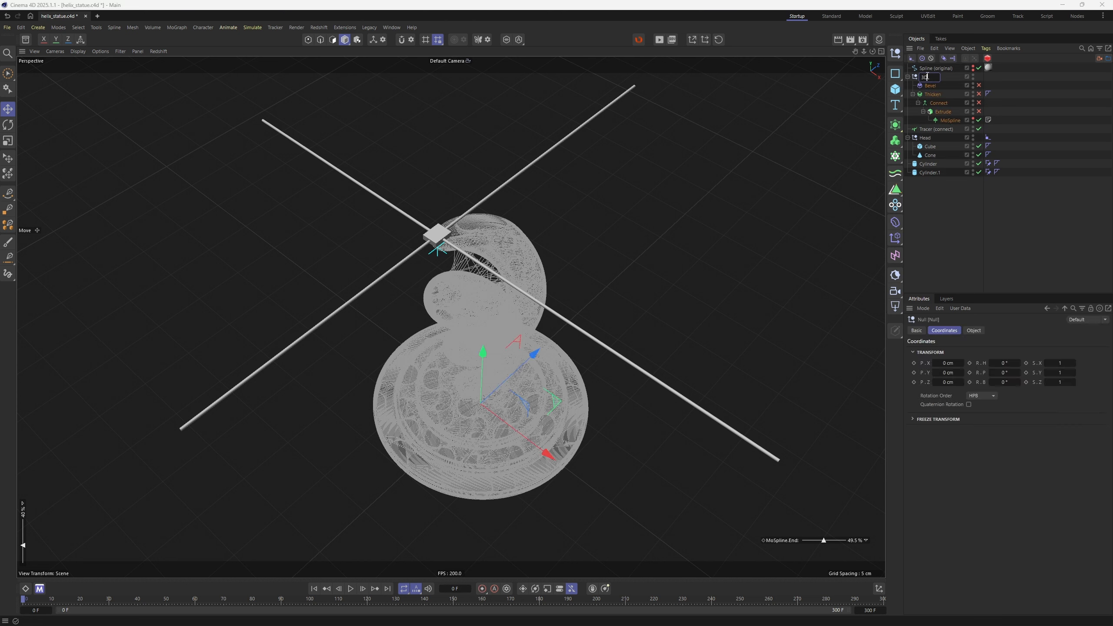
type("3D Printing Model")
key("Return")
left_click(908, 76)
left_click(908, 94)
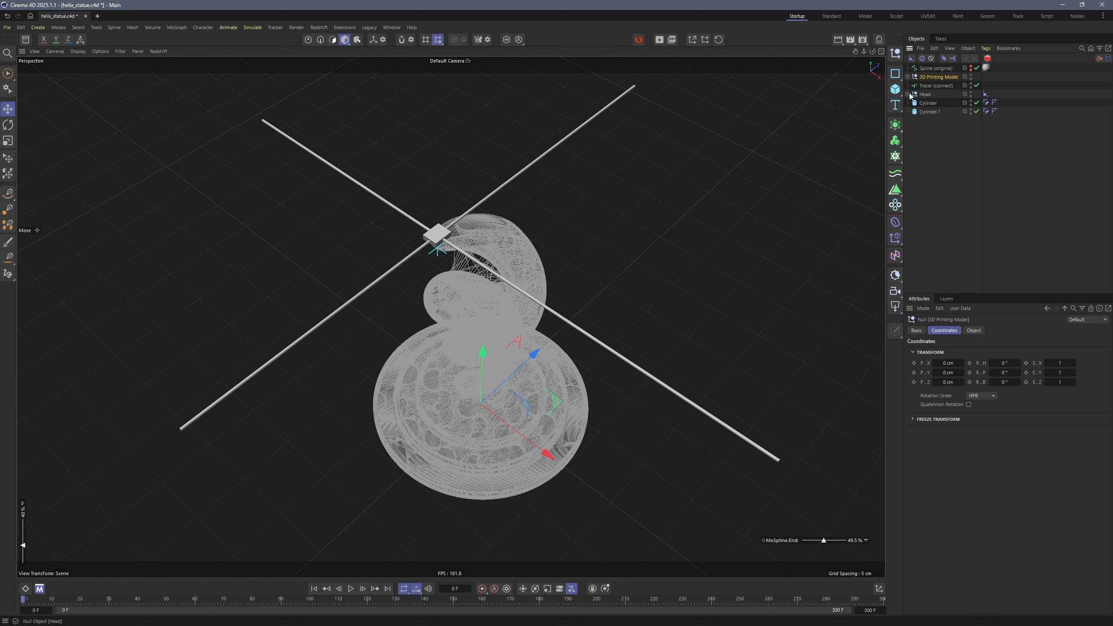
Step: Rename the two rod cylinders "Axis 1" and "Axis 2"
double_click(927, 103)
type("Axis 1")
key("Return")
double_click(928, 111)
type("A")
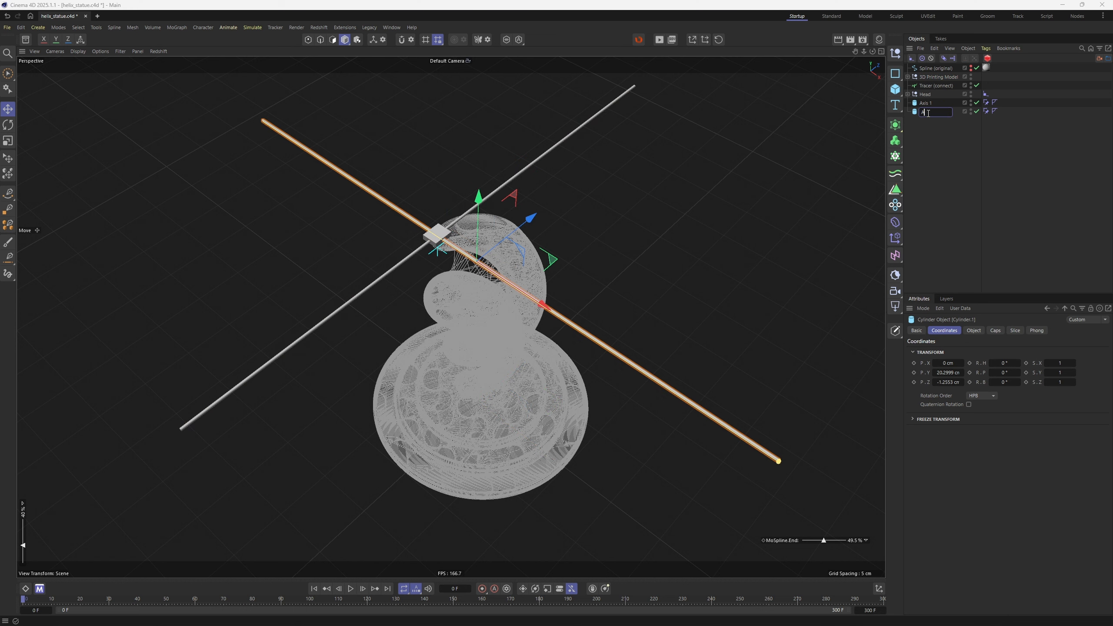
type("xis 2")
key("Return")
Step: Group Axis 1 and Axis 2 under a new null named "Axis" below Head and collapse the group
left_click(899, 54)
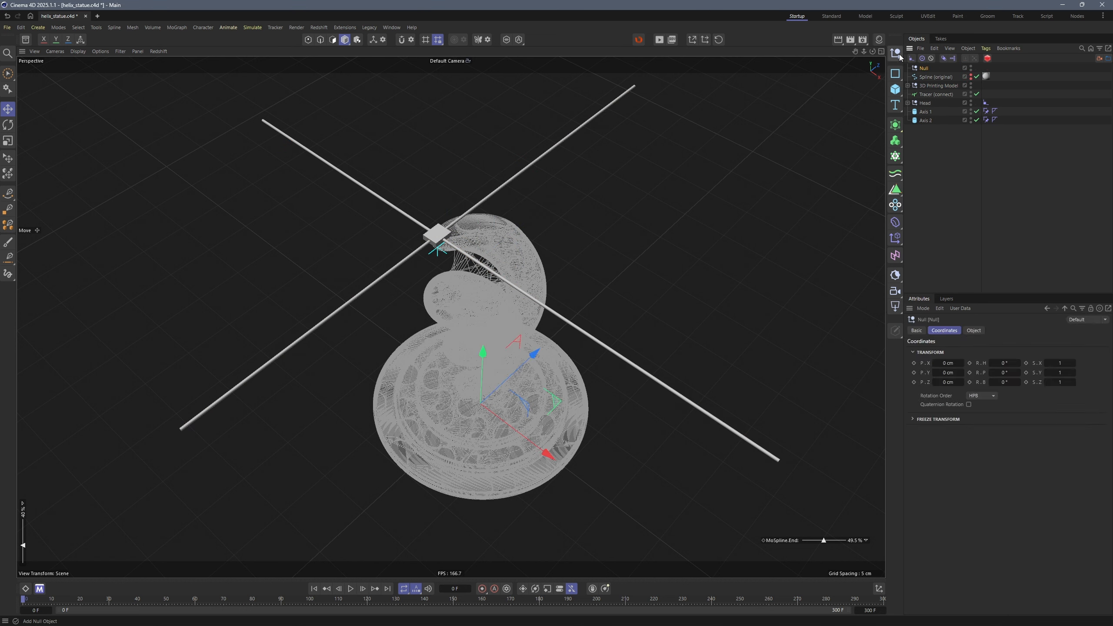
double_click(923, 68)
type("Axis")
key("Return")
left_click_drag(924, 68, 927, 121)
left_click(924, 105)
left_click(924, 111, "shift")
left_click(926, 152)
left_click(907, 103)
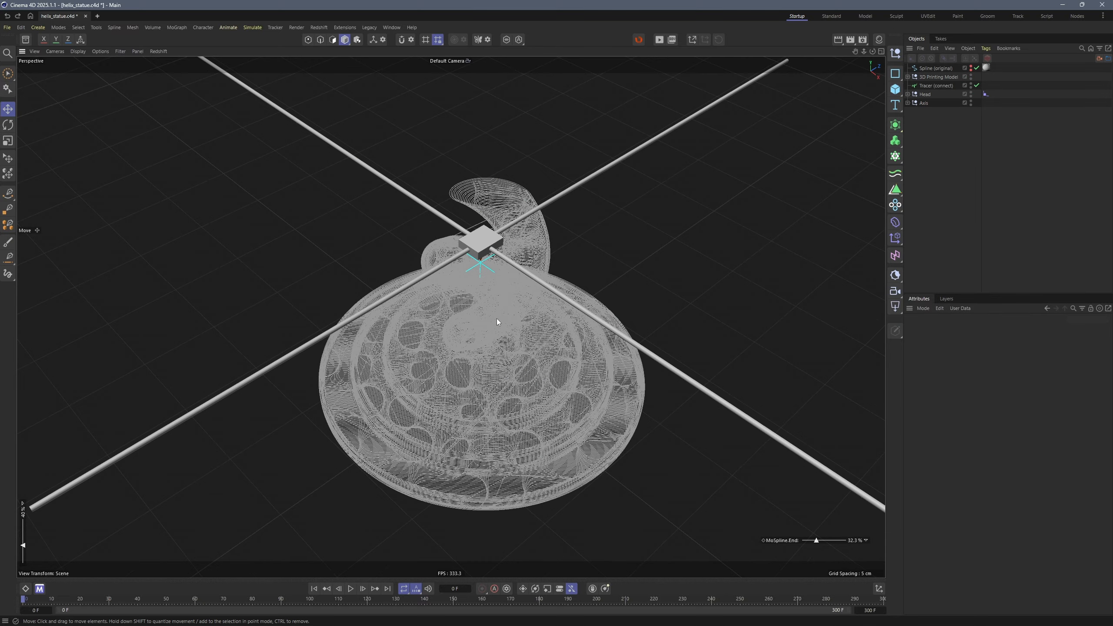
Step: Add a Matrix object below the Axis group and set its mode to Object
left_click_drag(497, 321, 490, 205, "alt")
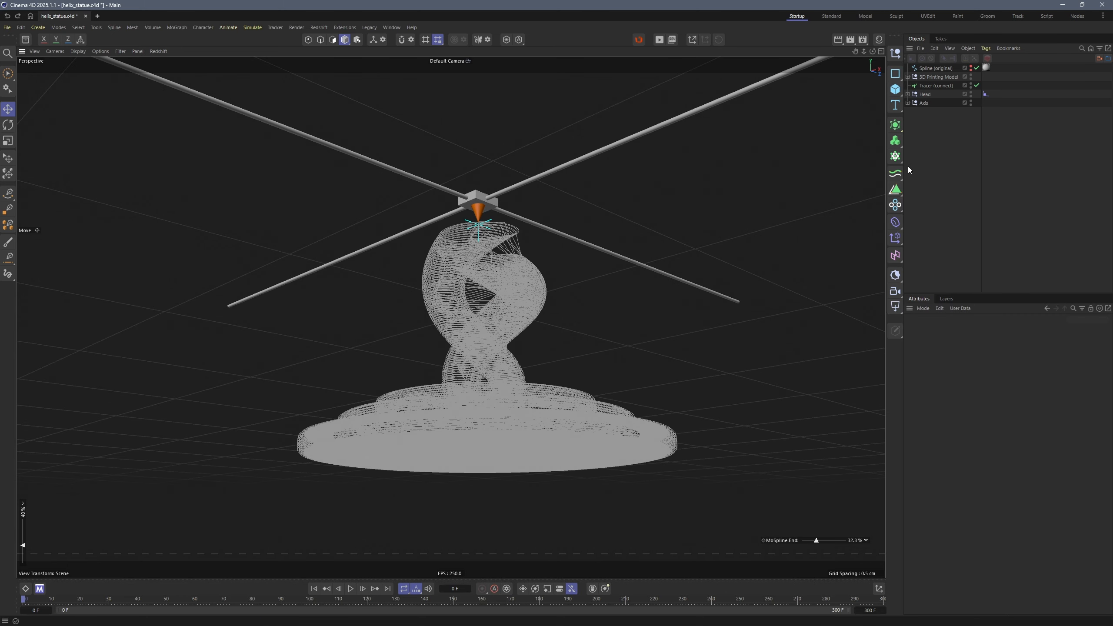
left_click(895, 156)
left_click(948, 189)
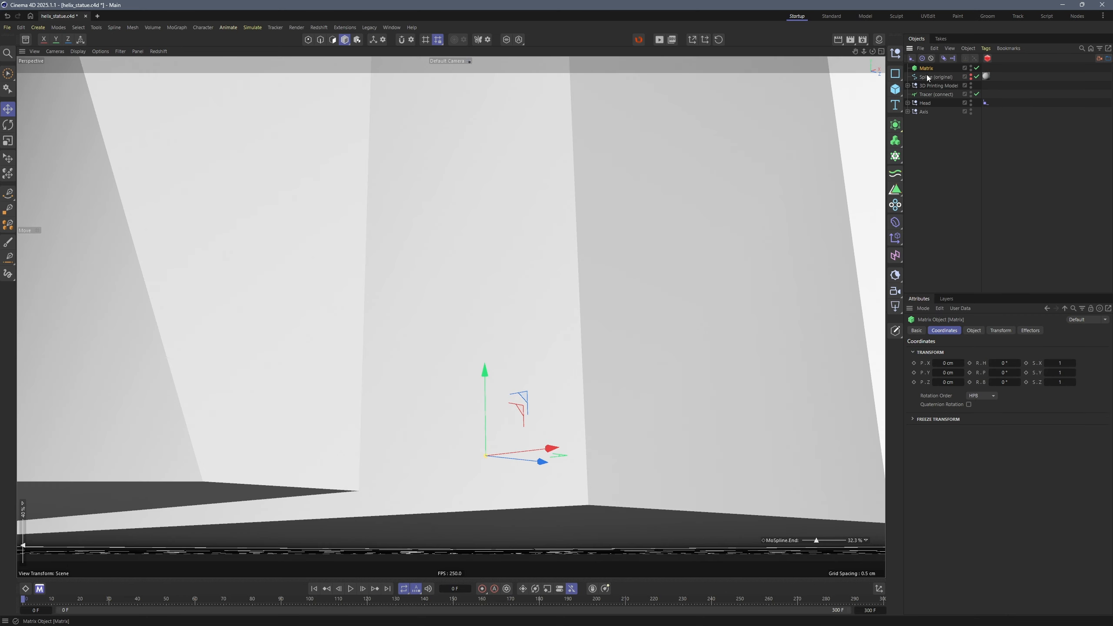
left_click_drag(927, 69, 926, 116)
left_click(980, 330)
left_click(975, 351)
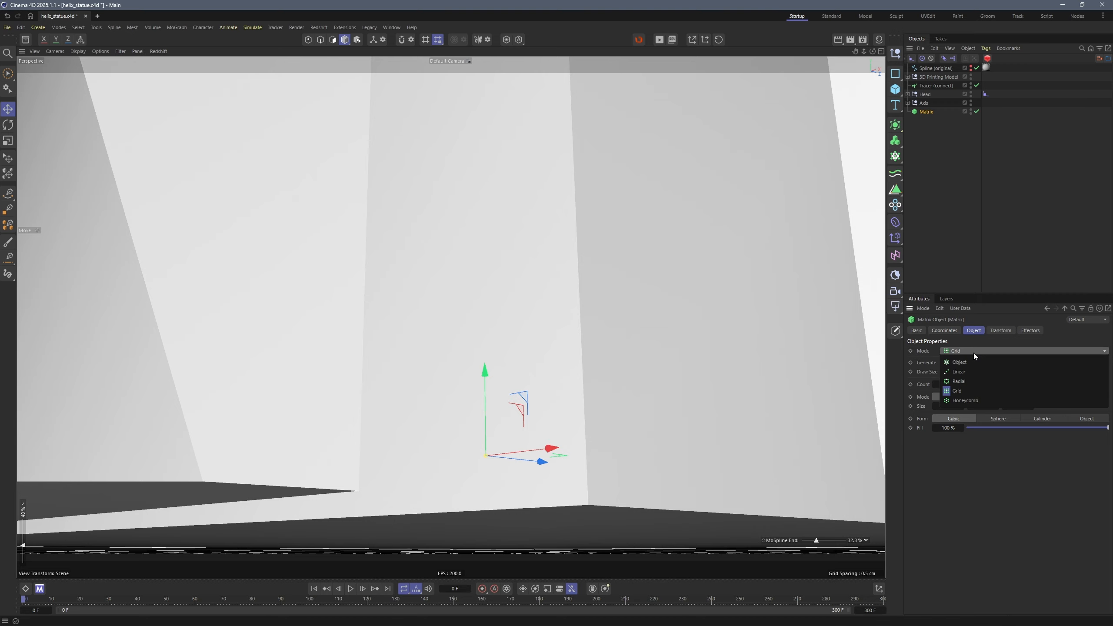
left_click(971, 362)
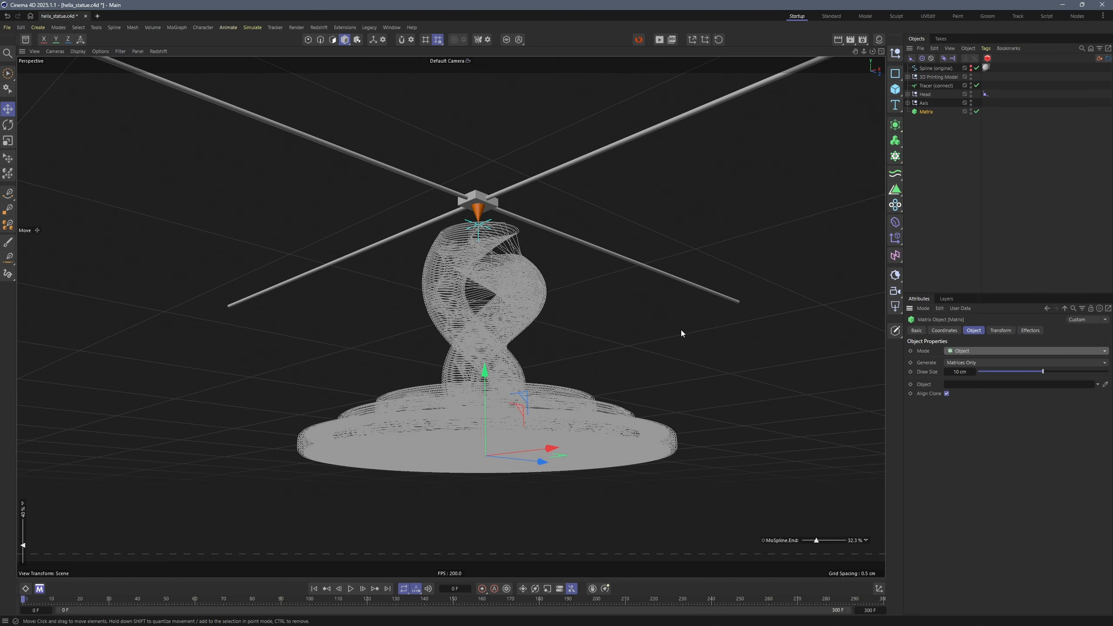
Step: Use Tracer (connect) as the Matrix's object, with a count of 1 and a draw size of 1 cm
left_click_drag(543, 274, 545, 342, "alt")
left_click_drag(934, 86, 958, 386)
left_click(1036, 417)
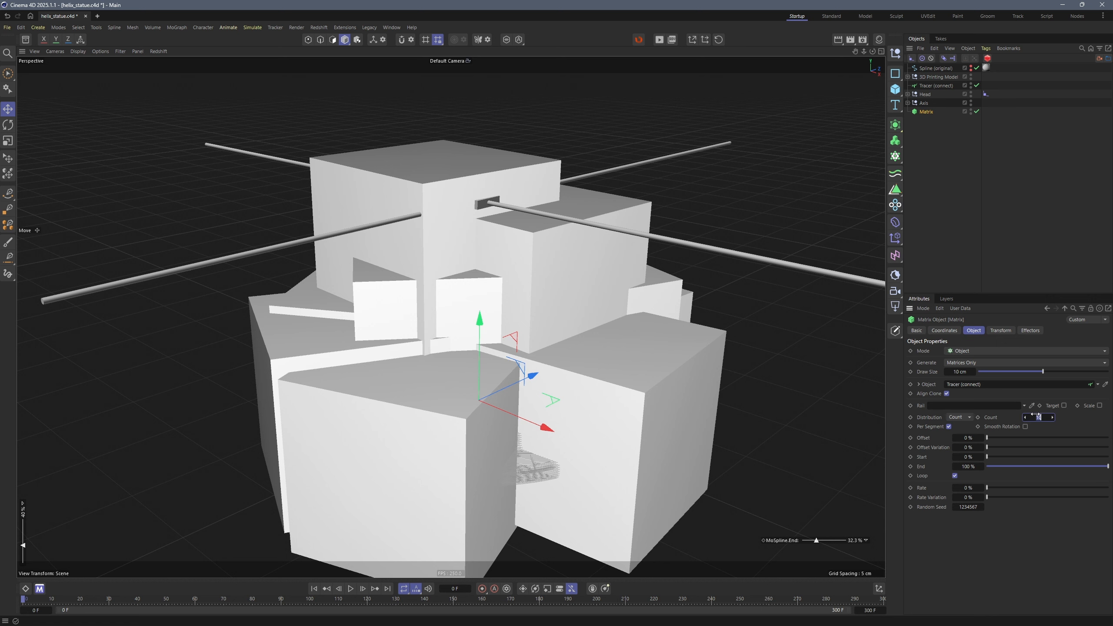
type("1")
key("Return")
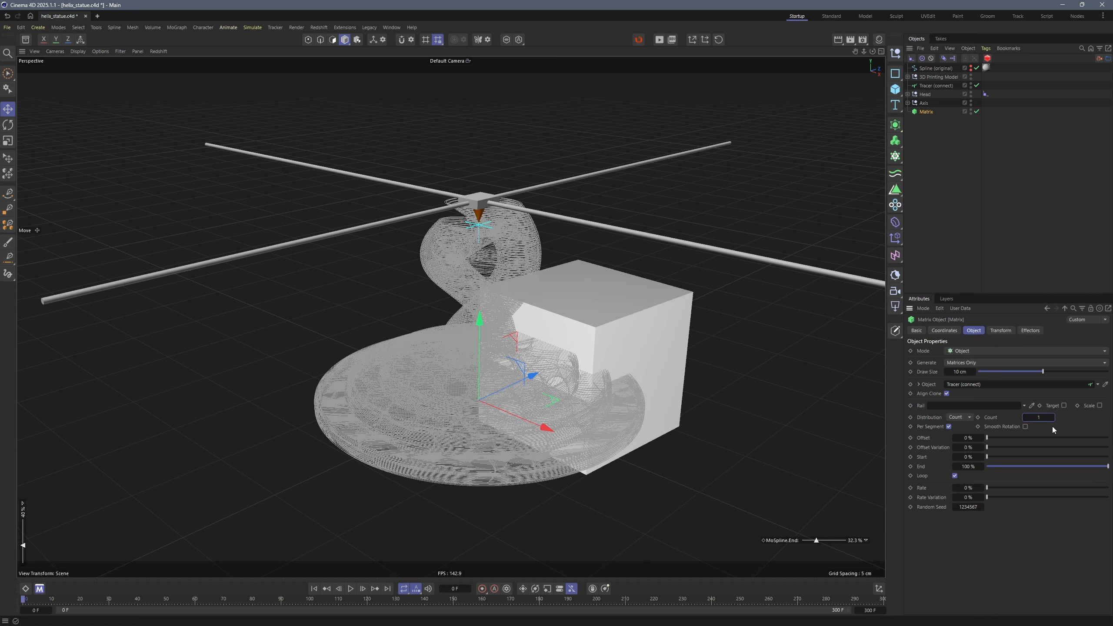
left_click(964, 372)
type("1")
key("Return")
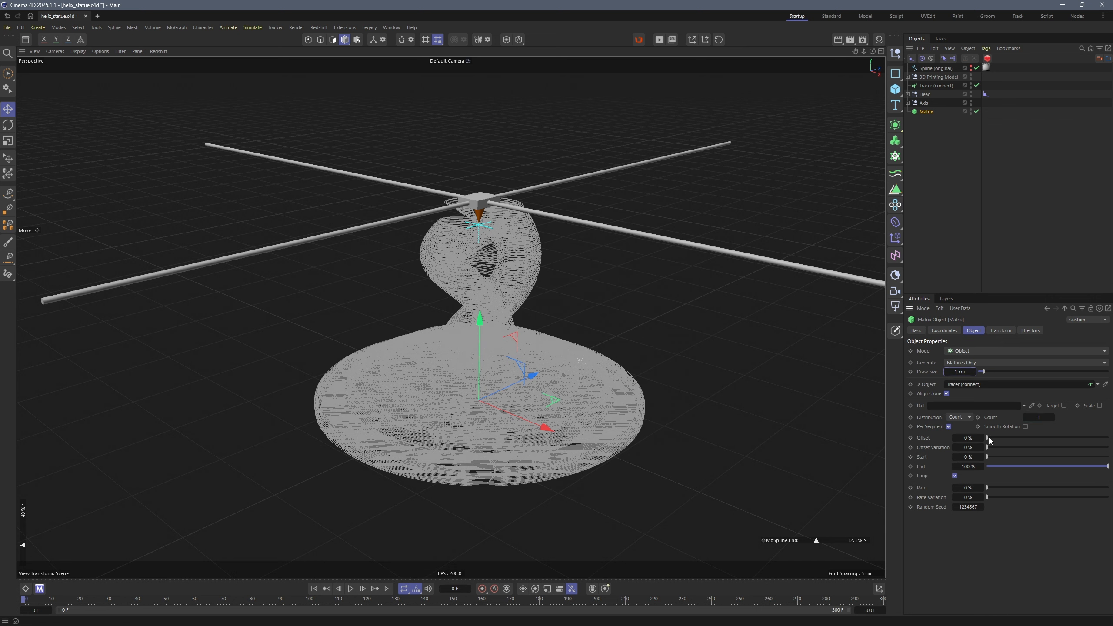
Step: Set the Matrix's Offset to 100 % and disable Loop and Align Clone
left_click_drag(989, 437, 1110, 438)
left_click(955, 476)
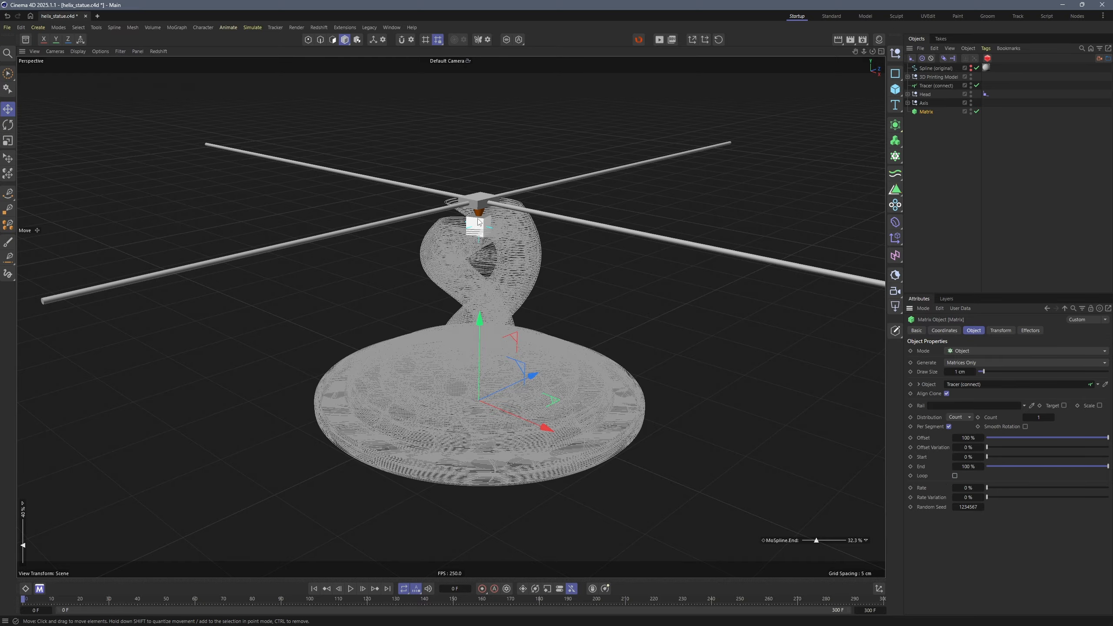
right_click_drag(478, 219, 505, 132, "alt")
mouse_move(479, 221)
left_mouse_down("alt")
mouse_move(471, 239)
mouse_move(402, 277)
mouse_move(436, 204)
mouse_move(478, 219)
left_mouse_up("alt")
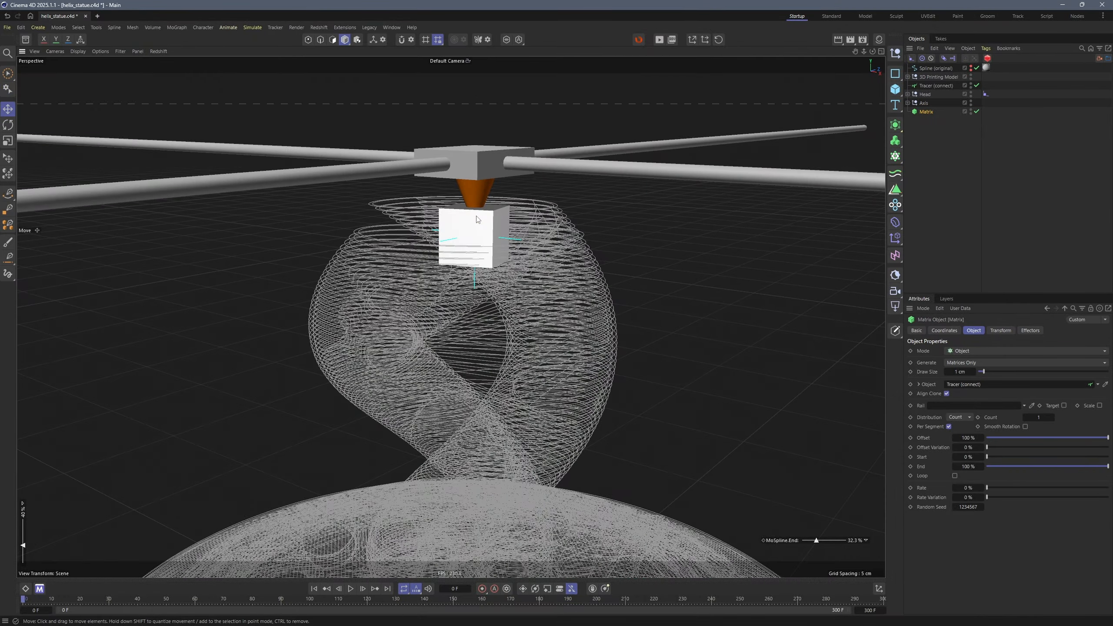
left_click(946, 394)
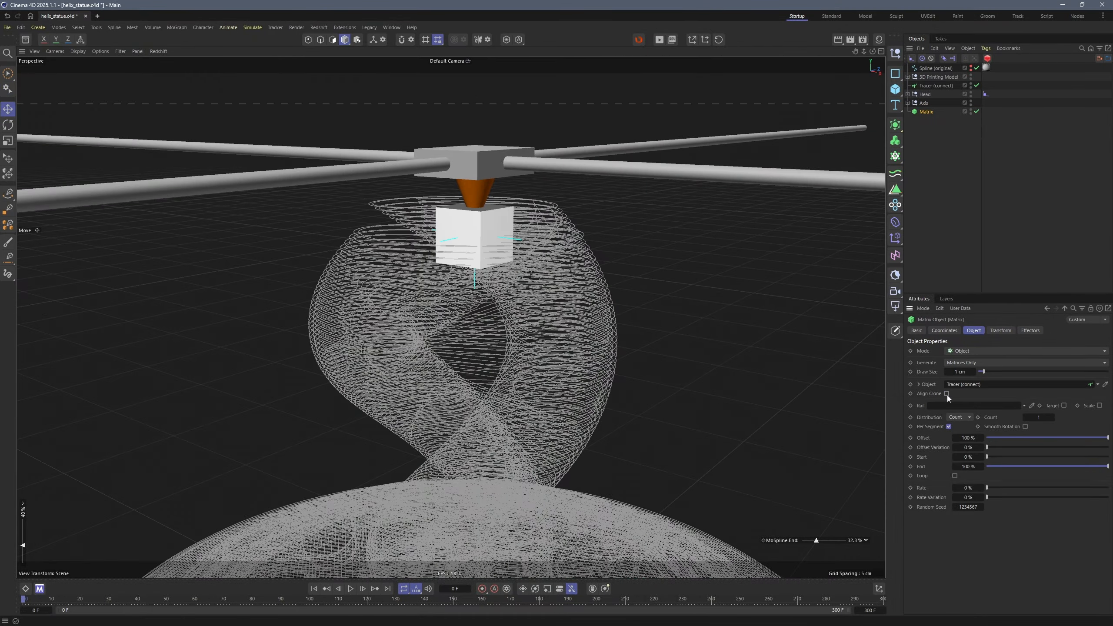
Step: Colour the Matrix magenta and set its draw size to 0.5 cm
left_click(1000, 330)
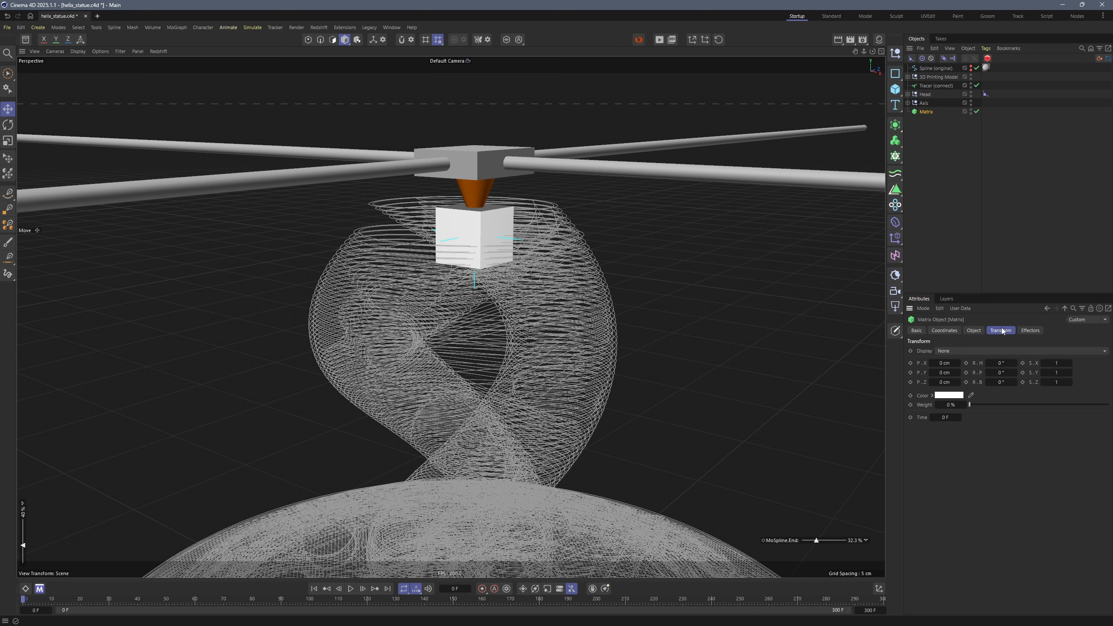
left_click(948, 395)
left_click(1036, 406)
left_click(977, 331)
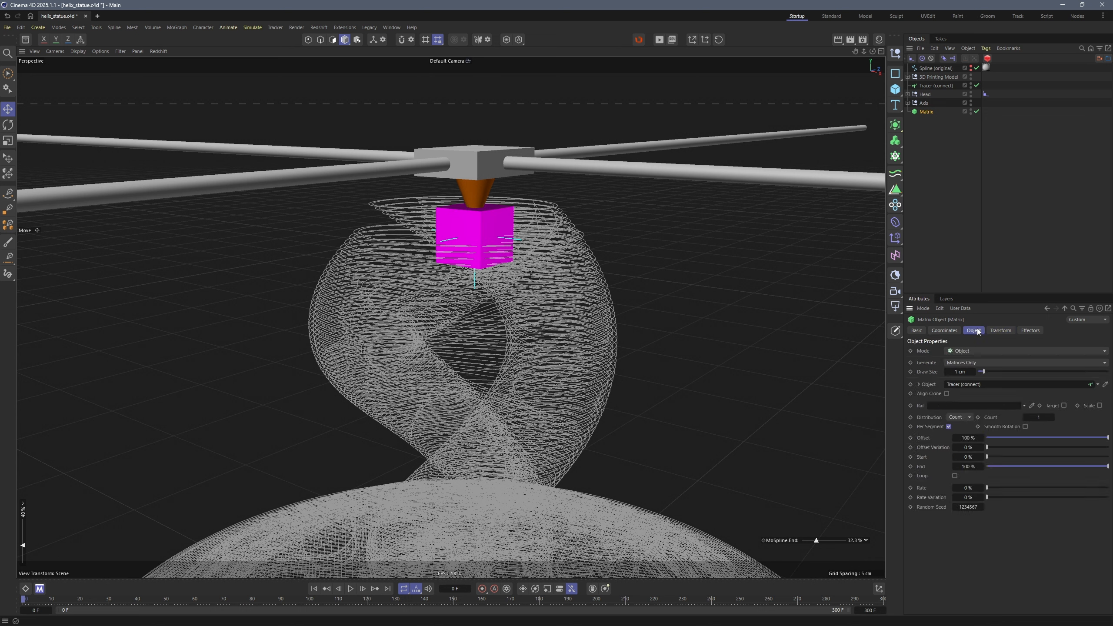
left_click(965, 372)
key("Return")
left_click(933, 153)
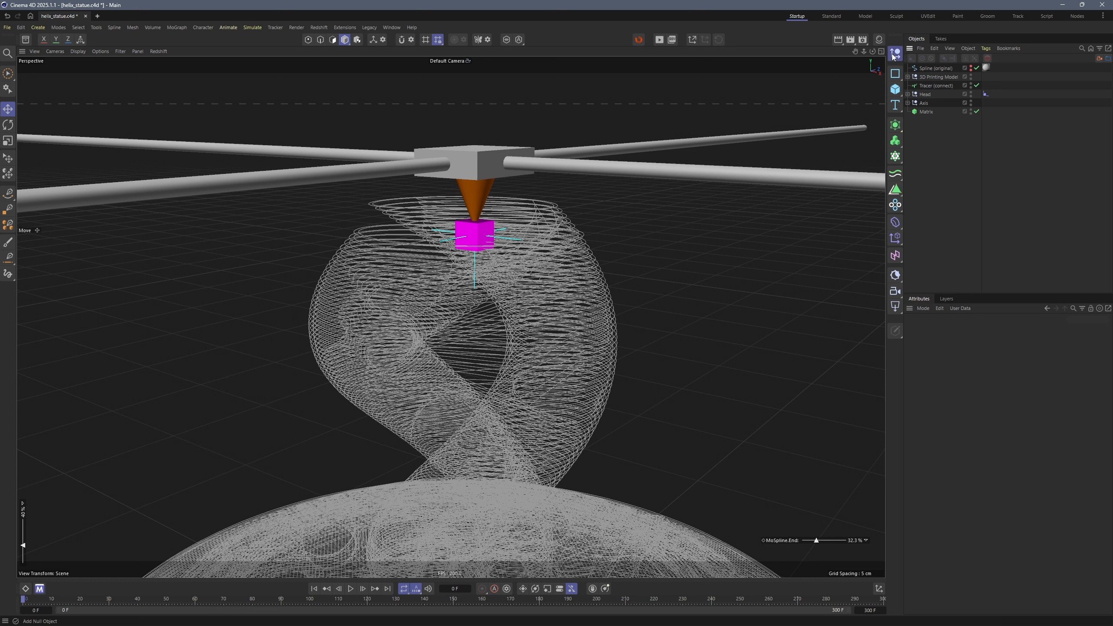
Step: Add a null named "Tubes" at the end of the hierarchy and place the Matrix inside it
left_click(895, 53)
left_click_drag(922, 68, 927, 131)
double_click(925, 120)
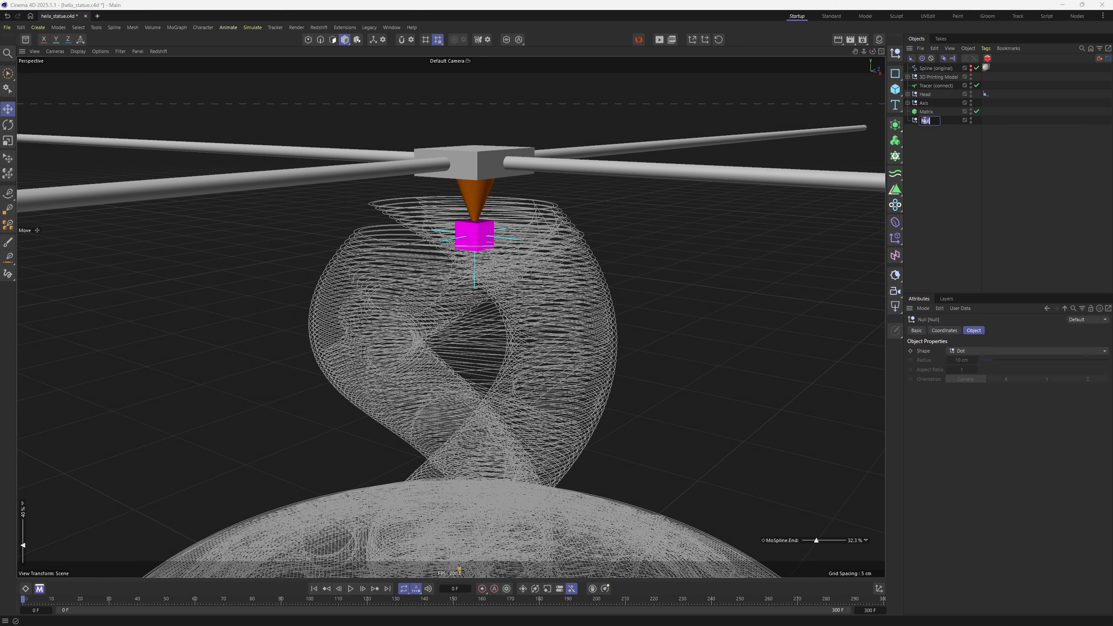
type("Tubes")
key("Return")
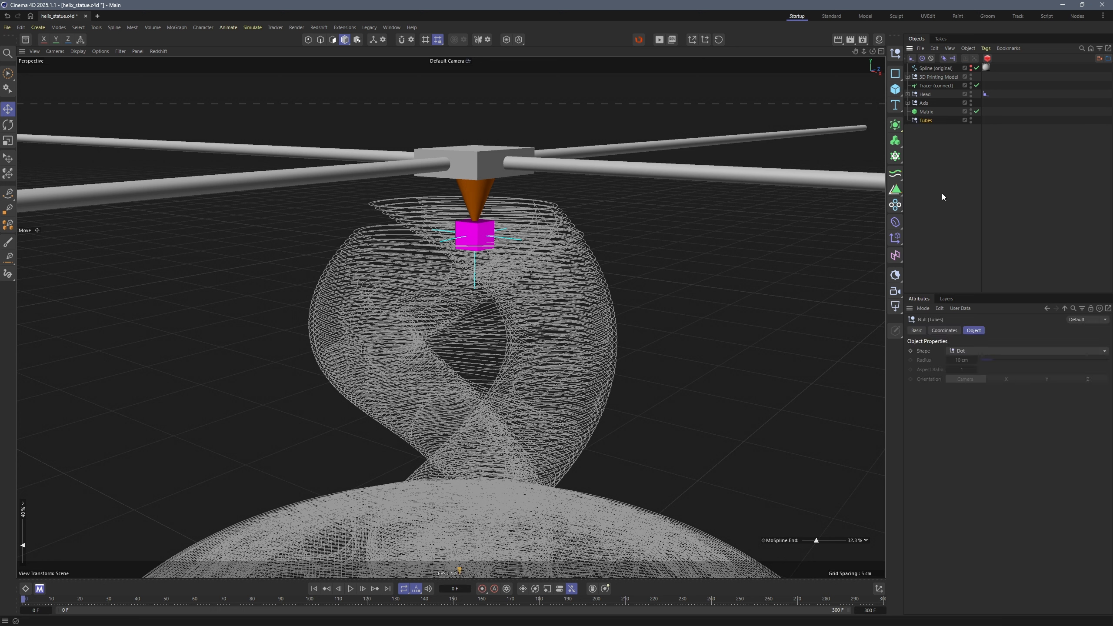
left_click_drag(929, 114, 930, 121)
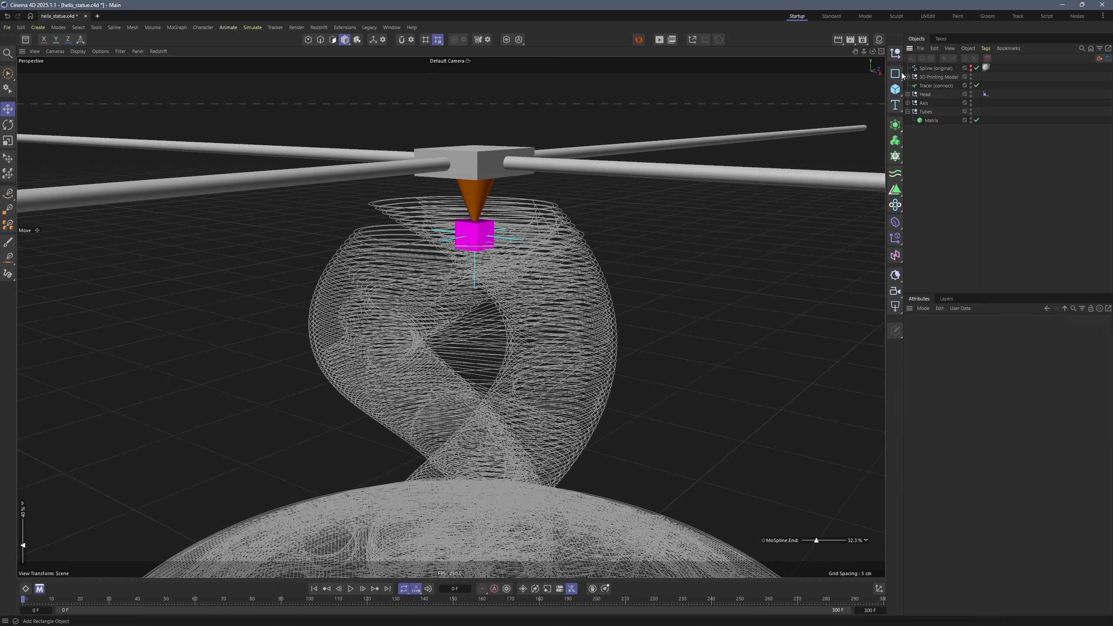
Step: Add a null named "Tube_1" inside Tubes, move the Matrix into it and rename the Matrix "T1"
left_click(895, 53)
left_click_drag(926, 69, 932, 123)
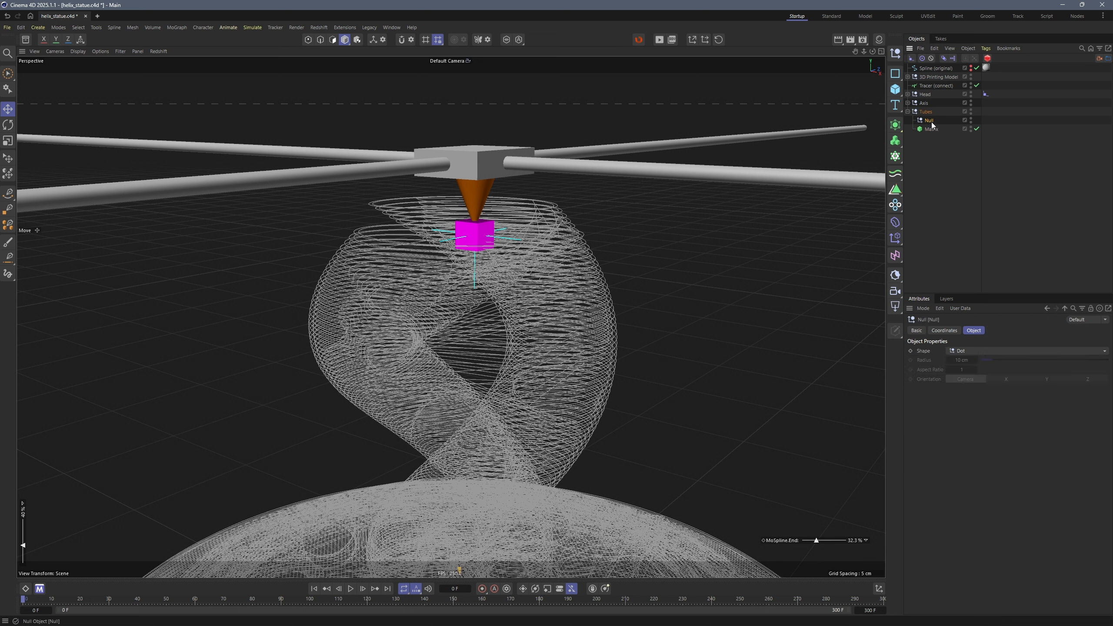
double_click(931, 121)
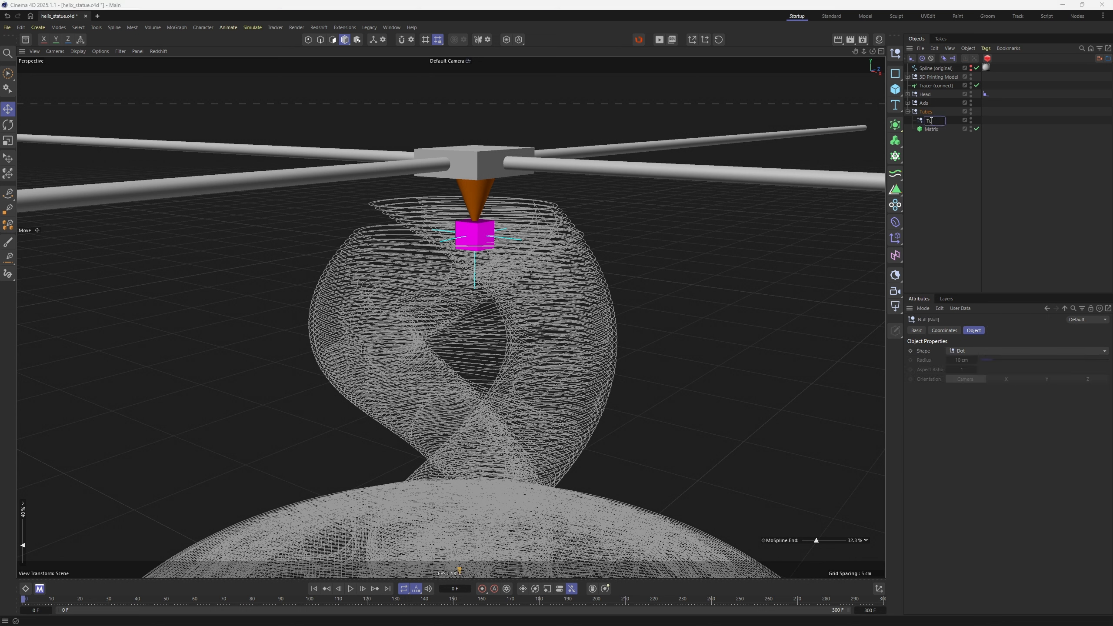
key("Return")
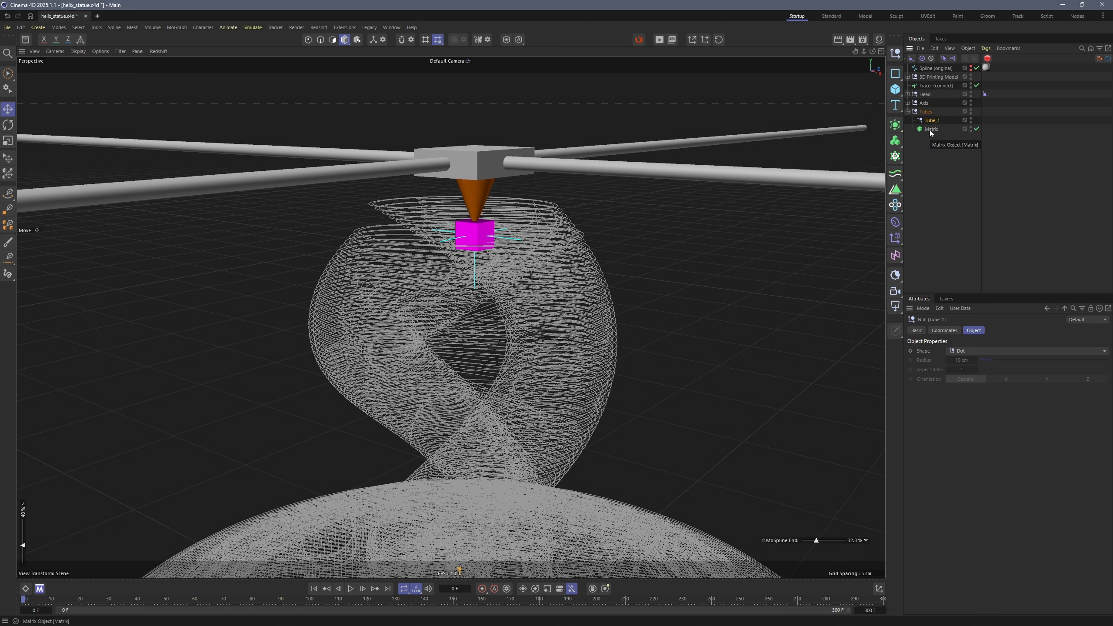
left_click_drag(932, 128, 932, 120)
double_click(938, 129)
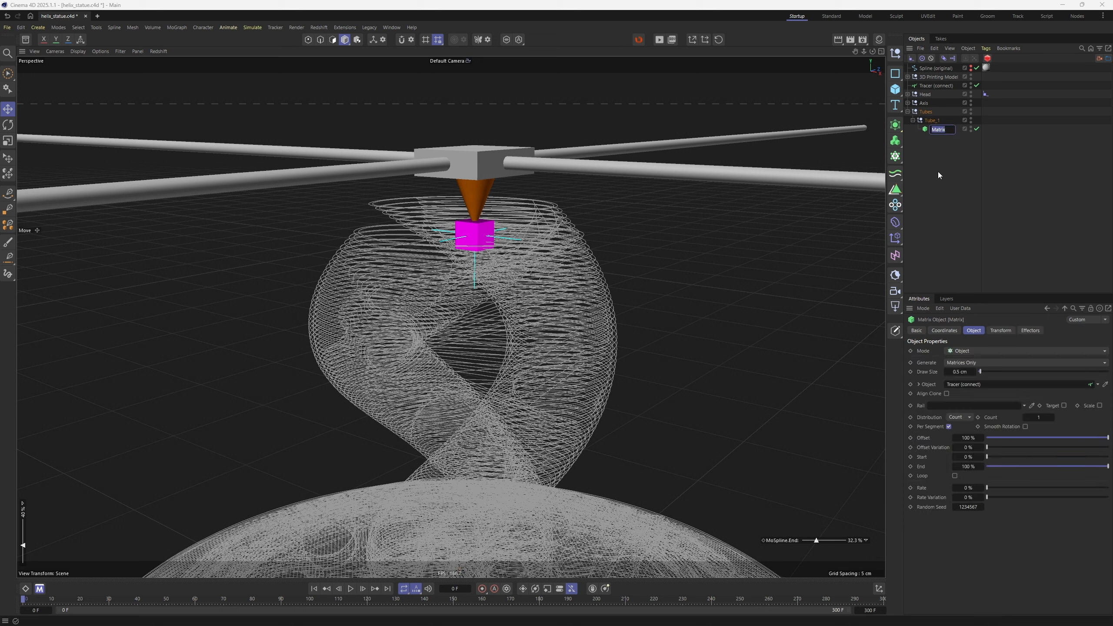
type("T1")
key("Return")
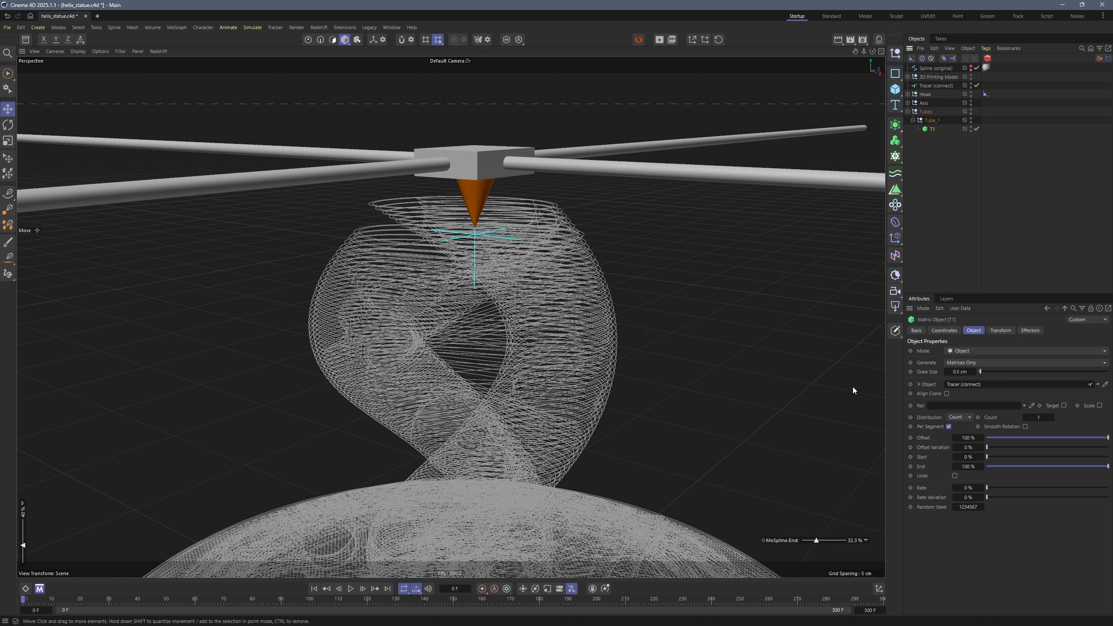
Step: Raise the MoSpline's End to 33.3 %, then duplicate matrix T1 and name the copy "T2"
left_click_drag(817, 541, 817, 541)
left_click_drag(934, 132, 933, 133, "ctrl")
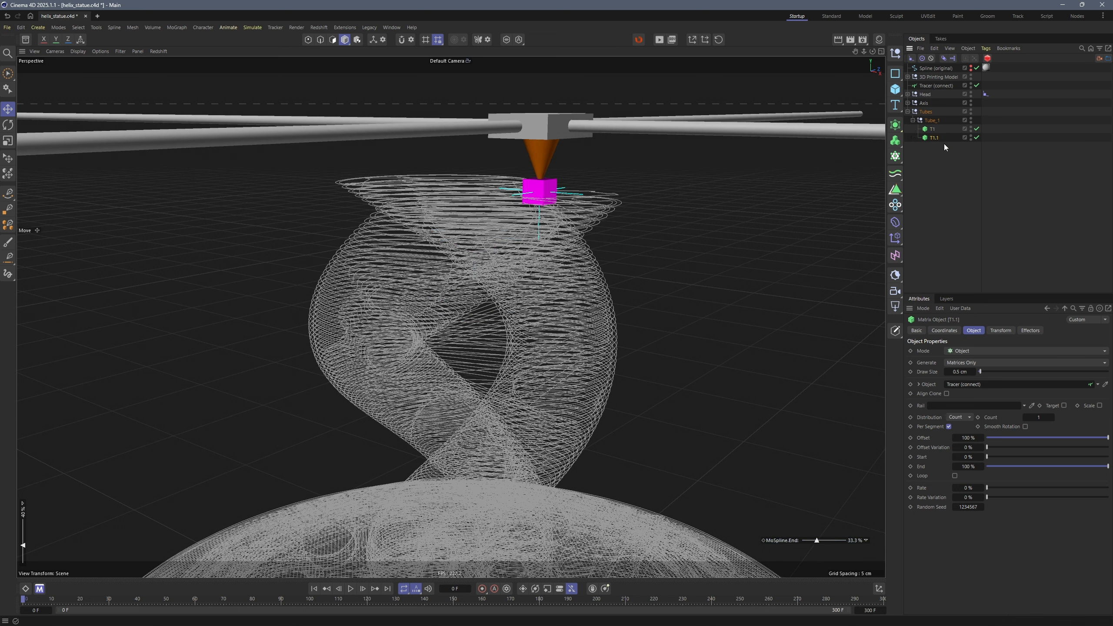
double_click(936, 138)
left_click(951, 138)
key("BackSpace")
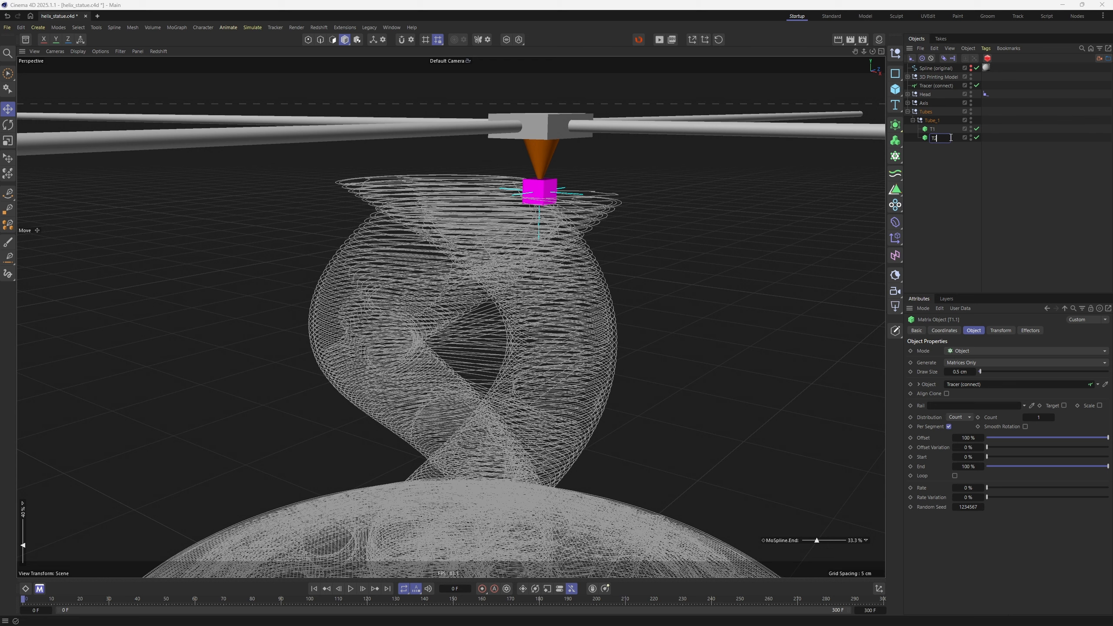
key("Return")
Step: Raise matrix T1's Transform P.Y to 2 cm and offset T2 further up in P.Y above the print head
left_click(934, 131)
left_click_drag(708, 233, 707, 259, "alt")
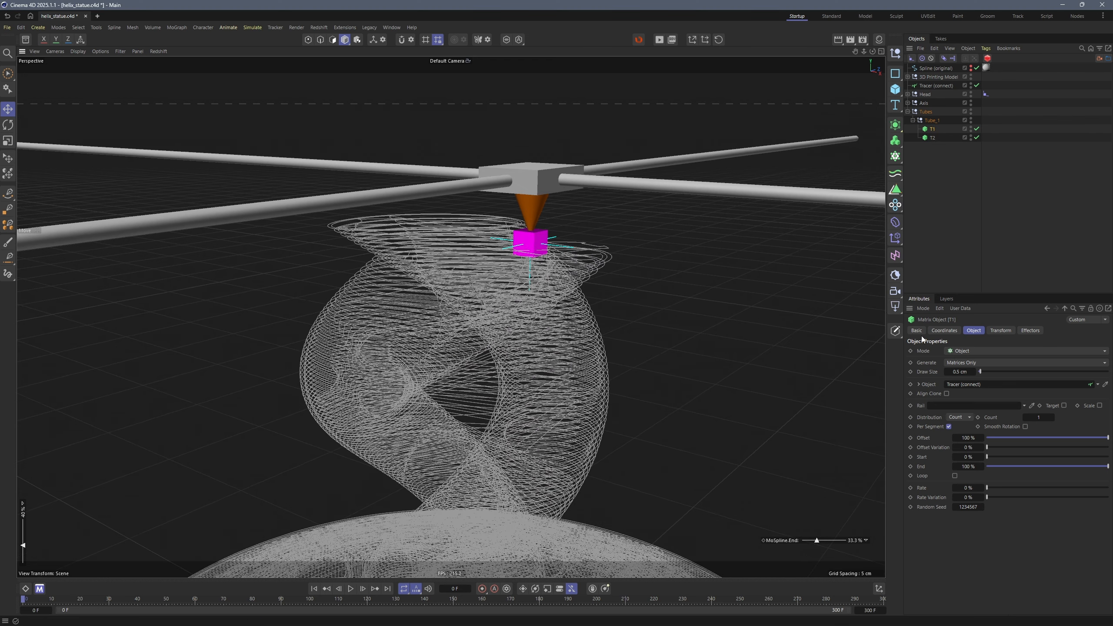
left_click(993, 330)
left_click(959, 373)
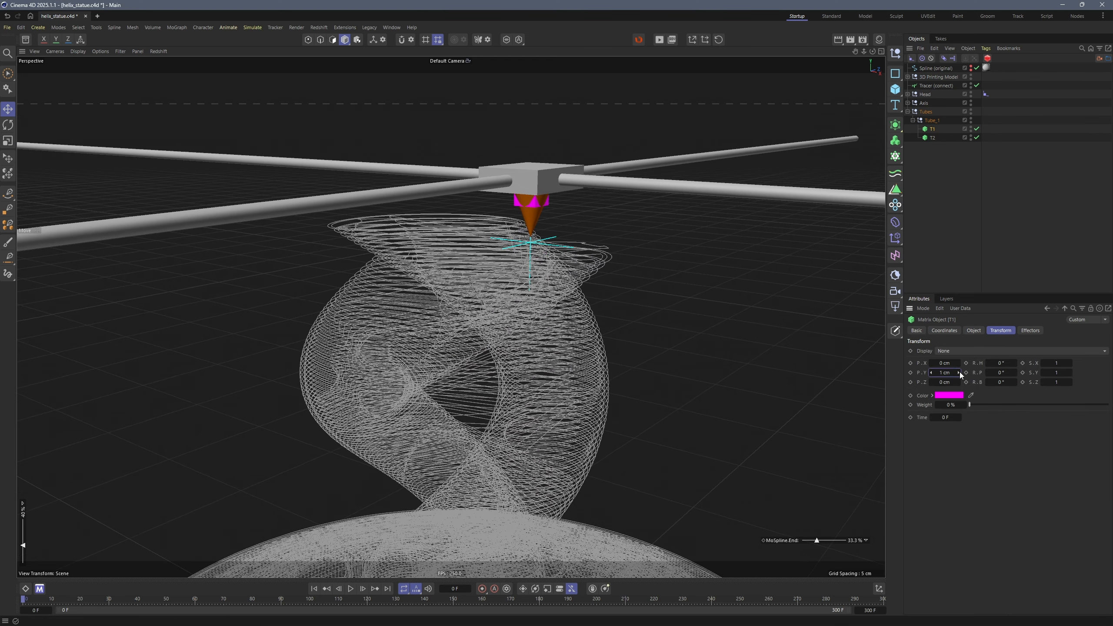
left_click(932, 138)
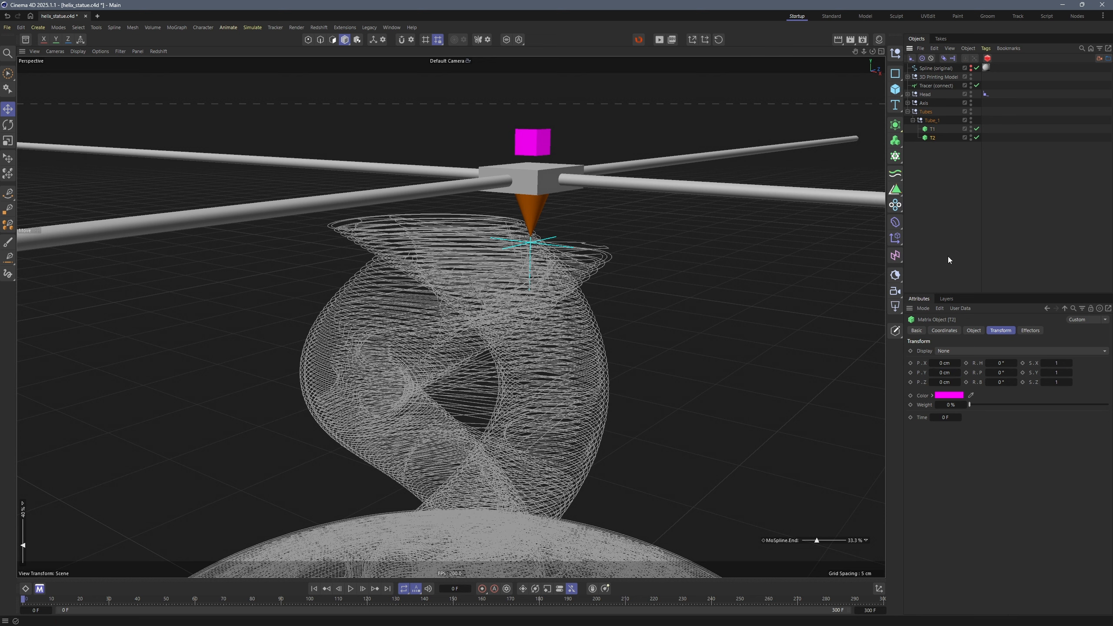
left_click(959, 373)
left_click(958, 372)
left_click(958, 372)
left_click(959, 373)
left_click(959, 372)
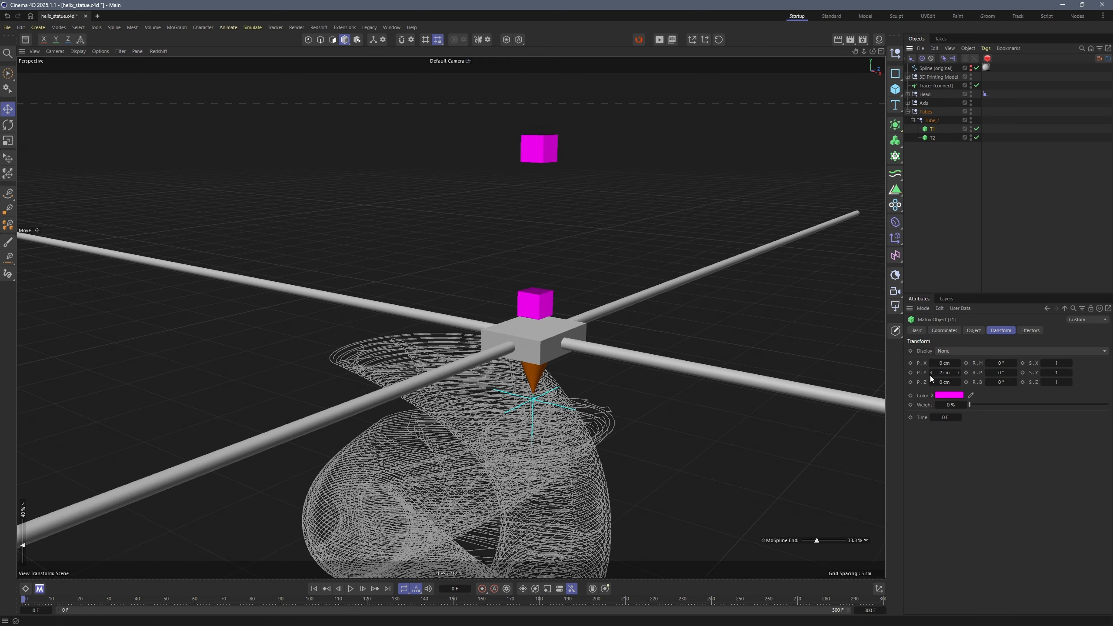
Step: Lower matrix T1's Transform P.Y to 1.6 cm so it sits at the top of the print head
left_click(932, 373, "alt")
left_click(931, 373, "alt")
left_click(931, 372, "alt")
left_click(931, 373, "alt")
Step: Set the MoSpline's End to 93.61 % so nearly the whole statue is printed
scroll(601, 312, "down", 6)
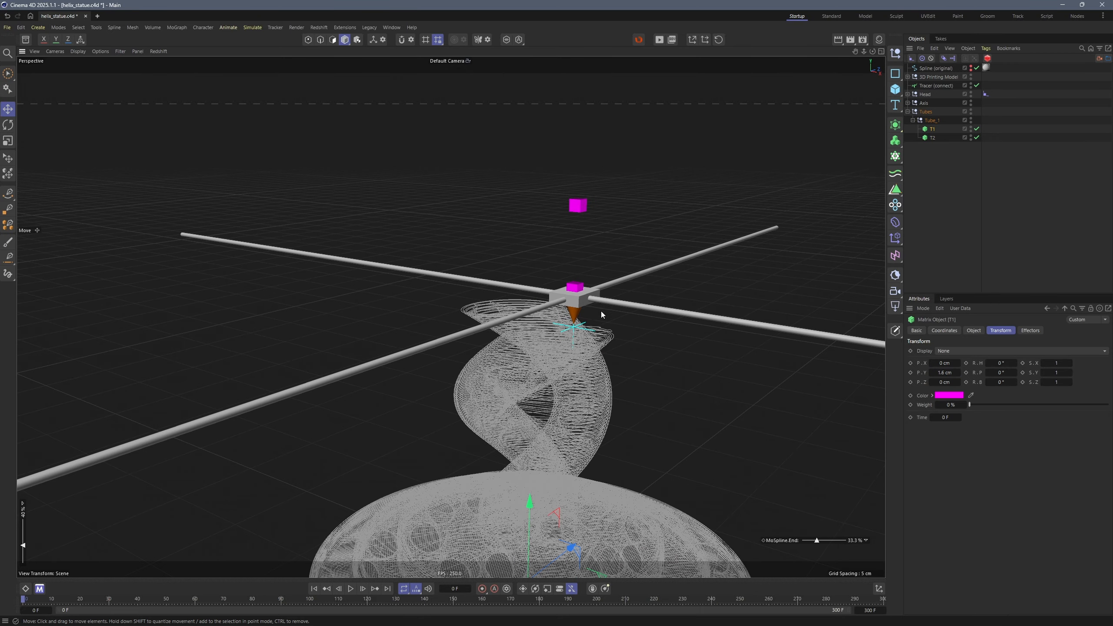
scroll(601, 311, "down", 3)
left_click_drag(816, 542, 825, 543)
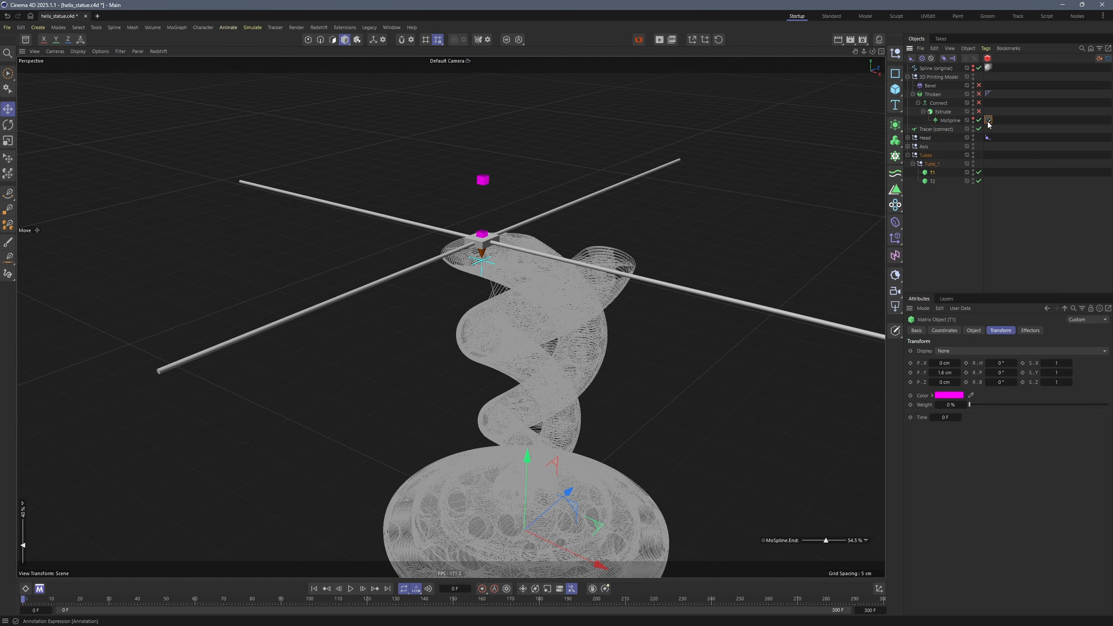
left_click(988, 120)
left_click_drag(956, 351, 967, 352)
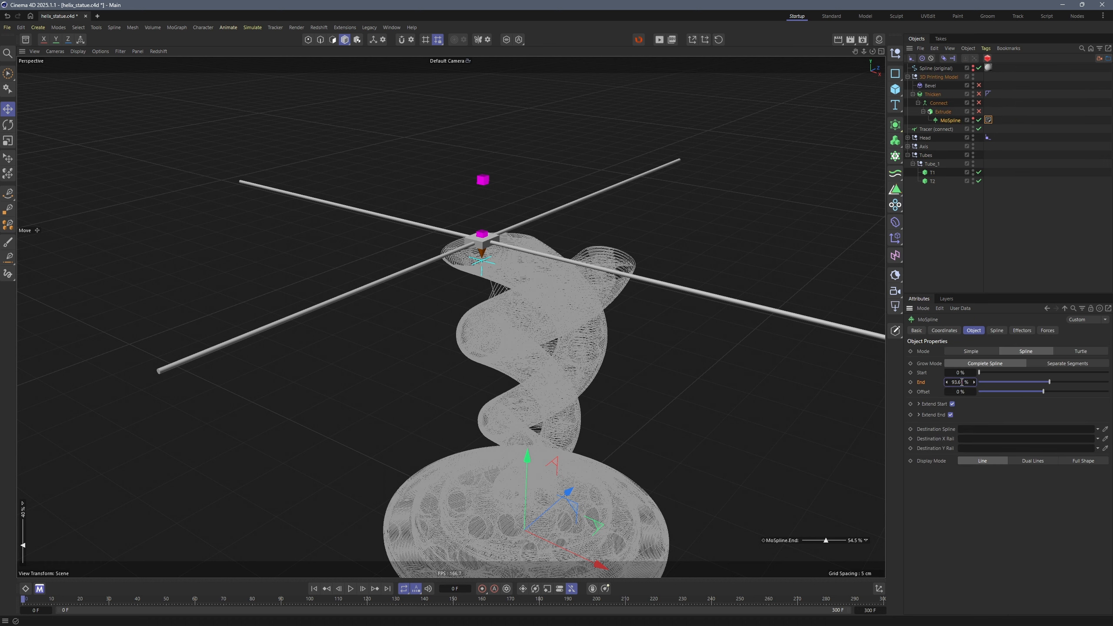
type("93.61 %")
key("Return")
Step: Add a null object and set its display shape to Sphere
left_click_drag(520, 284, 524, 255, "alt")
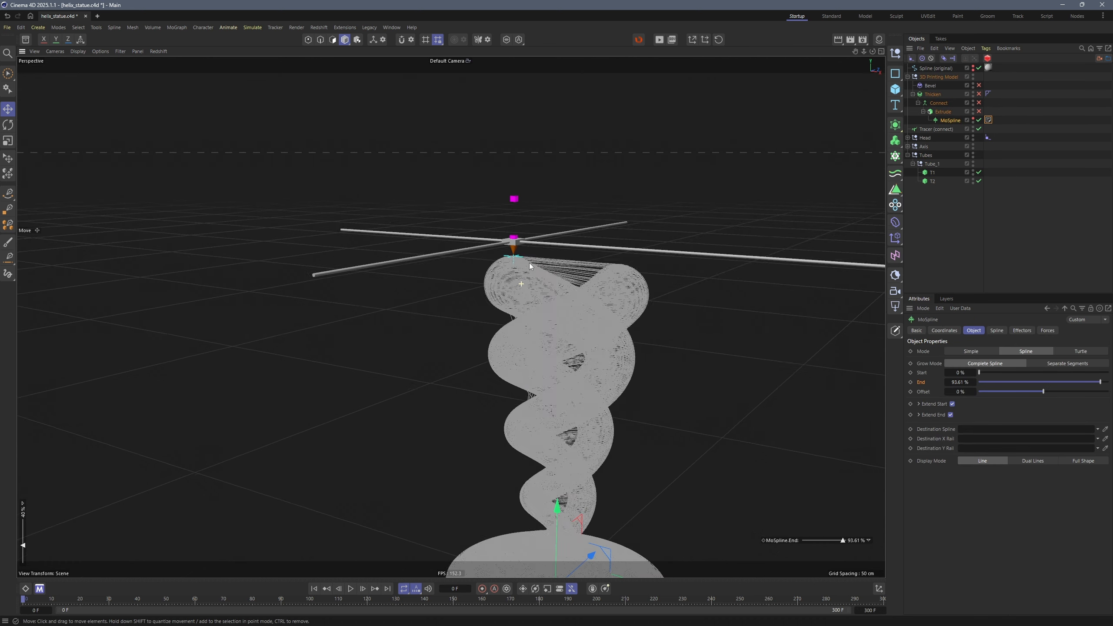
left_click(895, 52)
left_click(959, 350)
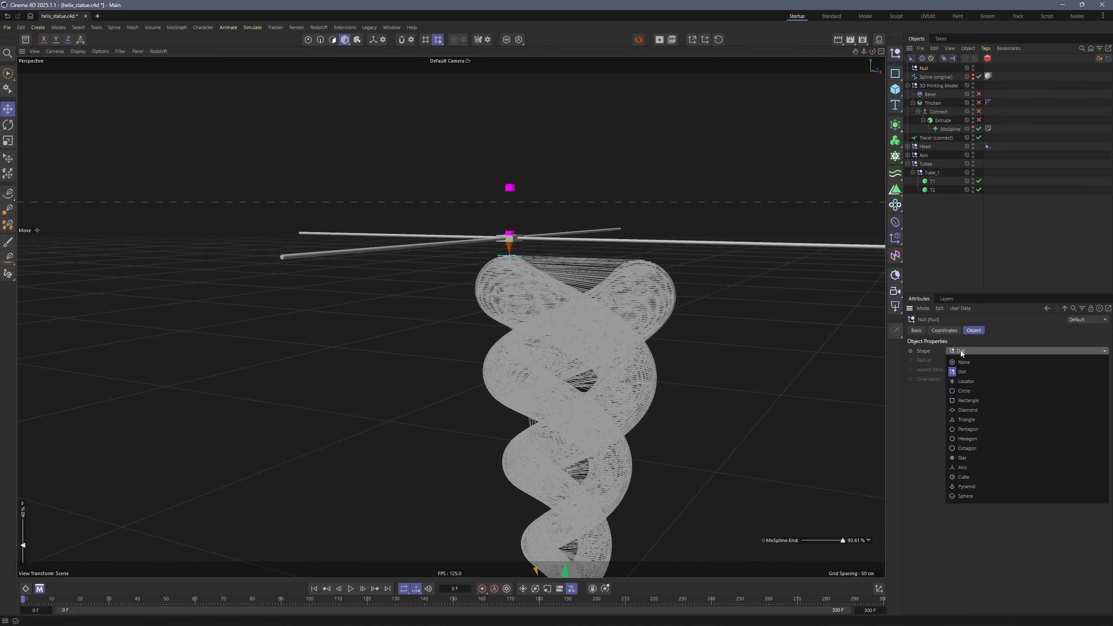
left_click(963, 496)
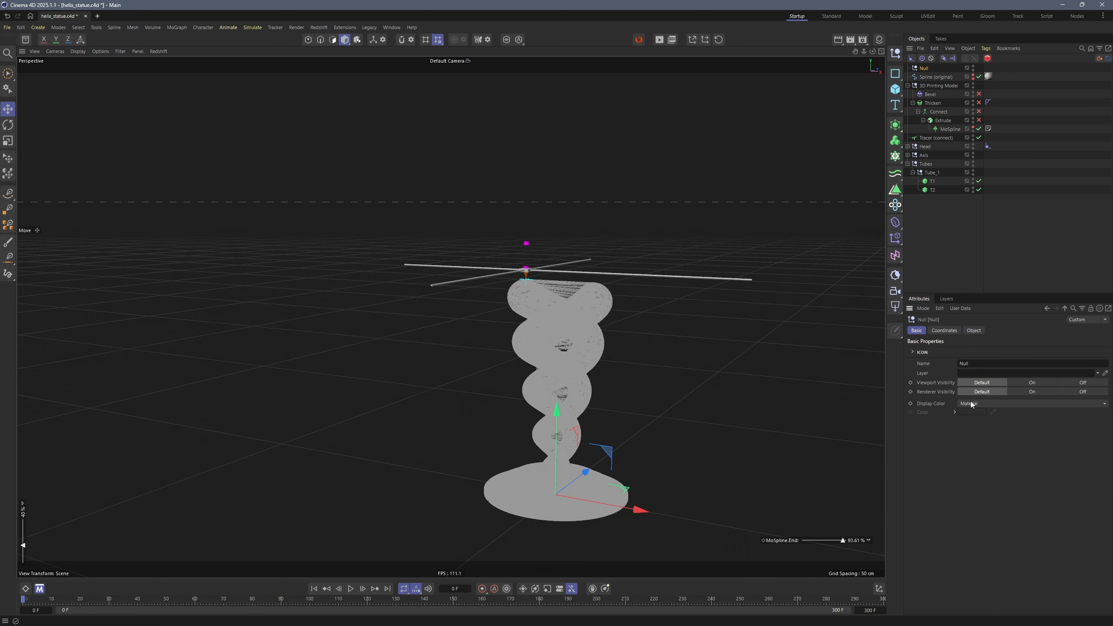
Step: Set the null's Display Color to Custom and choose magenta as its colour
left_click(972, 404)
left_click(972, 443)
left_click(976, 414)
left_click(993, 469)
left_click(1056, 423)
Step: Move the null into Tube_1 below T2 and rename it "T3"
left_click_drag(923, 68, 934, 194)
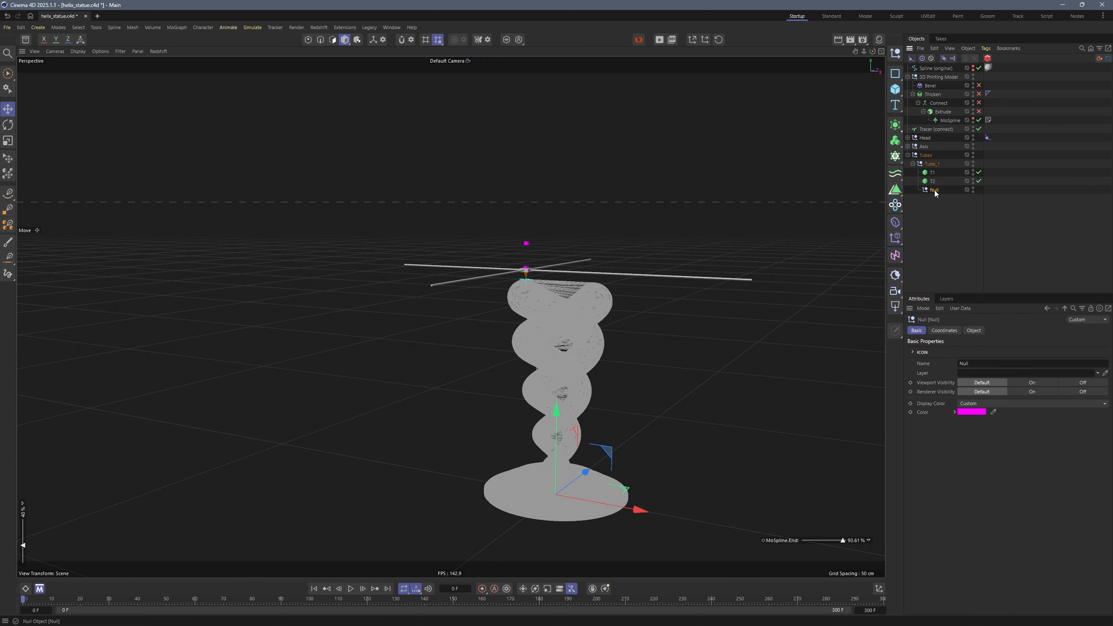
double_click(934, 190)
type("T3")
key("Return")
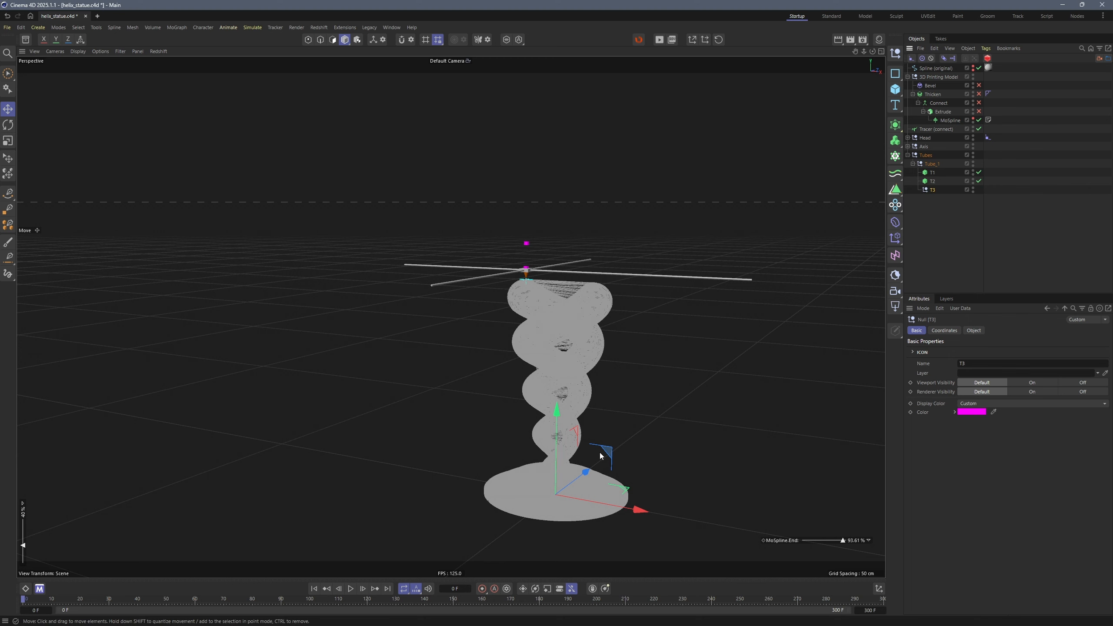
Step: Place T3 above the print head, duplicate it twice along an arc descending beside the statue, and show all three nulls' object properties
left_click_drag(600, 453, 541, 124)
middle_click_drag(563, 265, 601, 303, "alt")
left_click_drag(601, 303, 631, 309, "alt")
left_click_drag(577, 159, 346, 259, "ctrl")
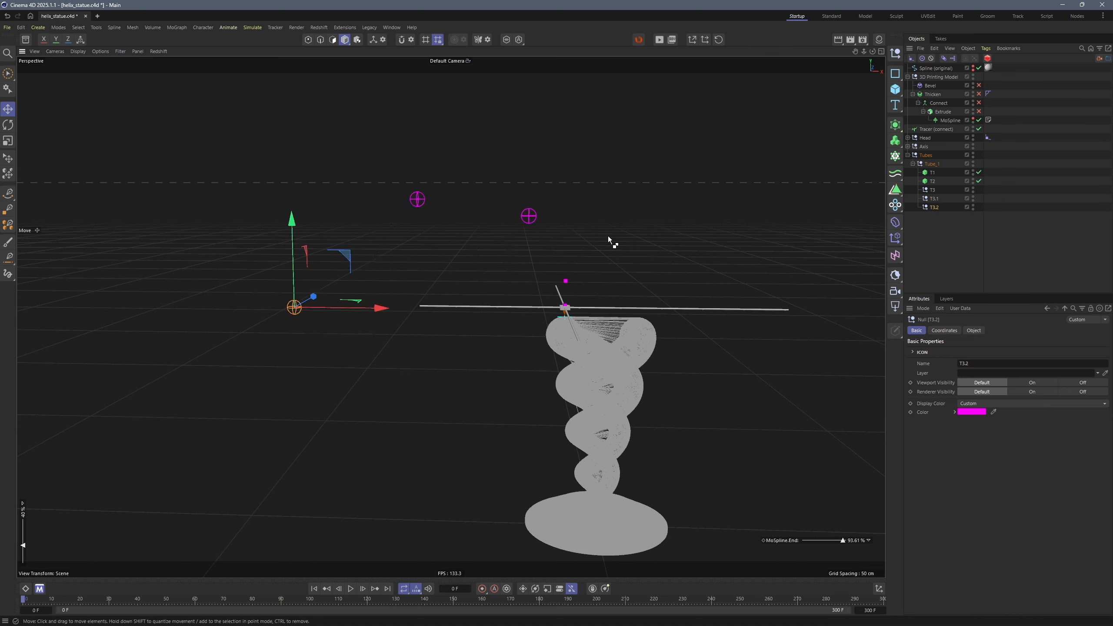
left_click_drag(946, 230, 924, 188)
left_click(974, 330)
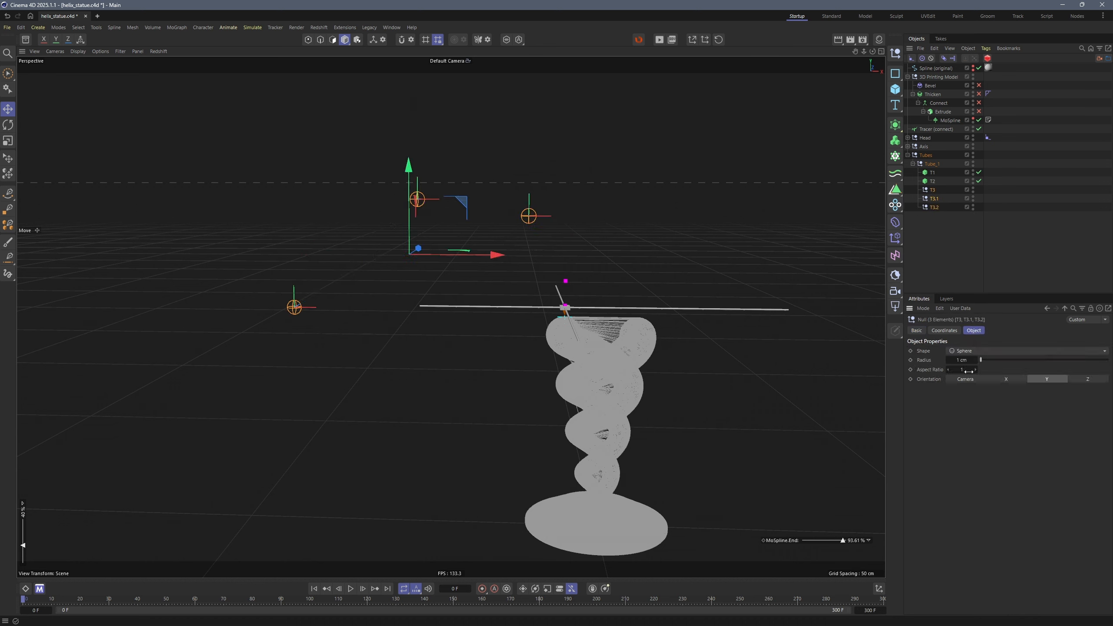
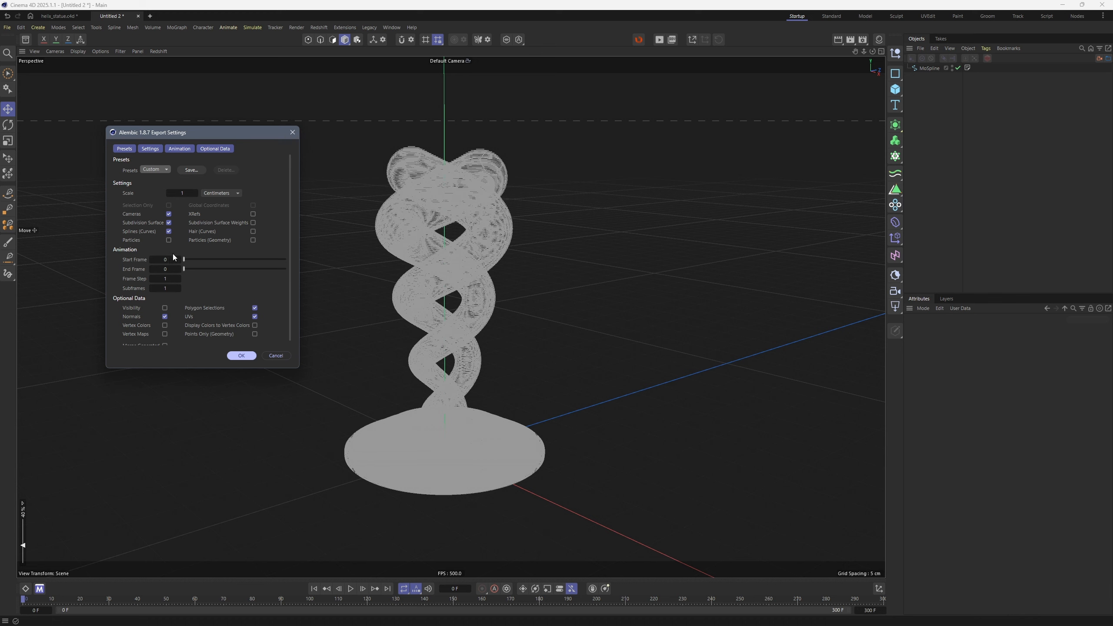
Step: Export the MoSpline scene as an Alembic file named "spline" in the 3D Printing Effect folder
left_click(241, 355)
type("spline")
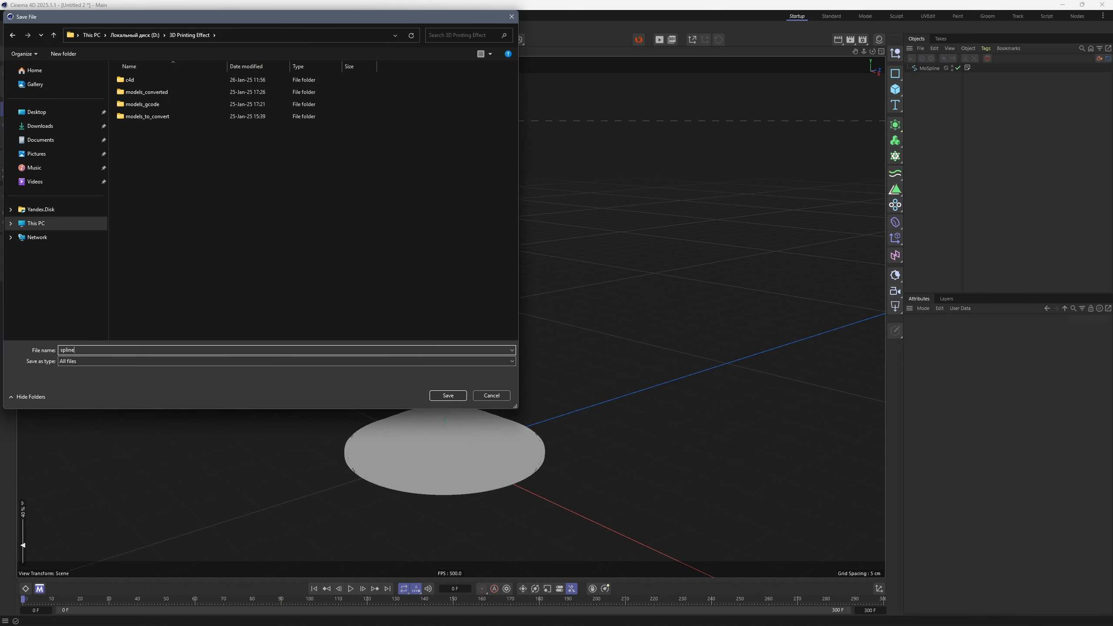
key("Return")
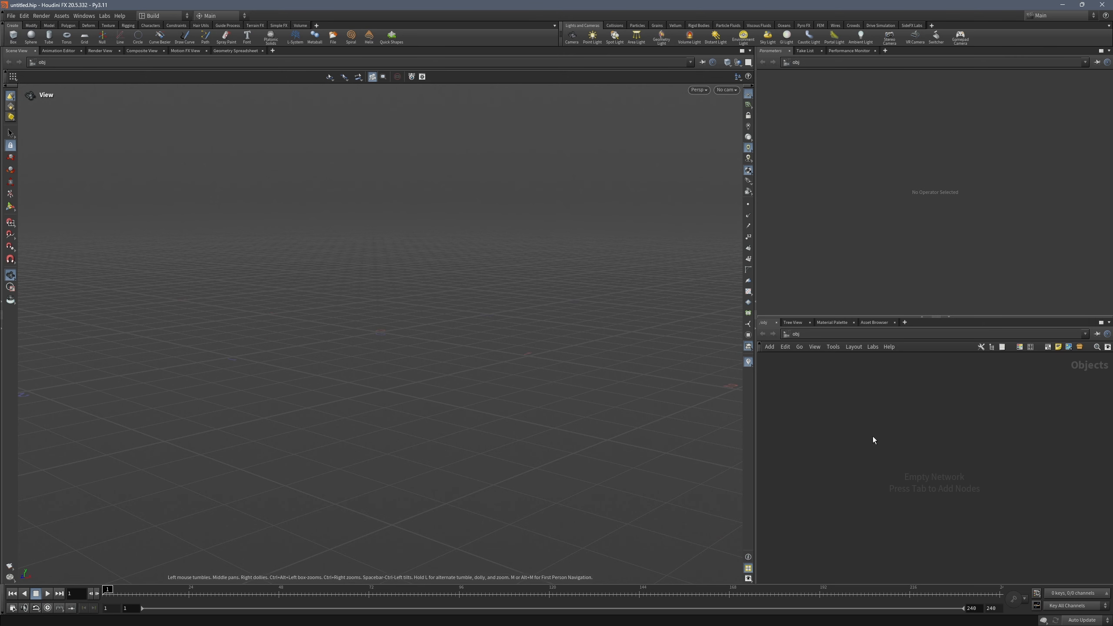
Step: In Houdini, create a Geometry object and go inside its network
key("Tab")
type("geo")
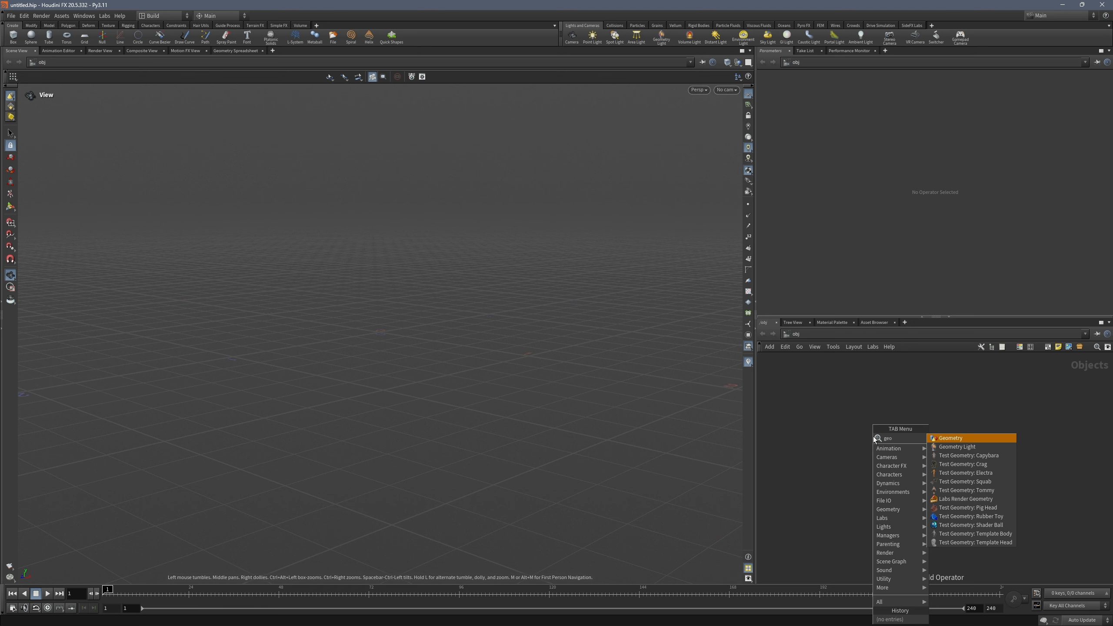
key("Return")
left_click(870, 442)
double_click(871, 443)
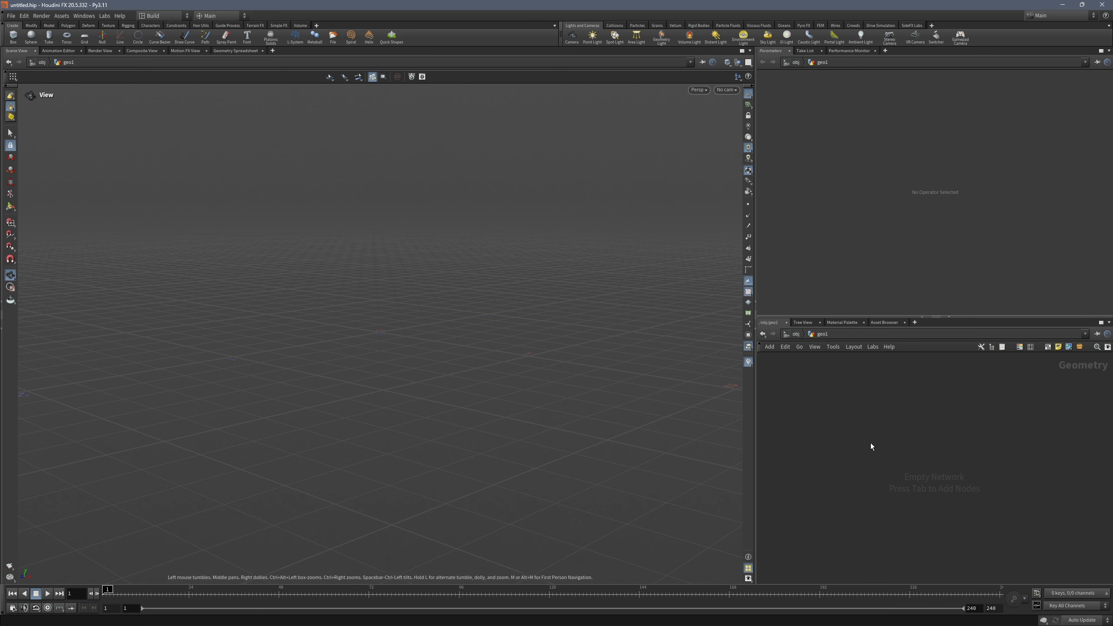
Step: Add an Alembic node and load spline.abc from the 3D Printing Effect folder as its file
key("Tab")
type("alem")
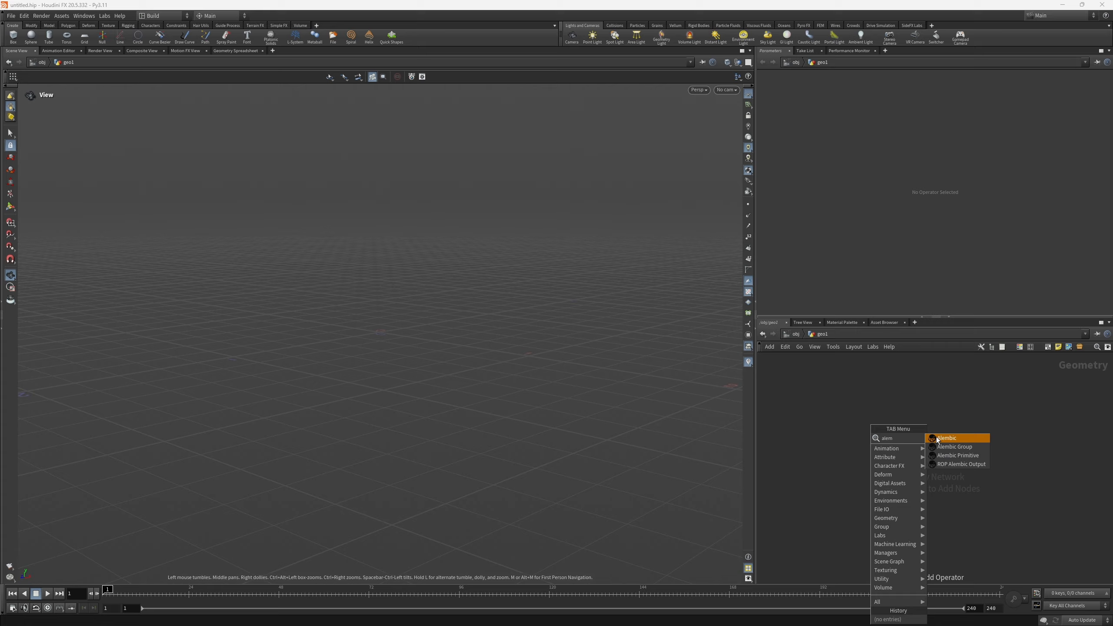
left_click(936, 438)
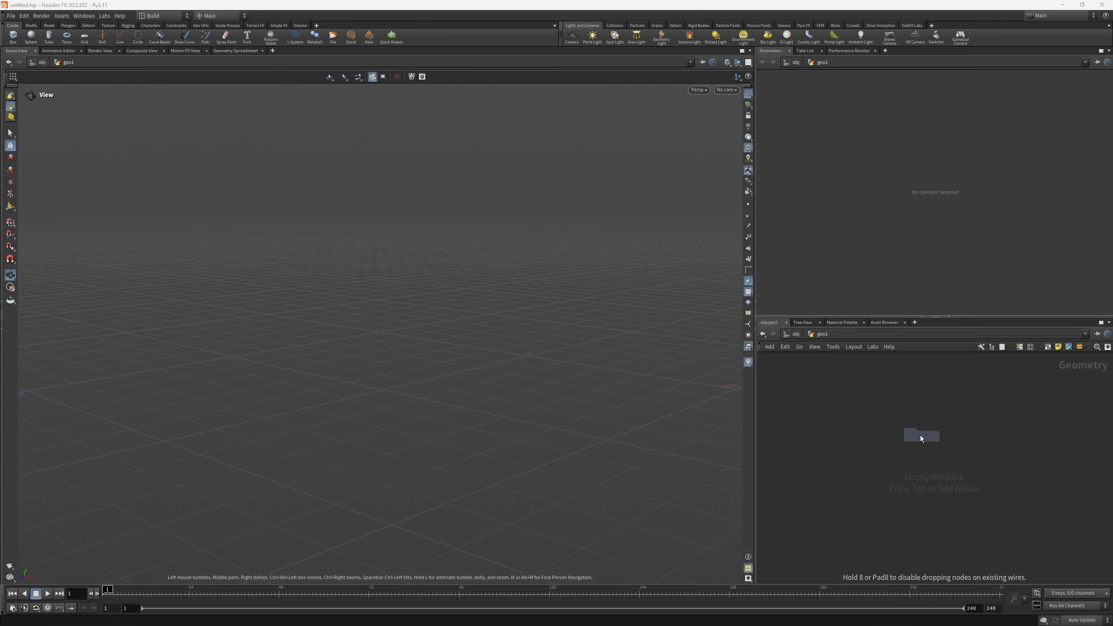
left_click(859, 443)
key("alt+Tab")
left_click_drag(145, 260, 850, 104)
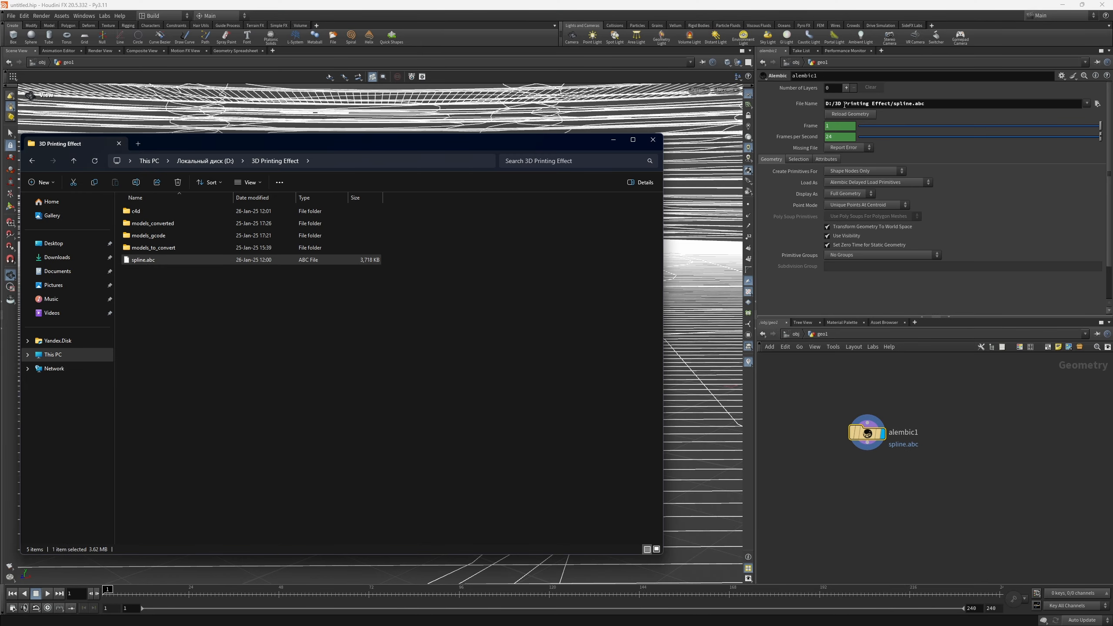
left_click(684, 213)
Step: Add a Null node after alembic1 and keep its node info window open over the viewport
scroll(405, 316, "up", 5)
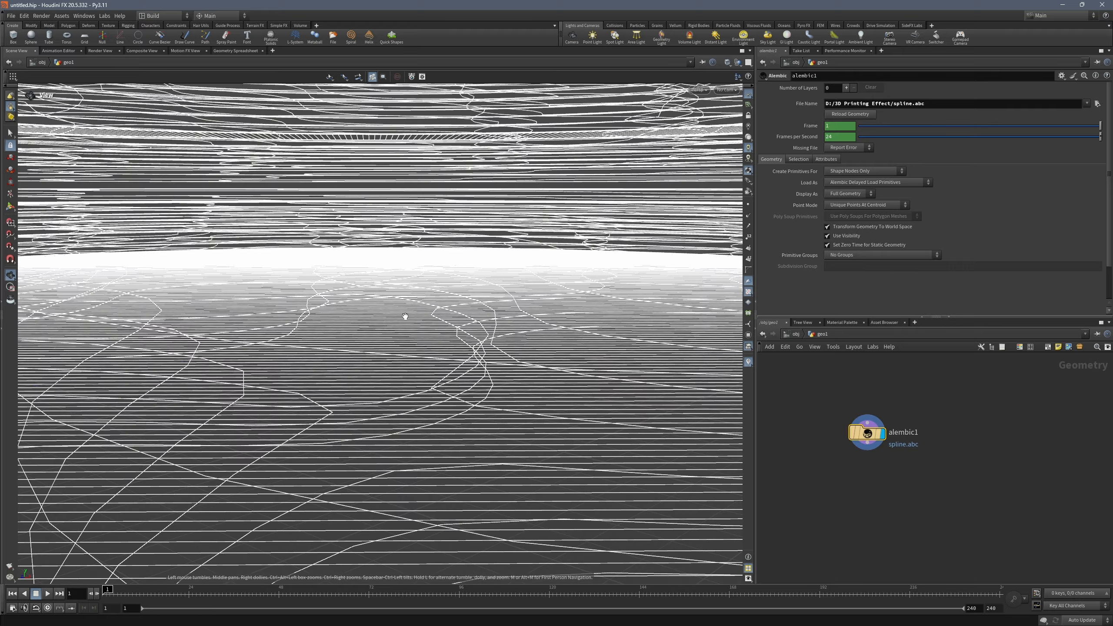
scroll(406, 316, "down", 10)
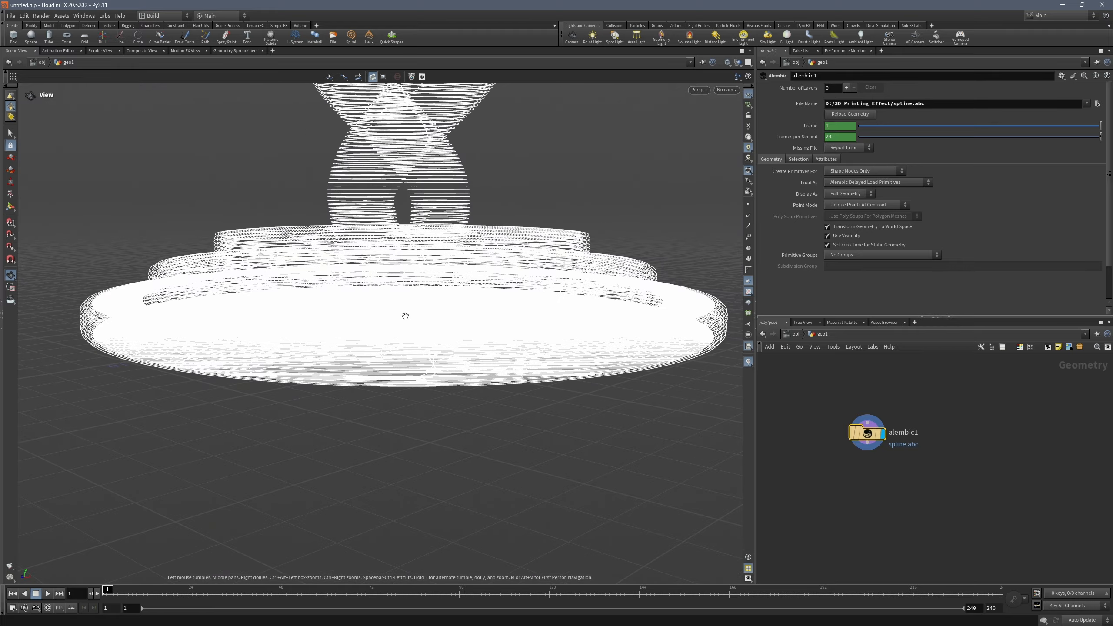
key("h")
key("Tab")
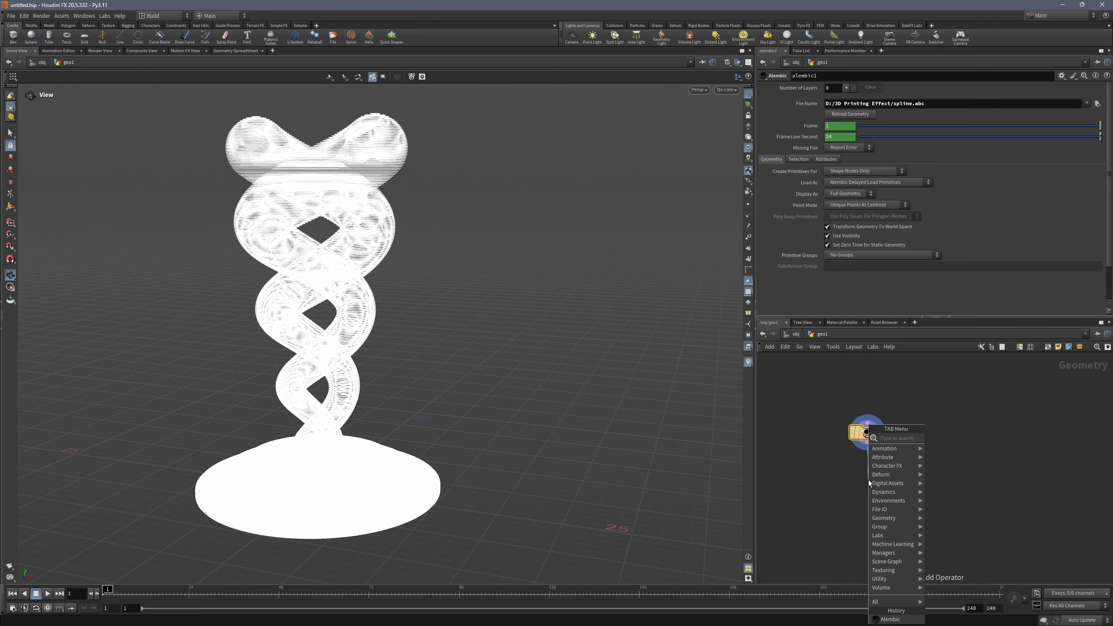
type("null")
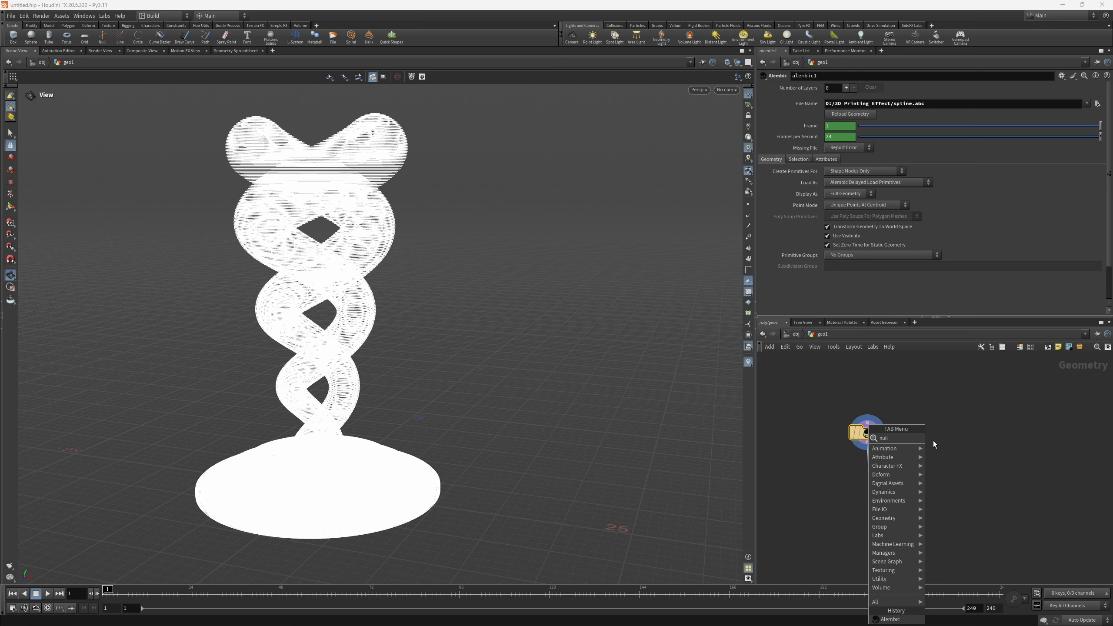
key("Return")
left_click(868, 478)
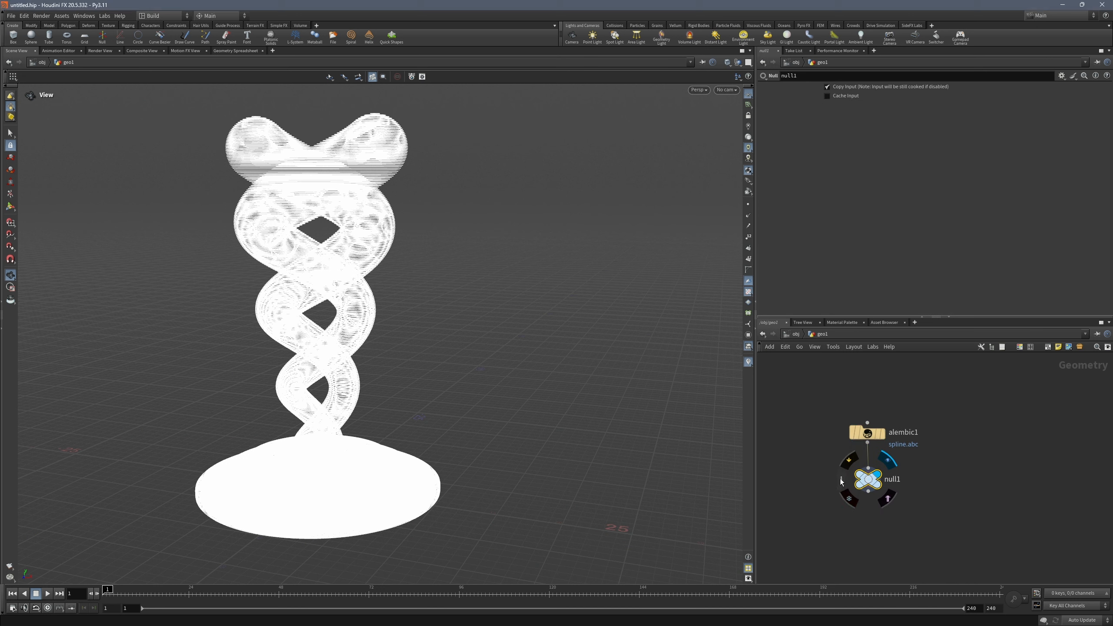
left_click(841, 479)
left_click_drag(767, 338, 655, 113)
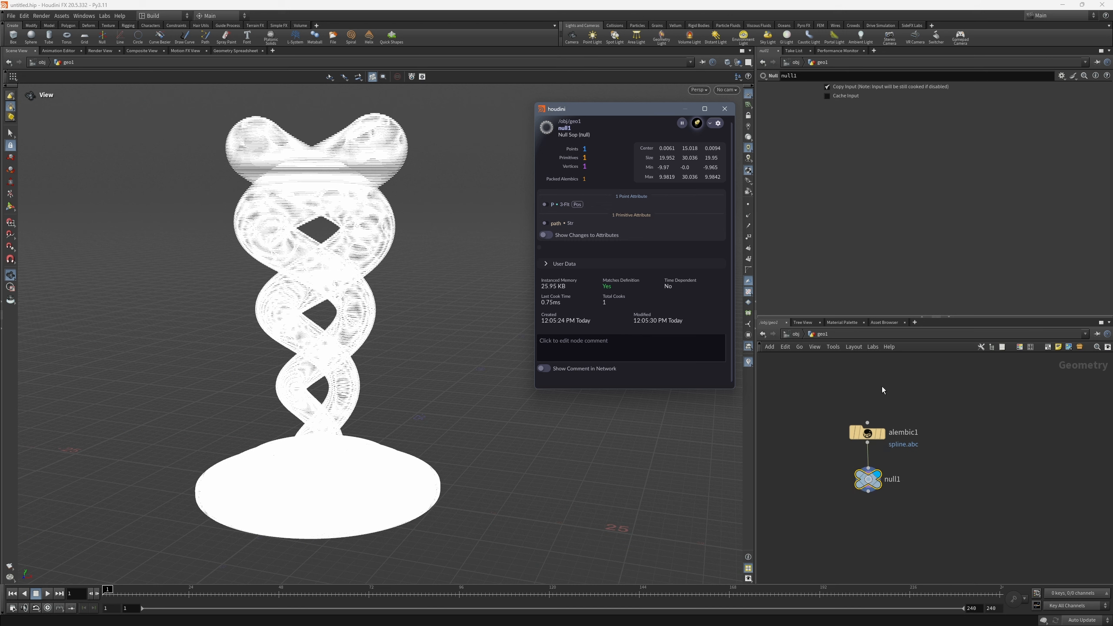
Step: Set alembic1's Load As option to Unpack Alembic Delayed Load Primitives
left_click(868, 434)
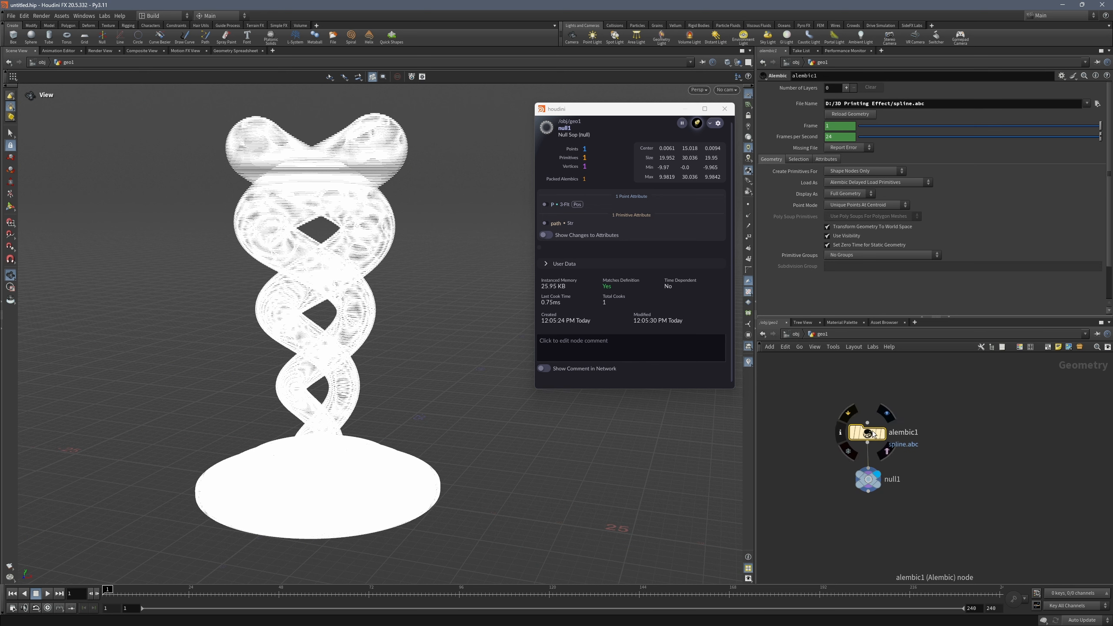
left_click(840, 184)
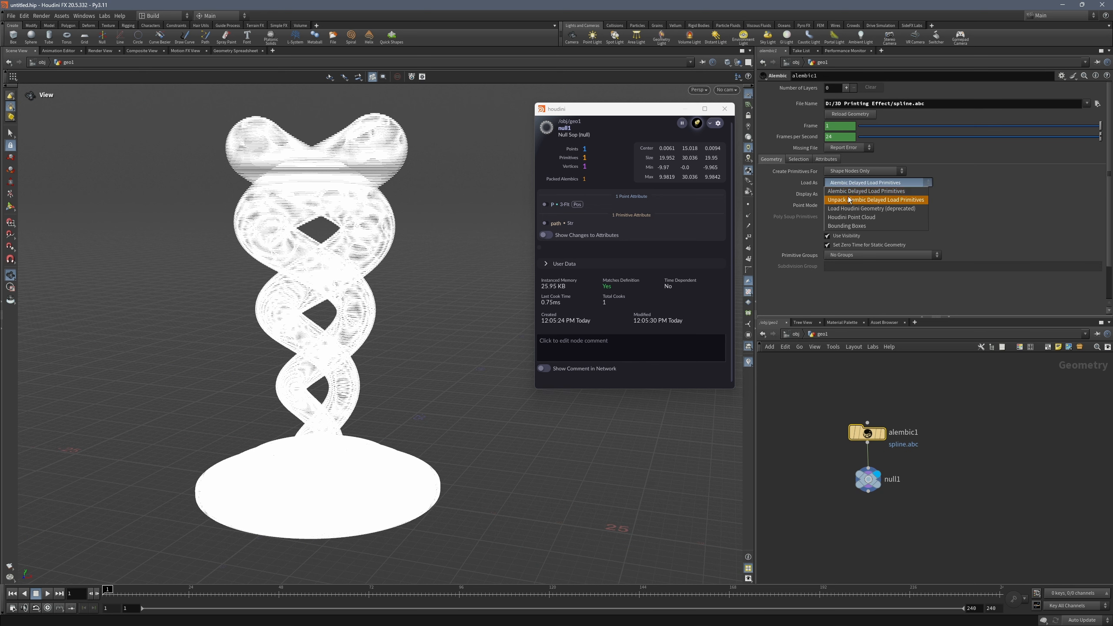
left_click(850, 200)
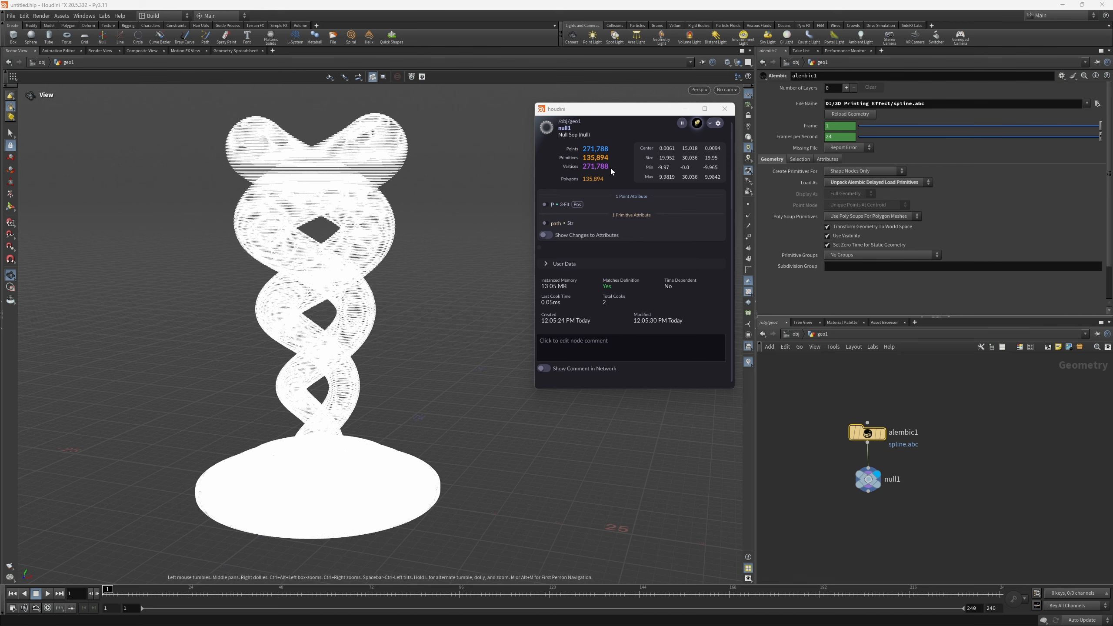
Step: Insert a Fuse node between alembic1 and null1
scroll(854, 439, "up", 3)
key("Tab")
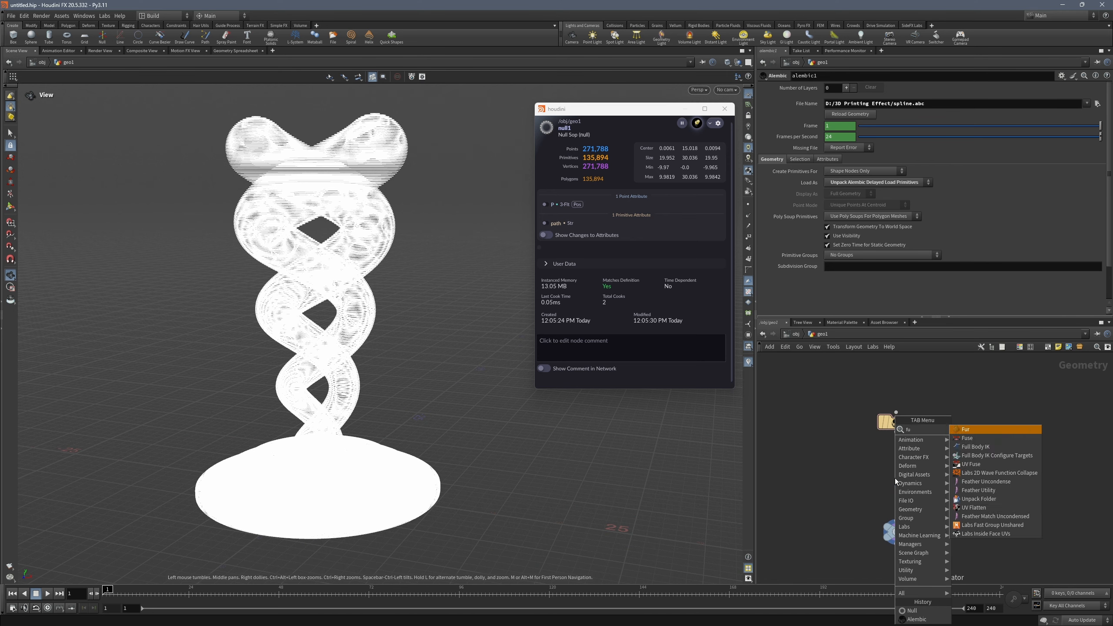
key("Escape")
left_click(896, 475)
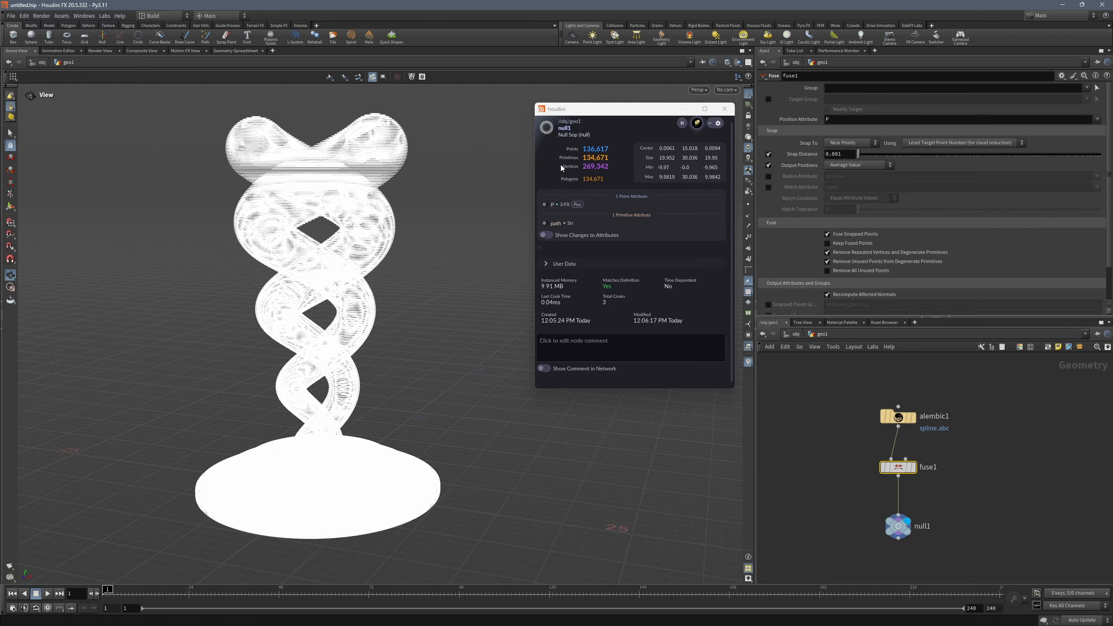
Step: Display the output of fuse1 instead of null1 and shift fuse1 slightly up in the network
middle_click_drag(386, 157, 413, 263)
scroll(413, 263, "up", 10)
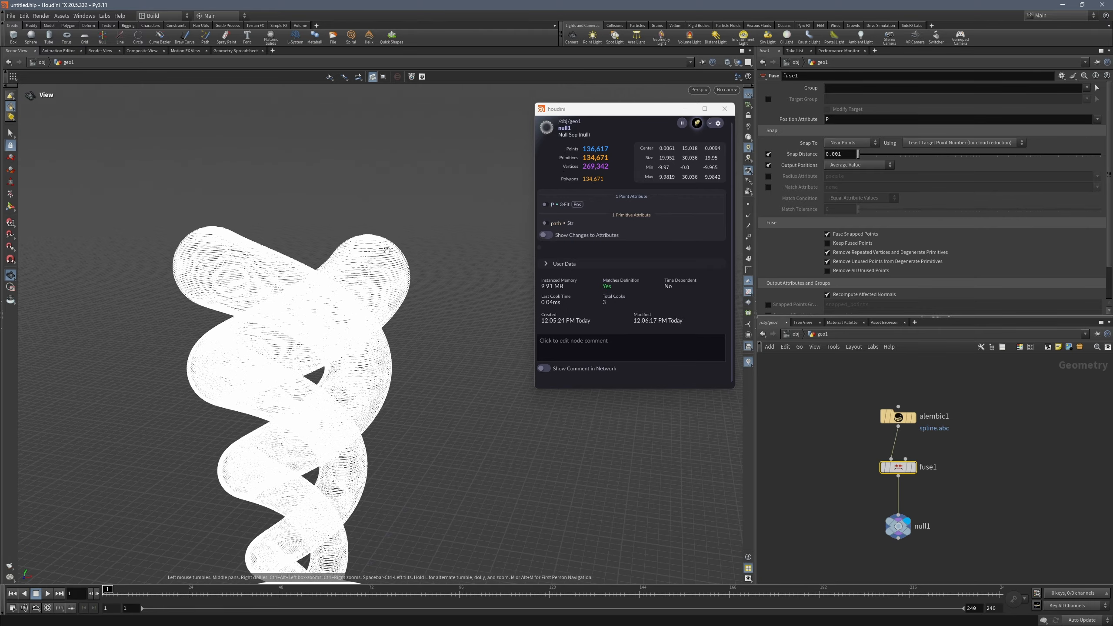
scroll(413, 264, "up", 5)
left_click(913, 468)
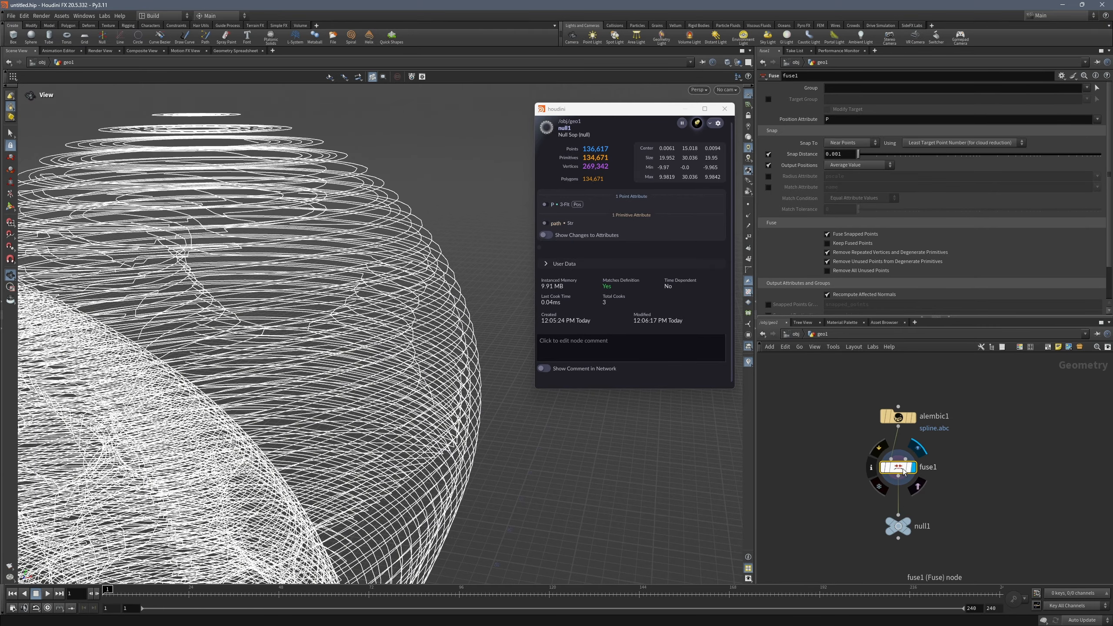
left_click_drag(913, 468, 912, 456)
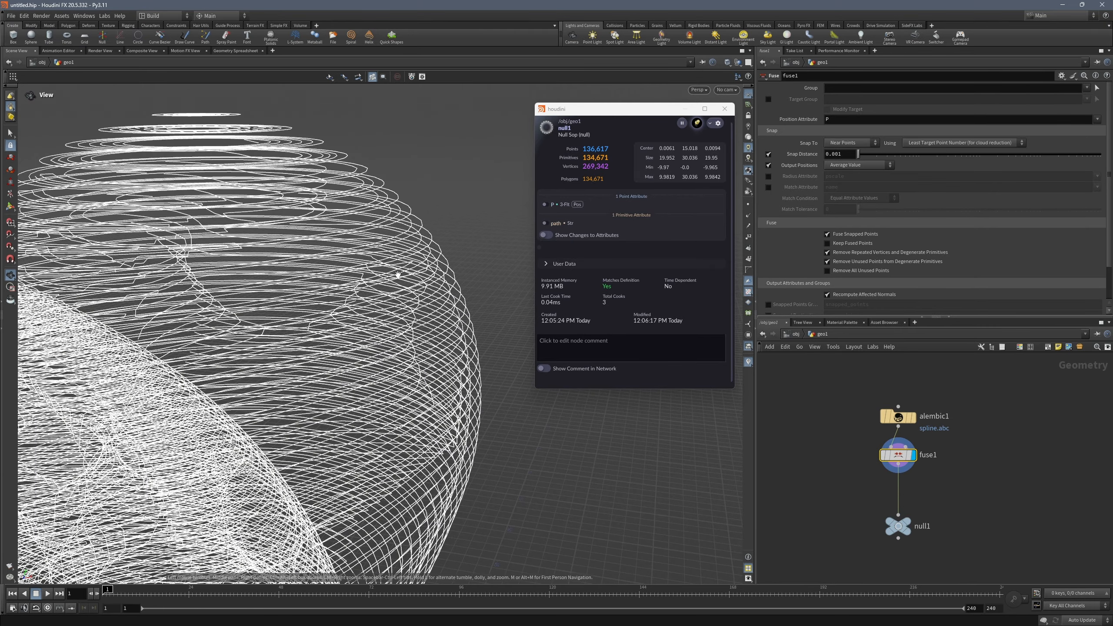
Step: Select a single point on the statue's upper coils and move it about 0.27 in X and 0.09 in Y to test its connection
left_click(11, 133)
left_click(236, 77)
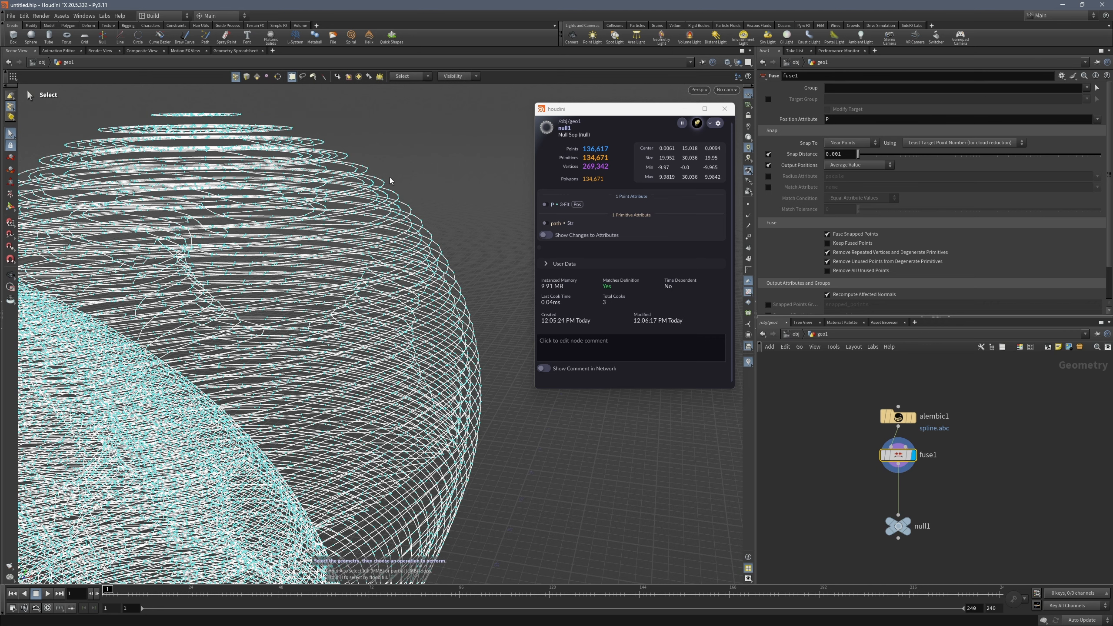
key("t")
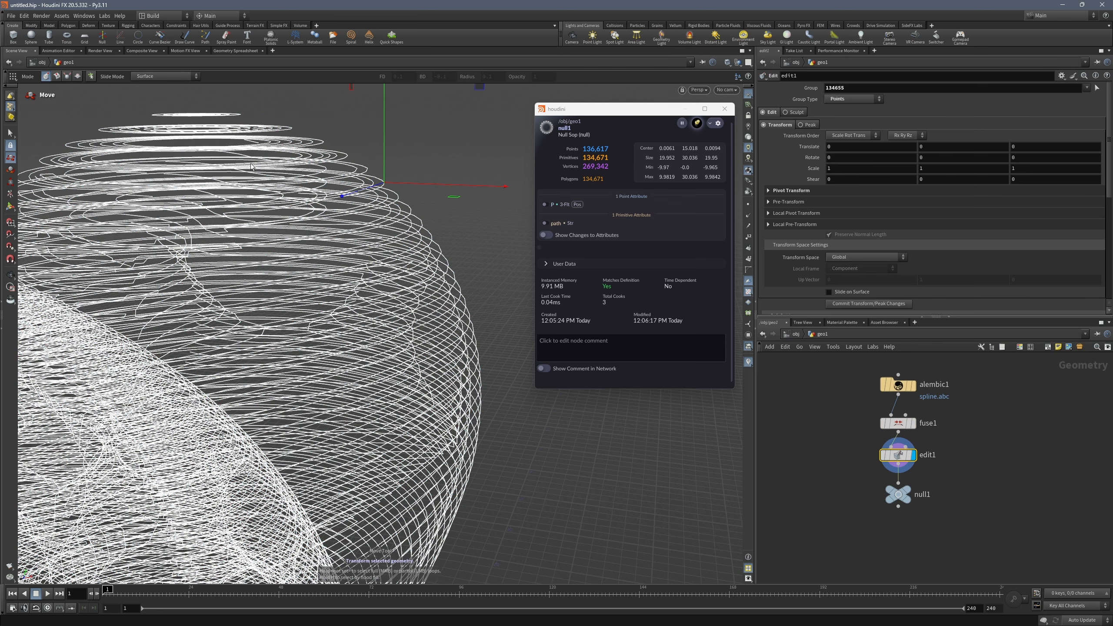
left_click_drag(384, 182, 510, 77)
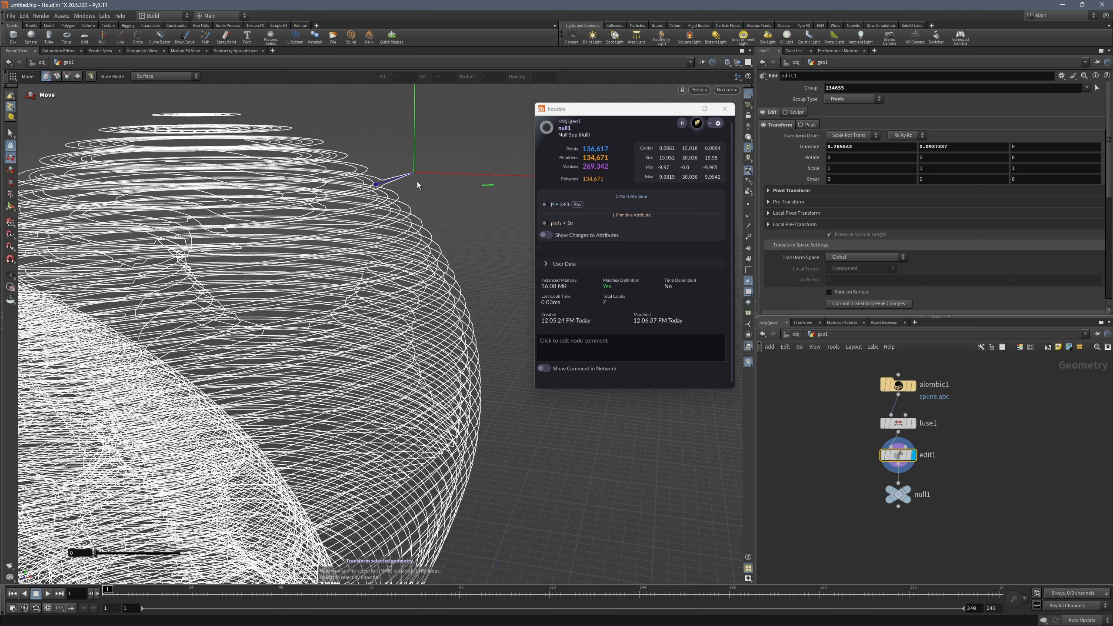
Step: Undo the test move of the point, delete the edit1 node, and shift null1 slightly down in the network
key("ctrl+z")
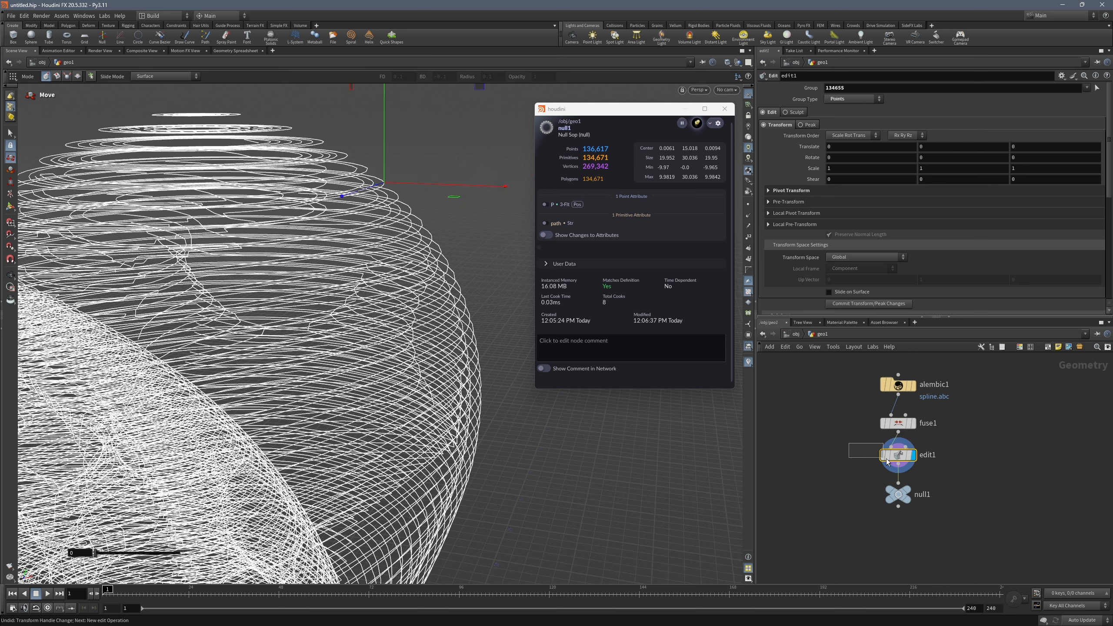
key("Delete")
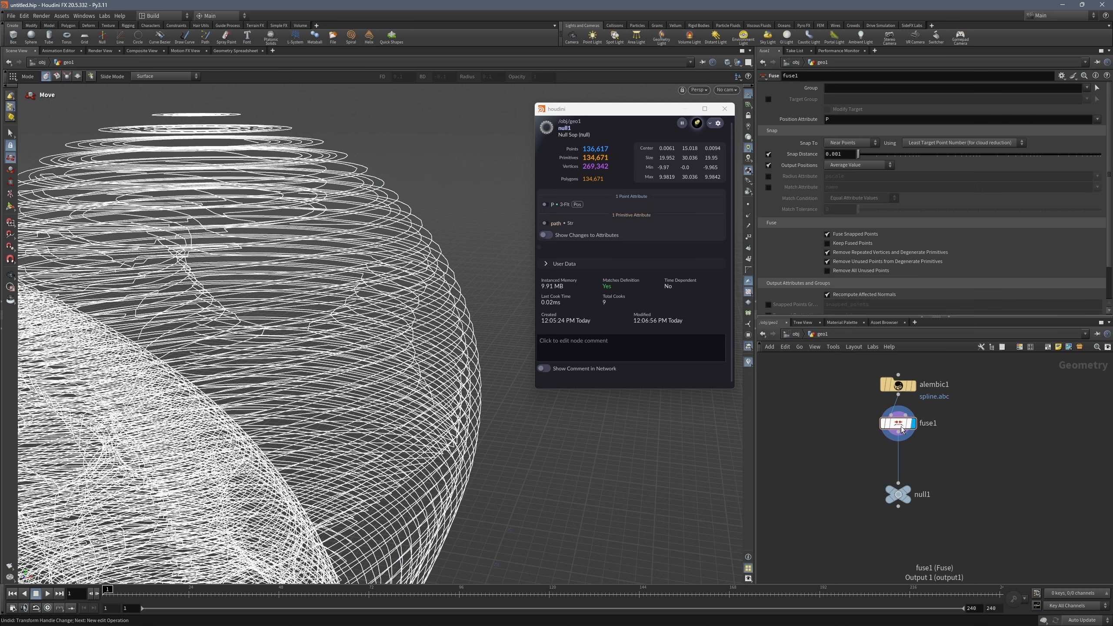
left_click_drag(901, 498, 901, 507)
key("space+g")
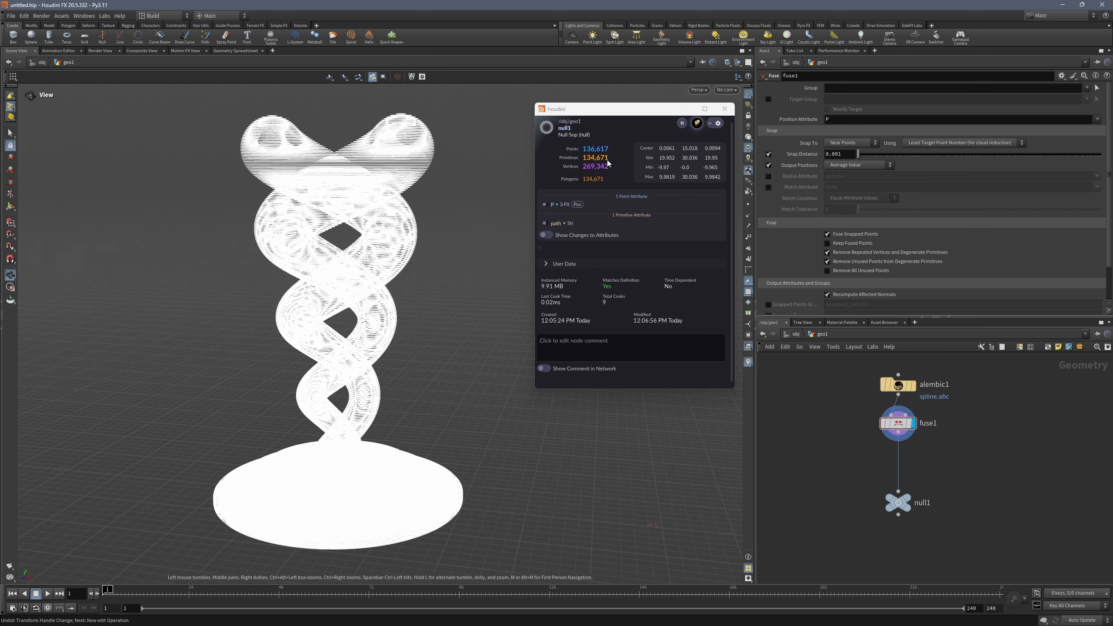
Step: Insert a Join node between fuse1 and null1 and display the output of null1
key("Tab")
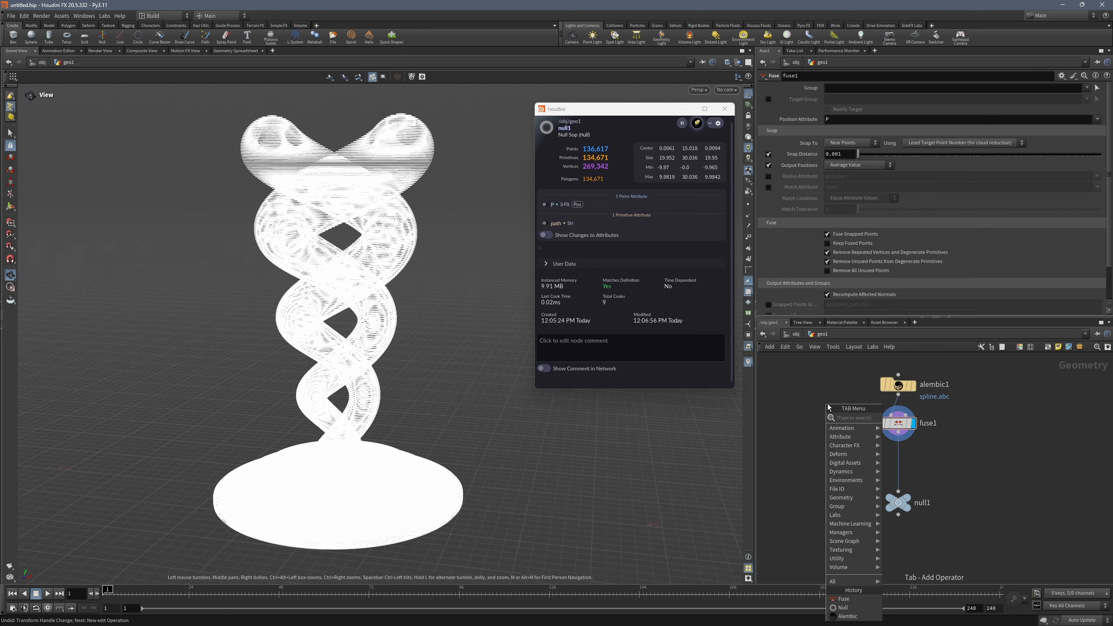
type("joi")
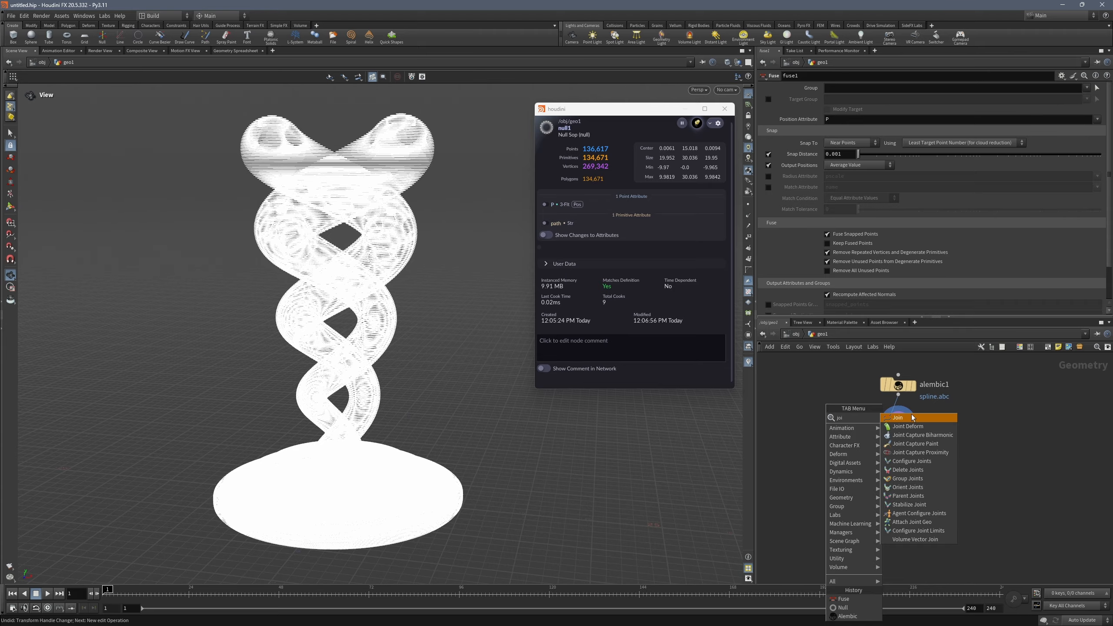
left_click(913, 419)
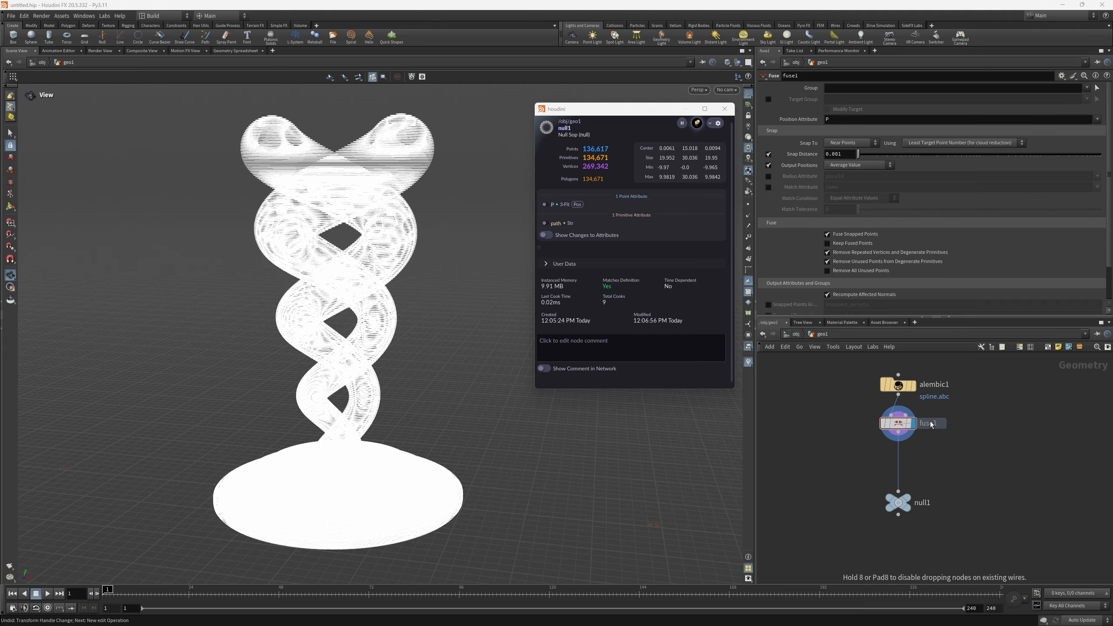
left_click(898, 458)
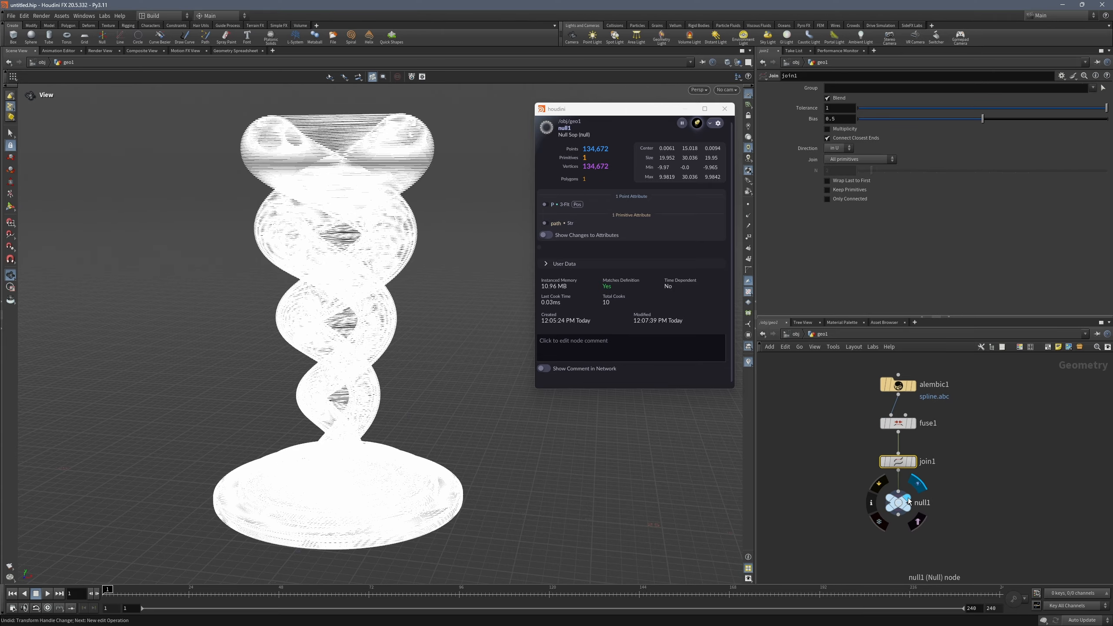
left_click_drag(498, 330, 492, 284)
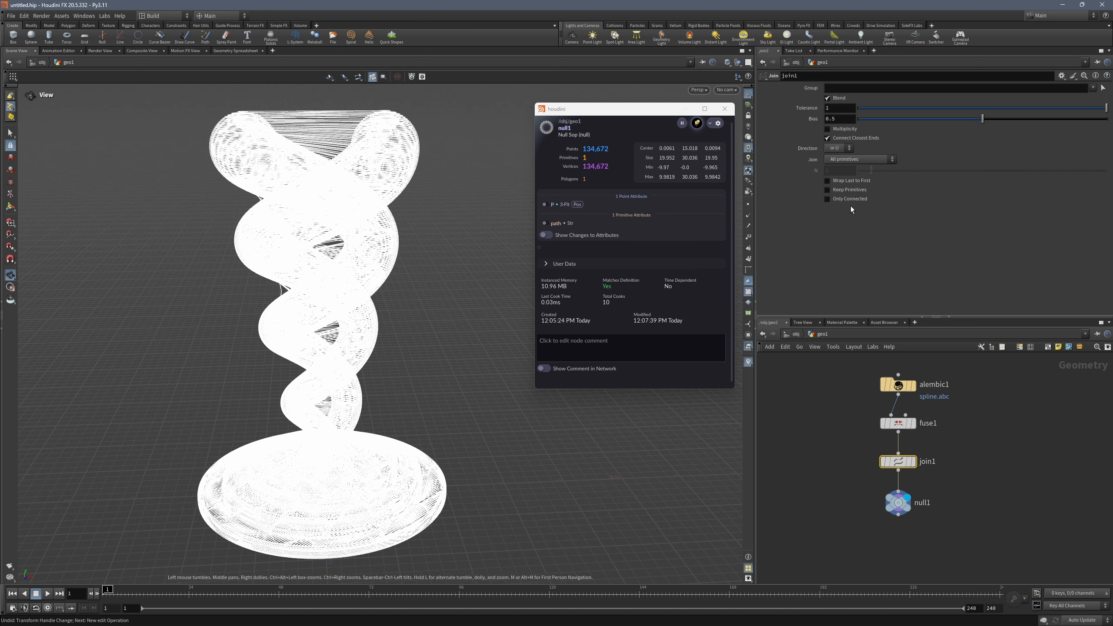
Step: Enable Only Connected on join1 and inspect the curves on the statue's base
left_click(828, 200)
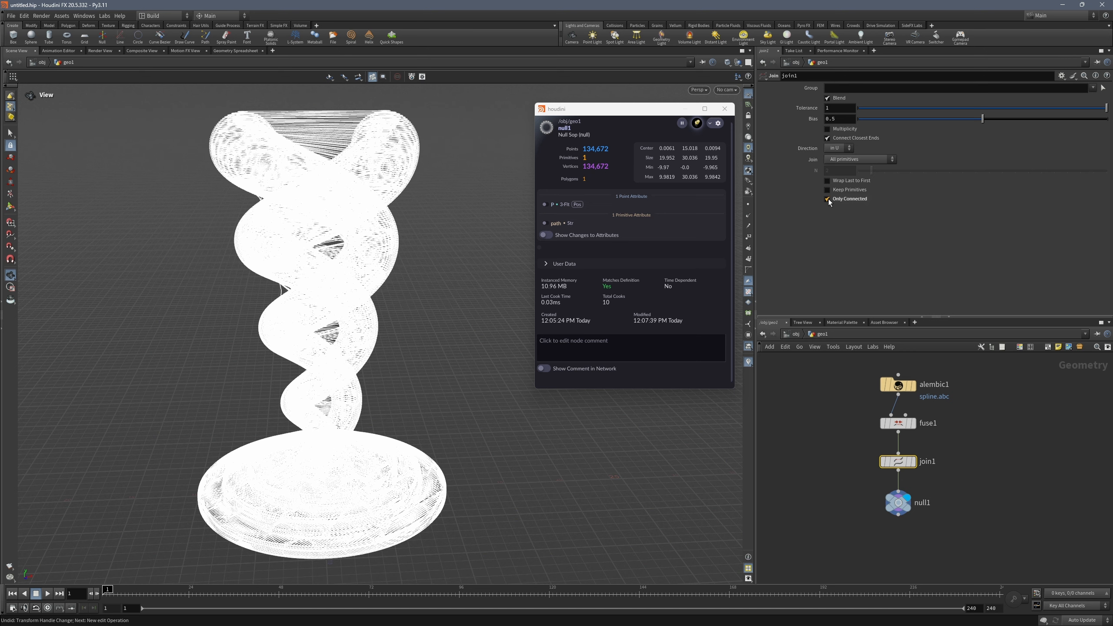
left_click_drag(347, 407, 328, 467)
middle_click_drag(328, 468, 495, 333)
scroll(443, 375, "up", 5)
scroll(442, 376, "up", 10)
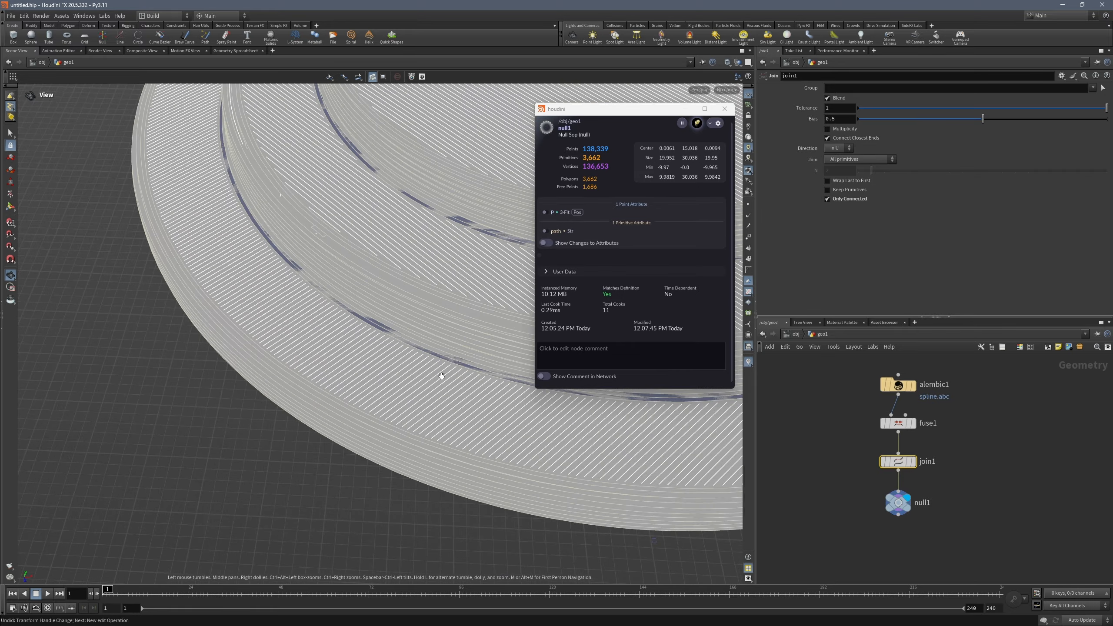
left_click_drag(379, 395, 316, 363)
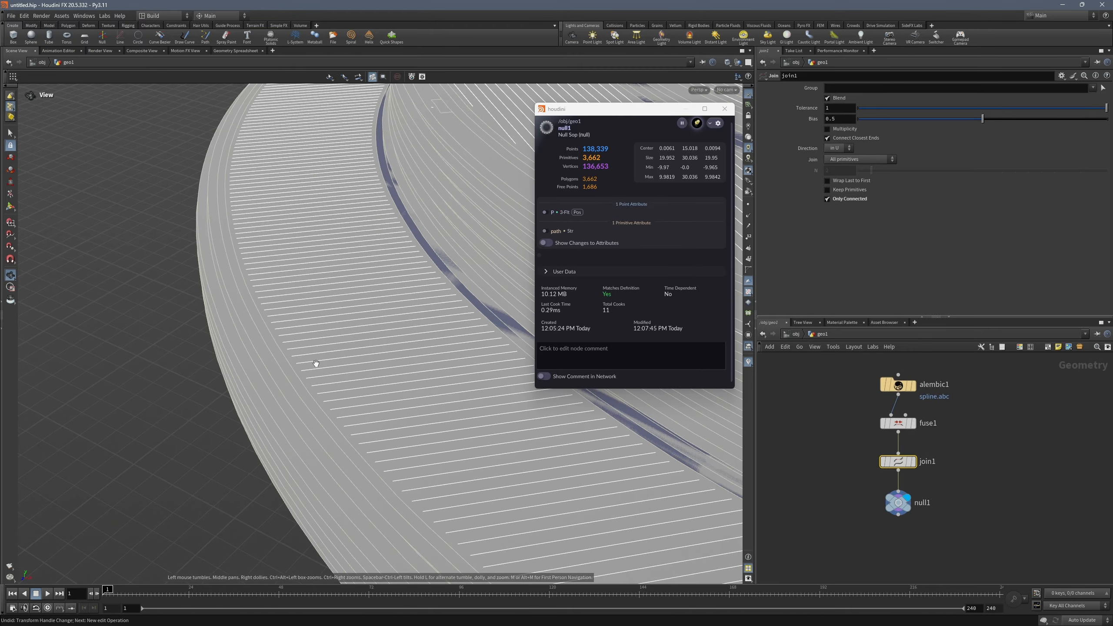
scroll(316, 365, "down", 3)
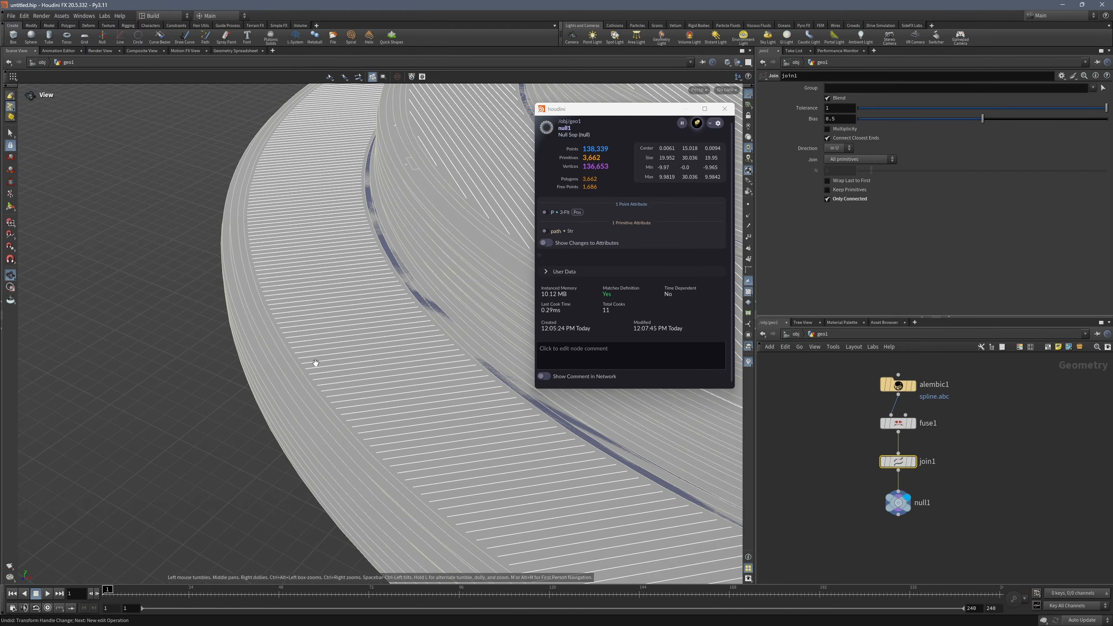
left_click_drag(315, 365, 441, 359)
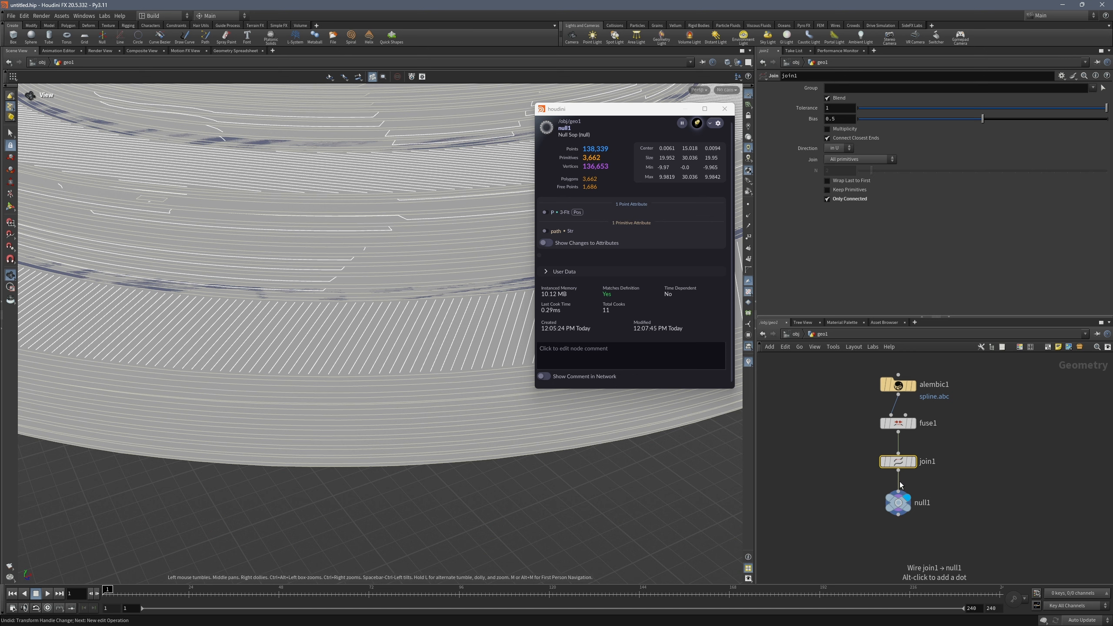
Step: Insert a Curve from Edges node between join1 and null1 and inspect the whole statue
key("Tab")
type("curve fro")
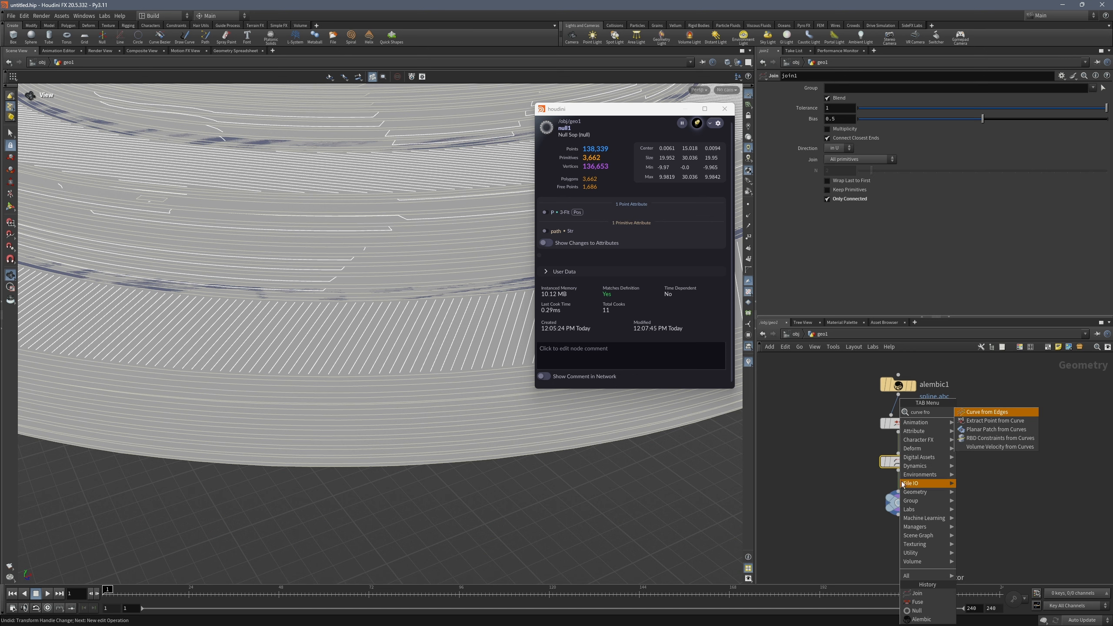
left_click(993, 414)
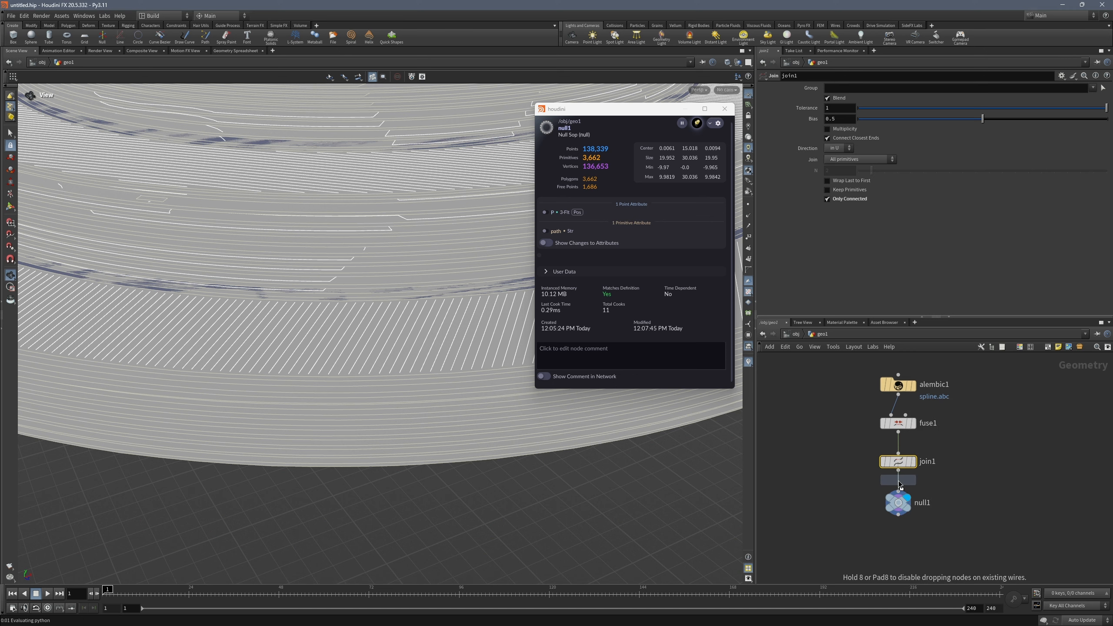
left_click(902, 498)
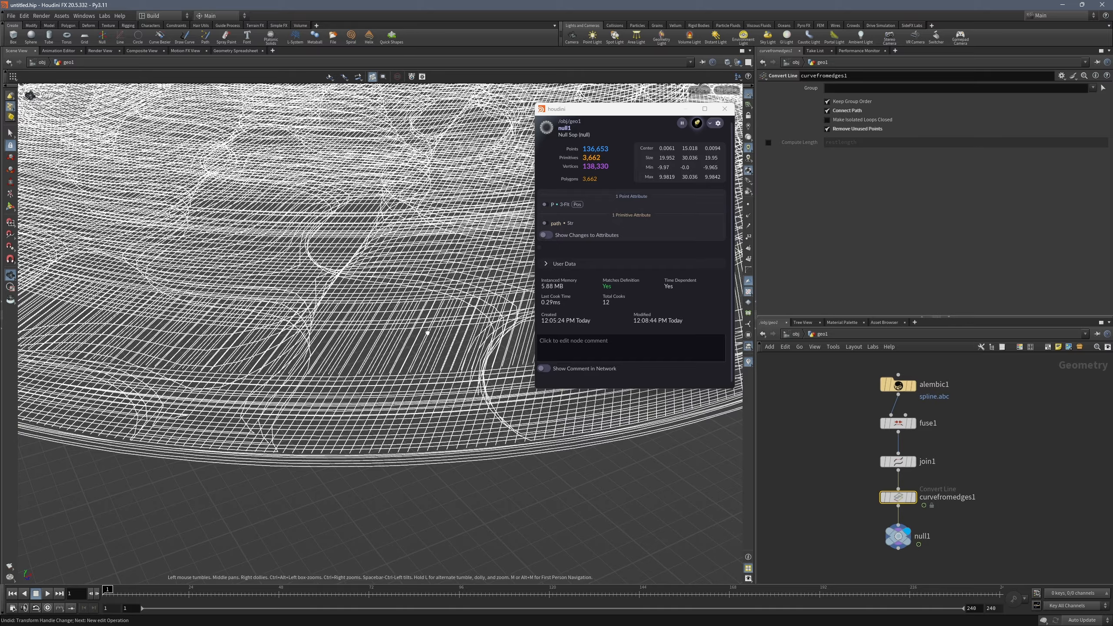
left_click_drag(428, 334, 347, 306)
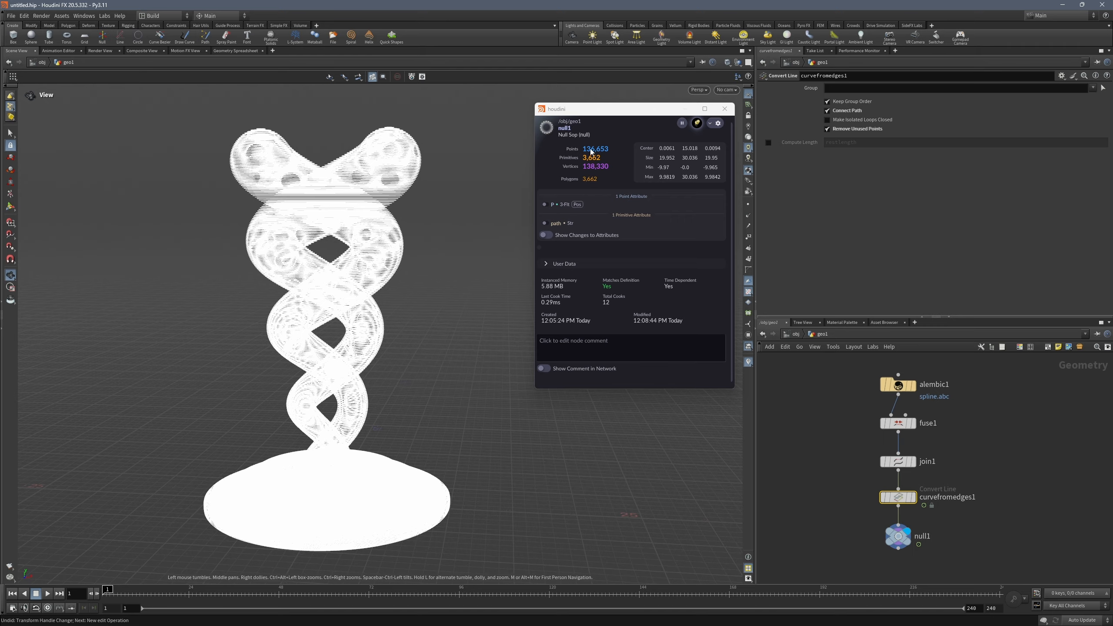
mouse_move(345, 326)
left_mouse_down()
mouse_move(353, 307)
mouse_move(364, 328)
left_mouse_up()
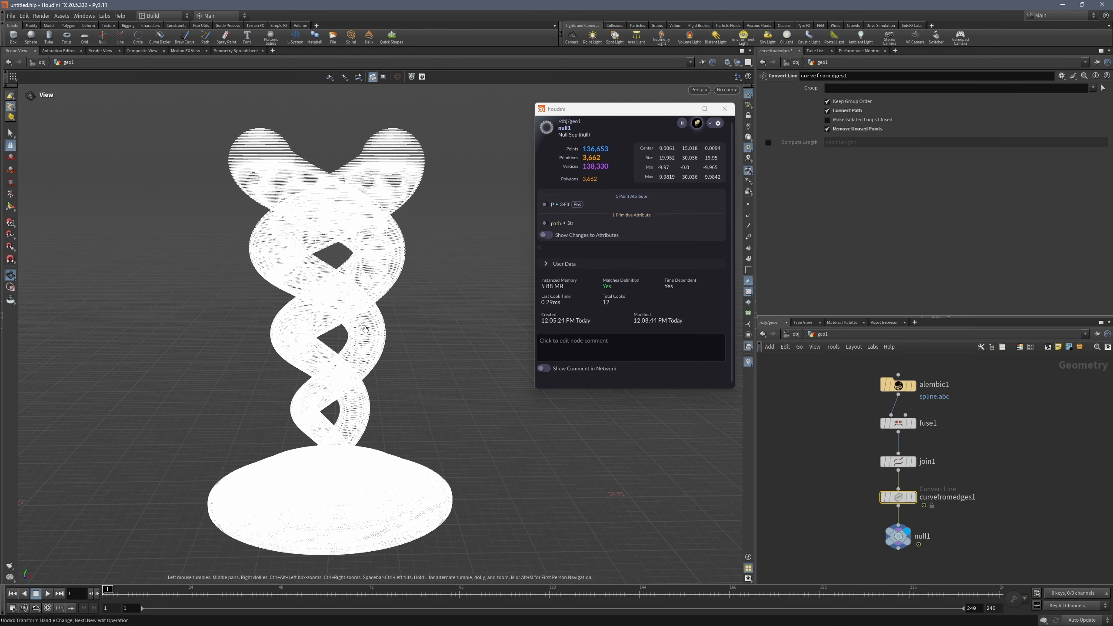
Step: Save null1's geometry in OBJ format as spline.obj in the 3D Printing Effect folder
middle_click_drag(932, 545, 939, 471)
scroll(926, 465, "up", 2)
mouse_move(908, 467)
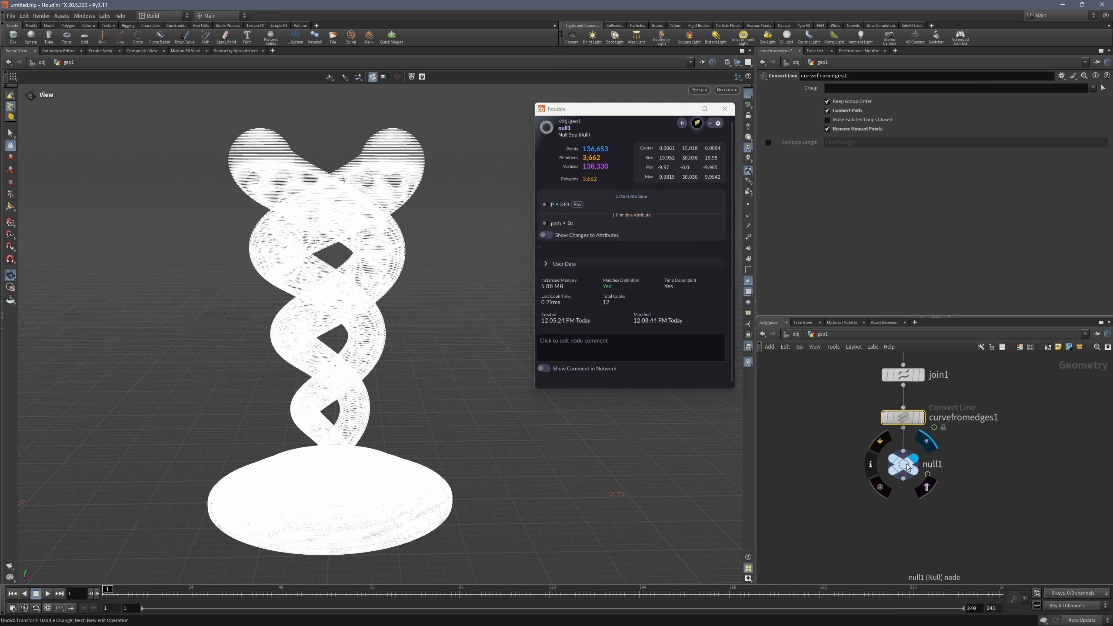
right_click(908, 467)
mouse_move(925, 544)
left_click(996, 543)
left_click(1058, 550)
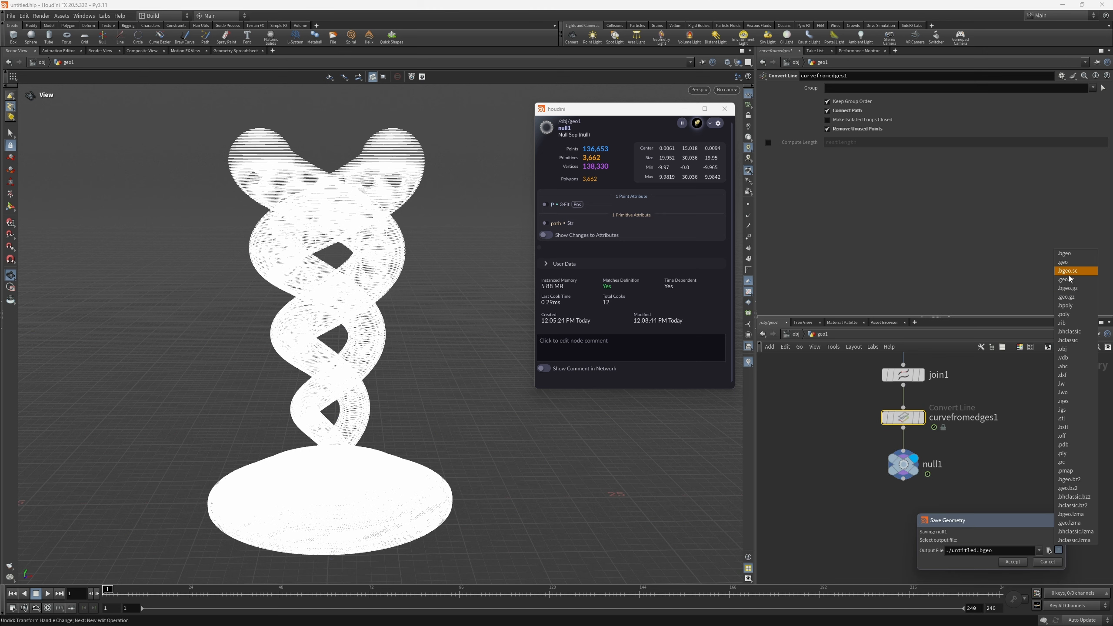
left_click(1073, 349)
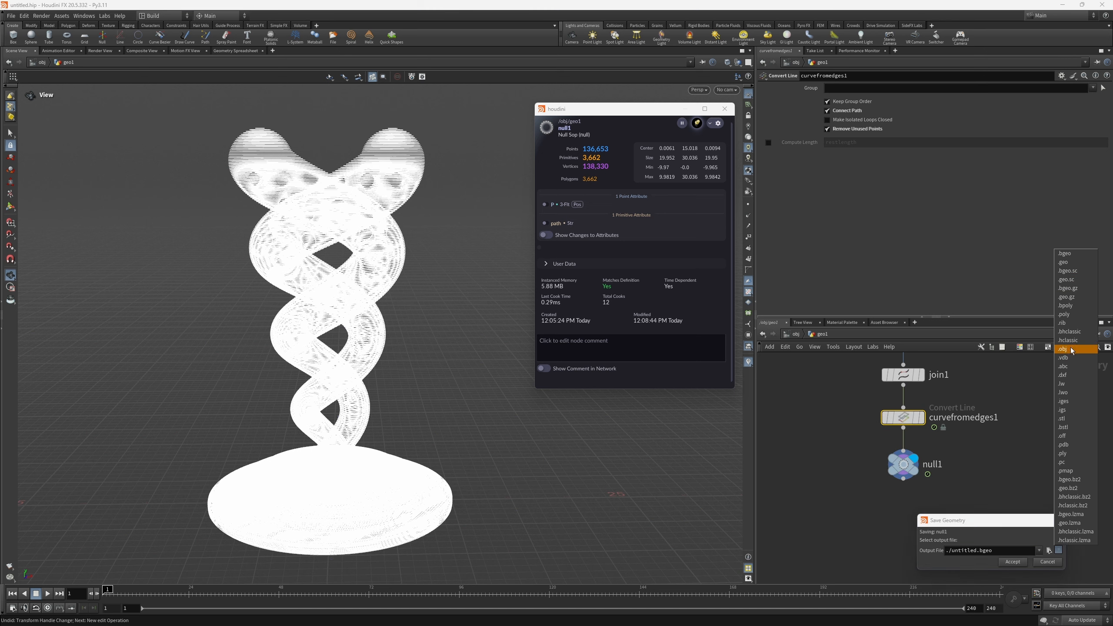
left_click(1021, 565)
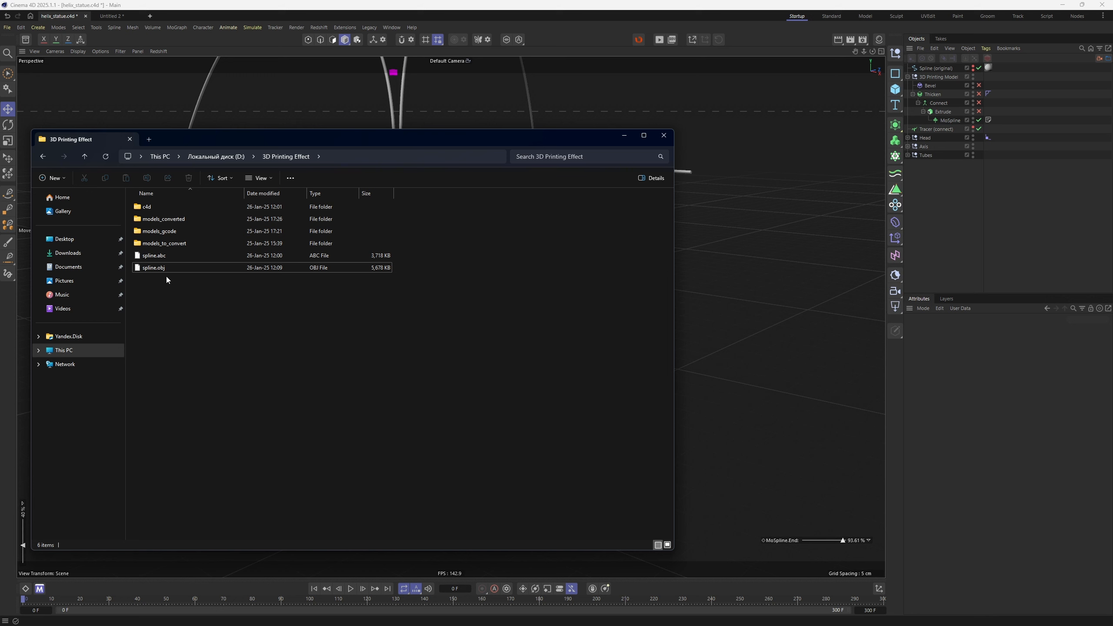
Step: Import spline.obj into the helix_statue scene in Cinema 4D and keep only its child spline, deleting the parent polygon object
left_click_drag(158, 268, 782, 236)
left_click(811, 338)
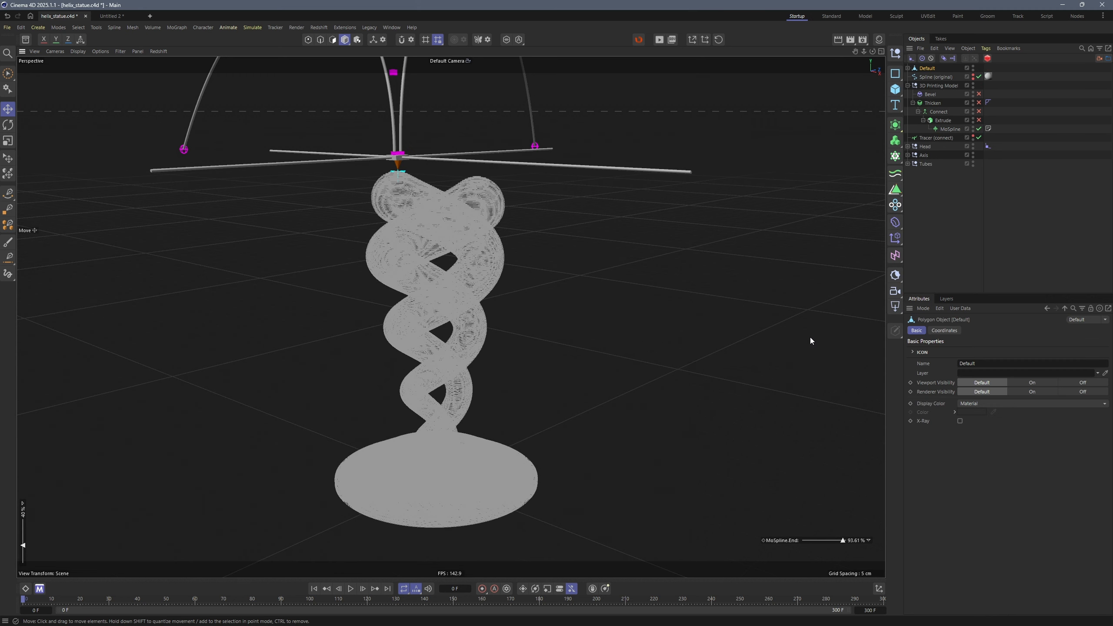
left_click(907, 68)
left_click_drag(930, 77, 930, 65)
left_click(929, 79)
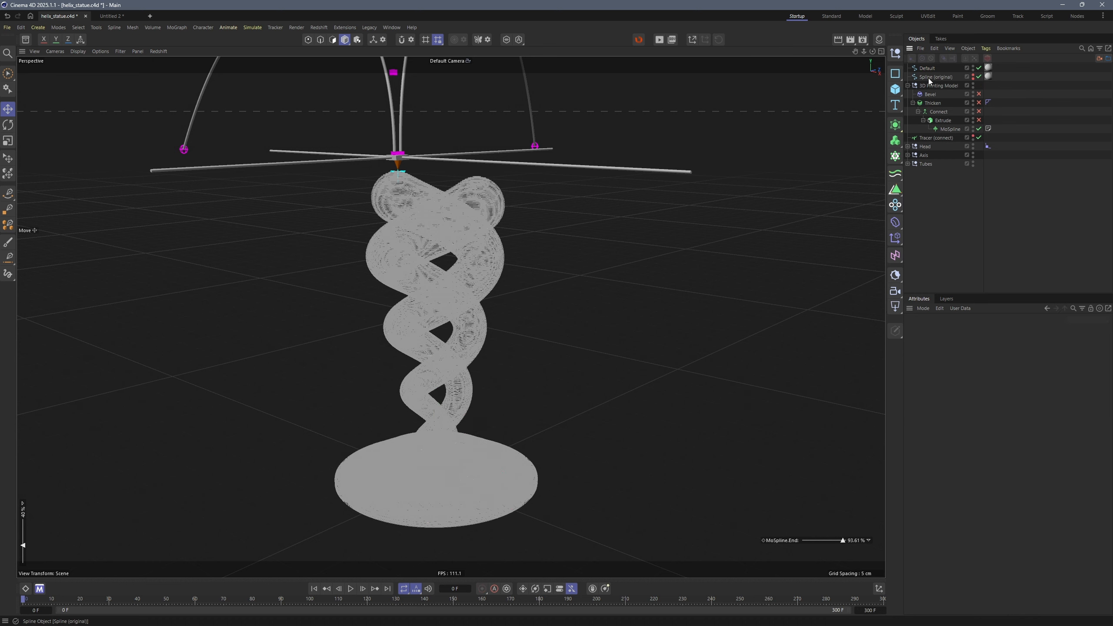
key("Delete")
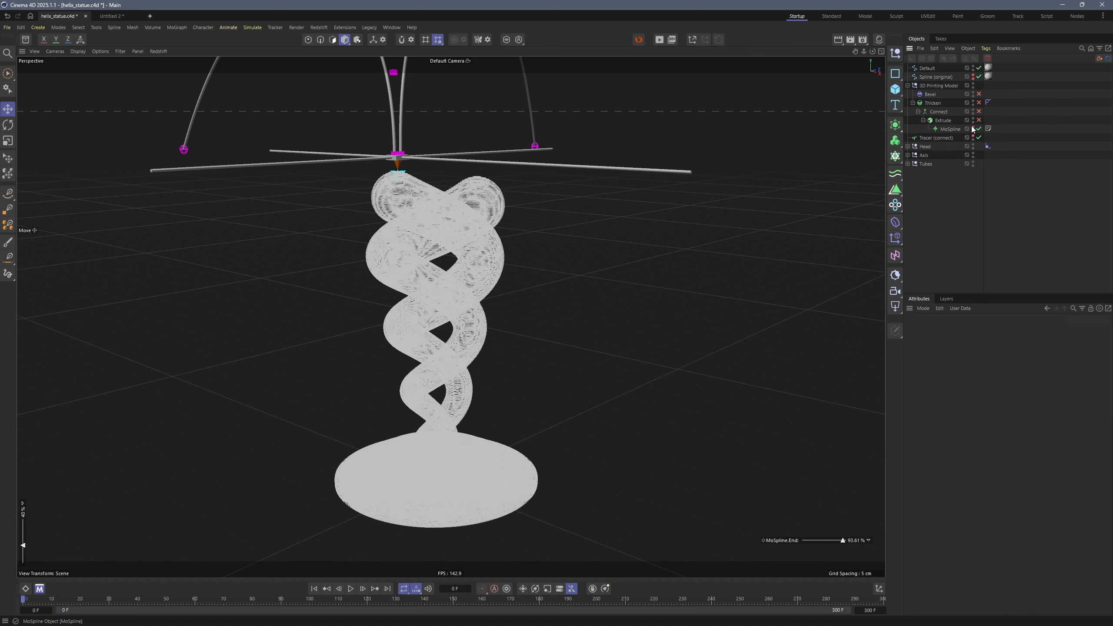
Step: Rename the imported Default spline as "Spline (houdini)"
left_click(928, 68)
mouse_move(422, 295)
left_mouse_down("alt")
mouse_move(540, 290)
mouse_move(421, 300)
left_mouse_up("alt")
double_click(929, 68)
type("S")
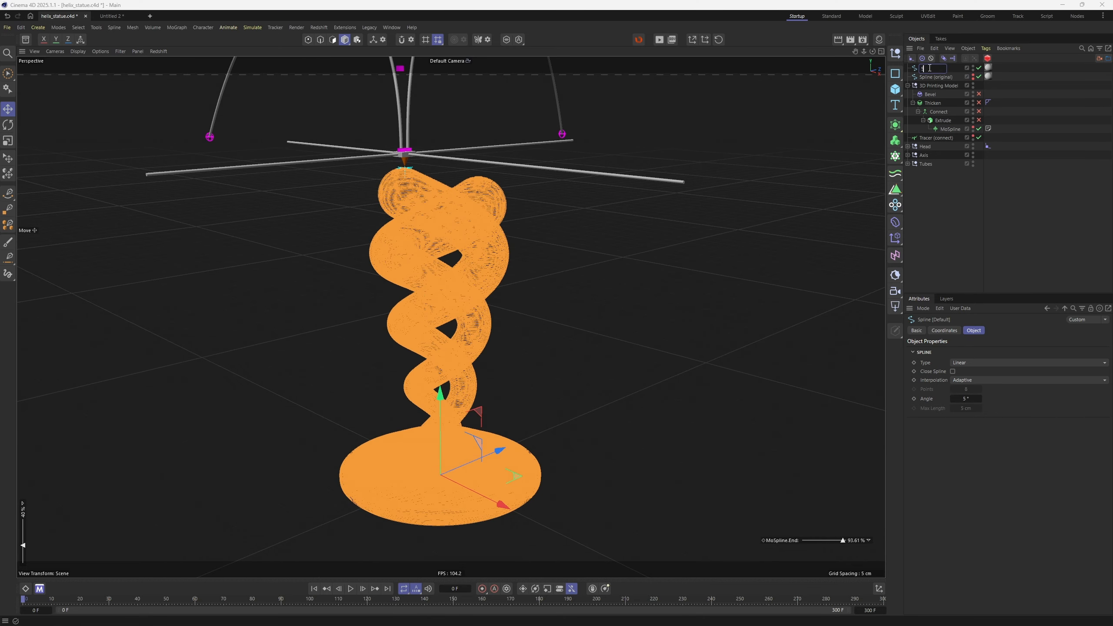
type("pline (houdini)")
key("Return")
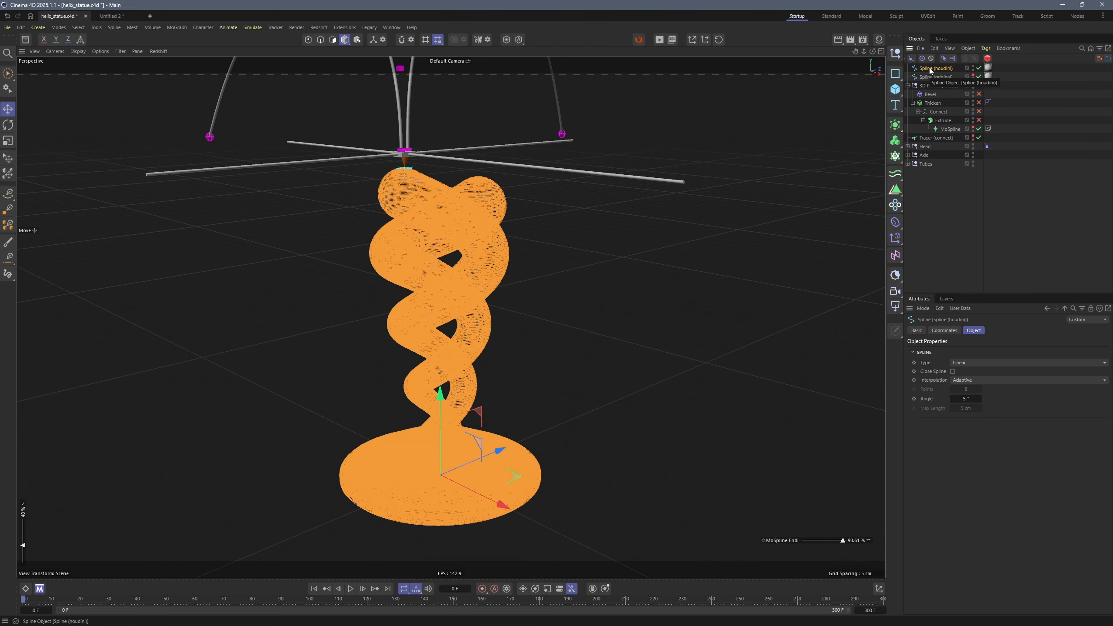
Step: Set MoSpline's Source Spline to Spline (houdini), hiding that source spline and showing MoSpline in the viewport
left_click(950, 129)
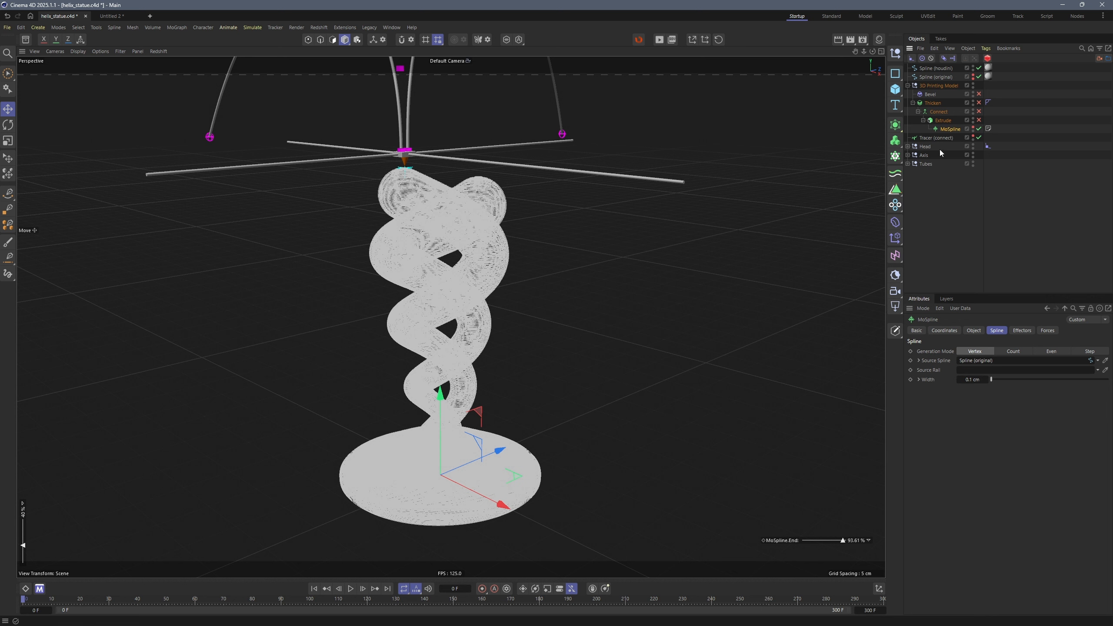
left_click_drag(936, 68, 983, 365)
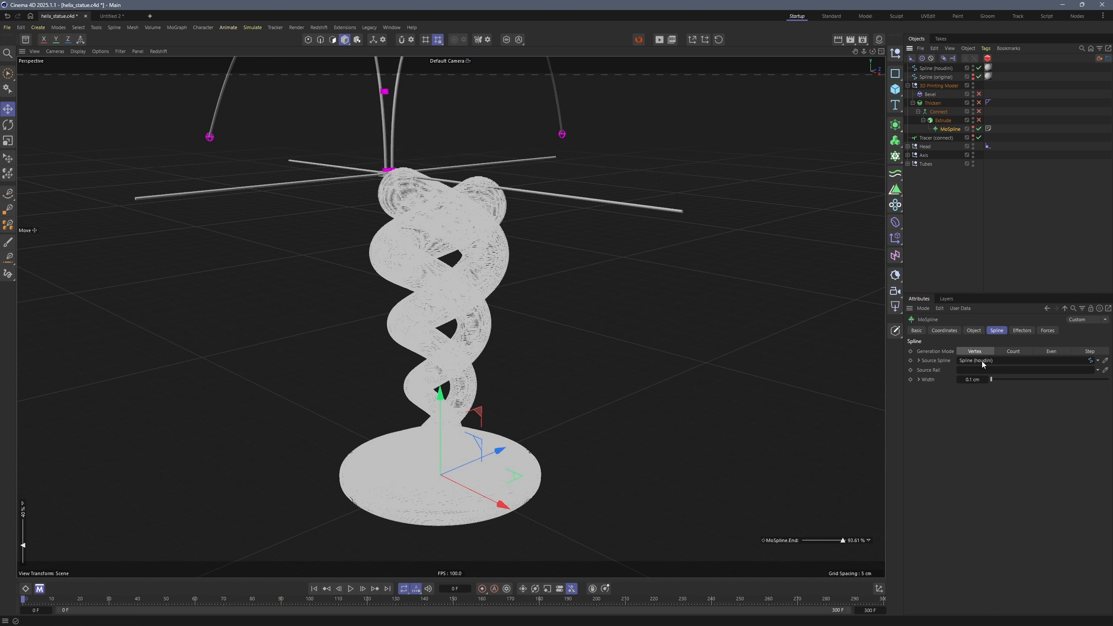
left_click(973, 66, "alt")
left_click(973, 66, "alt")
left_click(973, 127, "alt")
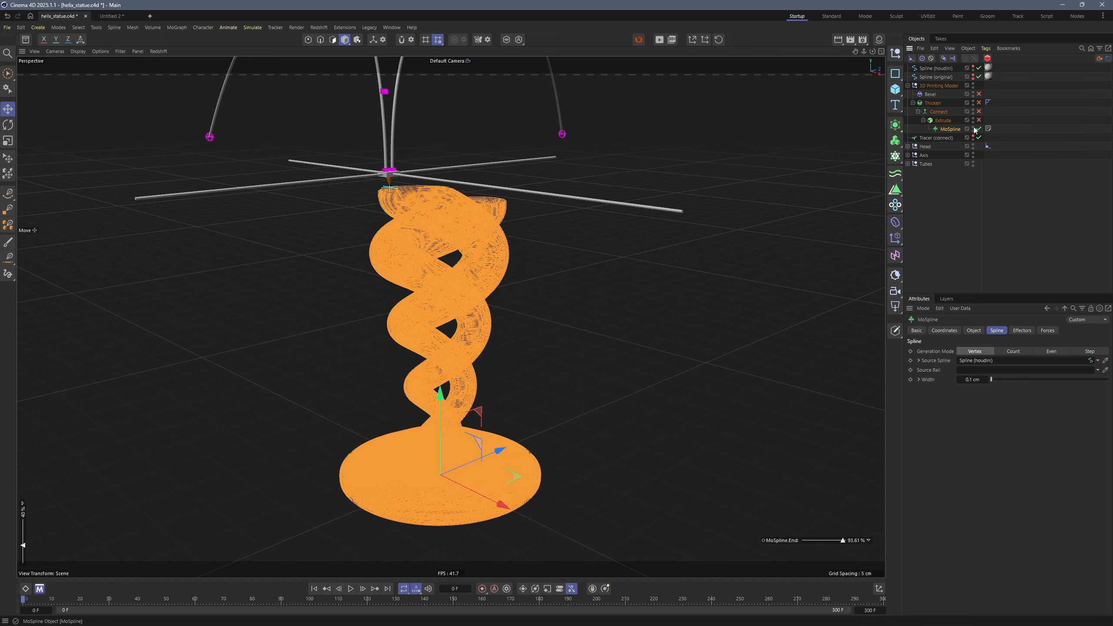
Step: Scrub MoSpline End down to 74.7 % to check how the print grows
left_click_drag(531, 266, 511, 282, "alt")
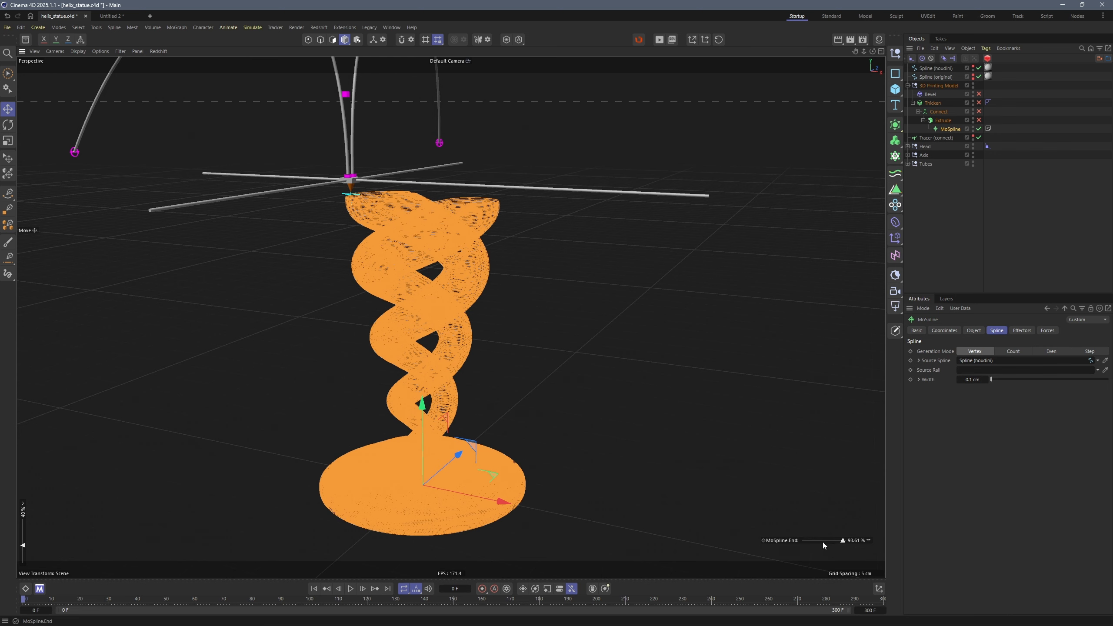
left_click_drag(843, 542, 839, 542)
mouse_move(826, 543)
left_mouse_down()
mouse_move(814, 544)
mouse_move(837, 545)
left_mouse_up()
mouse_move(404, 273)
left_mouse_down("alt")
mouse_move(305, 293)
mouse_move(398, 275)
left_mouse_up("alt")
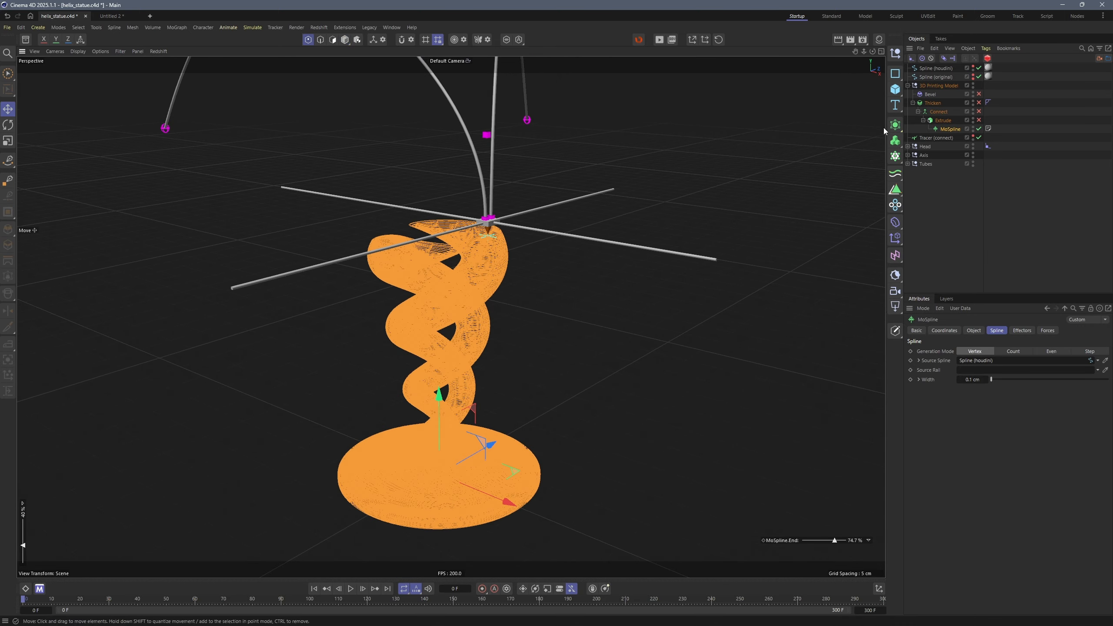
Step: Select Spline (houdini) and reduce MoSpline End to 21.2 % to examine the print head and base up close
left_click(923, 80)
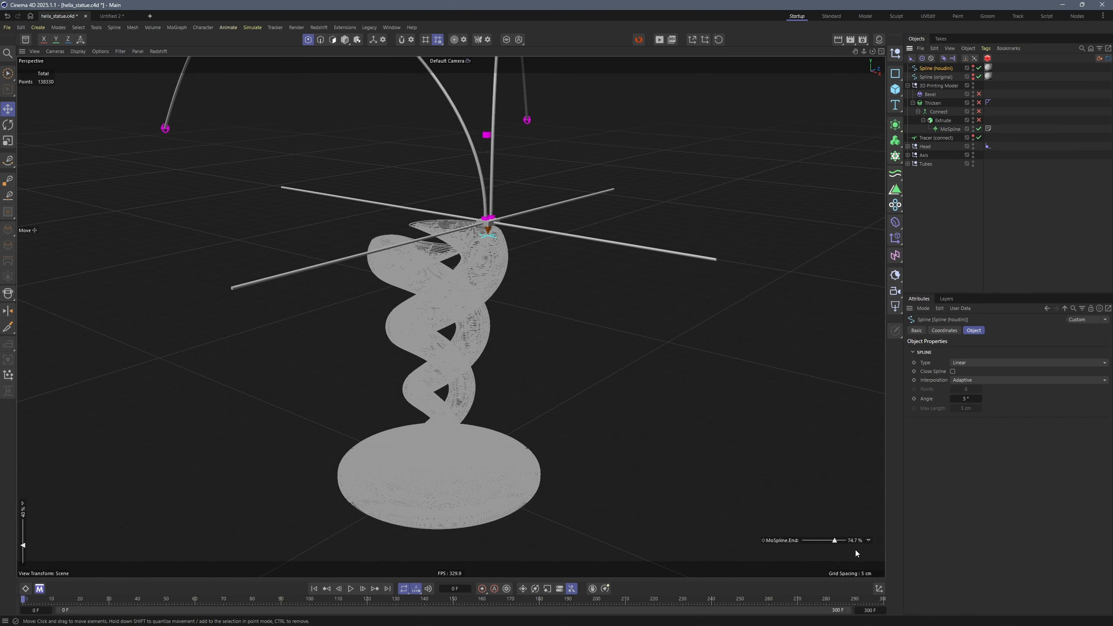
left_click_drag(834, 542, 812, 541)
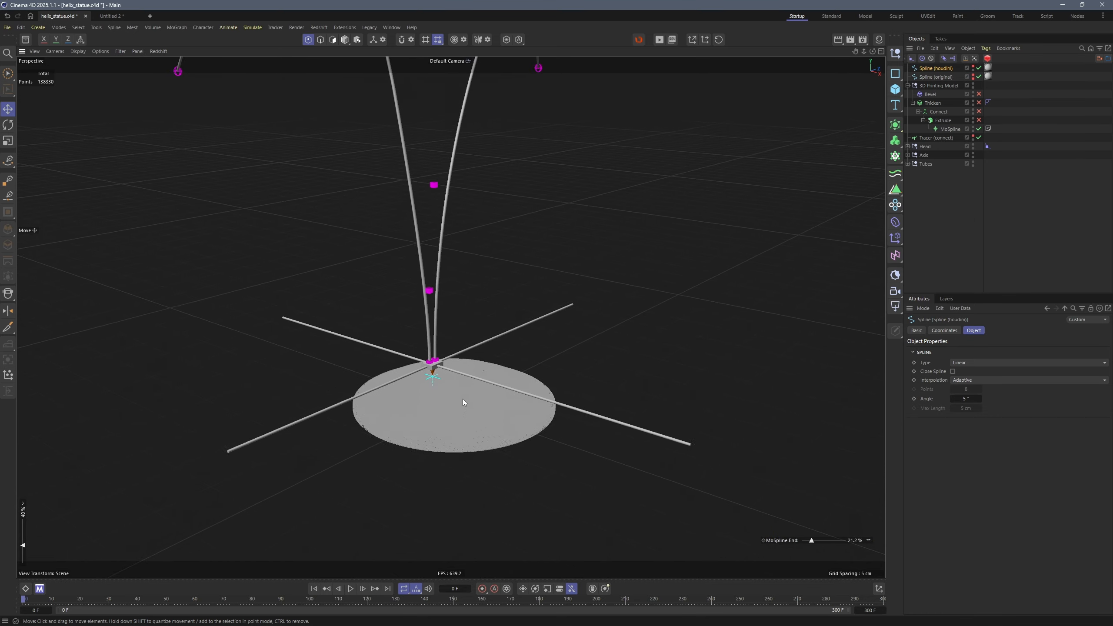
scroll(481, 300, "up", 5)
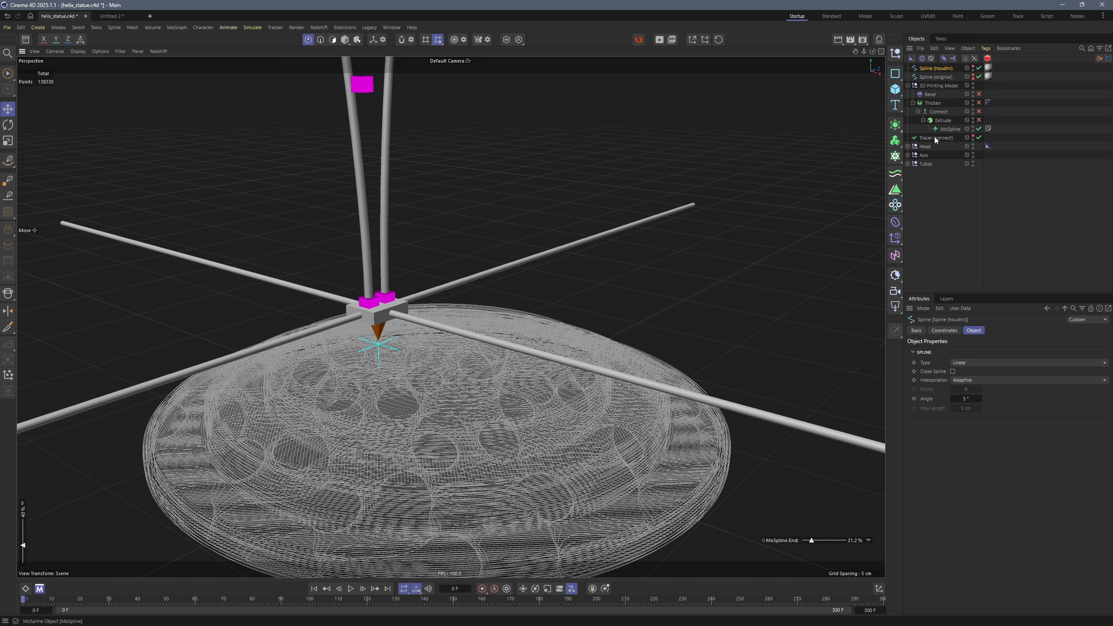
Step: Add a Sweep generator with a Circle profile to 3D Printing Model and move MoSpline into it below the Circle
left_click(895, 124)
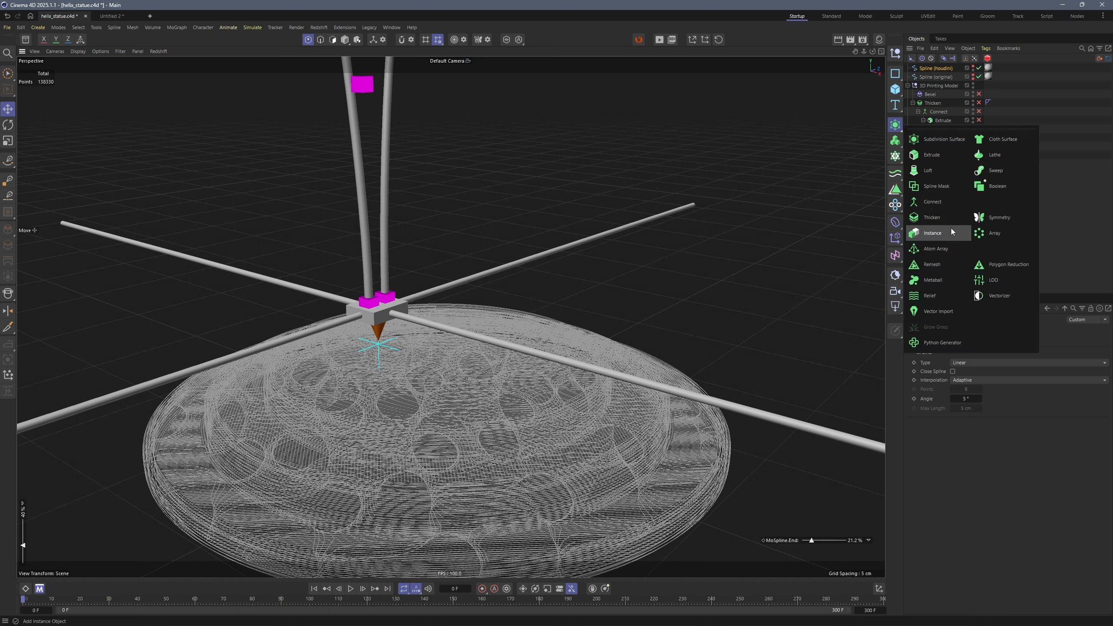
left_click(1001, 171)
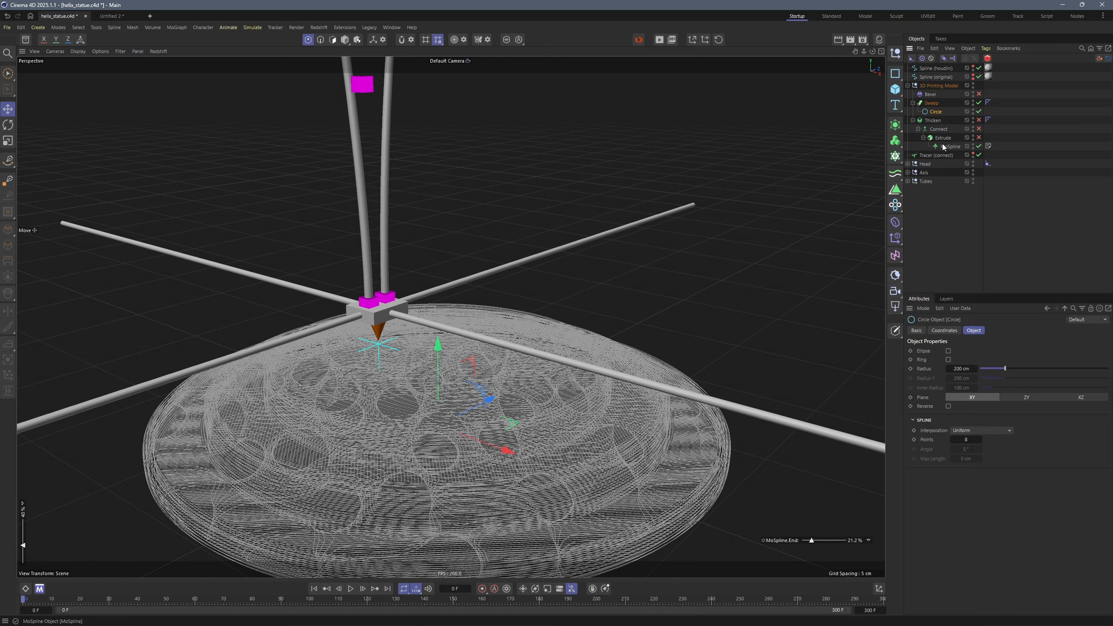
left_click_drag(941, 113, 941, 113)
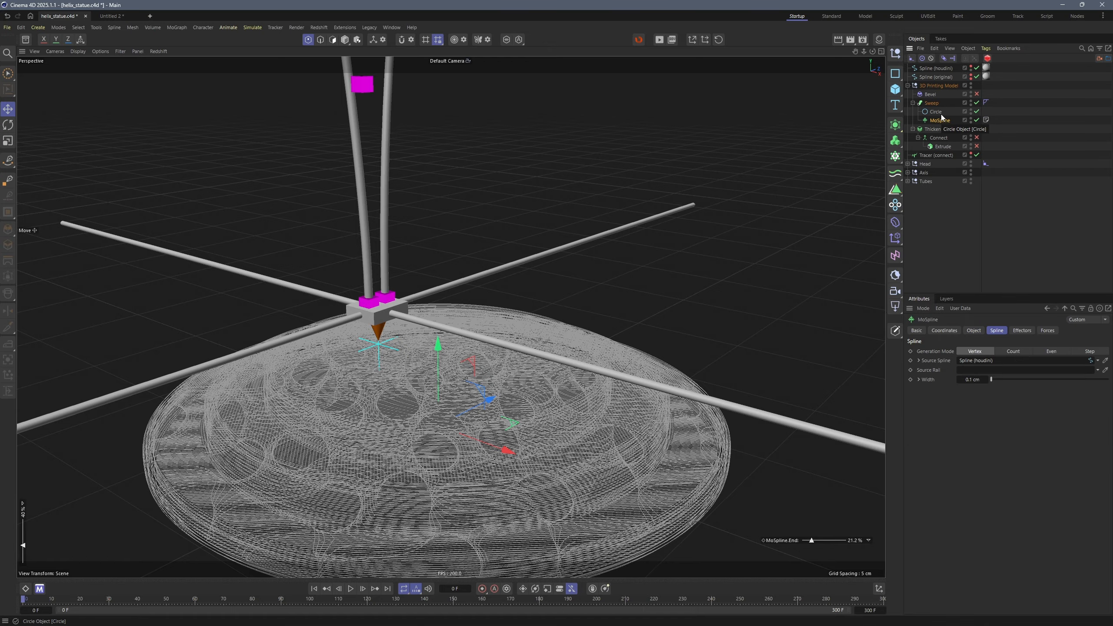
Step: Raise MoSpline End to 43.4 % and examine the swept strands on the base, the helix and the overall print
left_click_drag(698, 249, 543, 409, "alt")
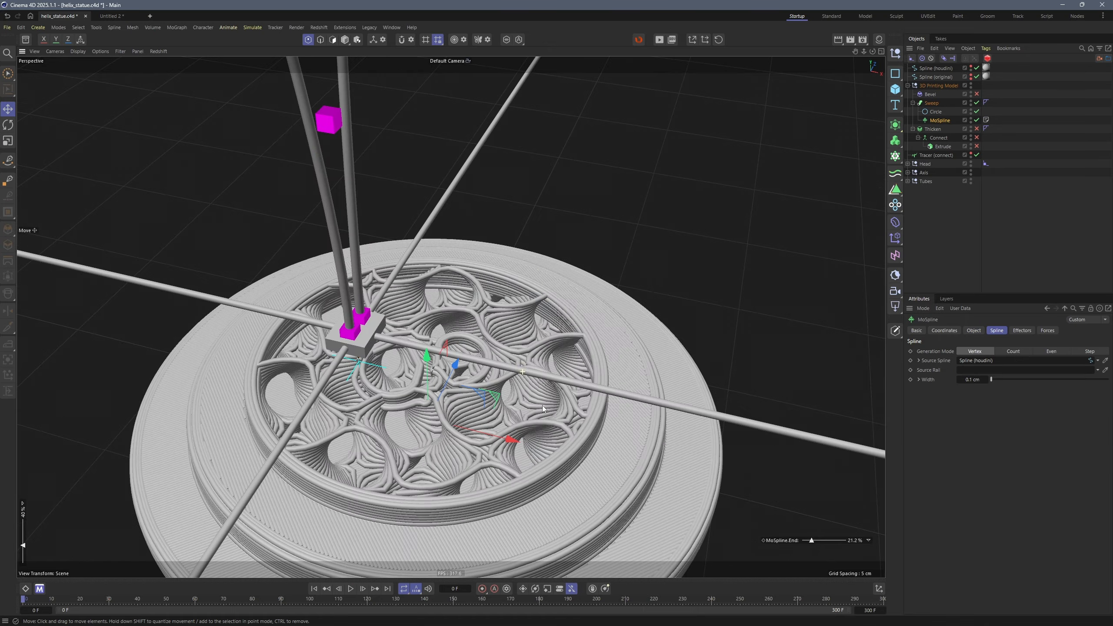
middle_click_drag(543, 409, 752, 304, "alt")
left_click_drag(504, 293, 672, 264, "alt")
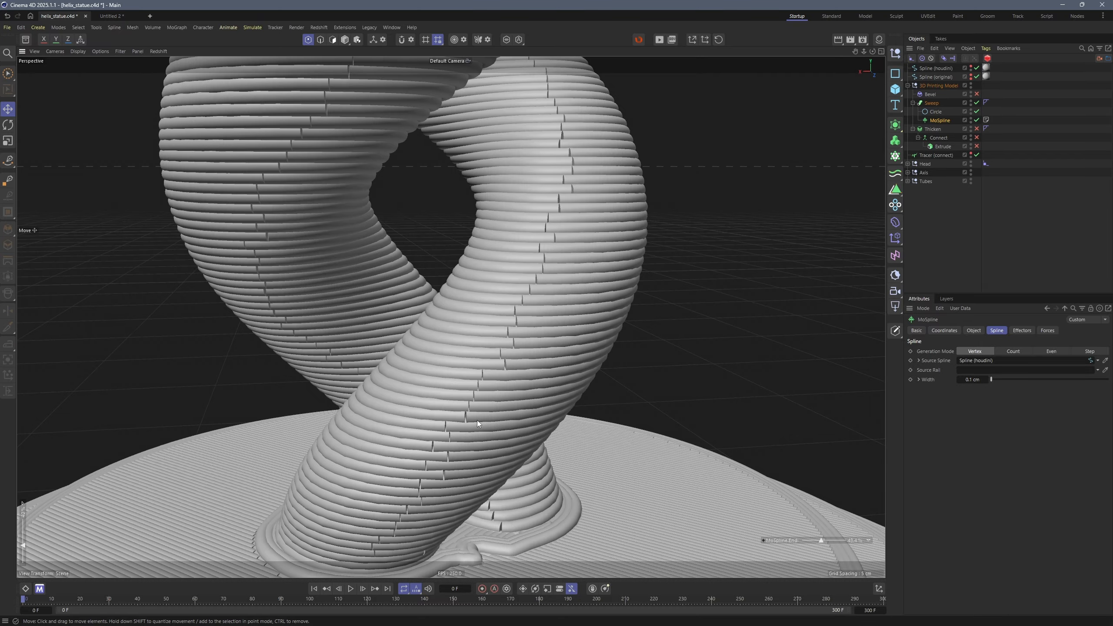
middle_click_drag(476, 421, 493, 313, "alt")
mouse_move(440, 339)
left_mouse_down("alt")
mouse_move(509, 326)
mouse_move(451, 320)
mouse_move(358, 338)
mouse_move(504, 350)
mouse_move(445, 345)
left_mouse_up("alt")
right_click_drag(444, 345, 443, 415, "alt")
left_click_drag(484, 248, 515, 284, "alt")
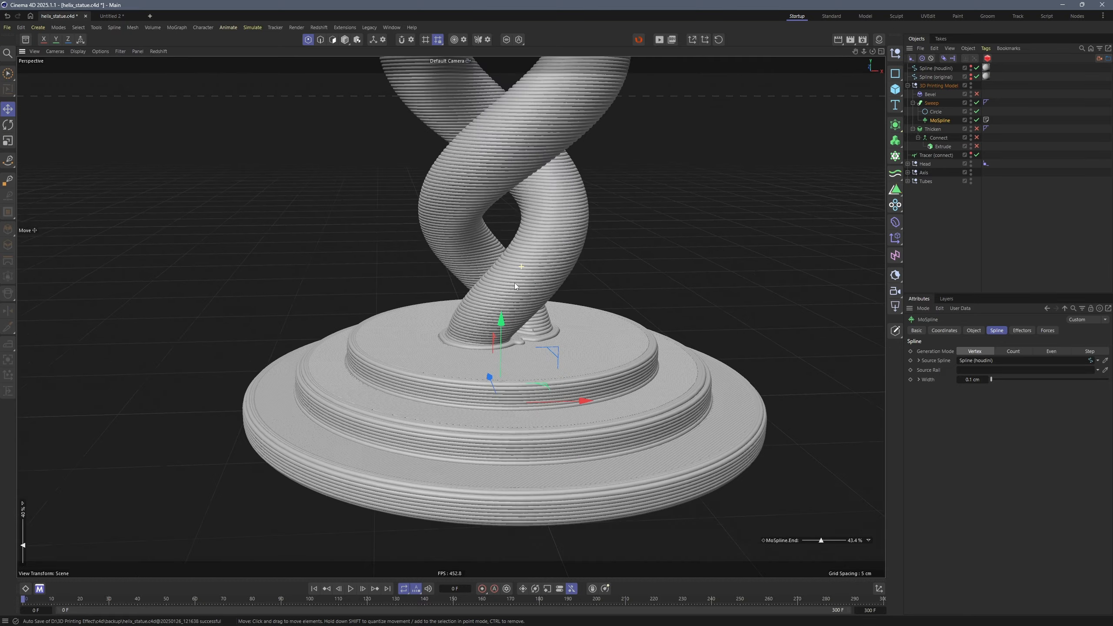
right_click_drag(515, 283, 502, 318, "alt")
left_click_drag(504, 302, 433, 245, "alt")
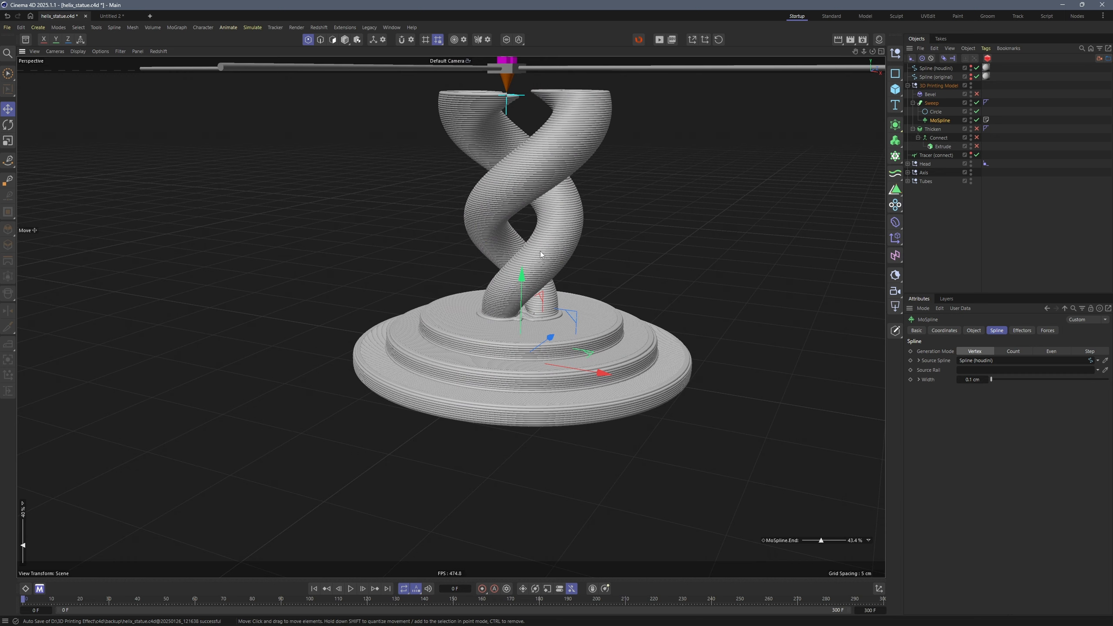
scroll(542, 254, "up", 5)
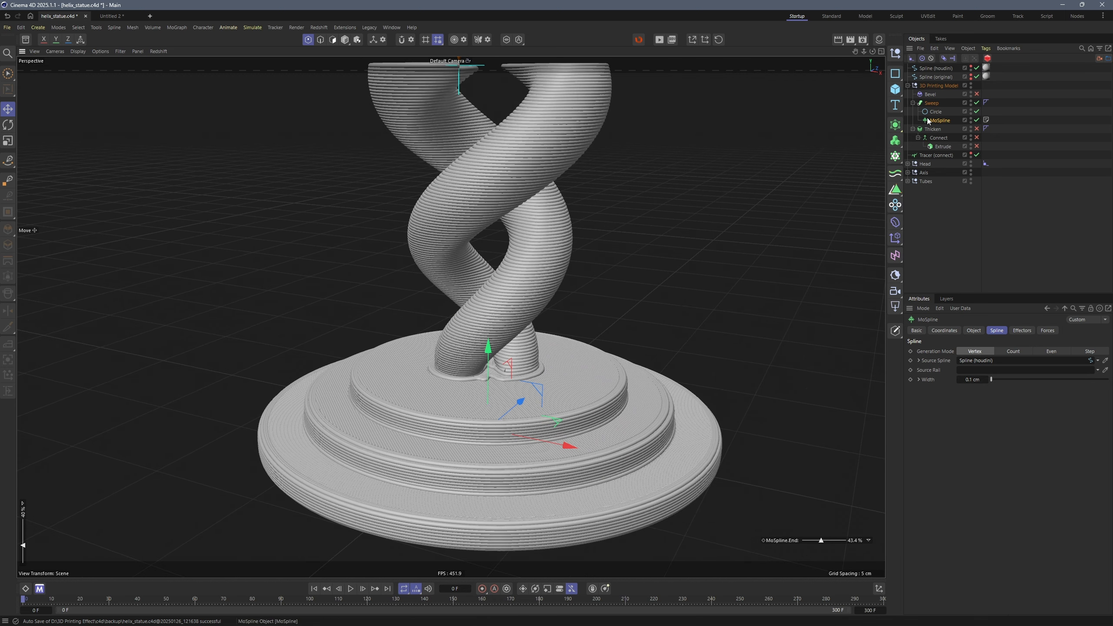
Step: Move MoSpline back under Extrude, disable Sweep, and enable Extrude, Connect, Thicken and Bevel for the print strands
left_click_drag(939, 119, 948, 147)
left_click(979, 137)
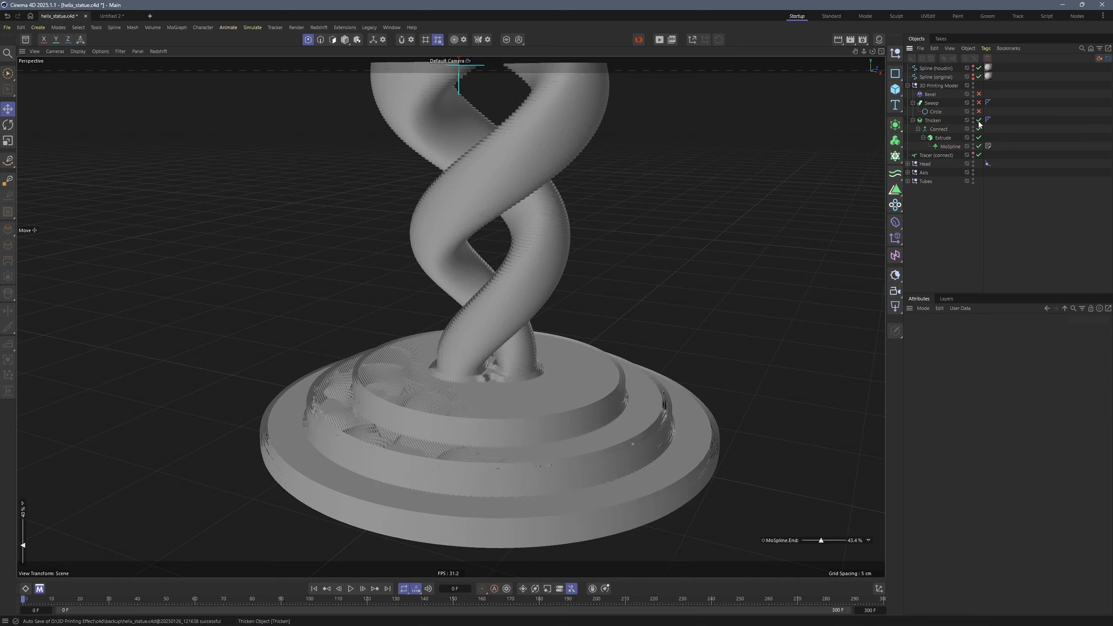
middle_click_drag(543, 158, 549, 335, "alt")
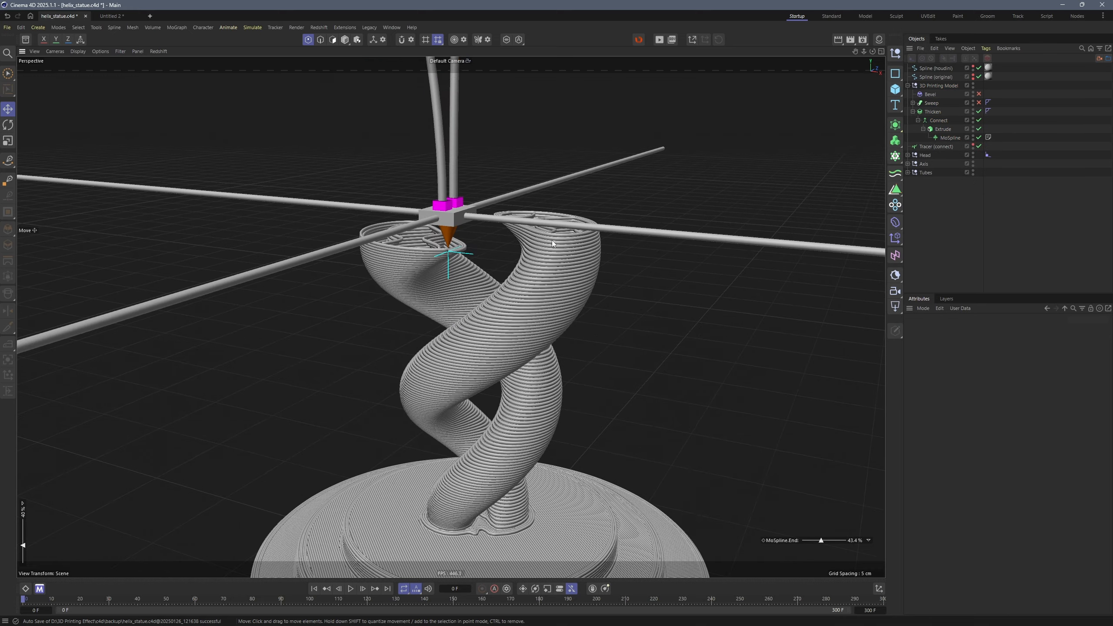
scroll(557, 248, "up", 5)
mouse_move(558, 249)
left_mouse_down("alt")
mouse_move(445, 273)
mouse_move(578, 232)
left_mouse_up("alt")
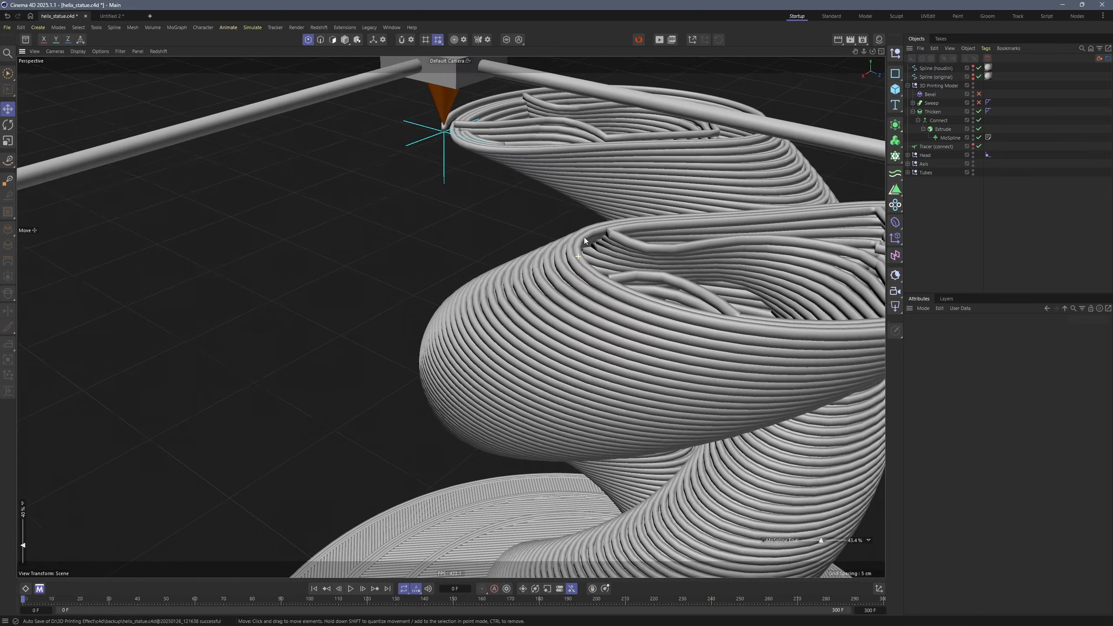
scroll(592, 215, "up", 4)
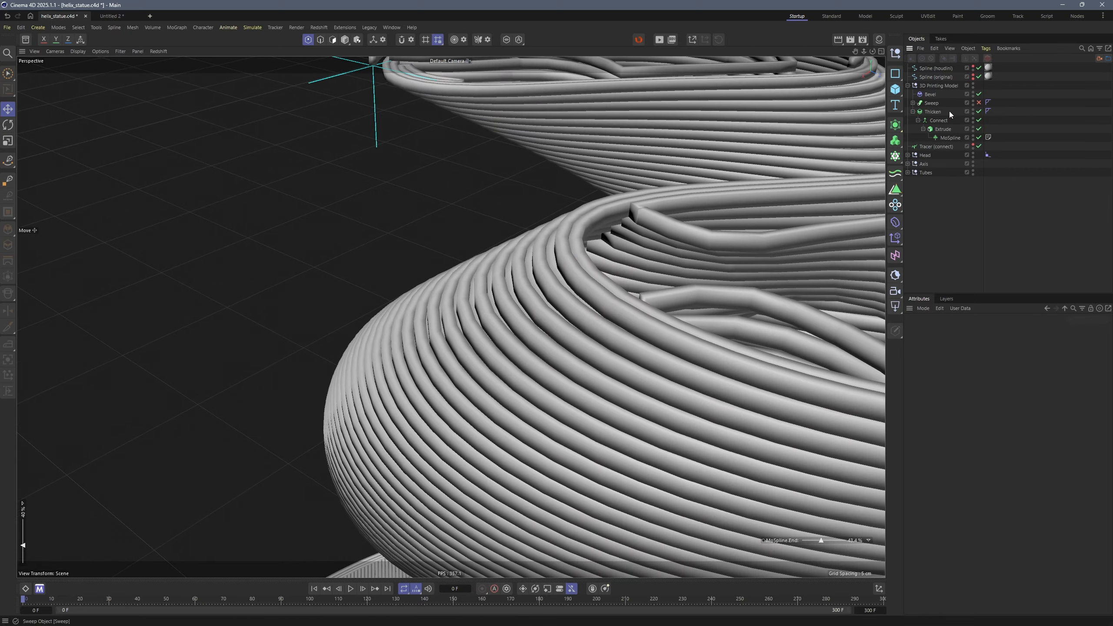
Step: Examine the thickened and beveled strands around the base tiers and helix up close, showing the Thicken settings
left_click_drag(534, 285, 646, 276, "alt")
right_click_drag(646, 275, 509, 342, "alt")
right_click_drag(390, 404, 390, 358, "alt")
left_click_drag(391, 359, 565, 335, "alt")
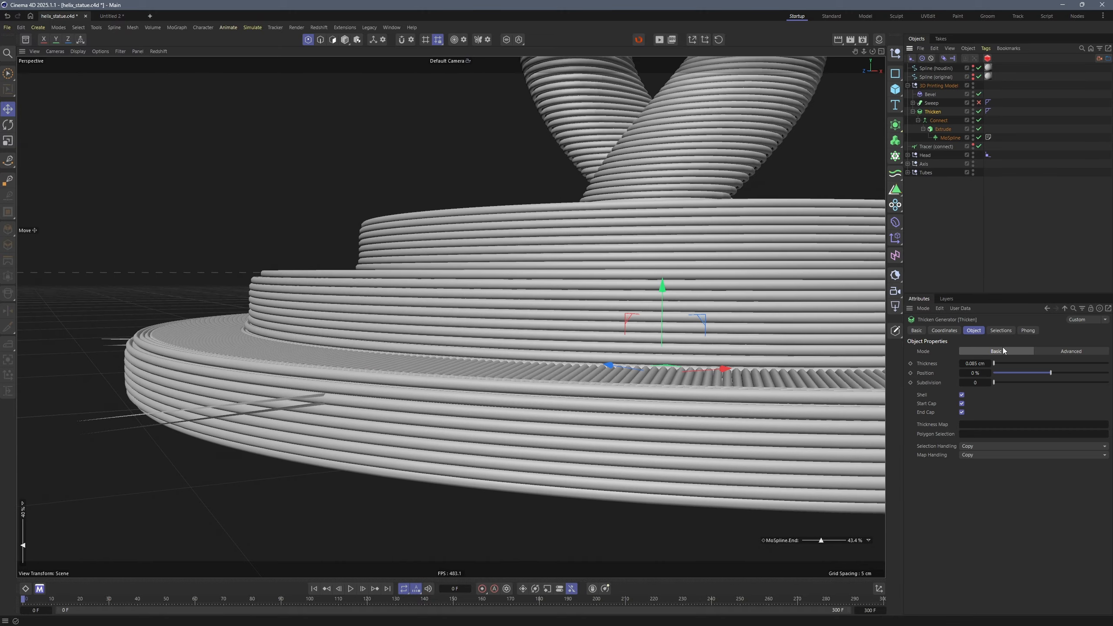
mouse_move(317, 411)
left_mouse_down("alt")
mouse_move(244, 442)
mouse_move(352, 416)
mouse_move(241, 438)
mouse_move(302, 423)
left_mouse_up("alt")
right_click_drag(302, 423, 283, 440, "alt")
right_click_drag(394, 233, 377, 368, "alt")
middle_click_drag(438, 219, 333, 356, "alt")
left_click_drag(450, 259, 313, 261, "alt")
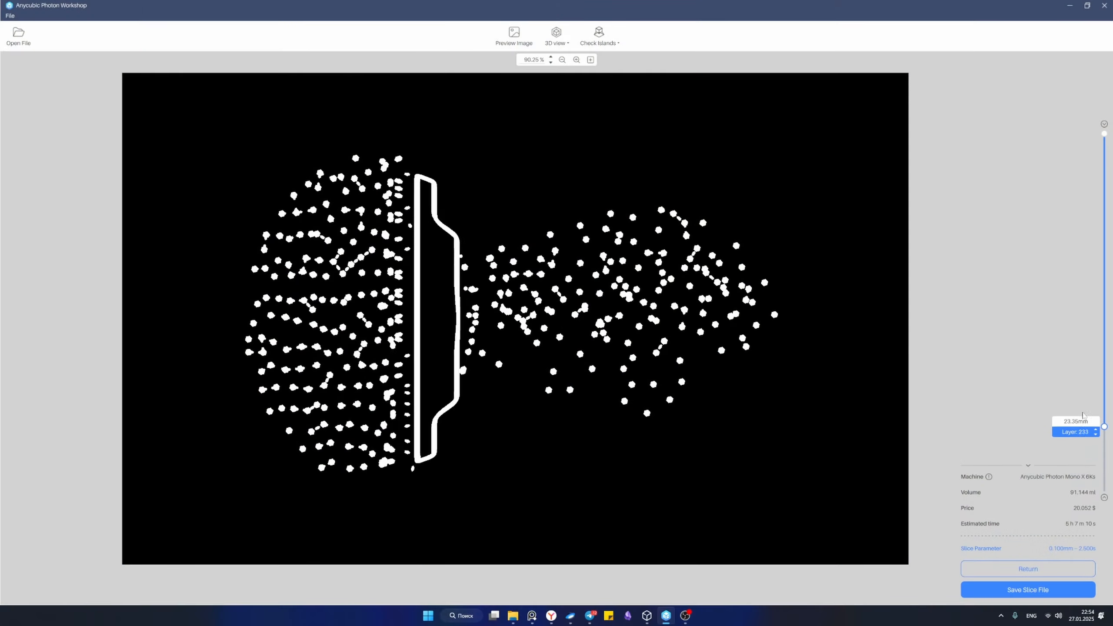
Step: Switch to Anycubic Photon Workshop and scrub the sliced model's layer preview up to layer 748
left_click_drag(1082, 415, 1068, 340)
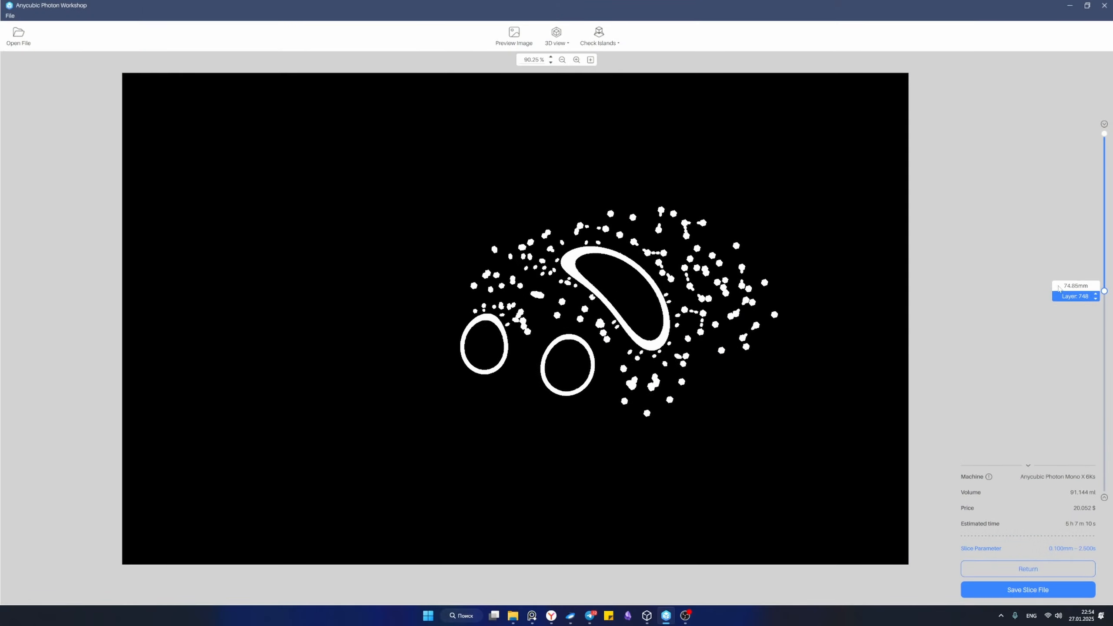